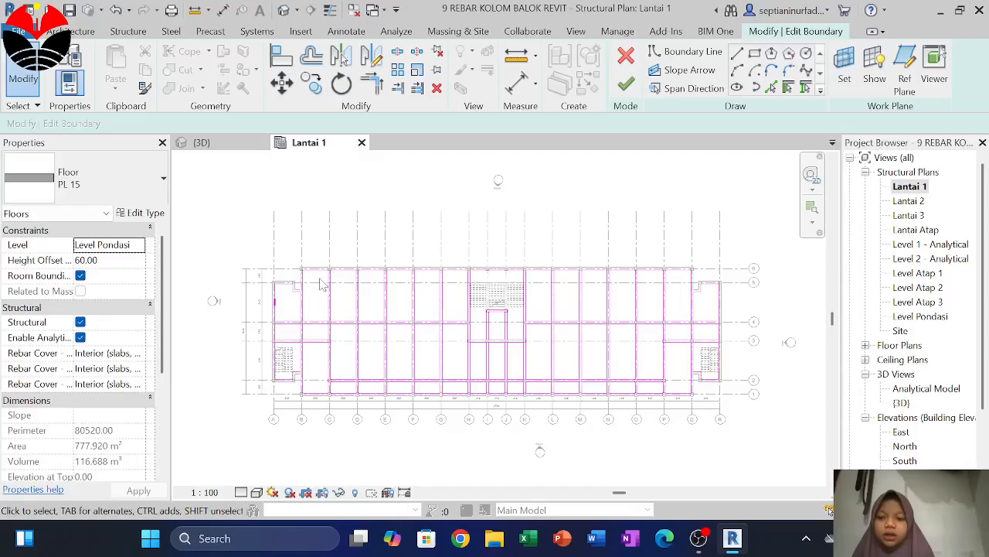
Step: Look through the structural plans Lantai 2, Lantai 3 and Lantai Atap
scroll(324, 285, "up", 2)
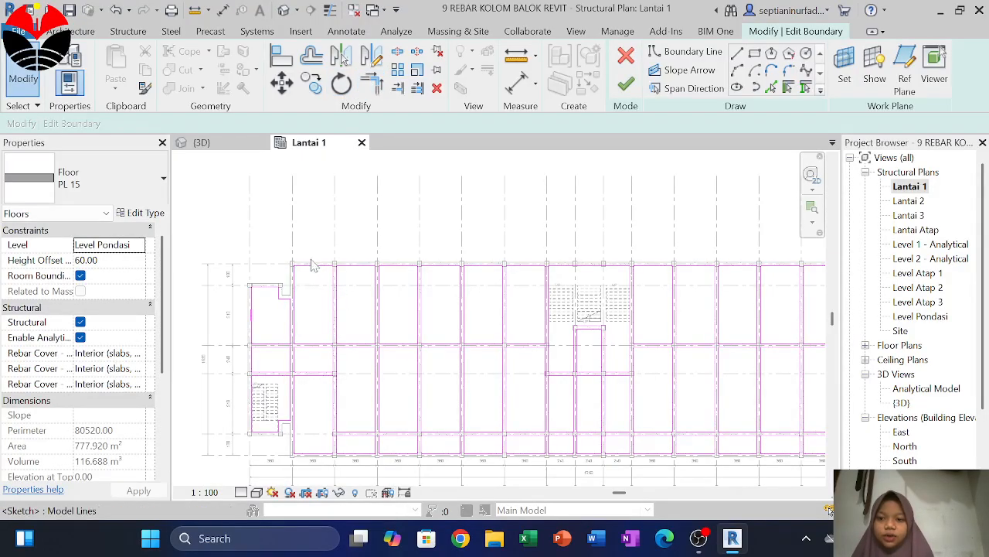
left_click(908, 201)
double_click(909, 201)
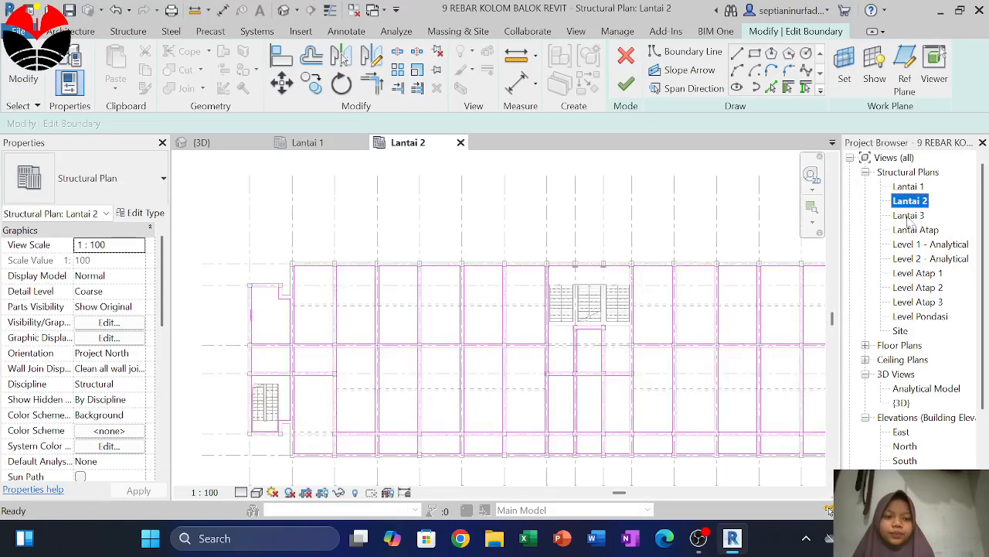
double_click(910, 215)
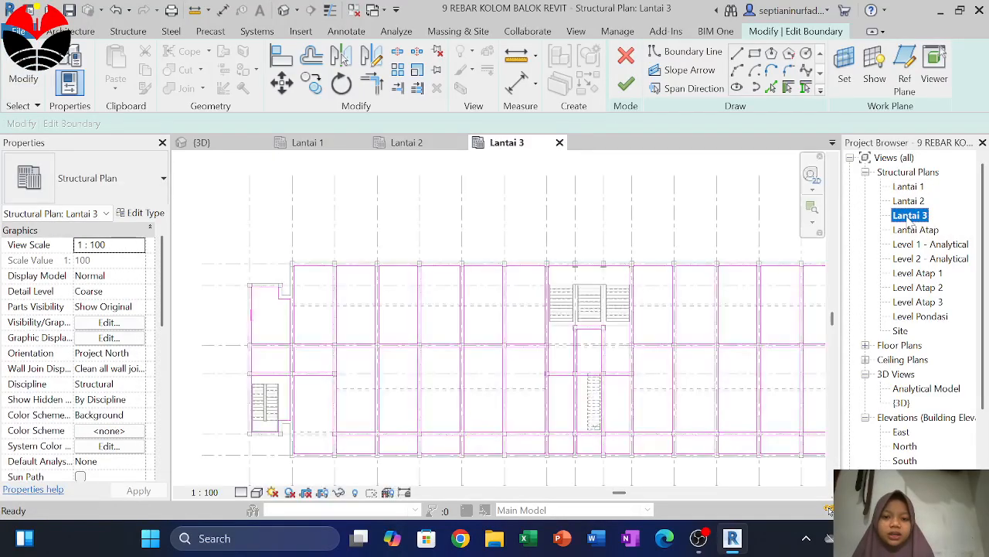
double_click(912, 230)
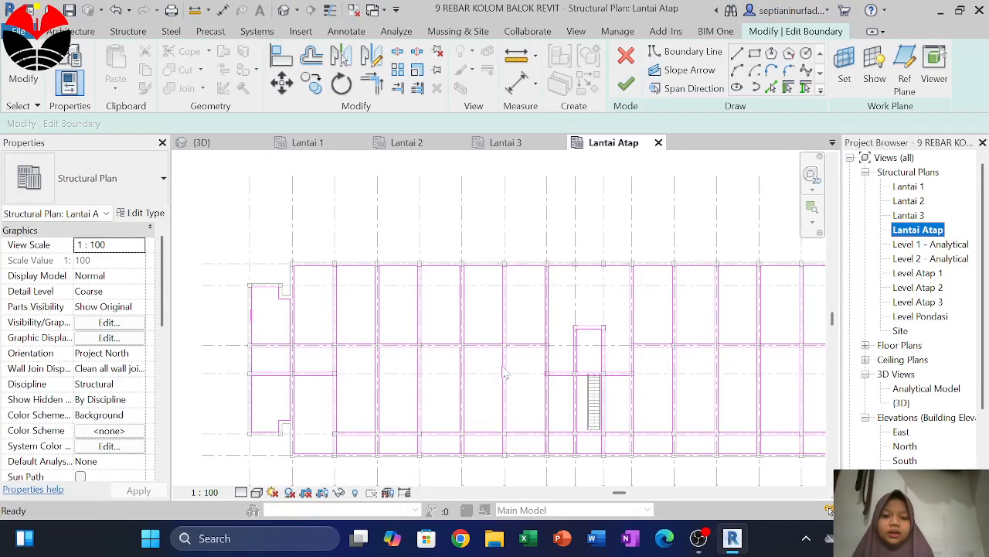
scroll(497, 241, "down", 3)
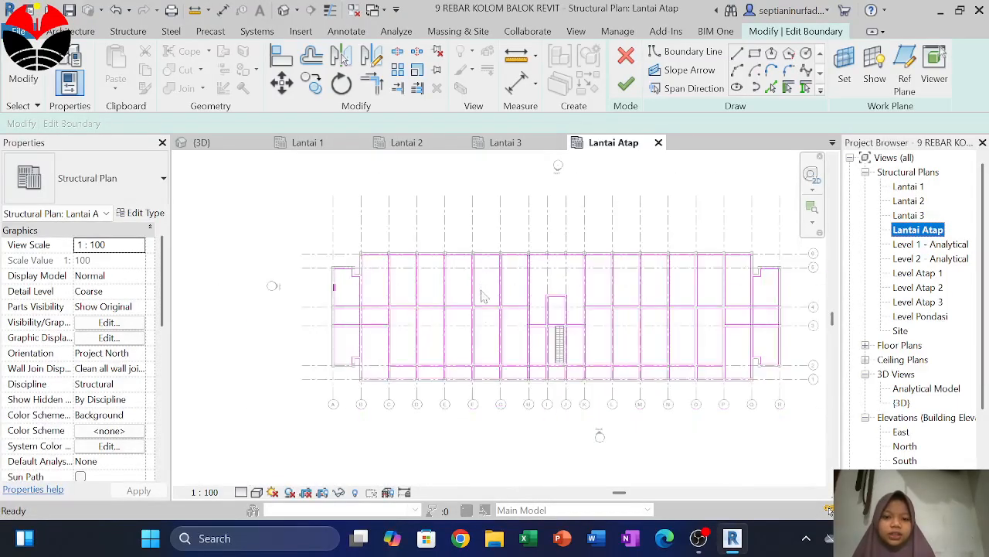
Step: Close all open structural plan views and cancel the floor boundary edit, leaving only the 3D view open
left_click(479, 335)
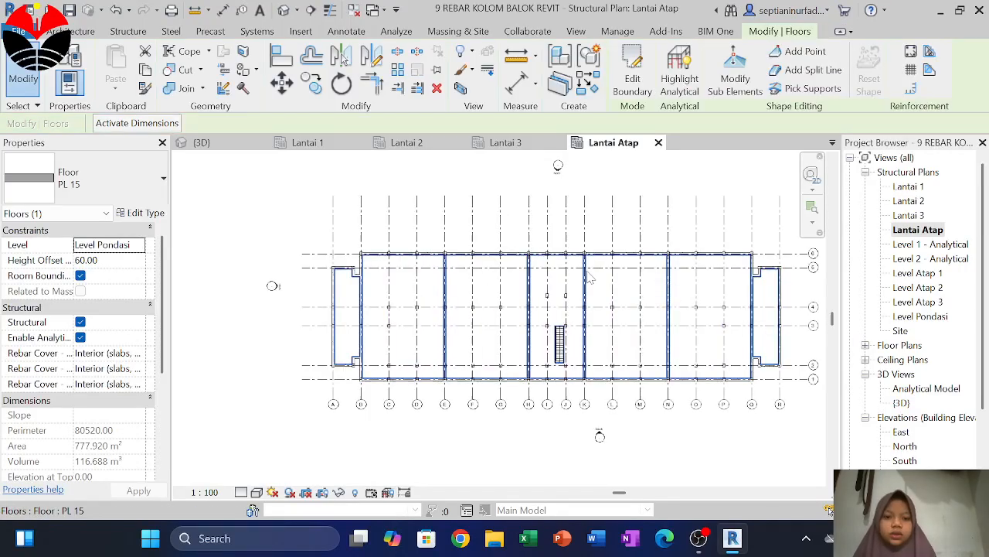
double_click(588, 271)
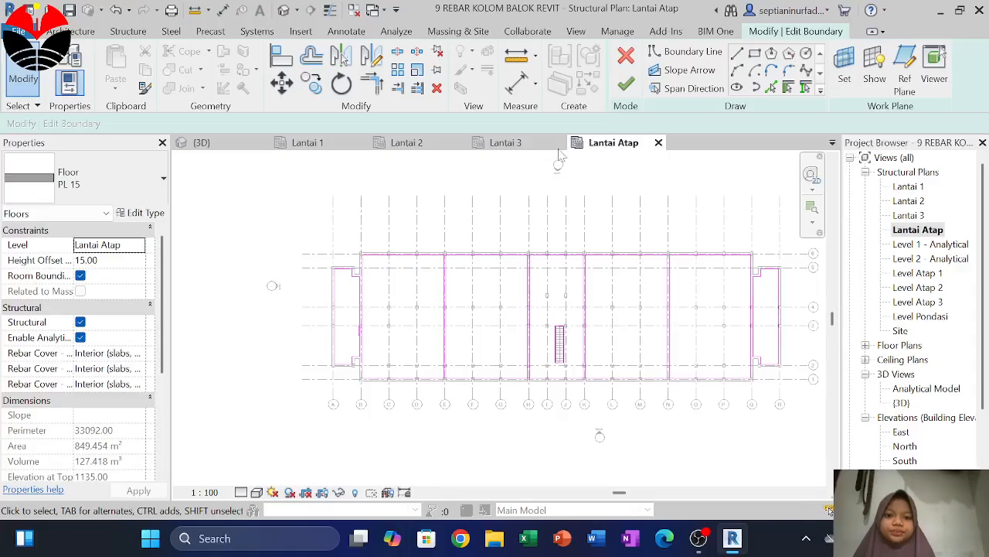
left_click(506, 142)
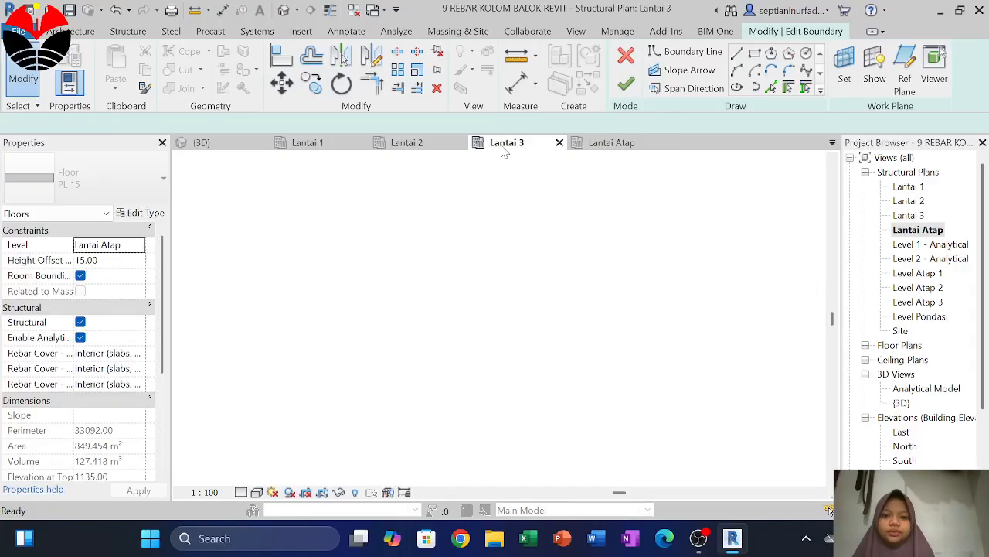
left_click(344, 144)
left_click(361, 142)
left_click(361, 142)
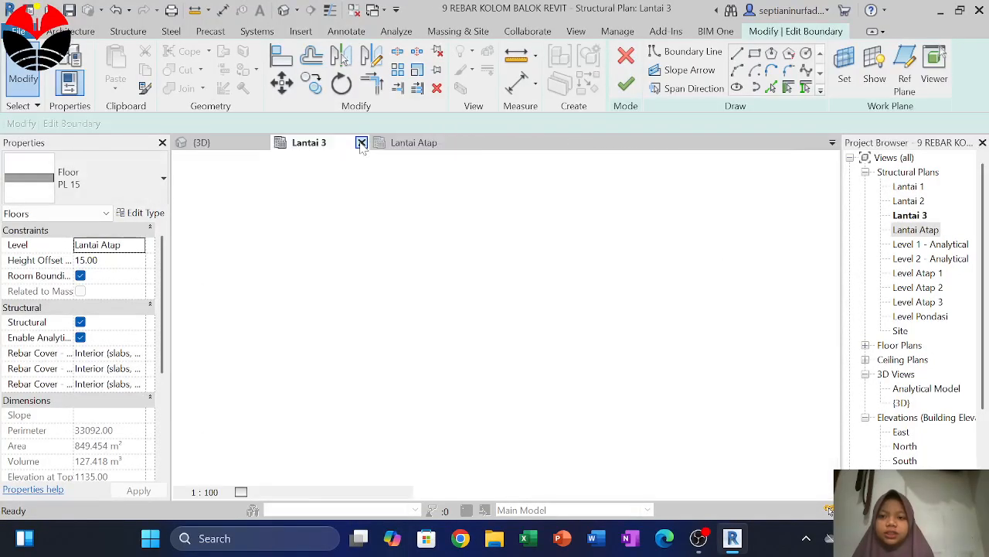
left_click(361, 142)
left_click(361, 143)
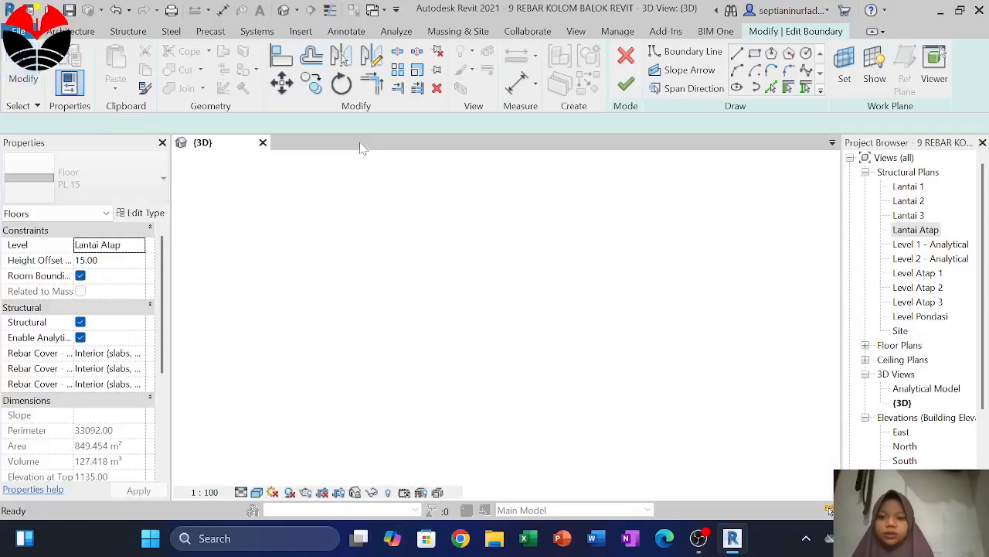
left_click(625, 56)
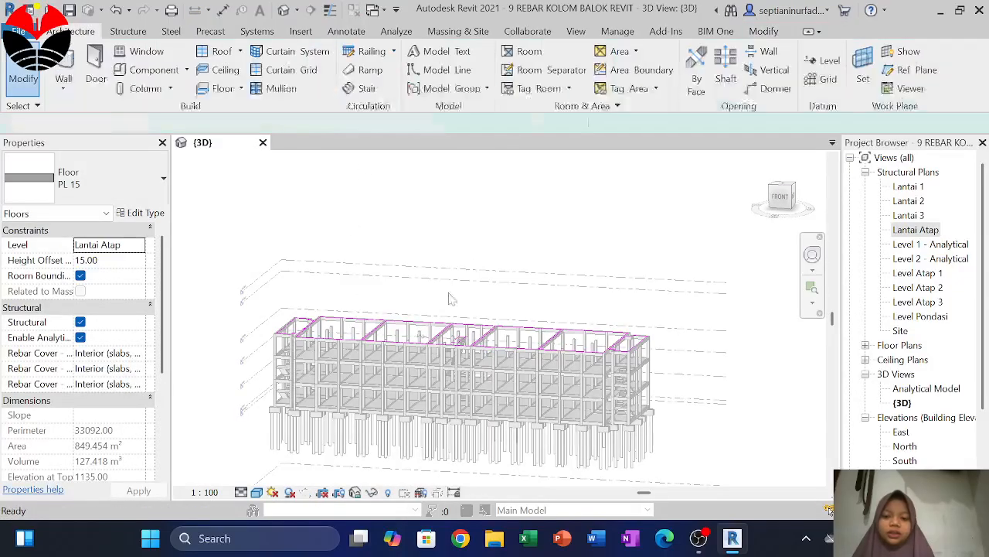
Step: Examine the lower-storey beams, columns and floors of the building in the 3D view
left_click(390, 362)
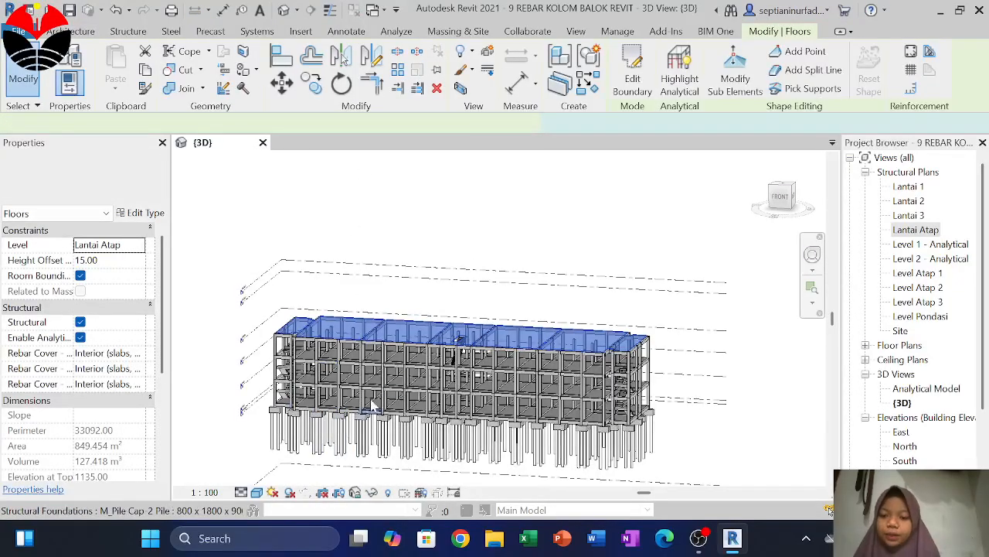
scroll(352, 406, "up", 3)
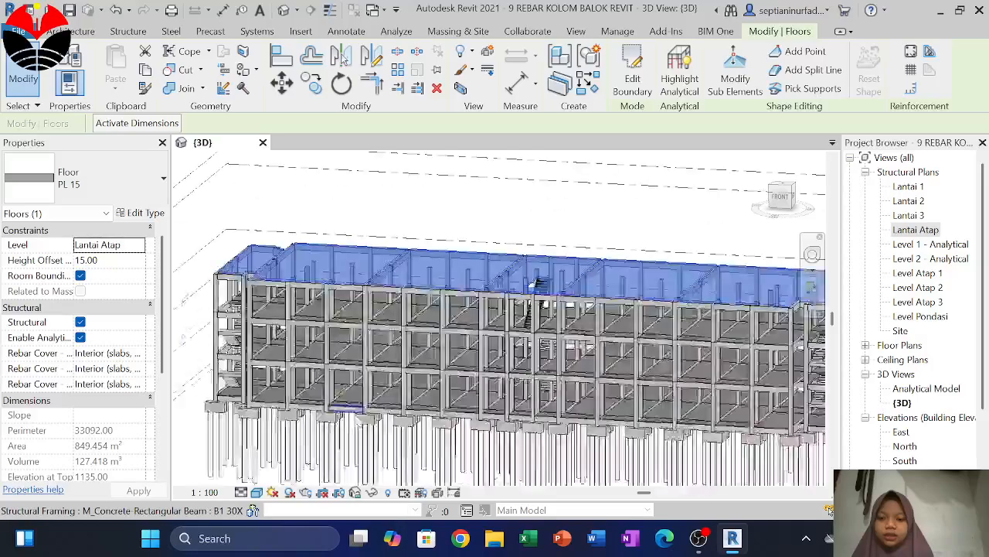
scroll(354, 409, "up", 4)
left_click_drag(348, 379, 608, 307)
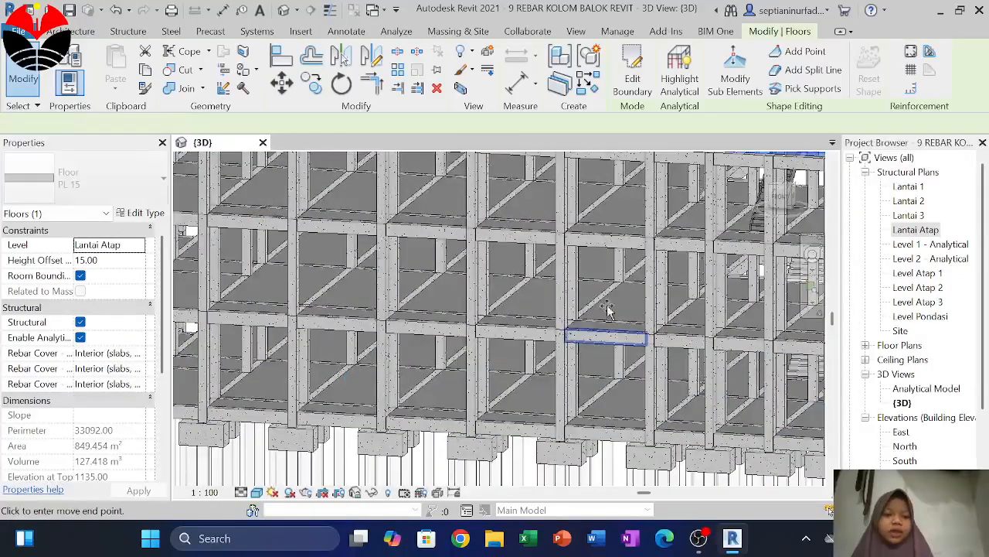
Step: Open the Lantai 1 structural plan and check the column types where grid E crosses grids 2 and 1
double_click(909, 186)
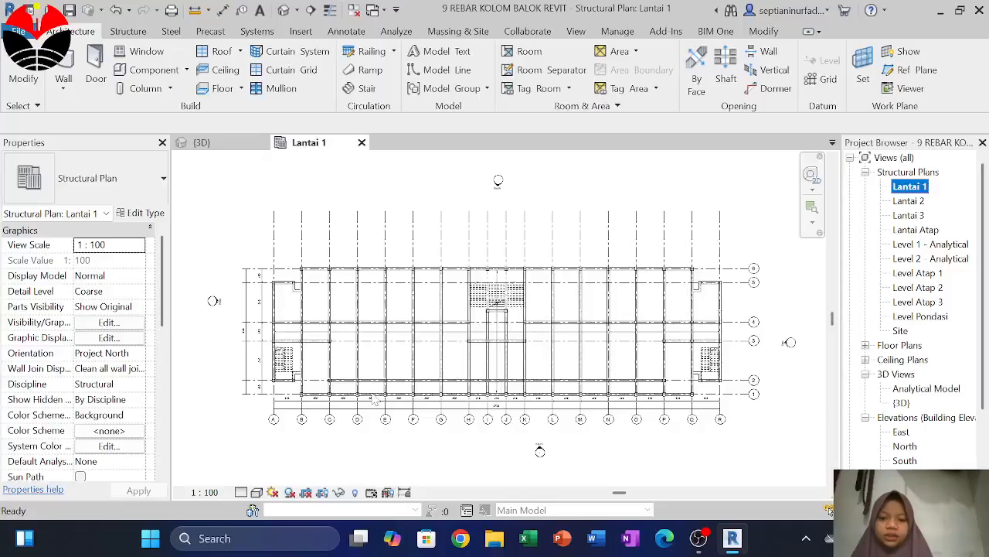
scroll(374, 399, "up", 5)
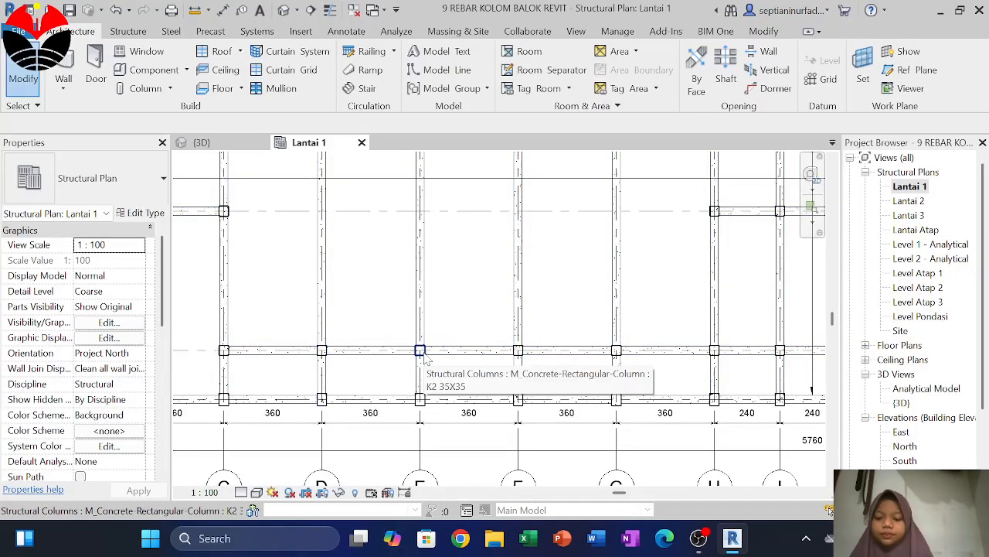
left_click_drag(425, 353, 432, 393)
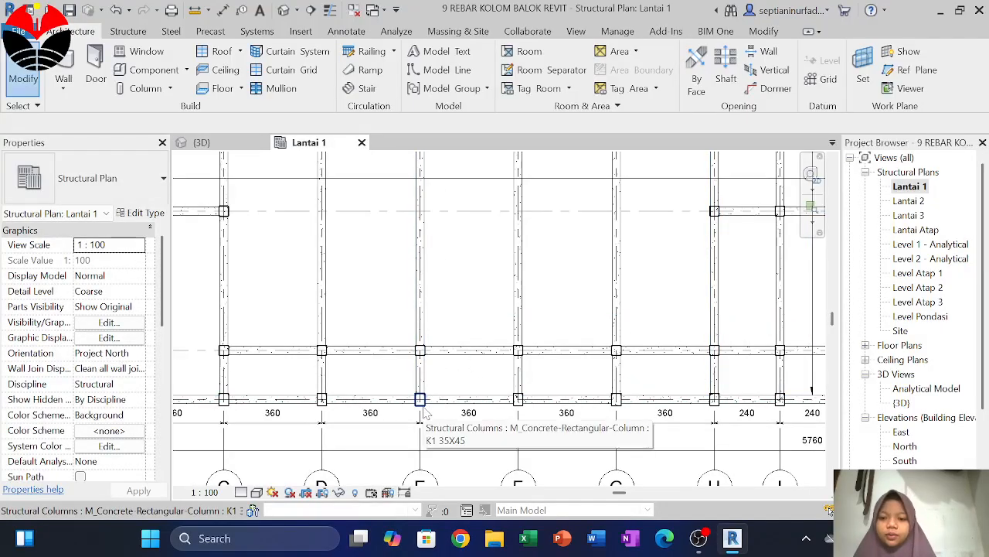
scroll(423, 415, "down", 4)
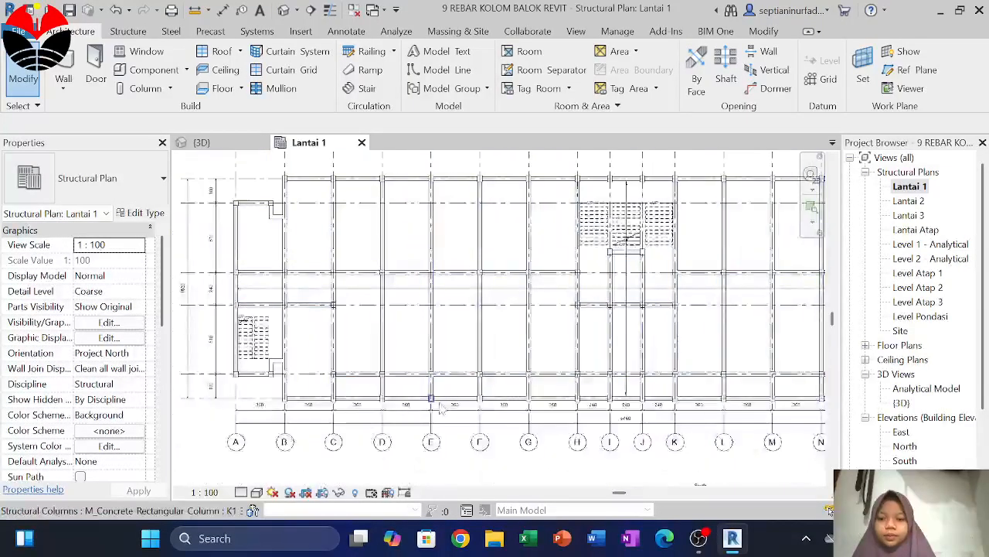
double_click(383, 405)
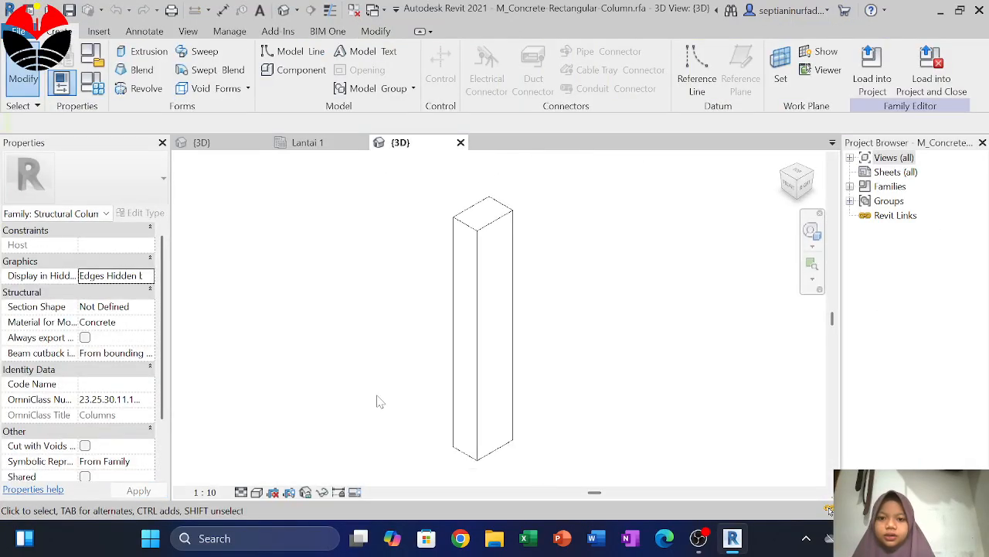
left_click(317, 144)
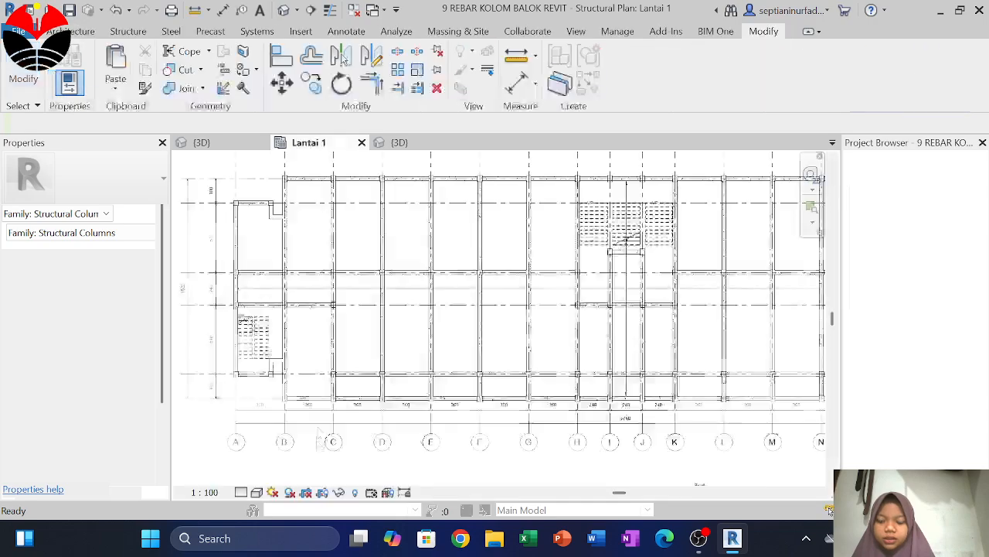
Step: Start rebar placement for the K1 35X45 column at grid D-1 and choose the M_T1 stirrup shape
scroll(587, 391, "up", 4)
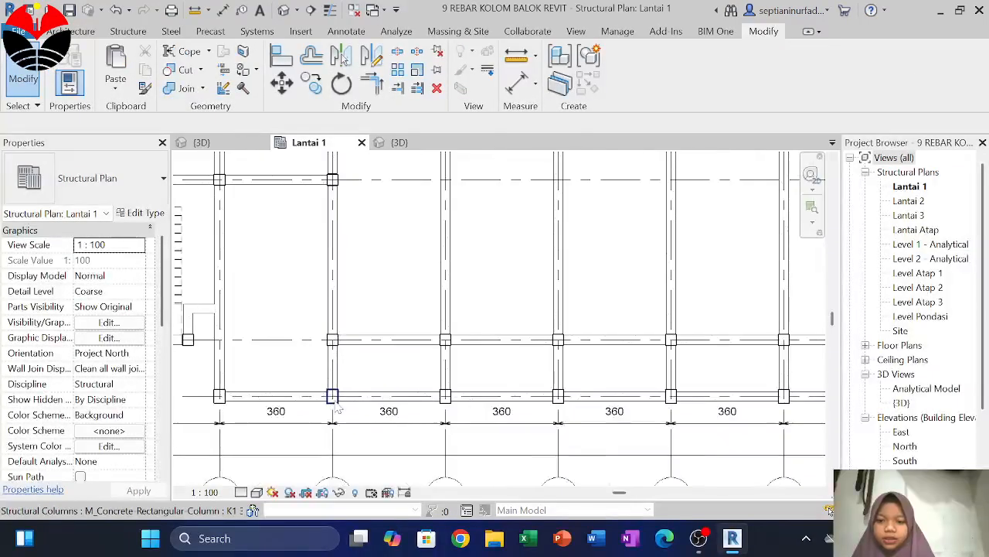
left_click(446, 395)
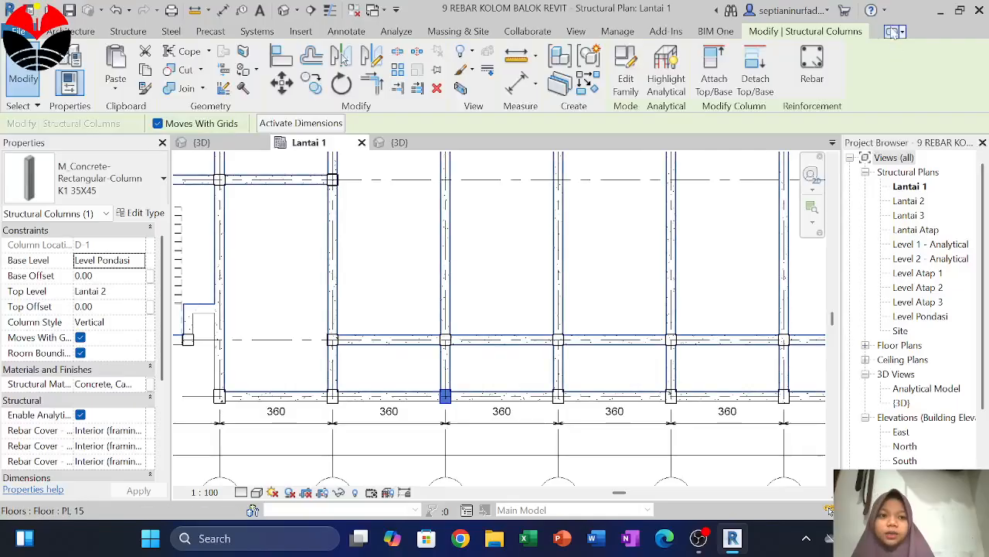
left_click(816, 62)
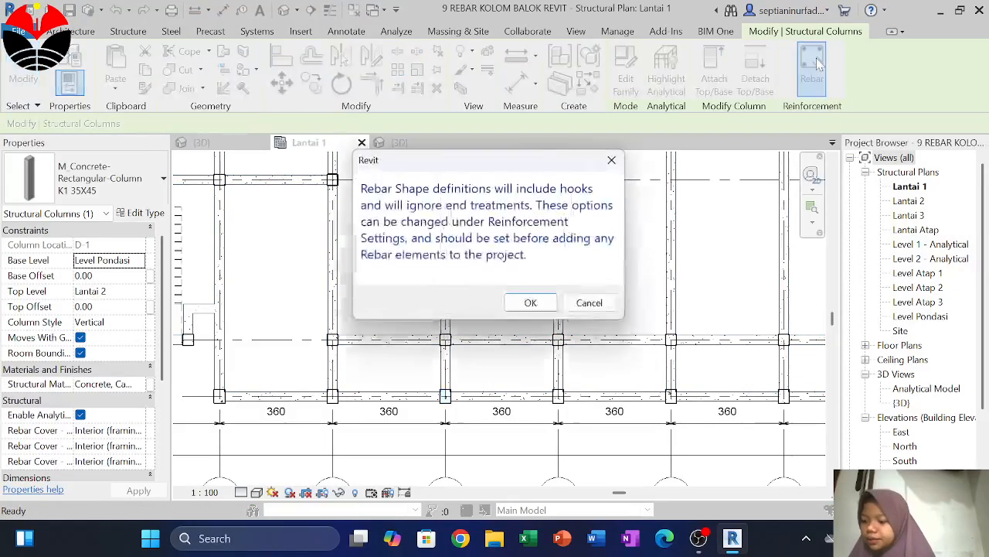
left_click(531, 302)
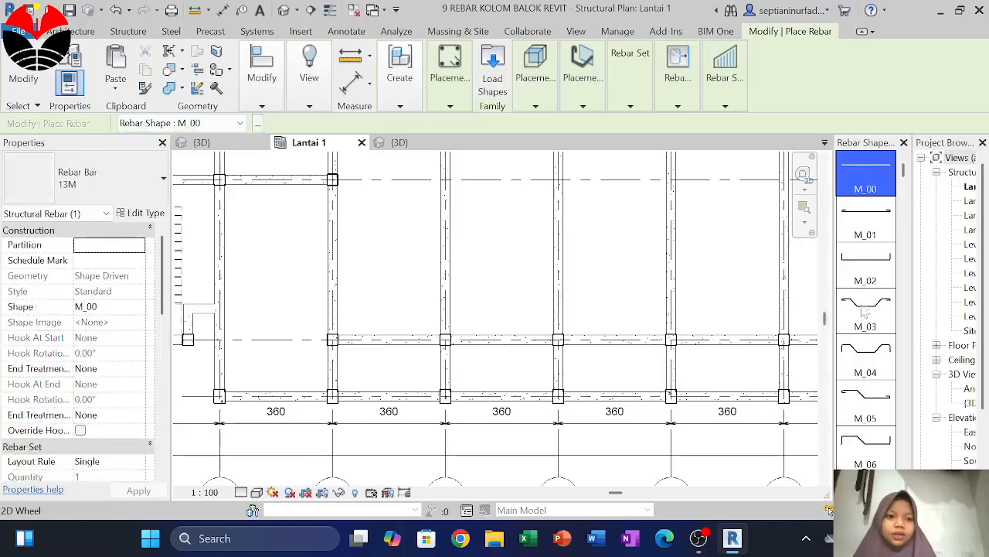
scroll(866, 277, "down", 8)
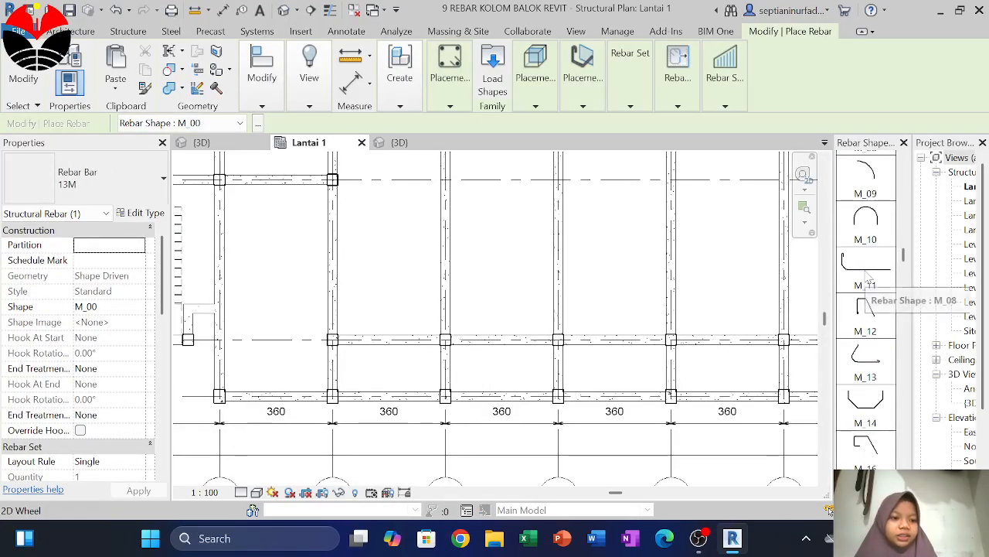
scroll(867, 276, "down", 3)
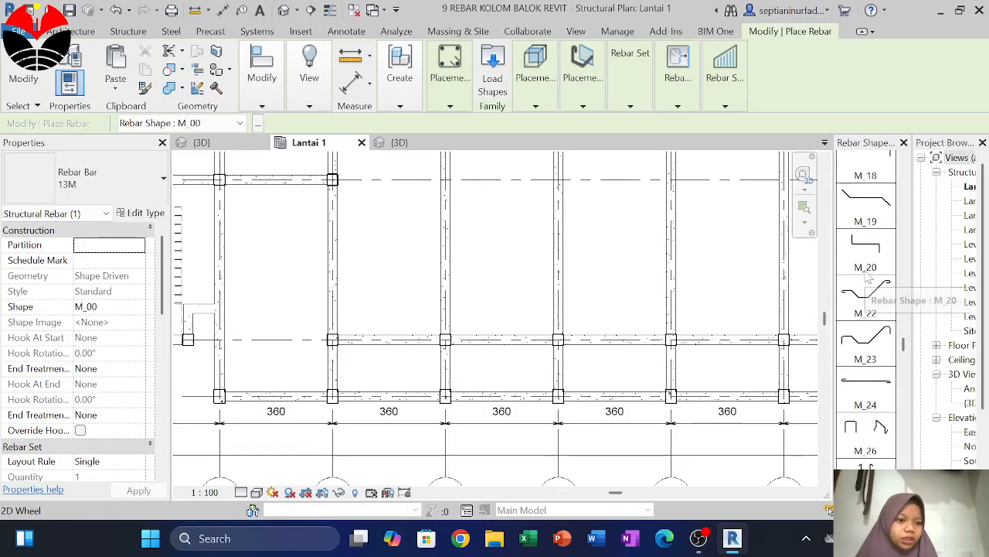
scroll(867, 277, "down", 3)
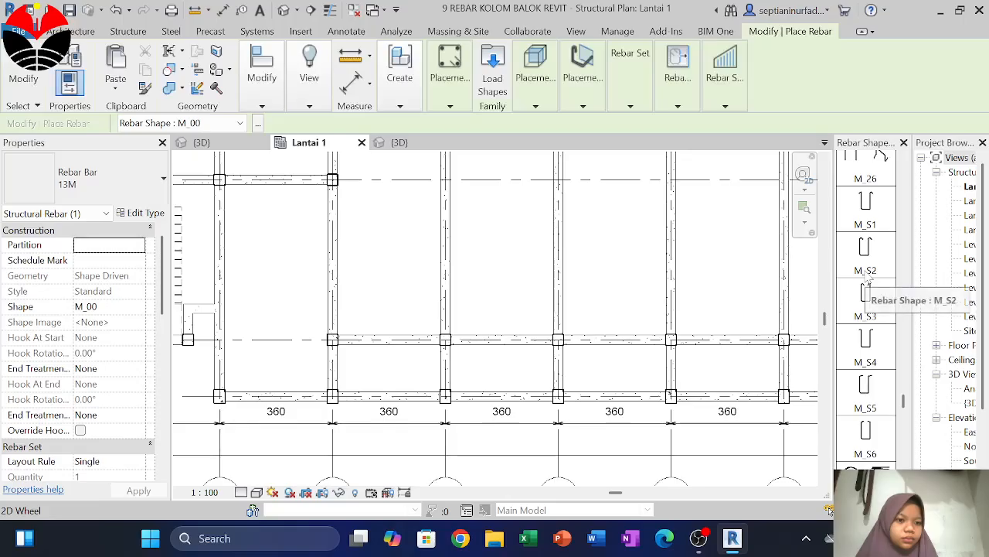
scroll(867, 276, "down", 3)
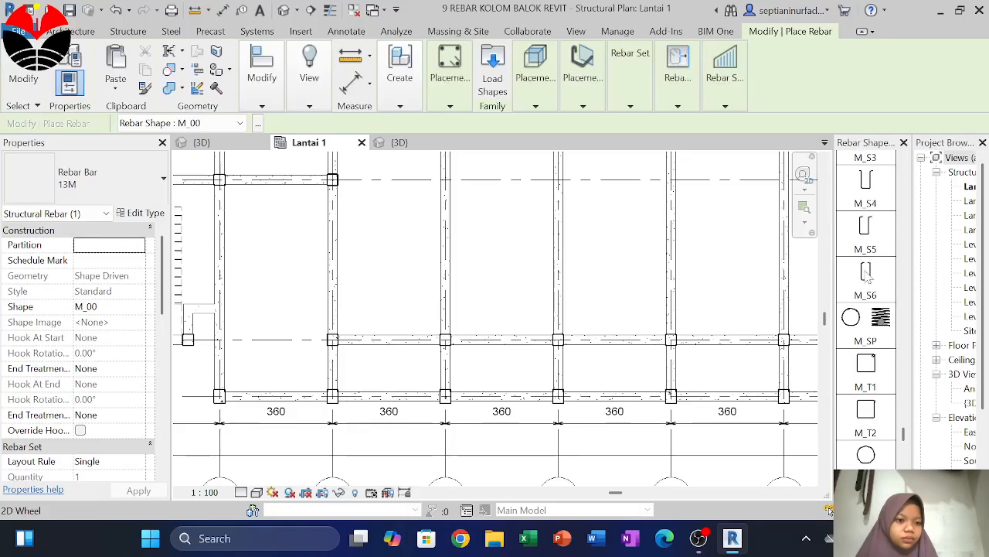
left_click(868, 379)
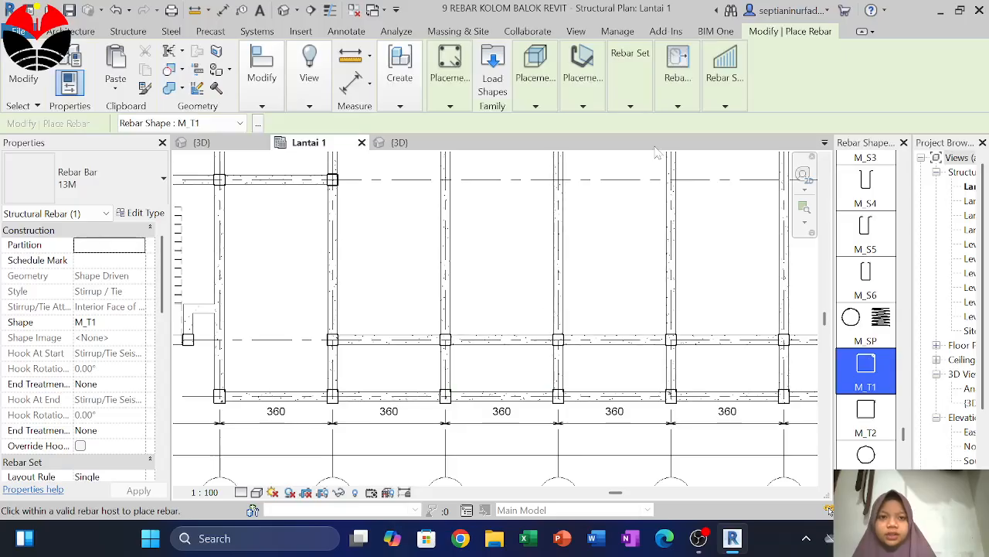
Step: Place one 13M M_T1 stirrup inside the column at grid D-1, parallel to the work plane, and end rebar placement
left_click(583, 78)
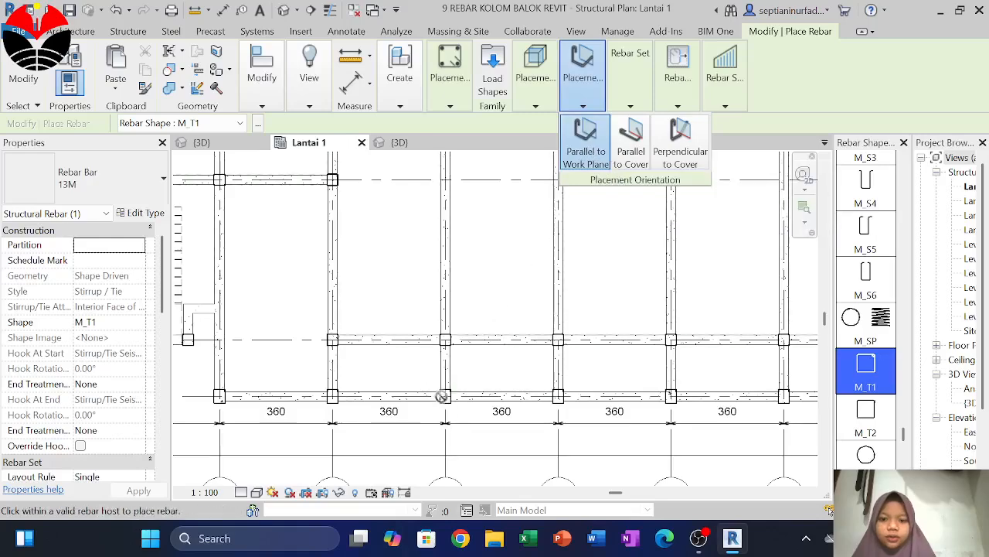
scroll(446, 401, "up", 5)
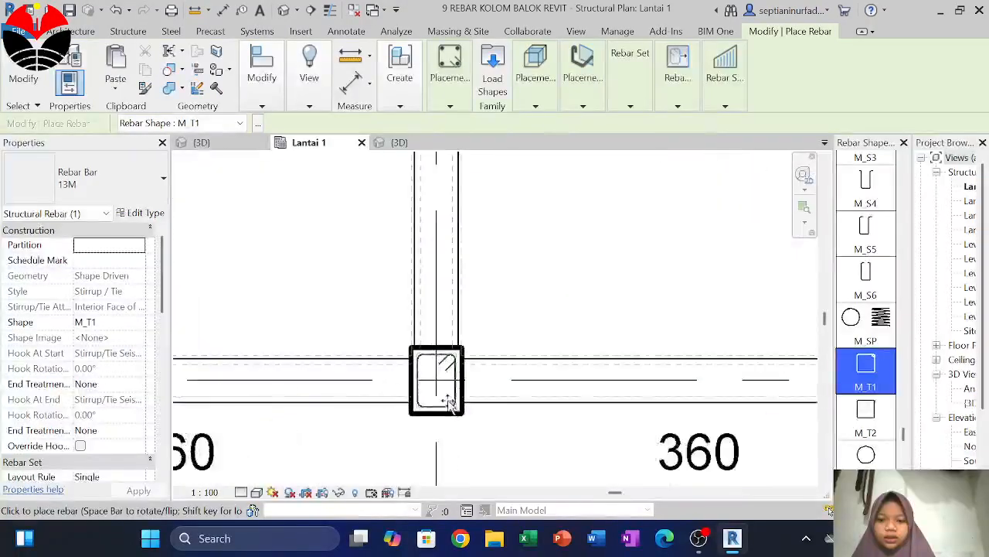
scroll(447, 400, "up", 1)
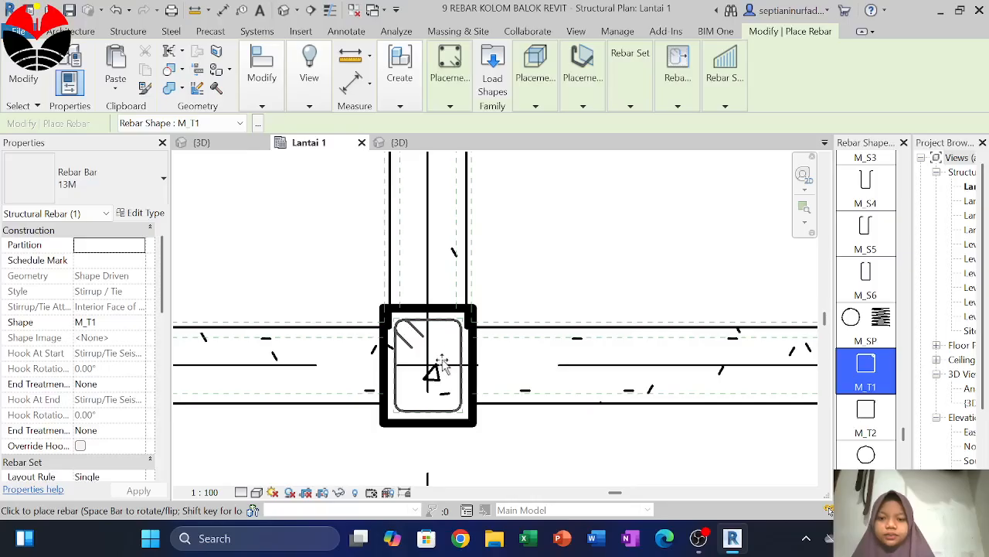
left_click(448, 373)
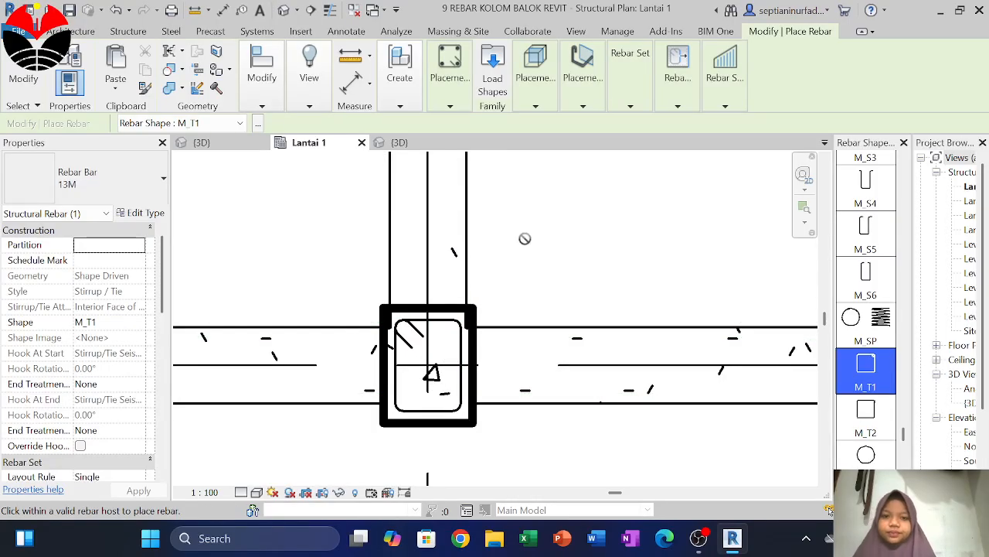
key("Escape")
key("Escape")
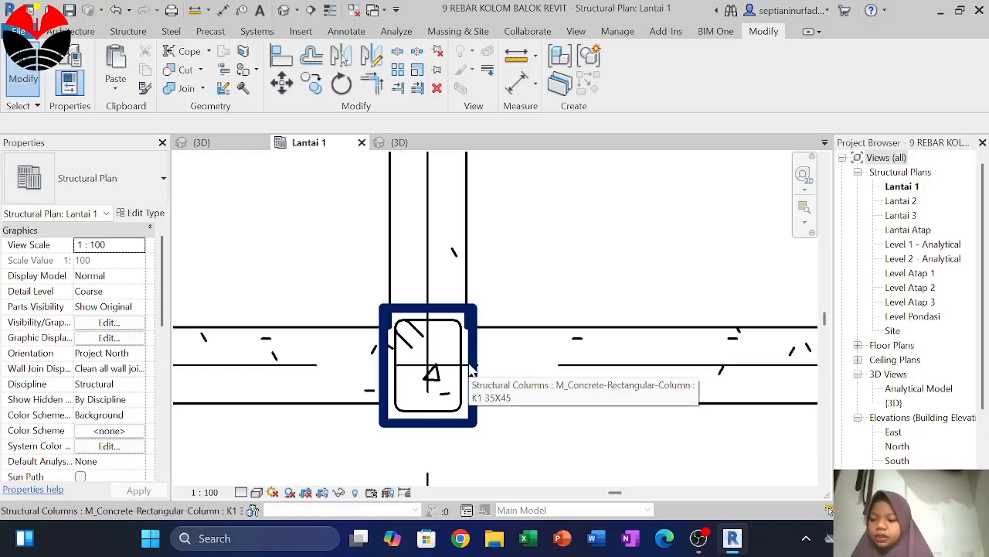
Step: Set the detail level of the Lantai 1 plan to Fine
left_click(257, 492)
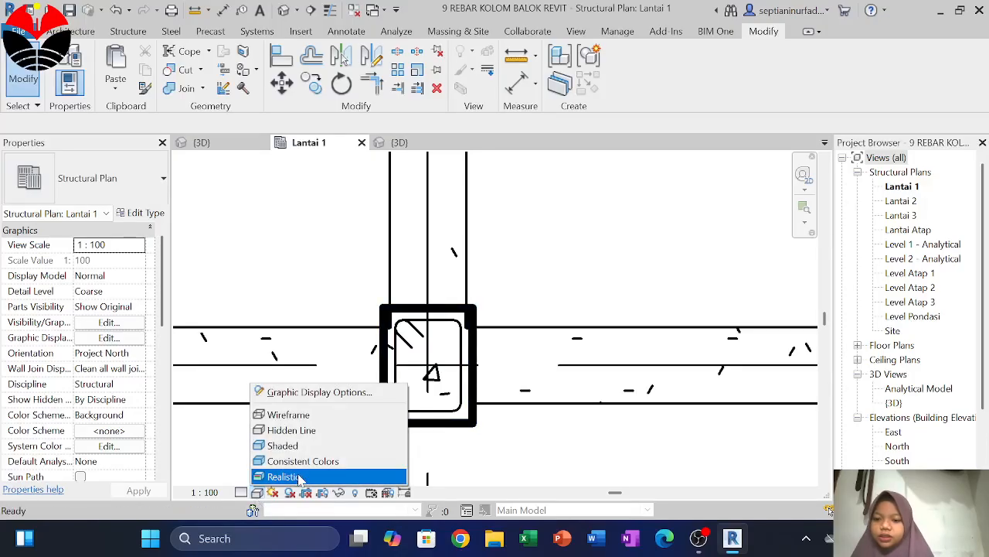
left_click(245, 489)
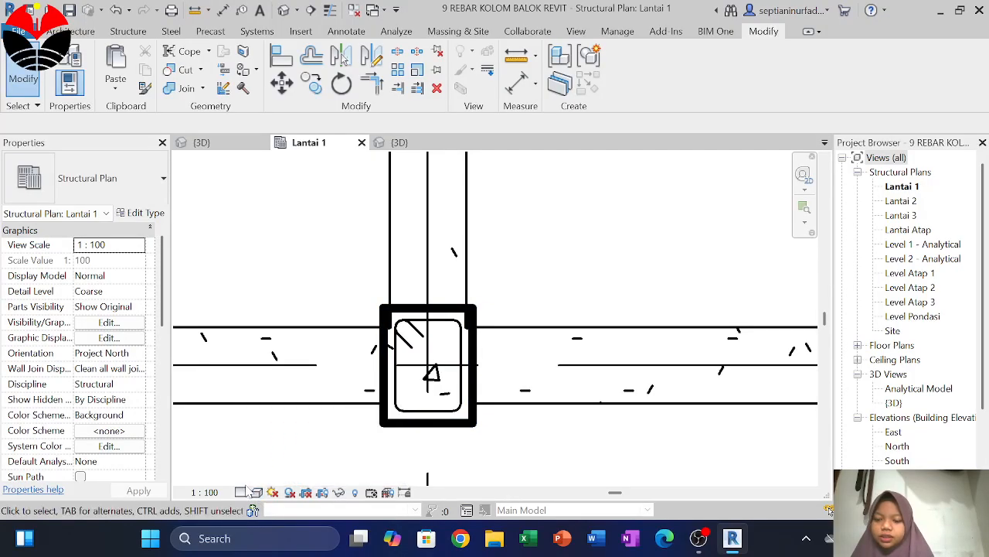
left_click(241, 492)
left_click(261, 472)
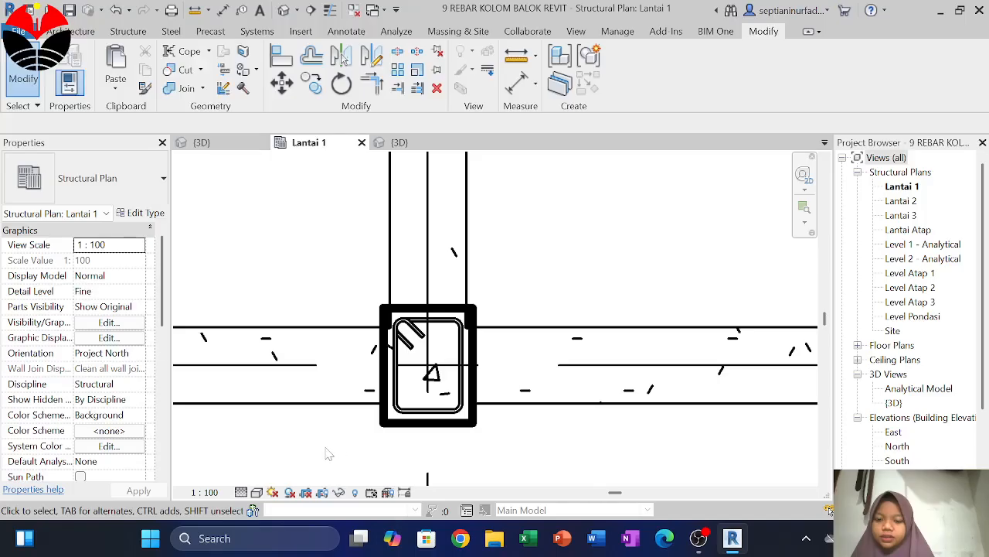
Step: Try view scales 1 : 50 and 1 : 100 for the Lantai 1 plan, finishing with 1 : 20
left_click(204, 492)
left_click(222, 368)
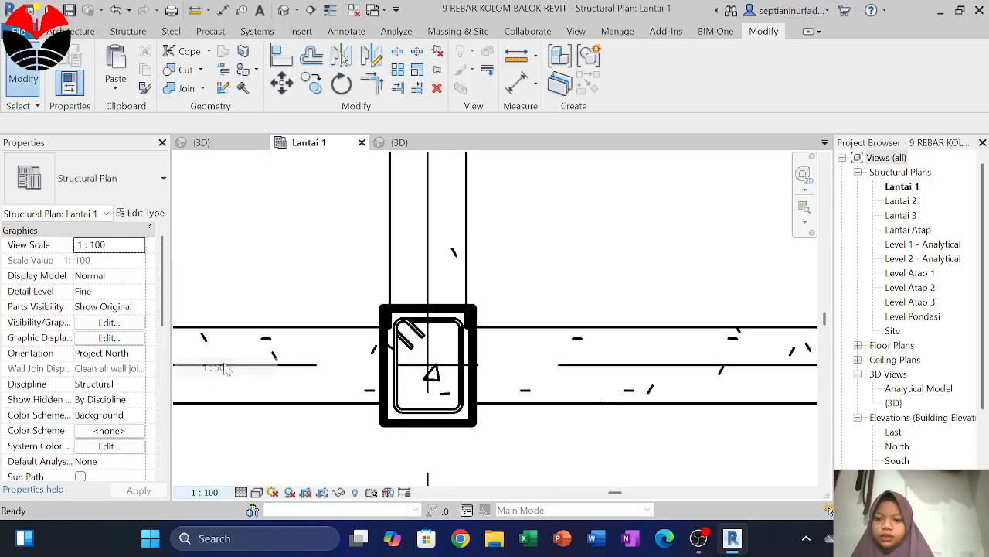
left_click(205, 492)
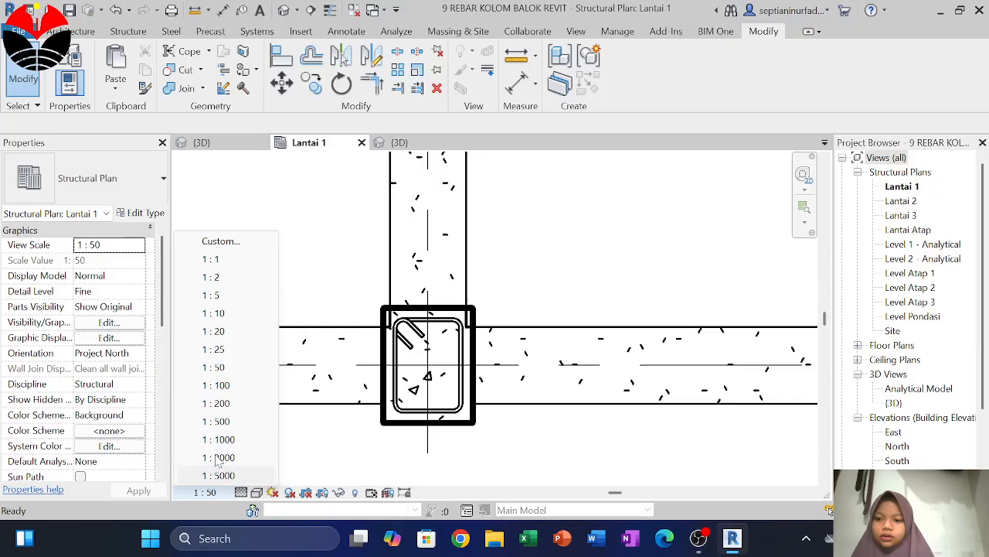
left_click(224, 382)
left_click(205, 492)
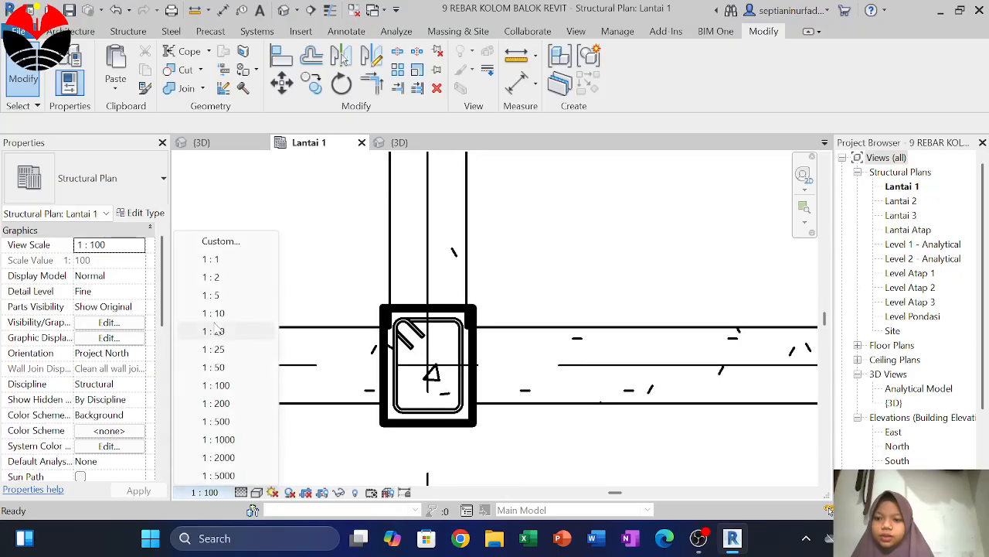
left_click(216, 332)
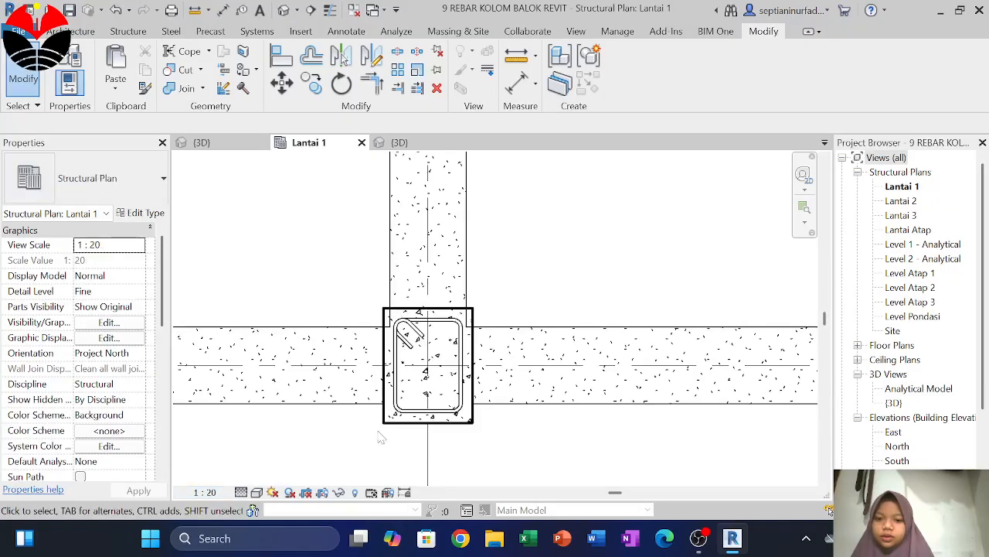
Step: Start rebar placement for the K1 35X45 column at grid D-1 with straight shape M_00, oriented parallel to cover
left_click(474, 398)
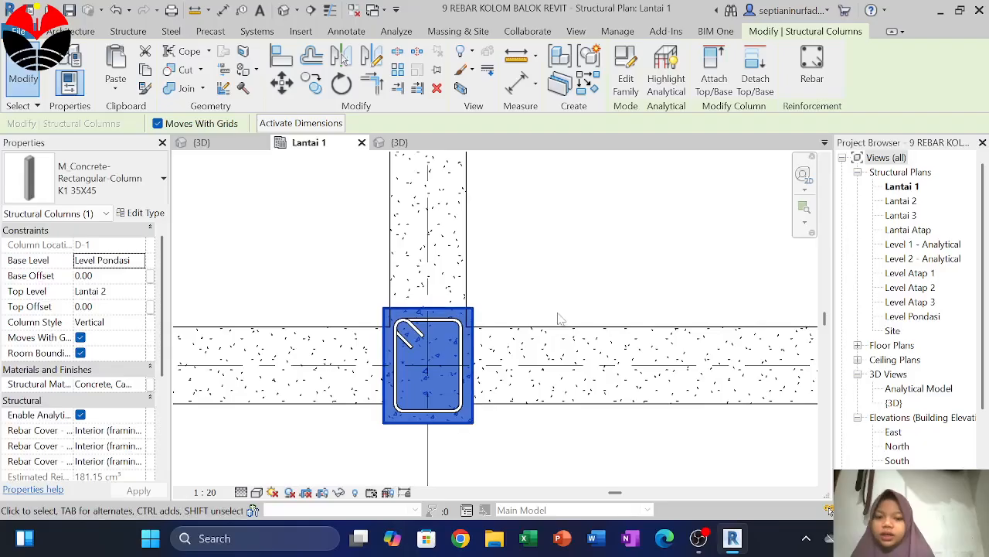
left_click(811, 87)
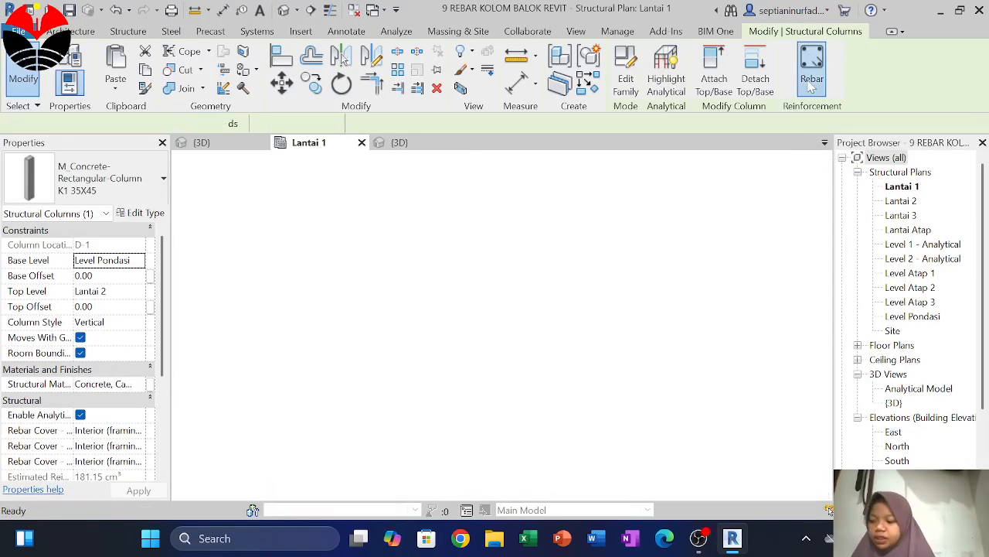
scroll(869, 207, "up", 15)
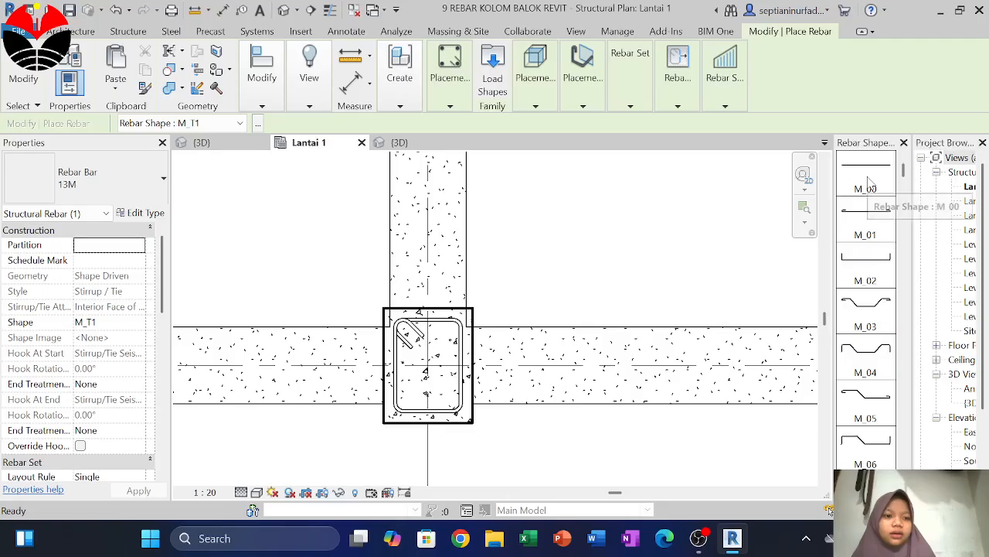
left_click(867, 182)
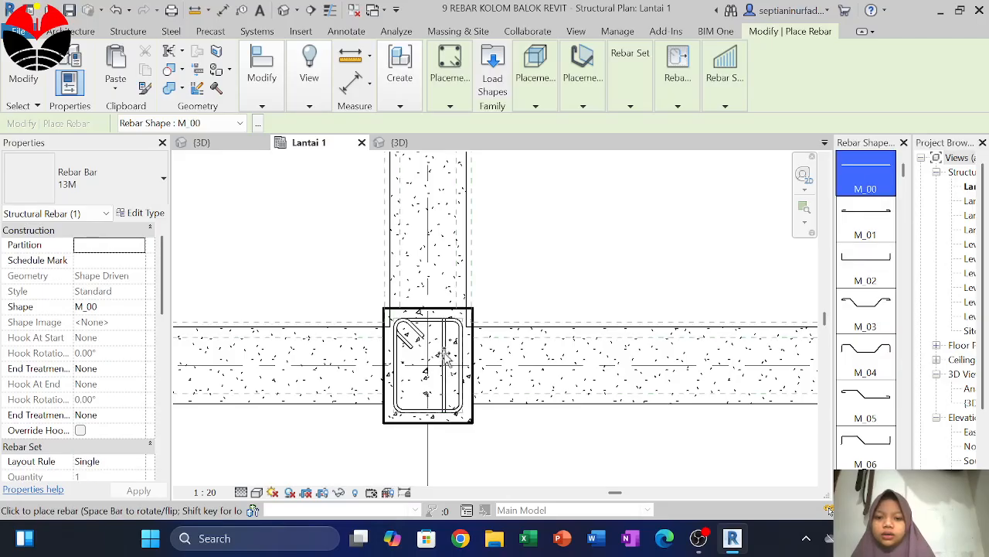
left_click(587, 99)
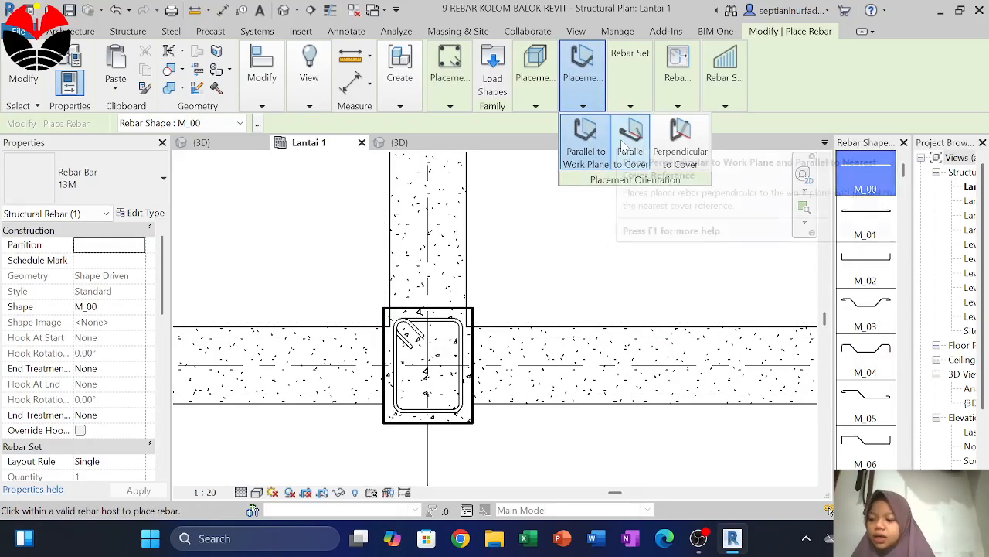
left_click(626, 144)
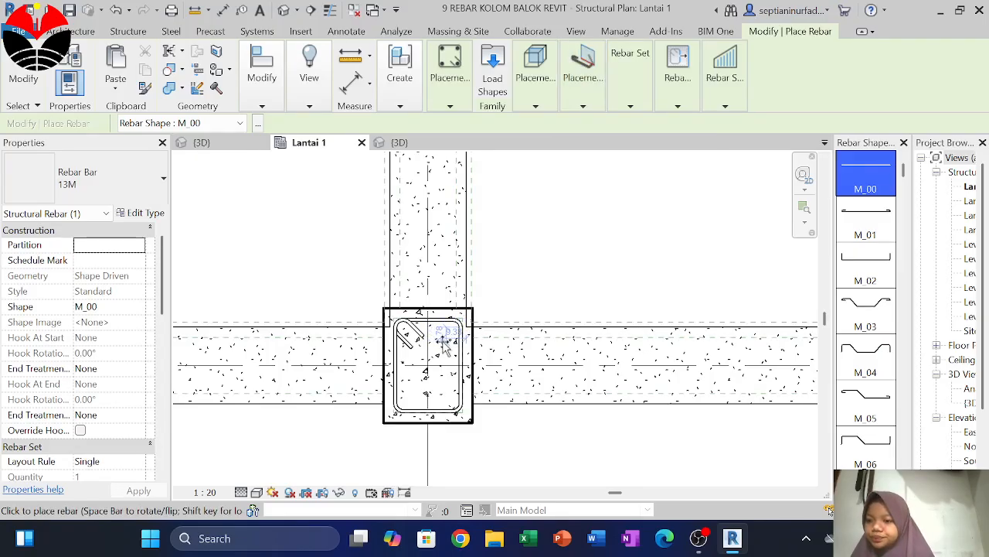
Step: Set the bar type to 22M and the rebar layout to Fixed Number with a quantity of 4
left_click(142, 182)
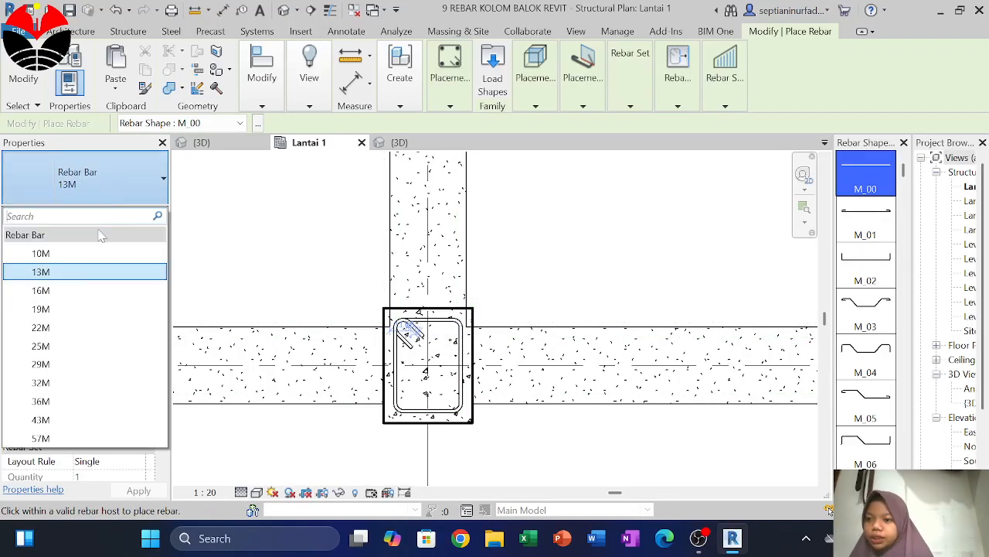
left_click(59, 327)
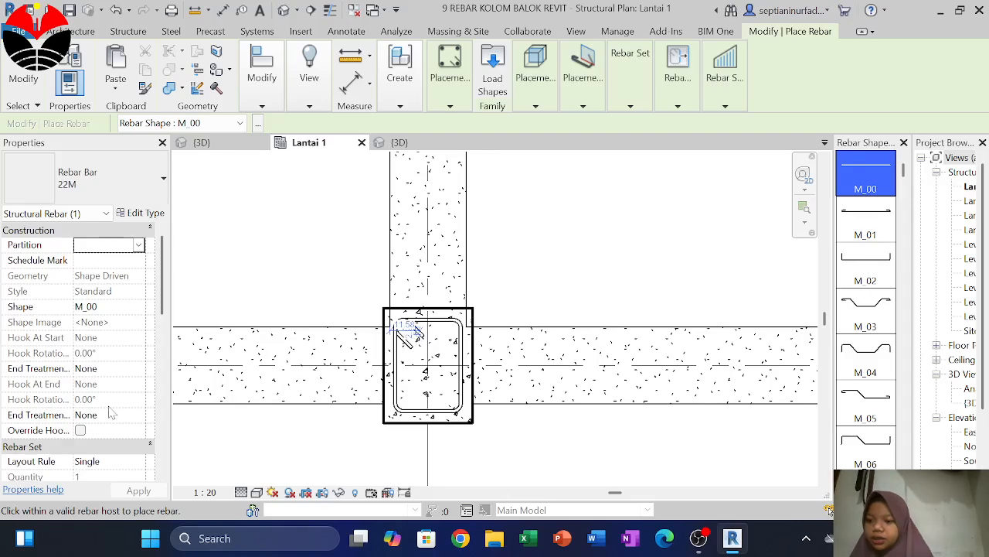
left_click(103, 462)
left_click(138, 461)
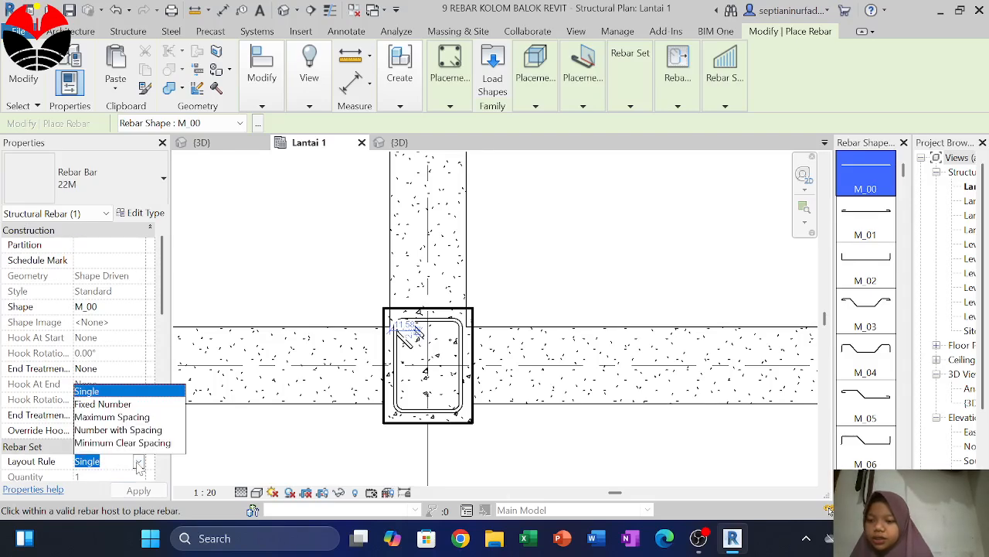
left_click(102, 404)
scroll(107, 429, "down", 1)
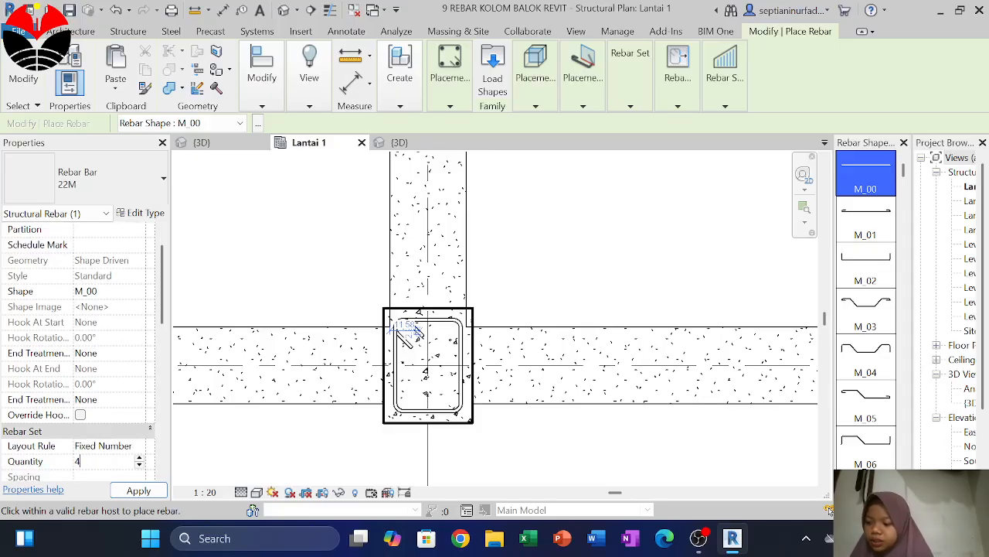
left_click(138, 491)
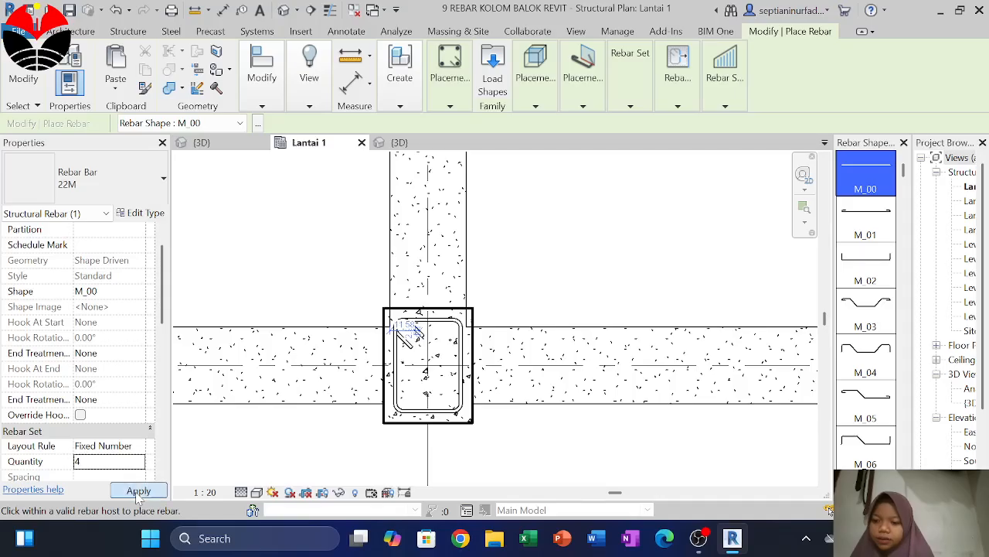
Step: Place two horizontal rows of four 22M longitudinal bars near the middle of the column and end rebar placement
left_click(412, 371)
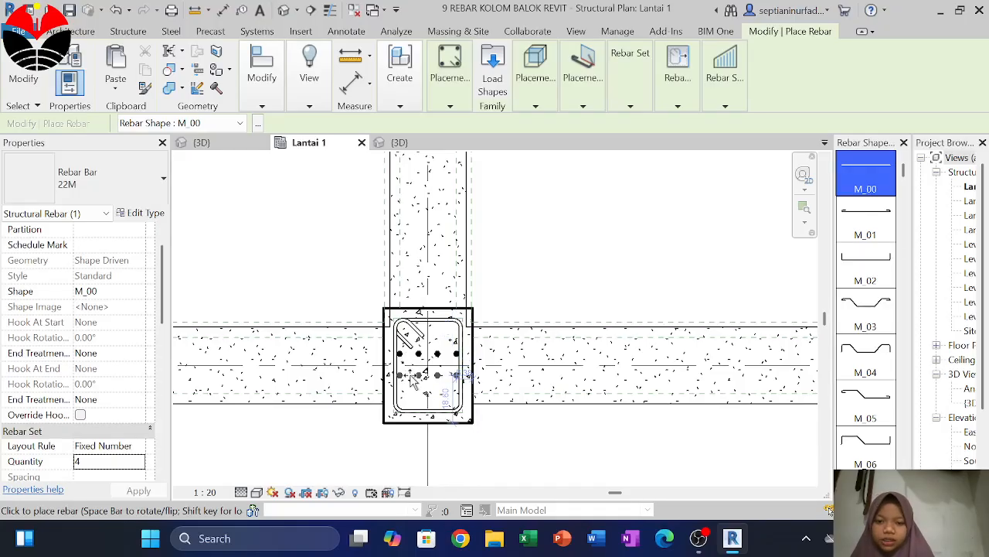
left_click(411, 375)
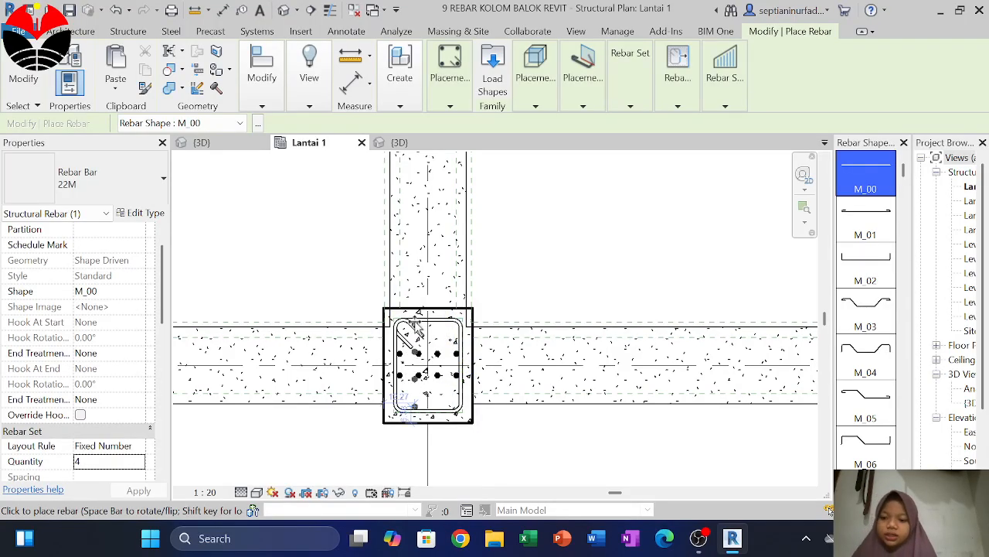
key("Escape")
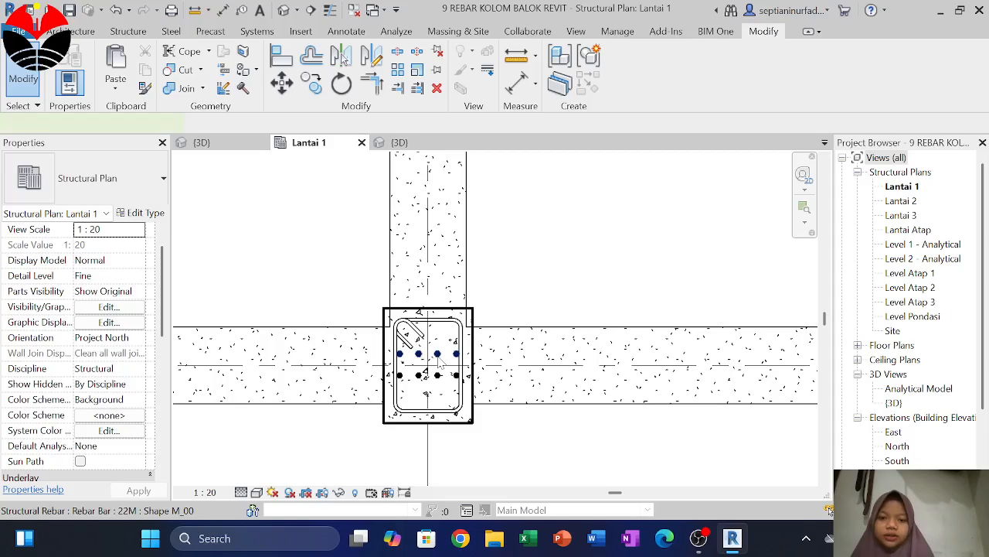
Step: Edit the constraints of the upper 22M bar row so its bar segment aligns to the stirrup's upper leg
left_click(438, 357)
left_click(794, 106)
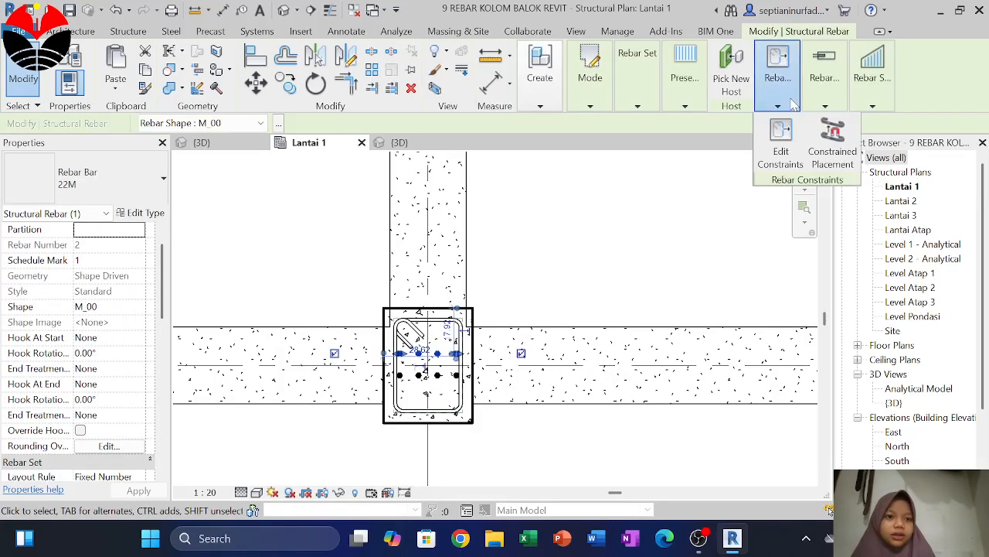
left_click(766, 149)
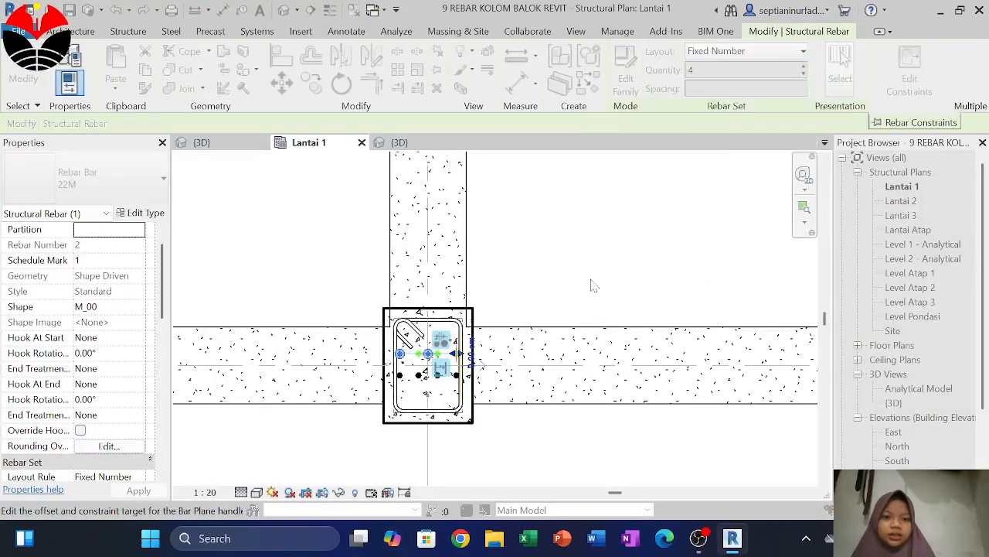
scroll(423, 347, "up", 3)
scroll(422, 350, "up", 2)
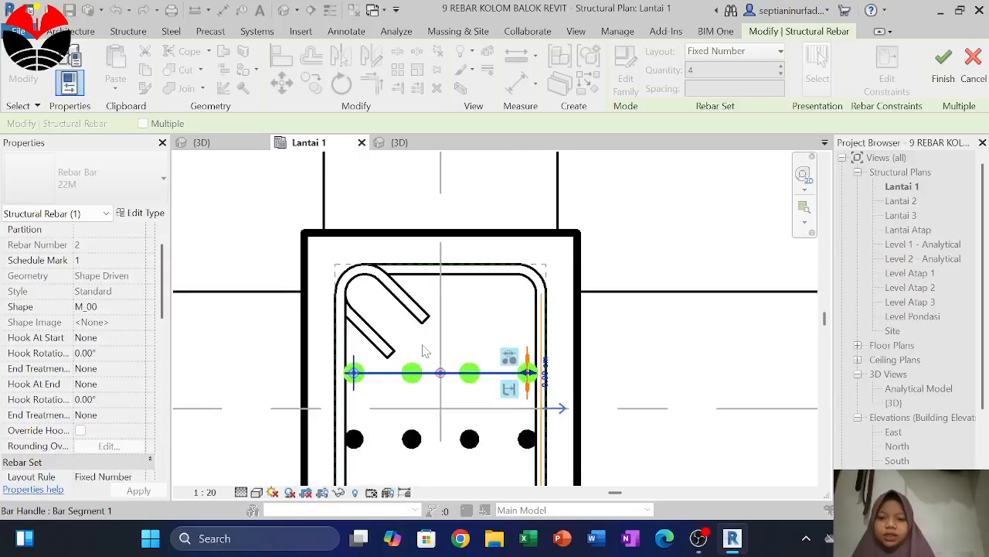
left_click(439, 374)
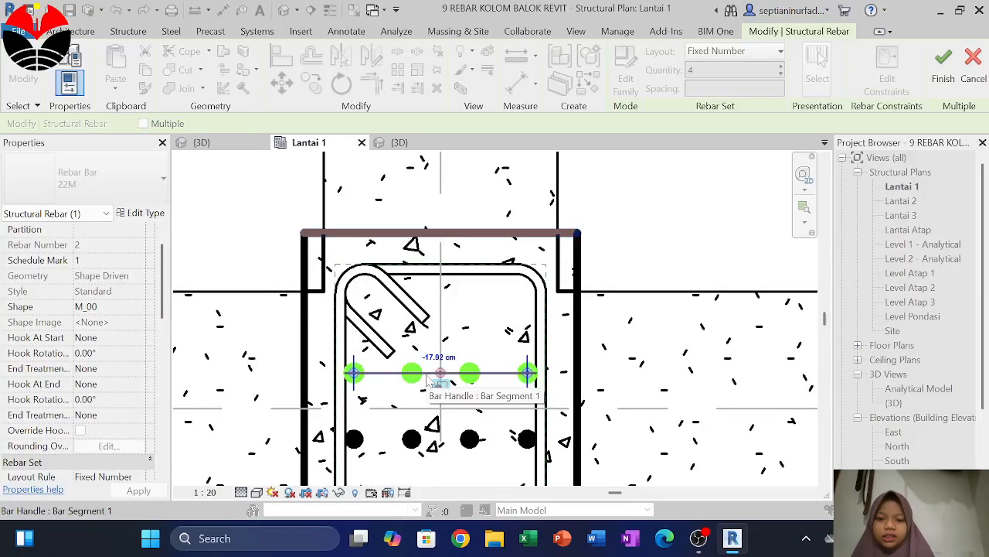
left_click(442, 271)
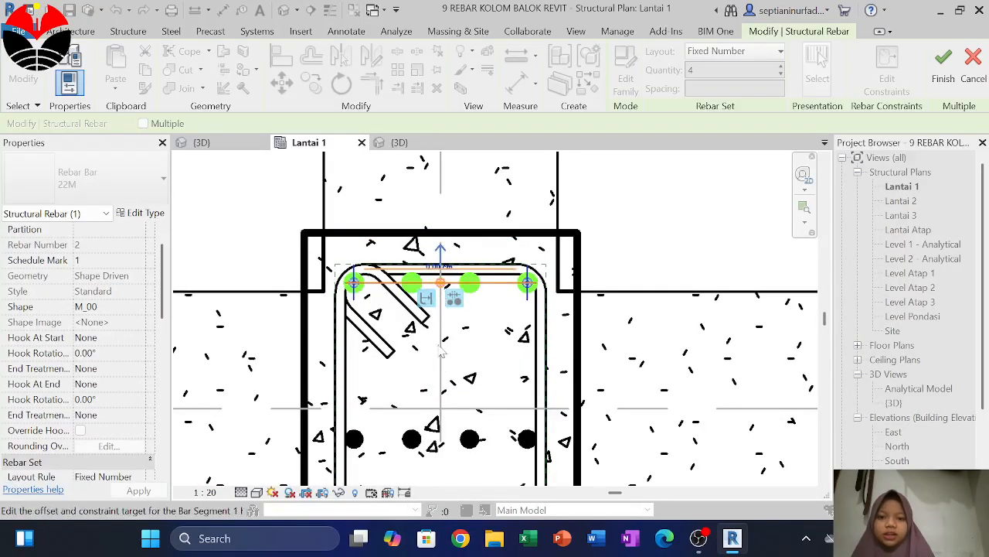
scroll(441, 323, "down", 3)
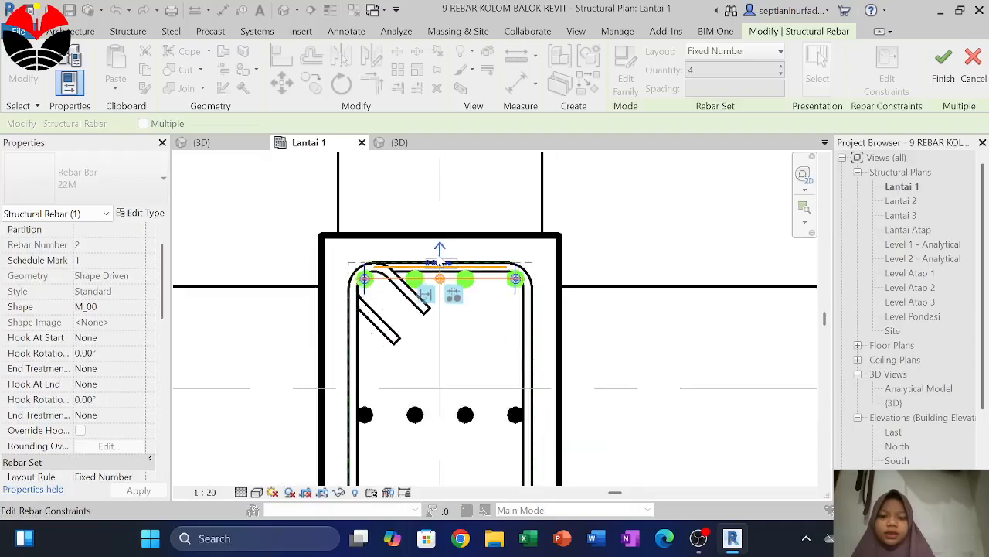
scroll(435, 314, "up", 2)
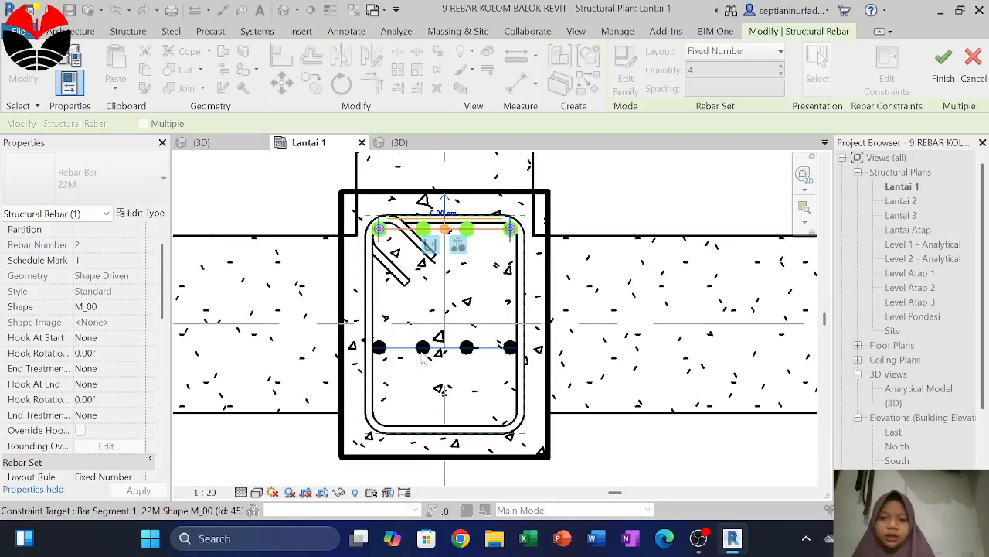
left_click(950, 67)
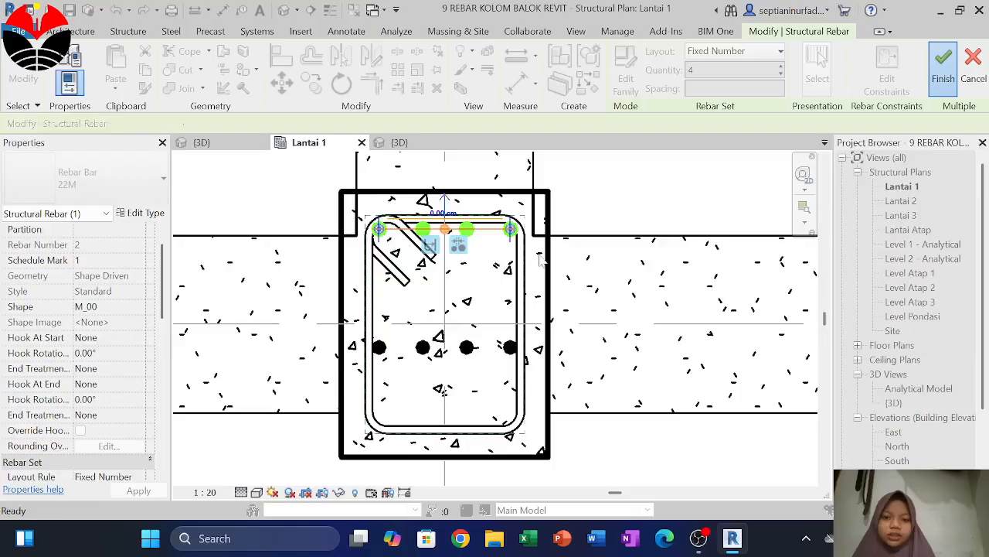
Step: Edit the constraints of the lower 22M bar row so its bar segment aligns to the stirrup's lower leg
left_click(424, 350)
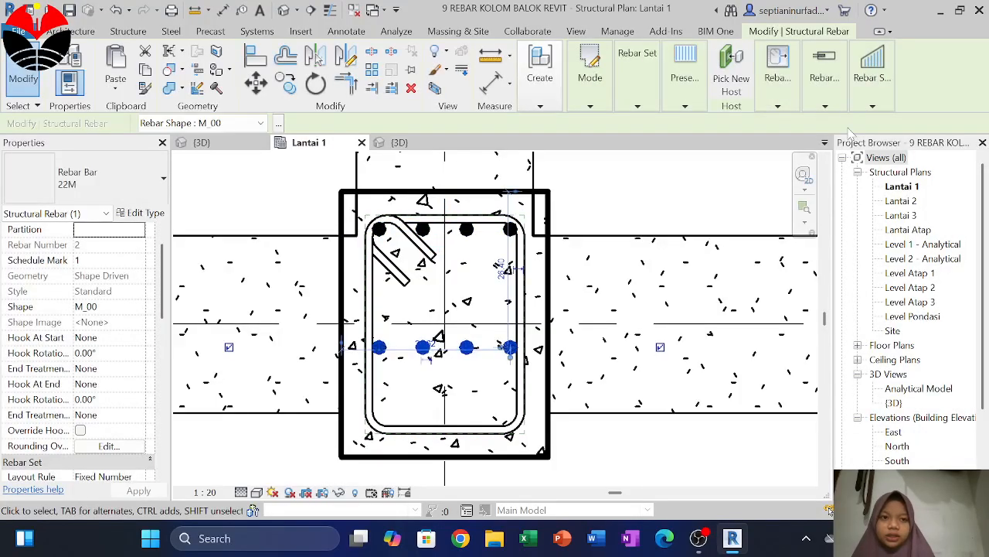
left_click(777, 73)
left_click(782, 151)
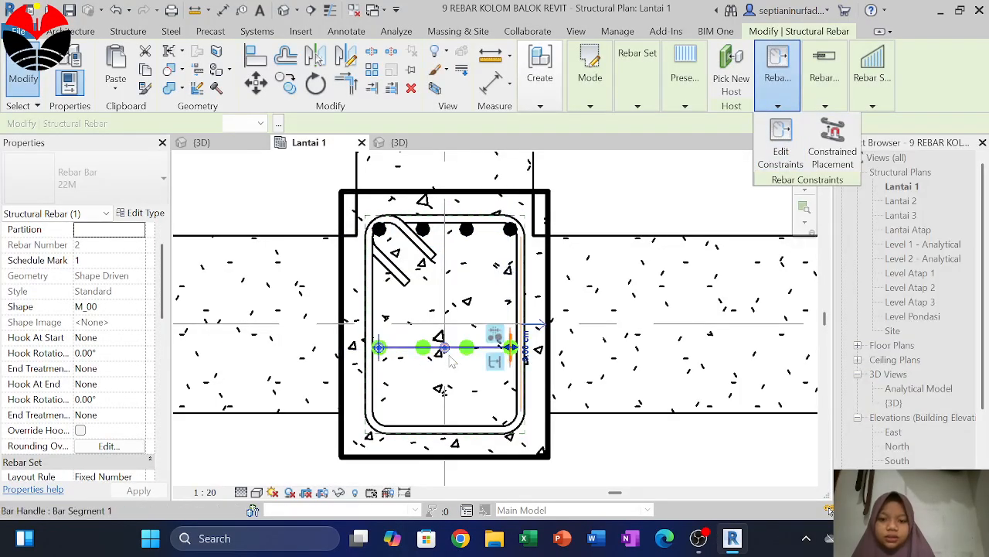
left_click(448, 437)
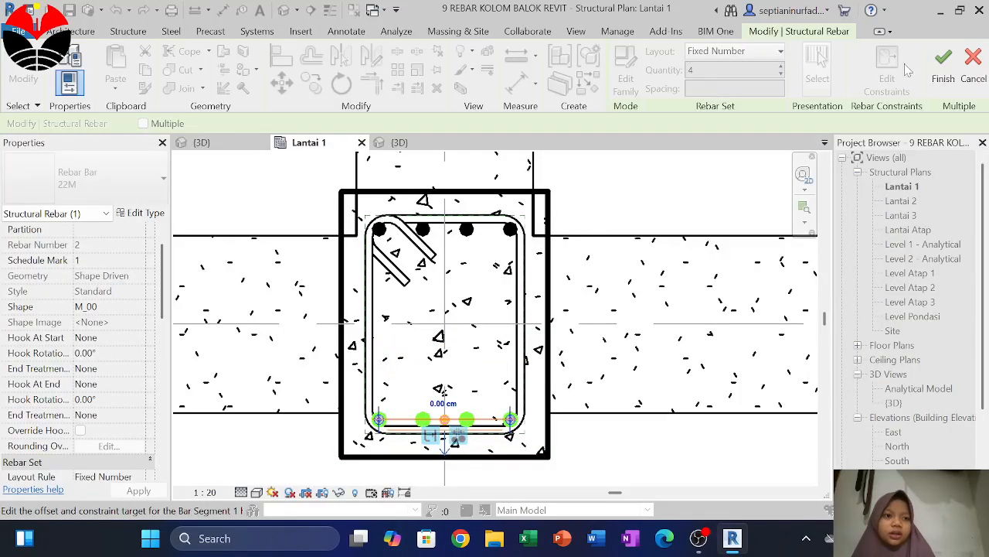
left_click(943, 68)
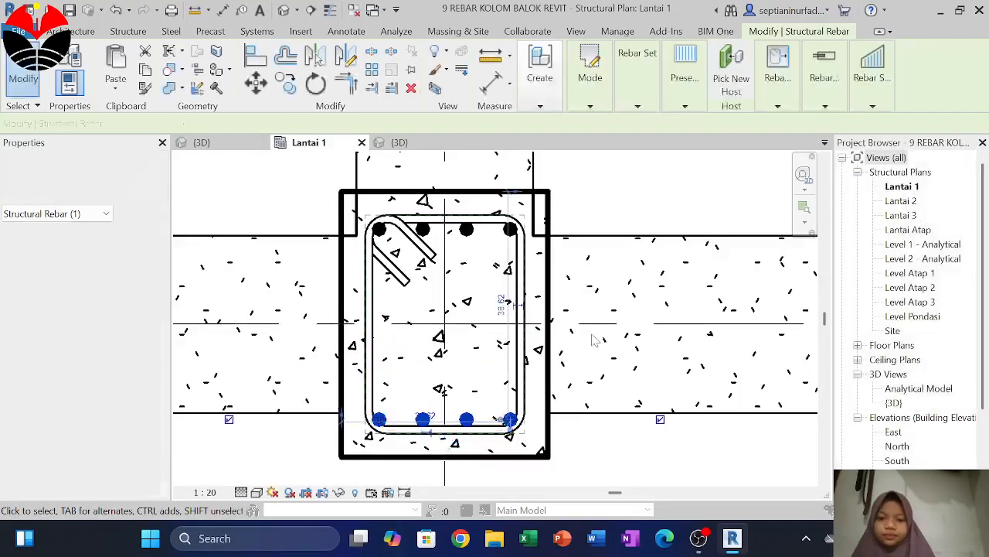
key("ctrl+c")
key("ctrl+v")
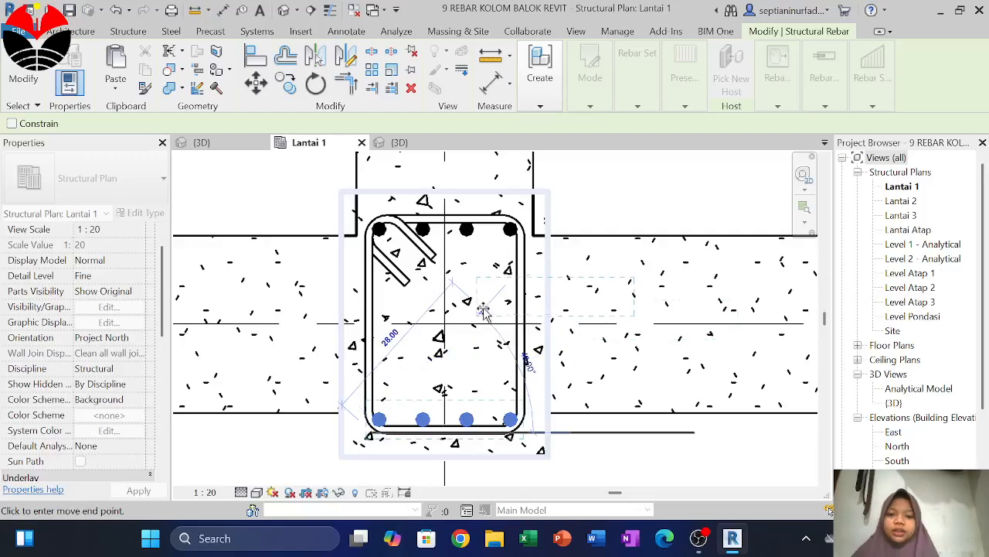
key("Escape")
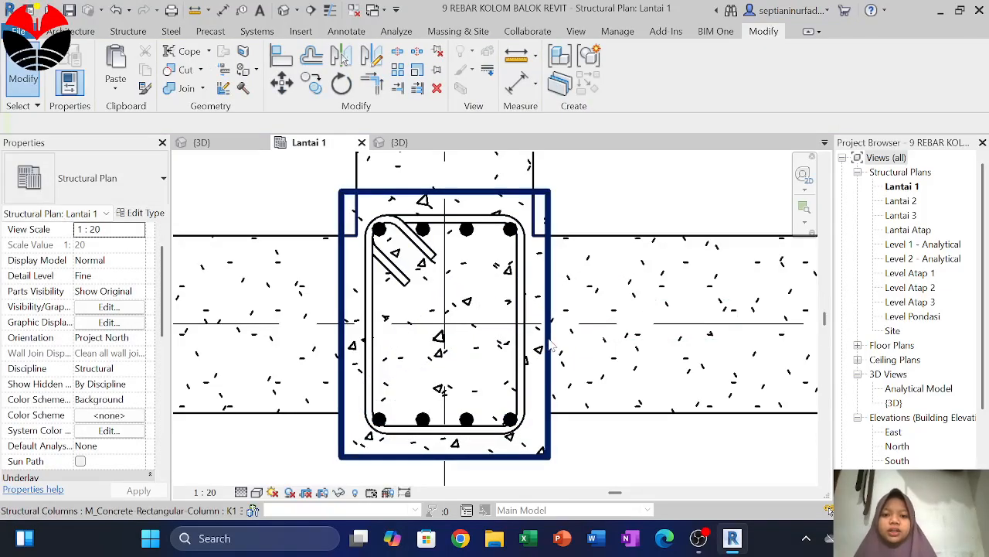
Step: Place a horizontal pair of 22M bars inside the column's stirrup, using a Fixed Number layout with a quantity of 2, and end rebar placement
left_click(549, 348)
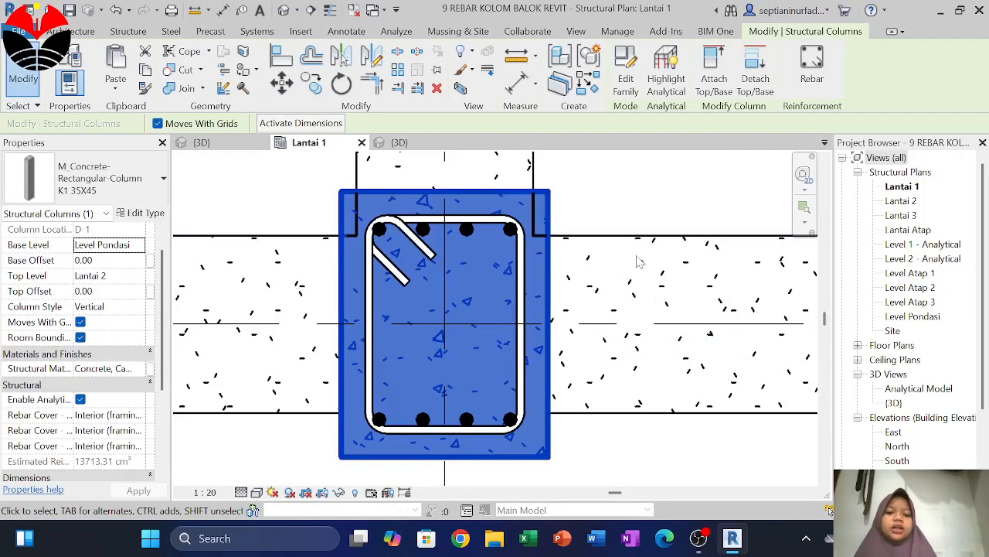
left_click(811, 70)
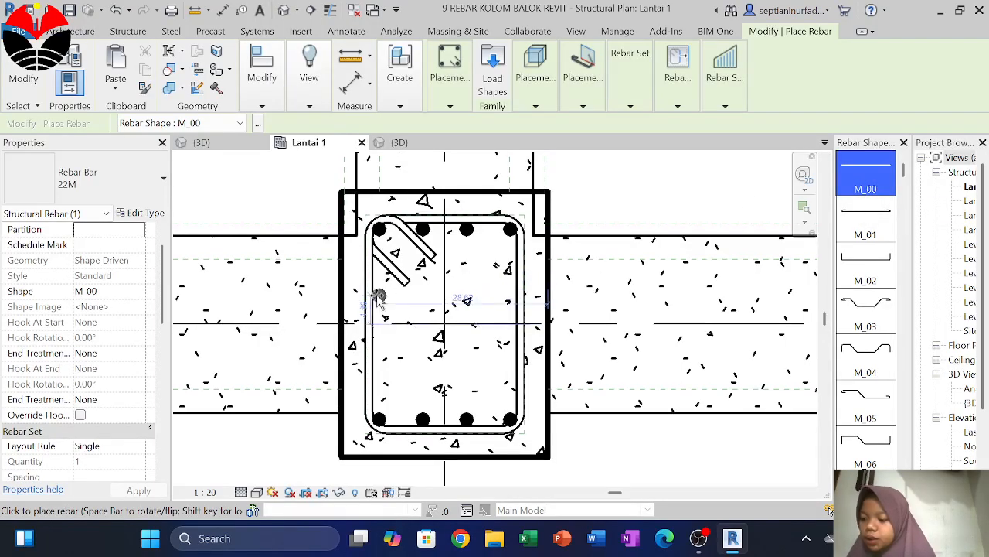
left_click(103, 446)
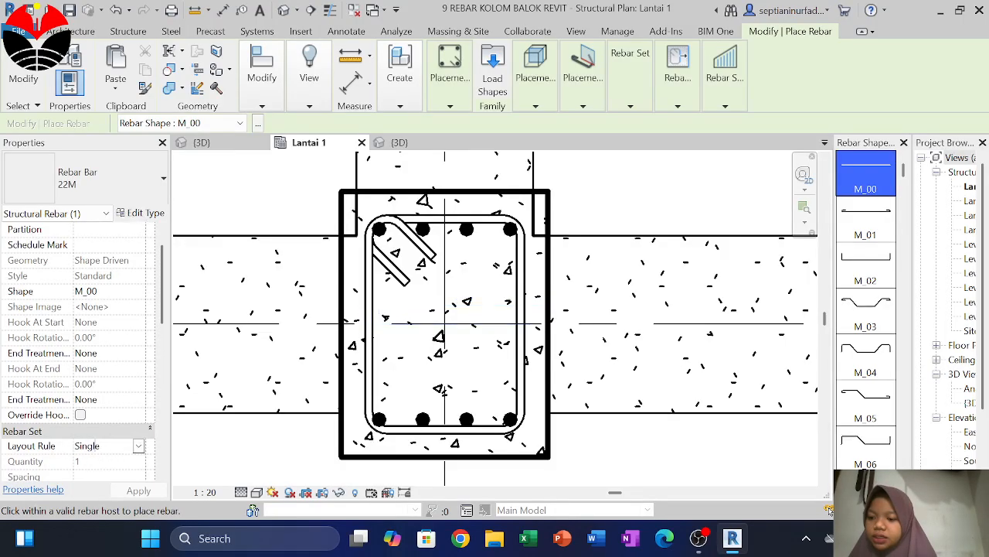
left_click(138, 447)
left_click(97, 389)
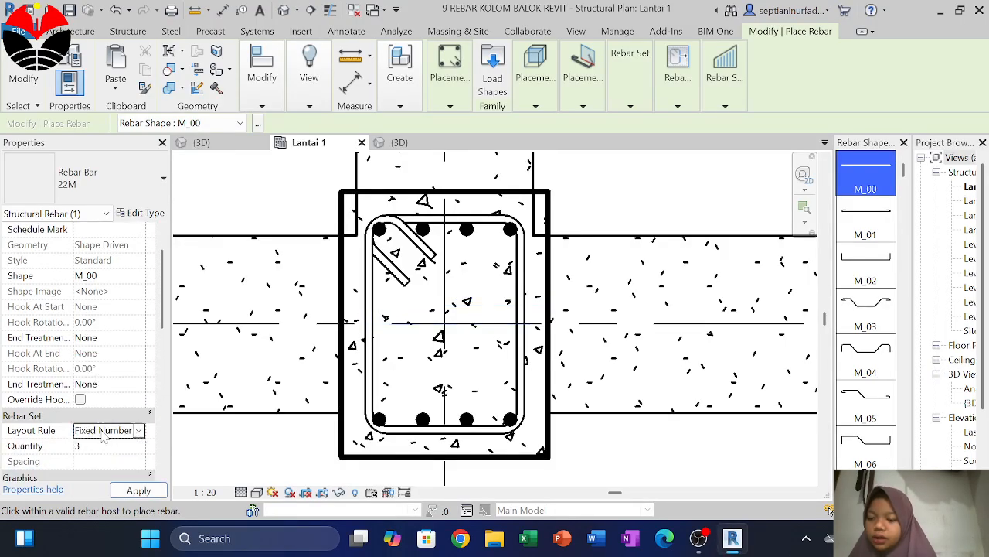
left_click(85, 447)
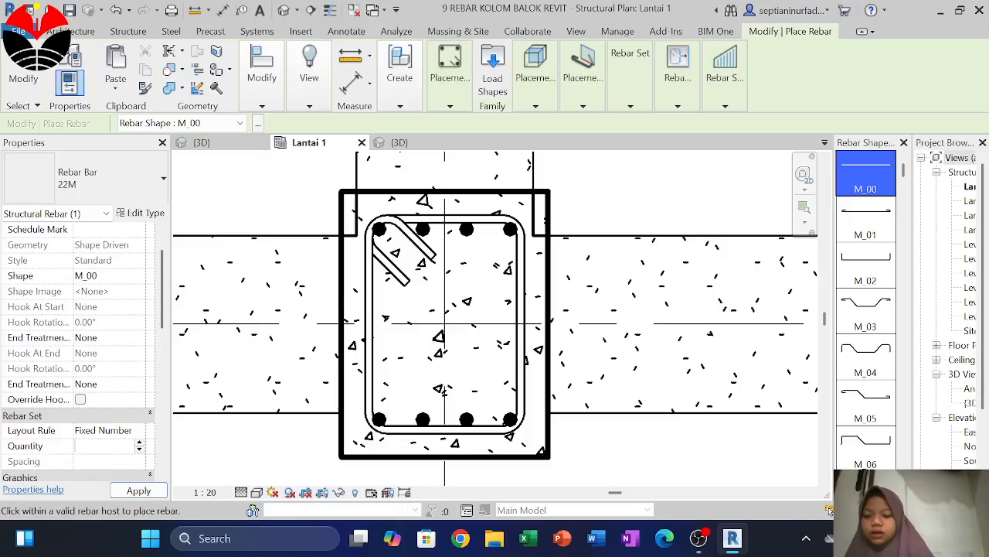
left_click(129, 488)
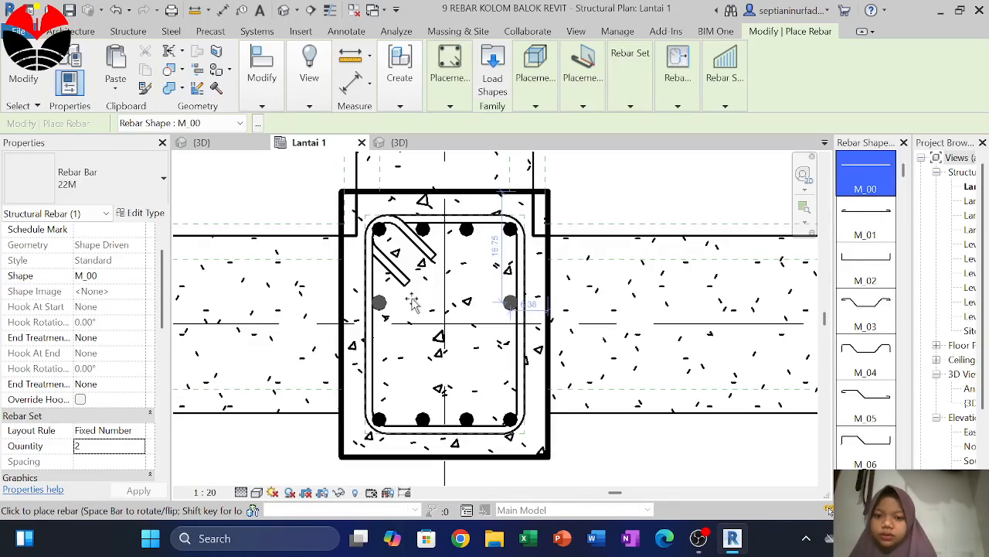
left_click(396, 303)
key("Escape")
key("Escape")
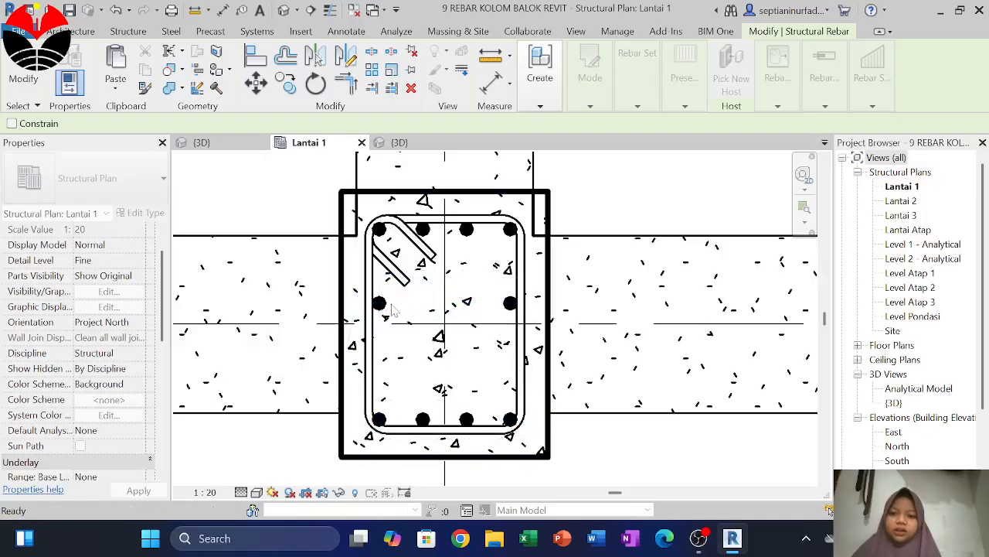
Step: Try to set the horizontal distance of the middle 22M pair from the column's left face to 15
left_click(384, 313)
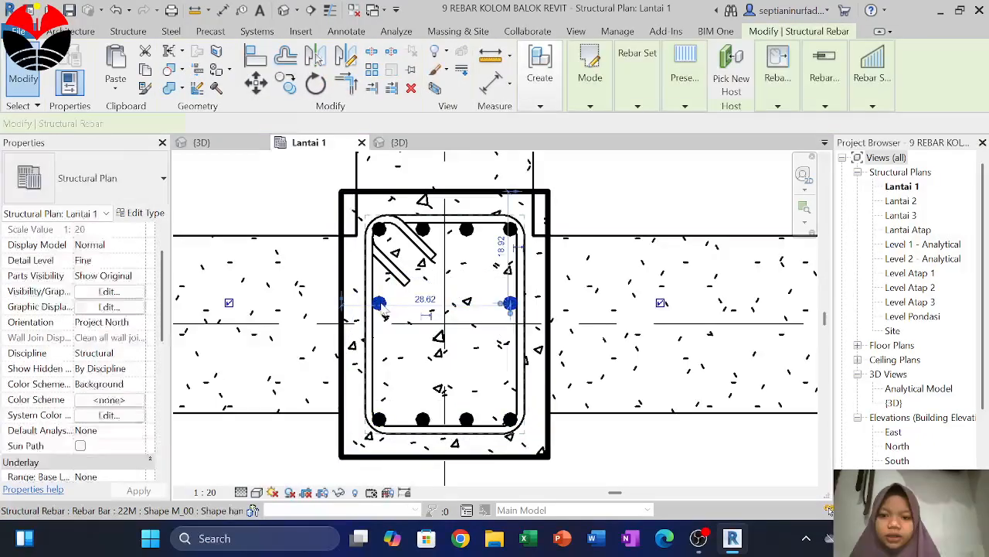
left_click(431, 300)
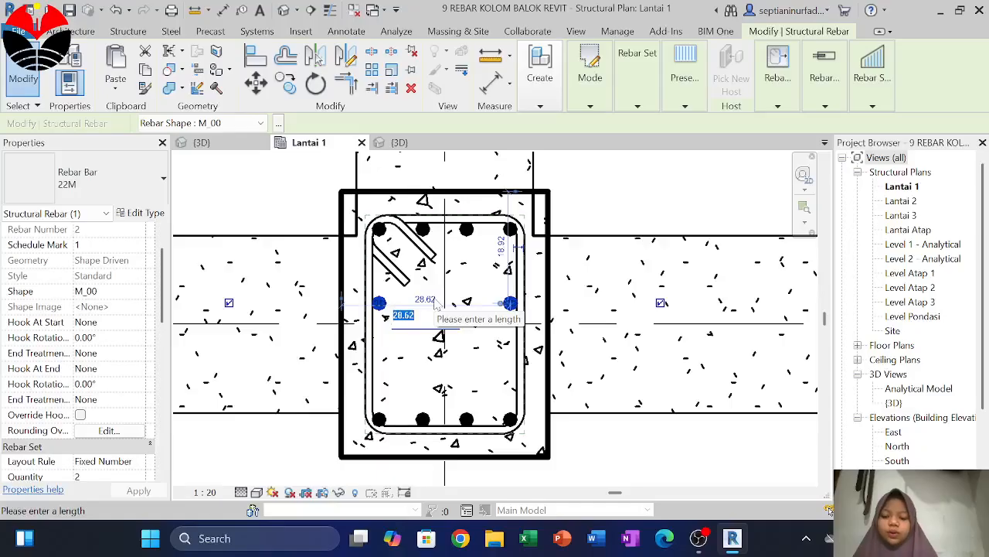
key("Right")
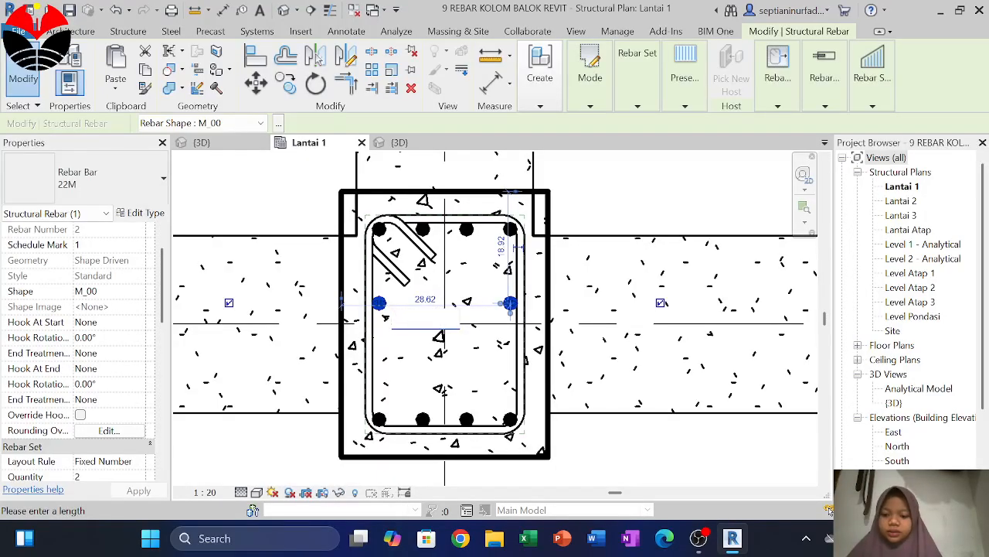
key("Return")
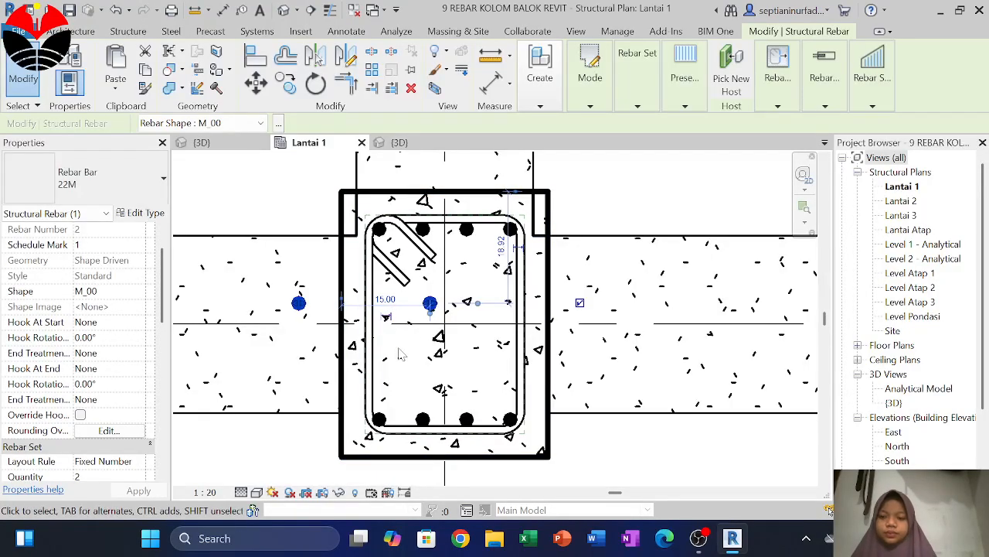
key("Escape")
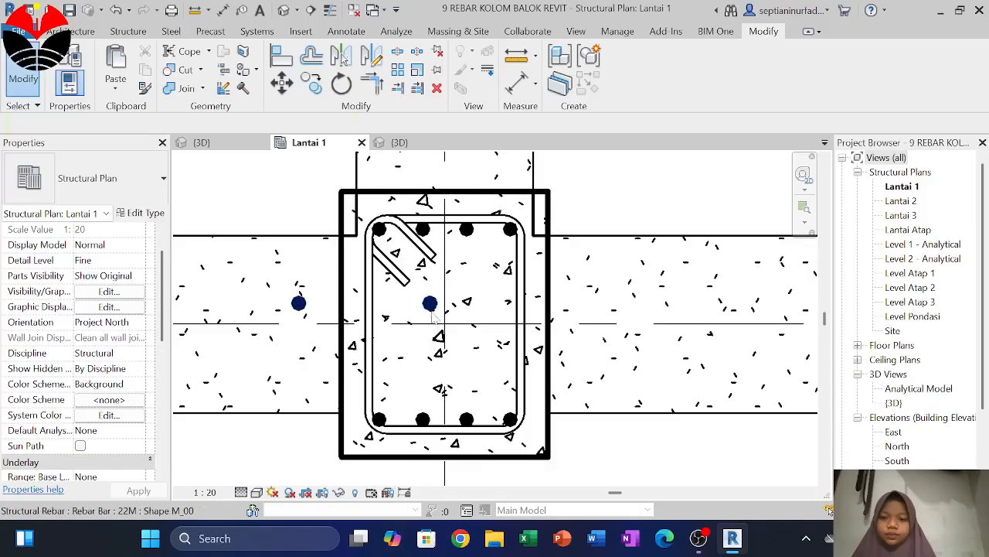
left_click_drag(432, 305, 511, 304)
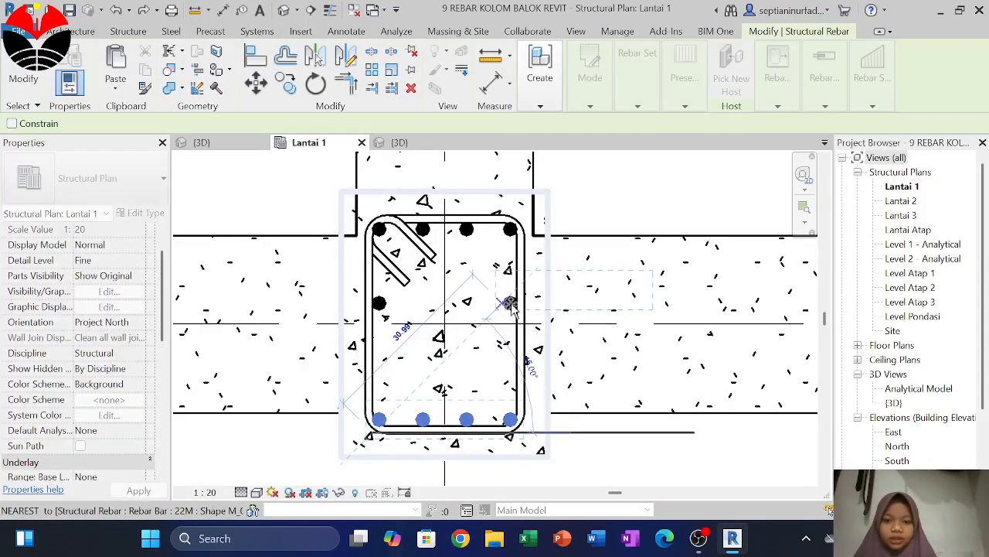
key("Escape")
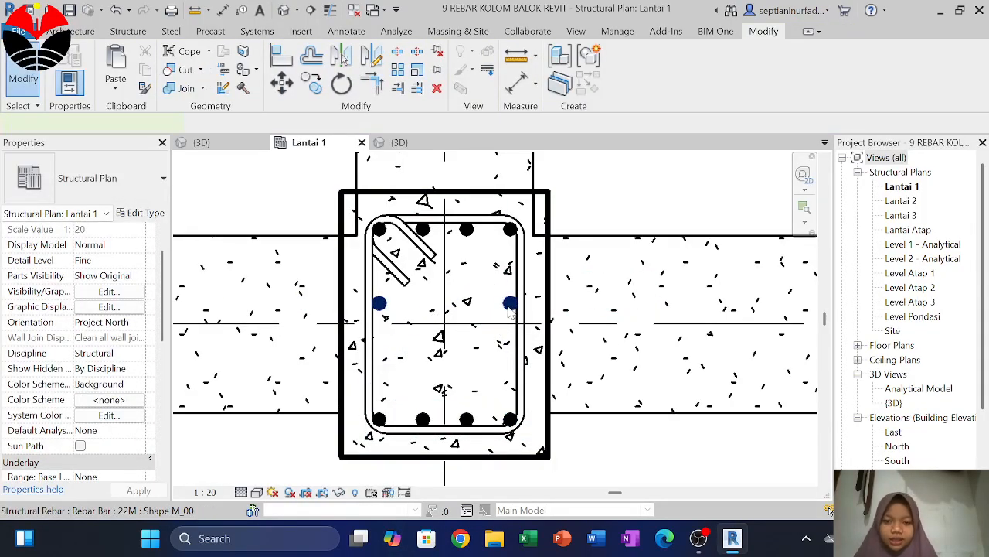
Step: Narrow the middle 22M pair by pulling its right bar inward and setting that bar's distance from the column's left face to 15
left_click(511, 305)
left_click_drag(511, 305, 432, 309)
left_click(392, 303)
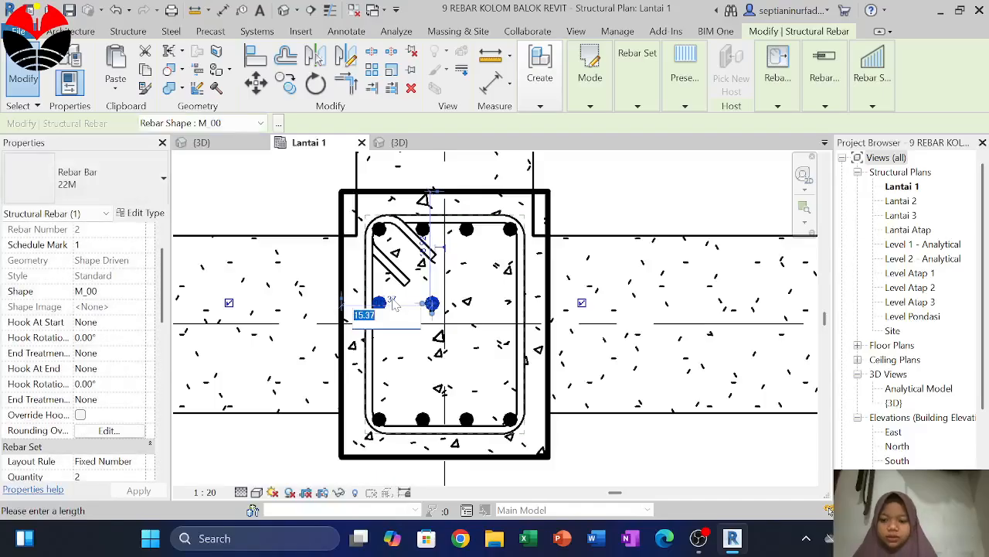
key("Return")
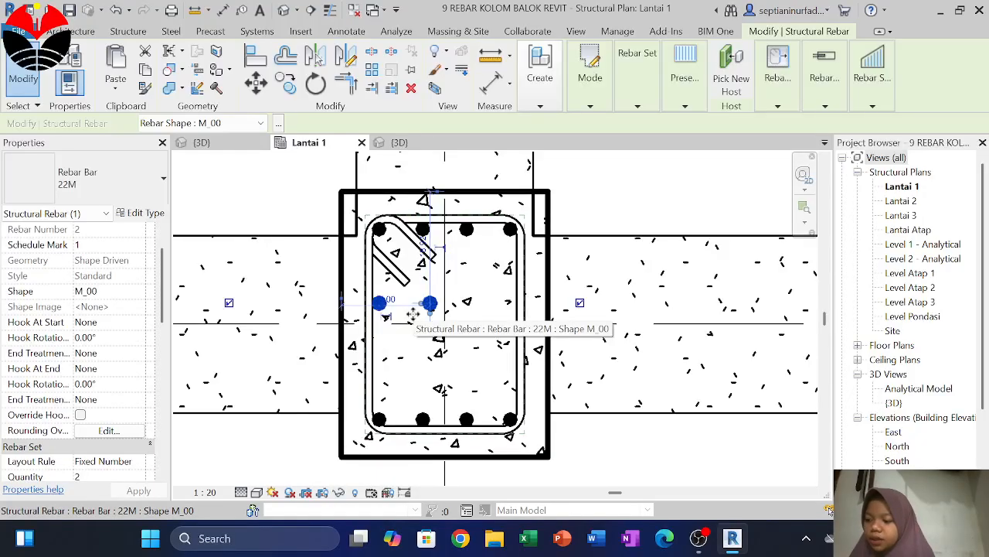
left_click_drag(413, 314, 429, 303)
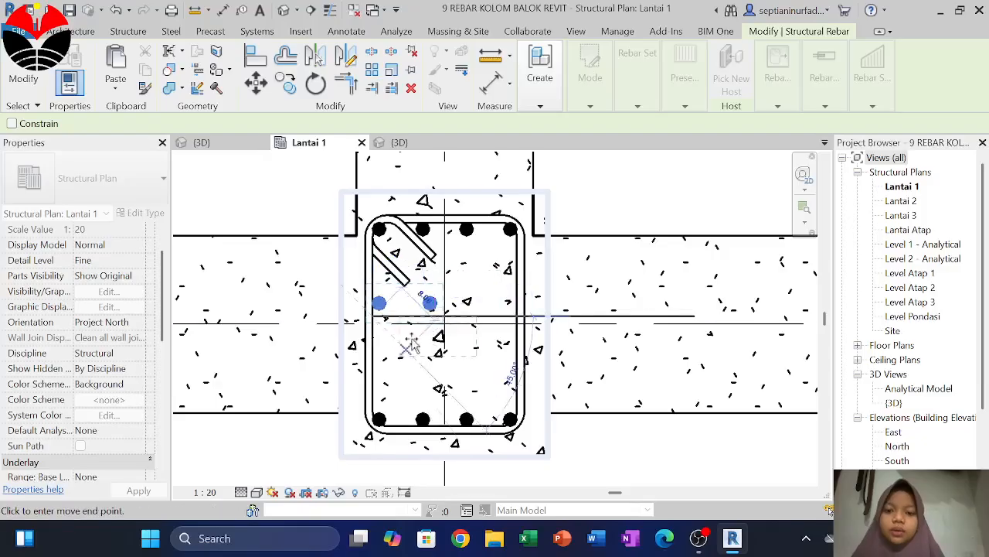
key("Escape")
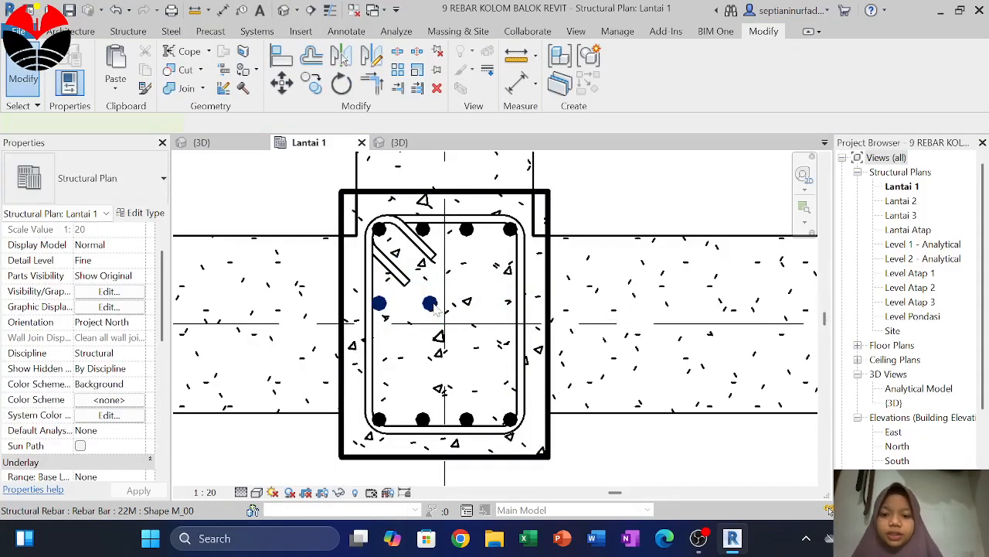
Step: Rotate the middle 22M pair 90 degrees clockwise so its two bars stand one above the other in plan
left_click(436, 308)
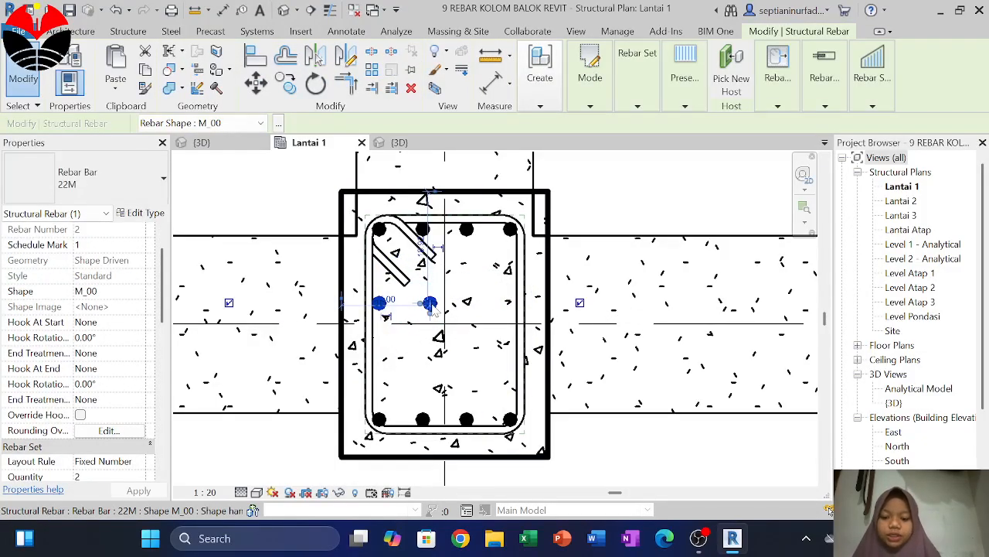
key("r")
key("o")
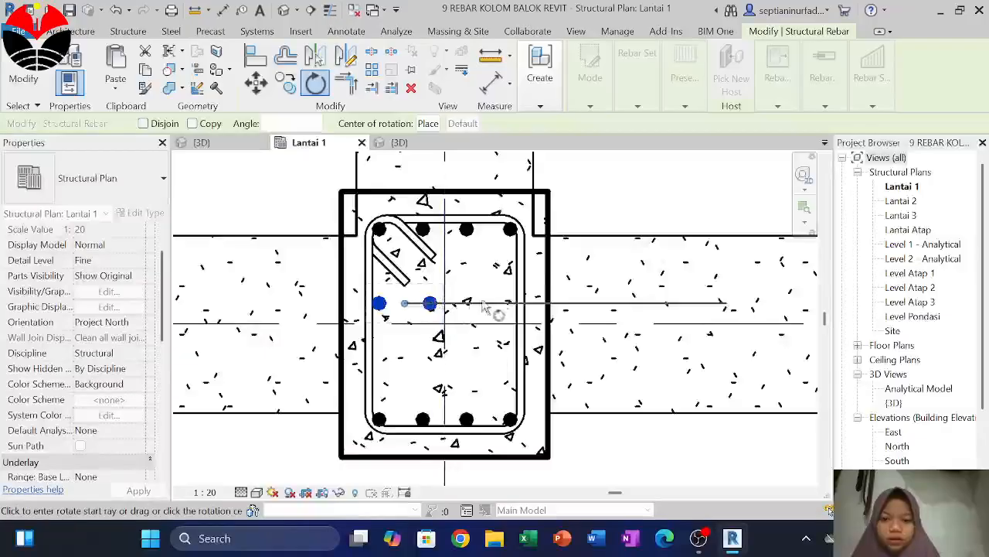
left_click(511, 303)
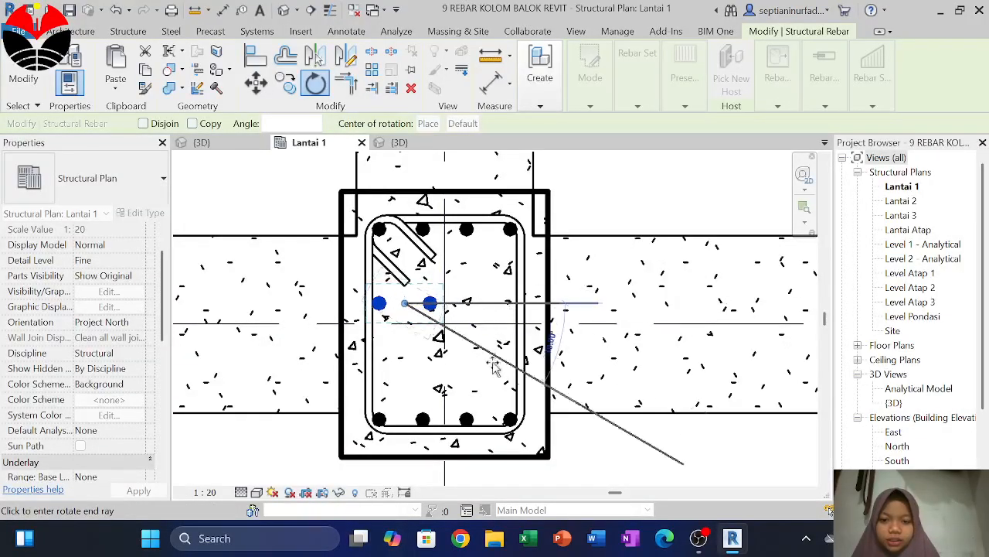
left_click(401, 402)
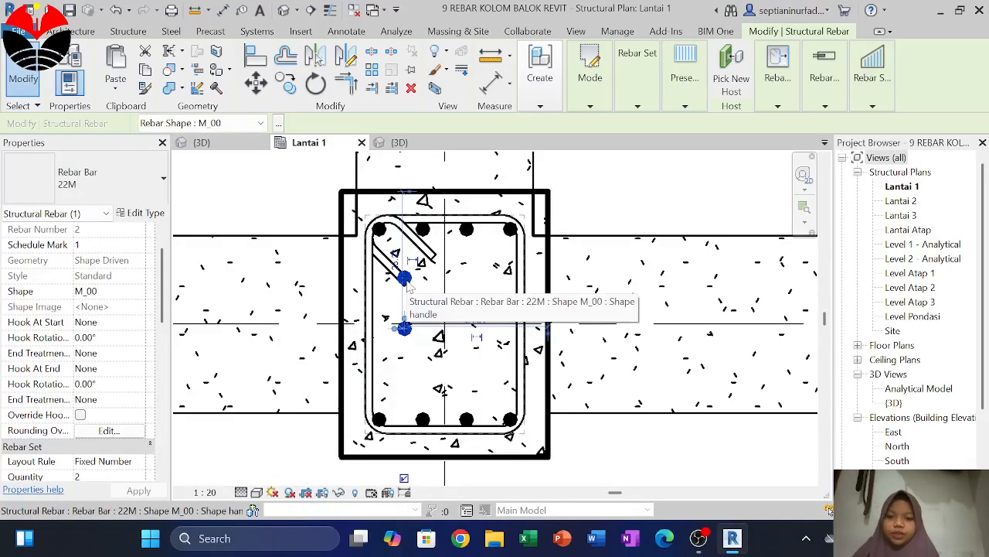
left_click_drag(406, 278, 407, 280)
key("Escape")
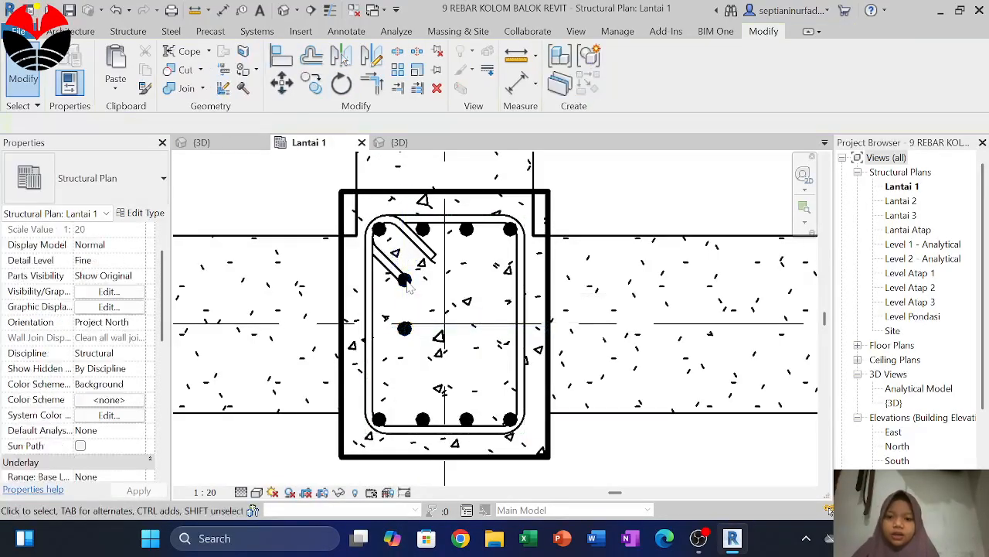
Step: Move the vertical 22M pair against the stirrup's left leg, using the midpoint of the leg's inner edge as the destination
left_click(407, 282)
key("m")
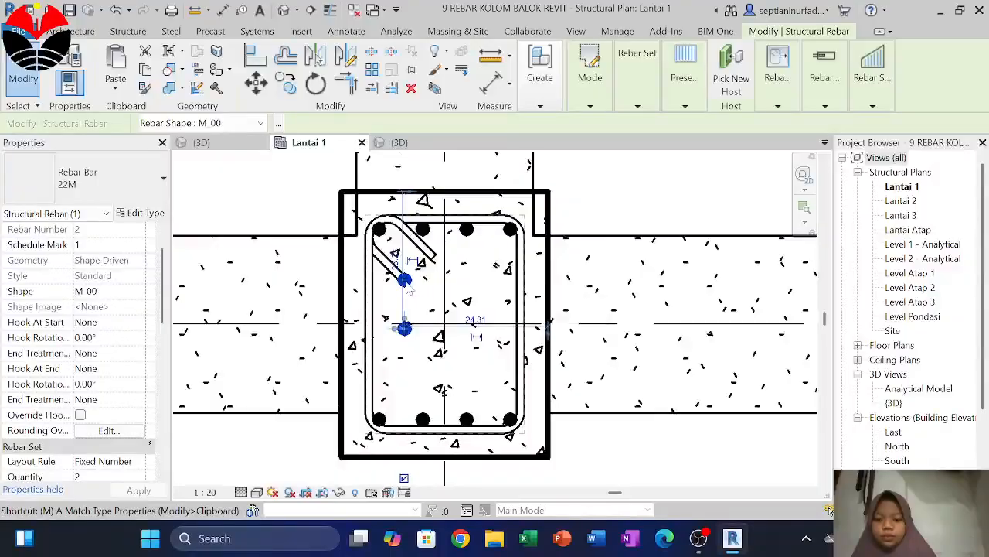
key("v")
left_click(418, 324)
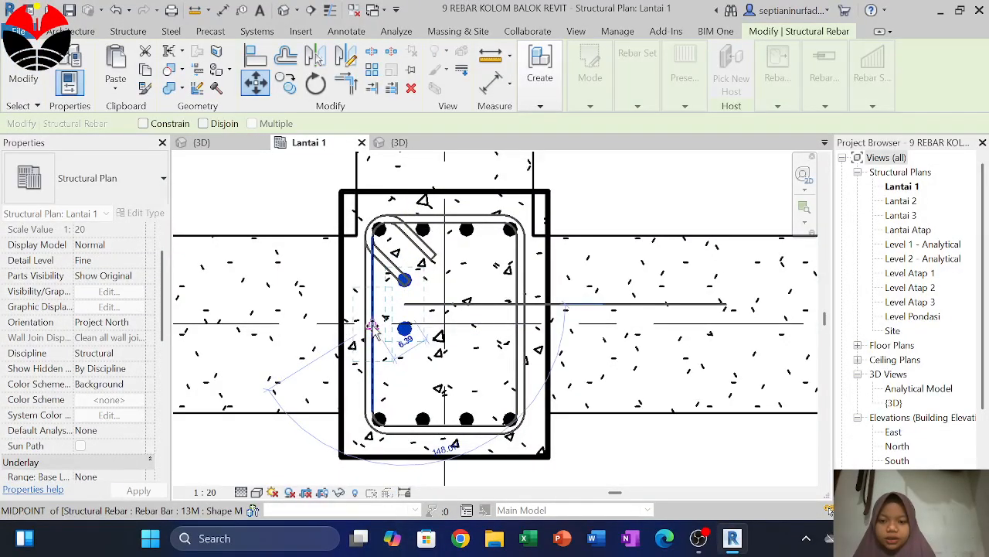
left_click(373, 326)
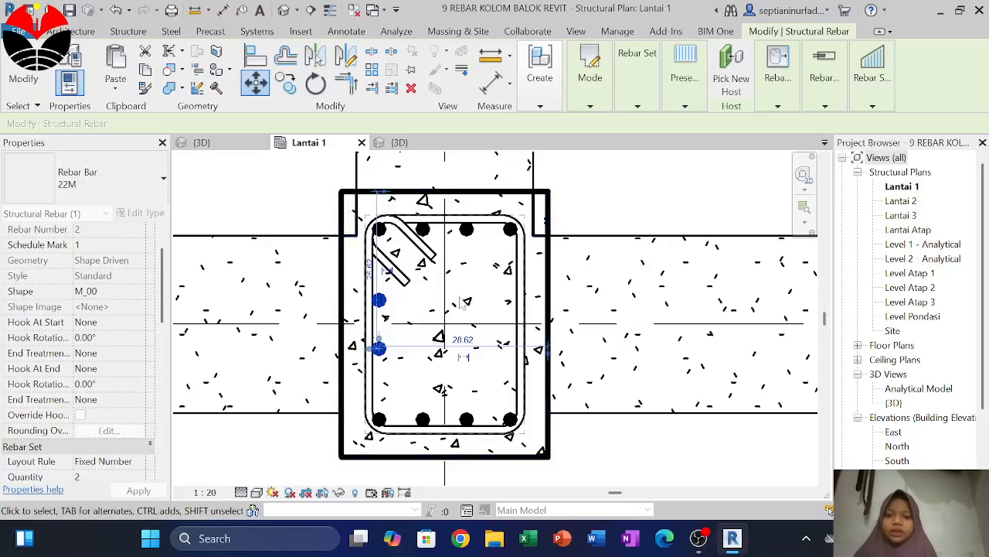
key("Escape")
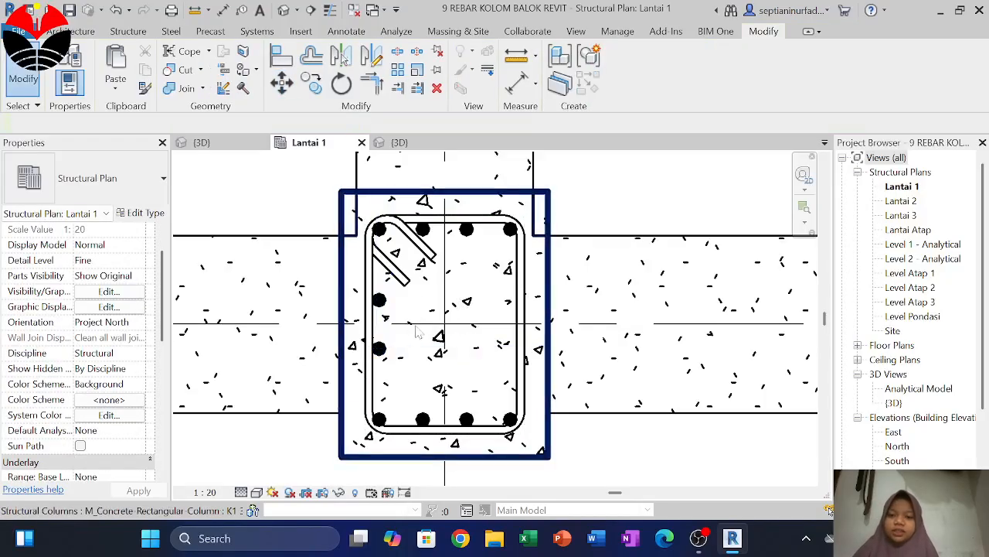
Step: Copy the vertical 22M pair from the stirrup's left leg across to its right leg
left_click(381, 354)
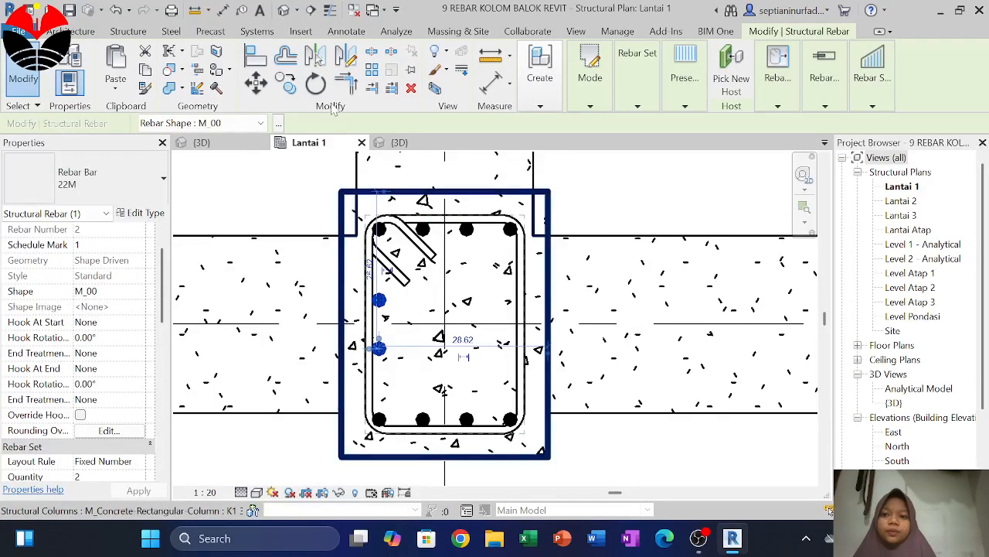
left_click(285, 83)
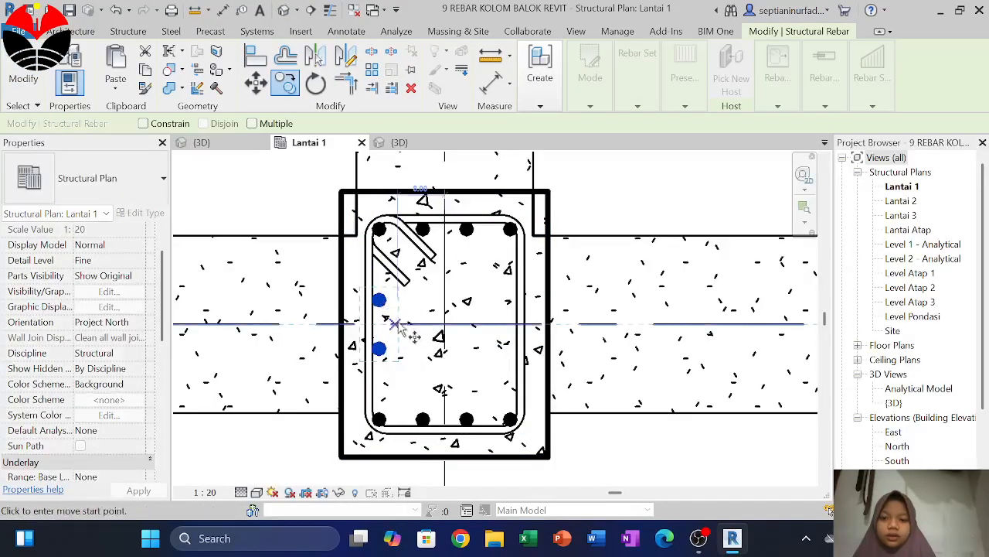
left_click(374, 326)
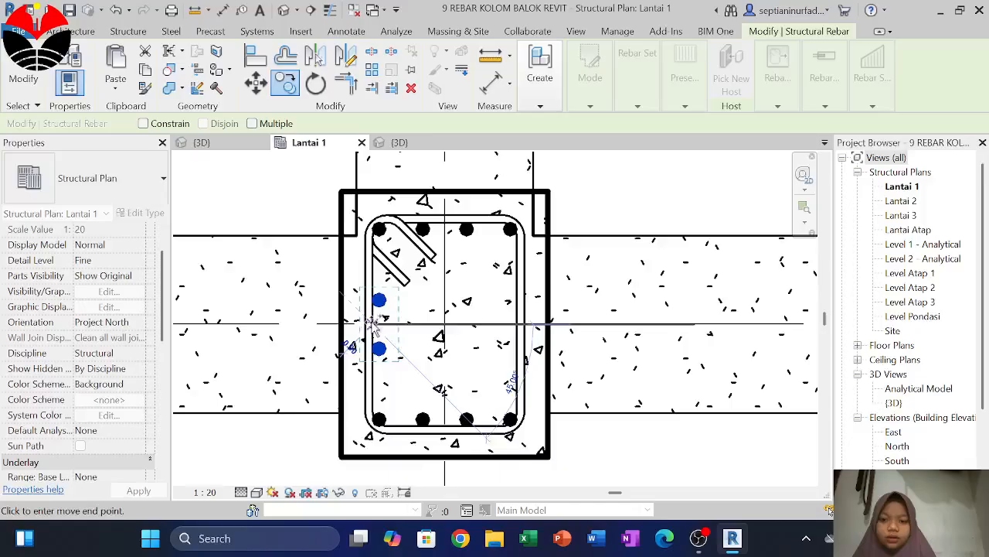
left_click(501, 338)
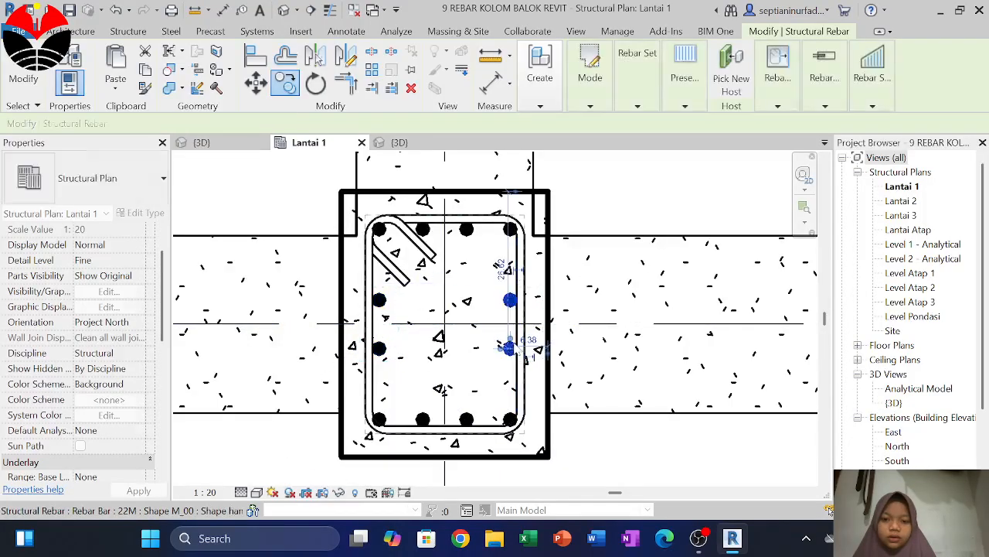
key("Escape")
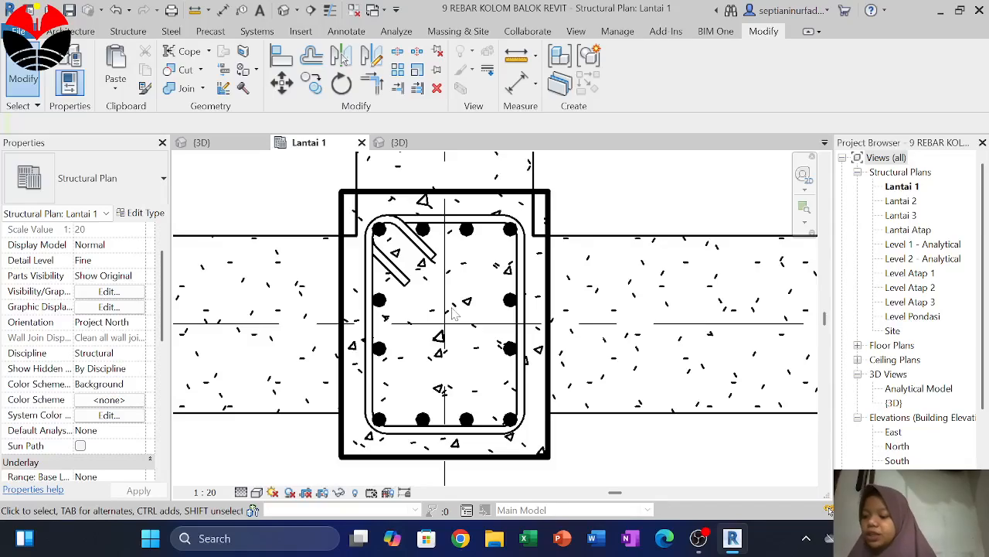
Step: Distribute the K1 column's 13M stirrup along its height with the Maximum Spacing layout at 100 mm
left_click(525, 249)
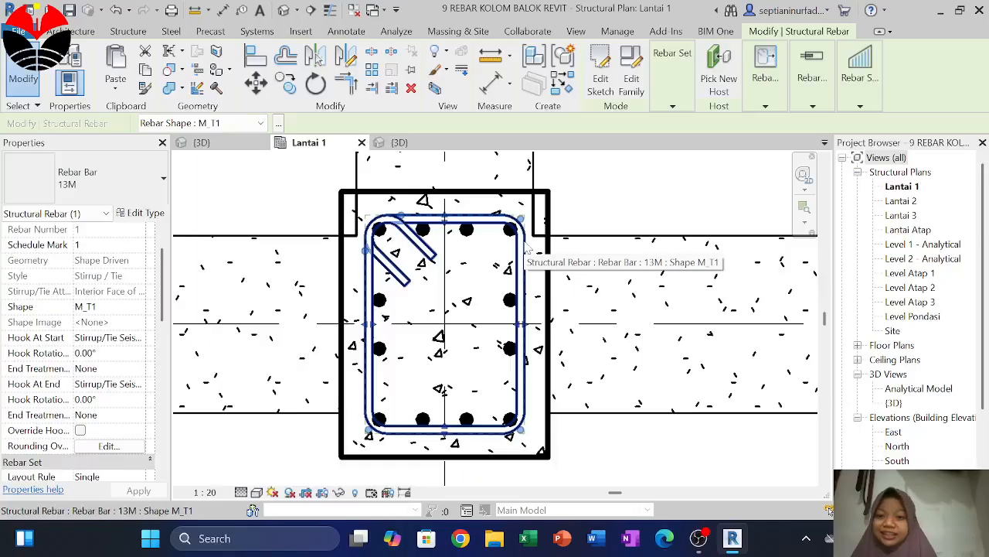
scroll(109, 347, "down", 1)
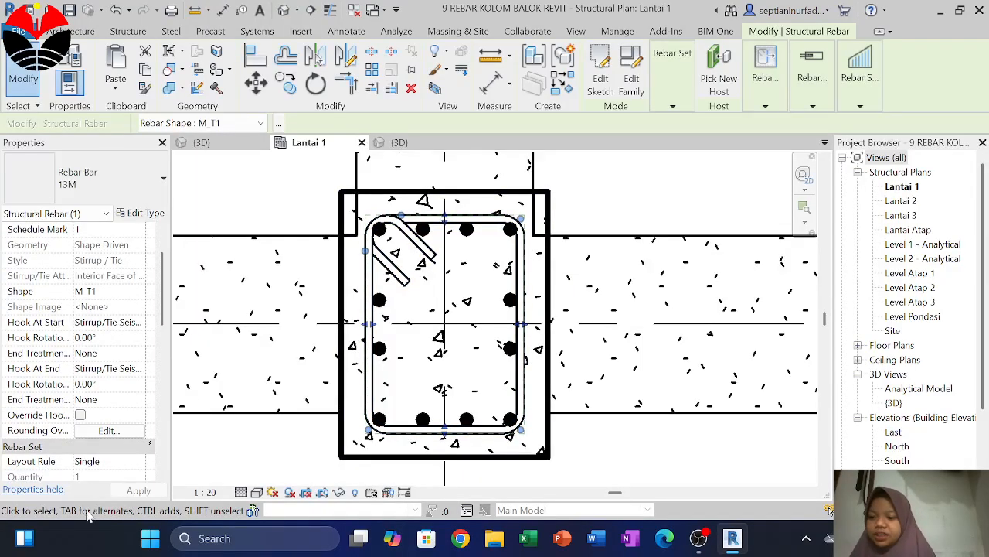
left_click(661, 104)
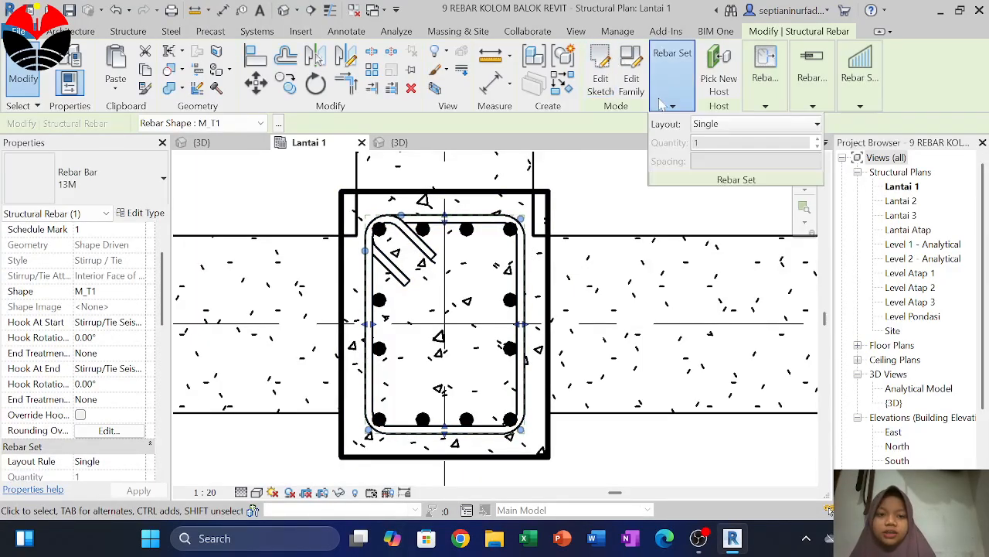
left_click(700, 124)
left_click(731, 176)
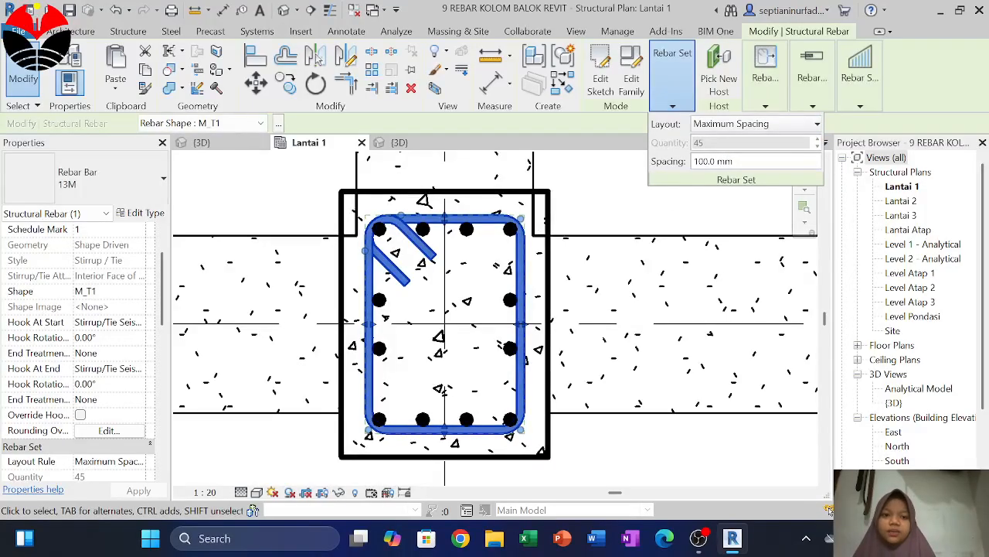
left_click(646, 227)
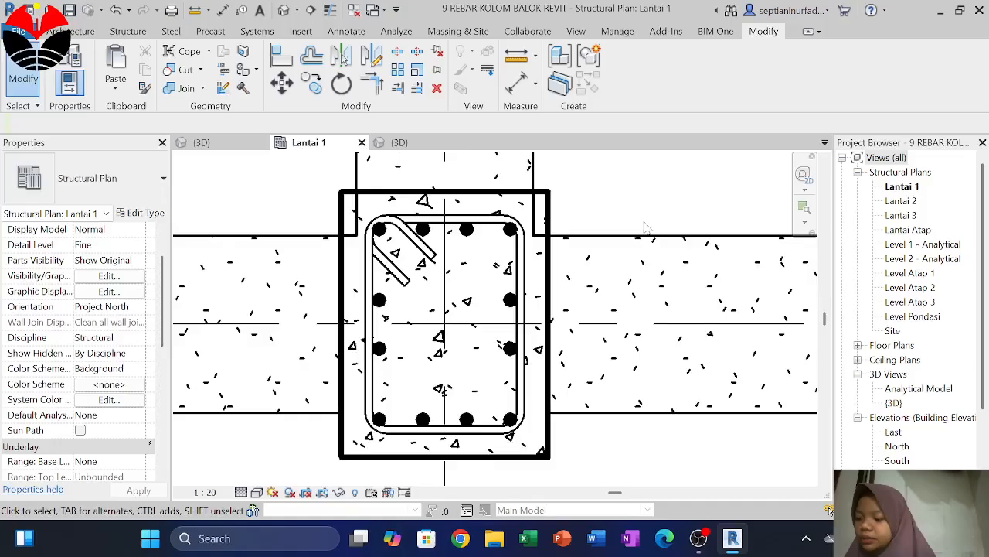
Step: Compare the 3D view with the Lantai 1 plan to locate the reinforced column along the front row
left_click(213, 146)
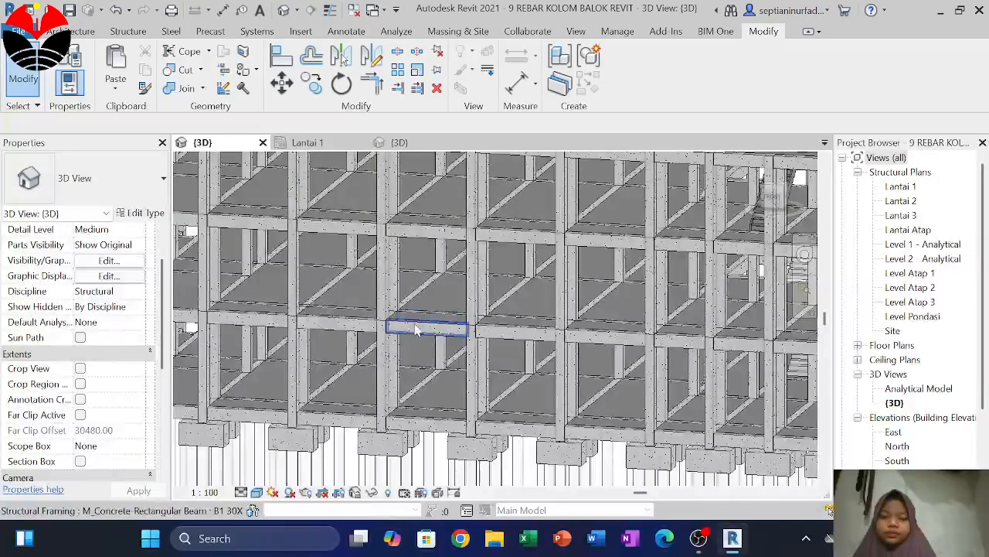
scroll(416, 330, "down", 3)
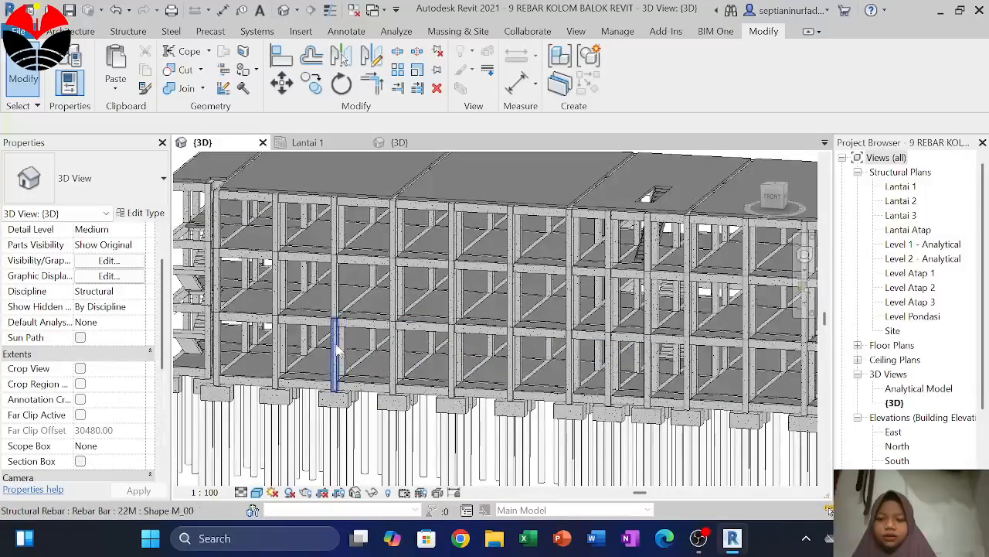
left_click(327, 145)
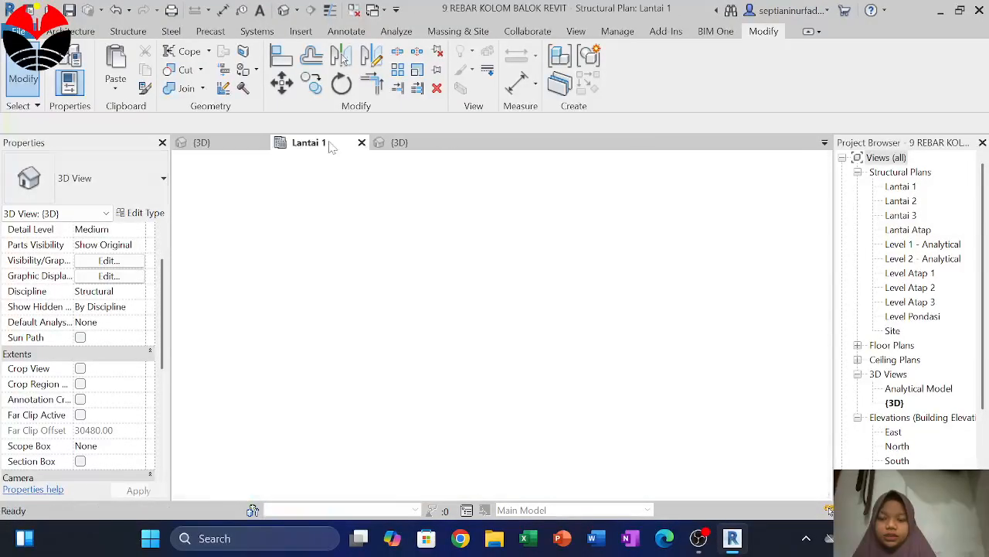
scroll(456, 344, "down", 6)
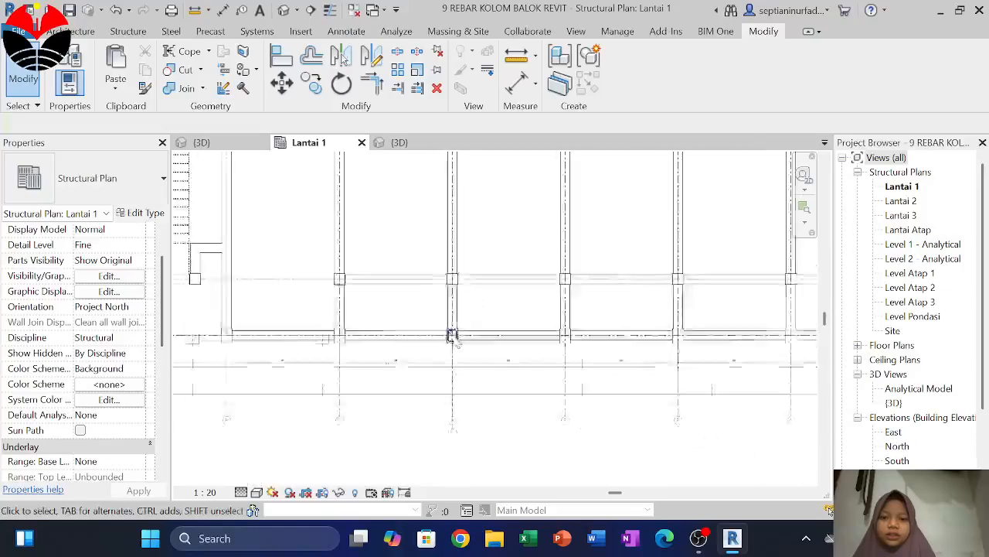
scroll(454, 340, "down", 4)
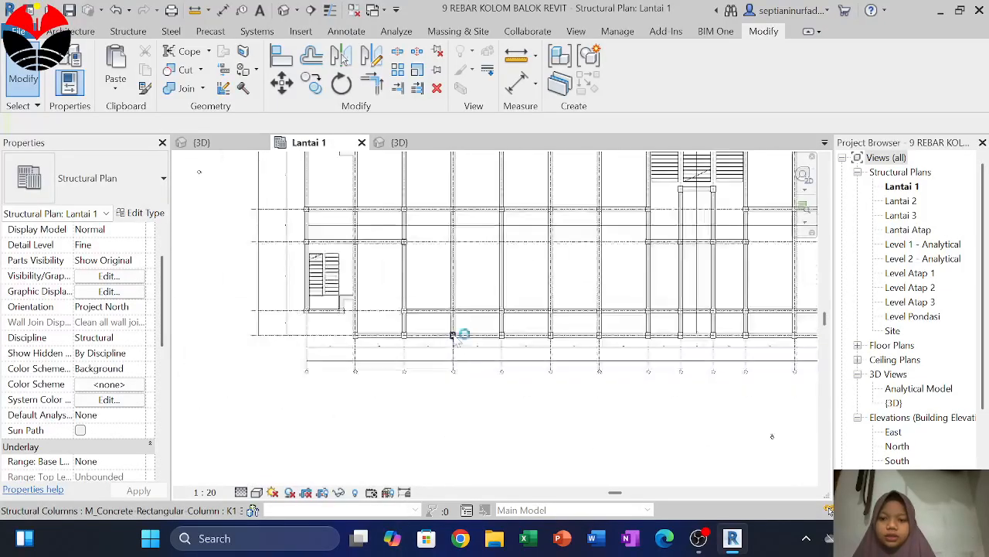
scroll(455, 340, "up", 3)
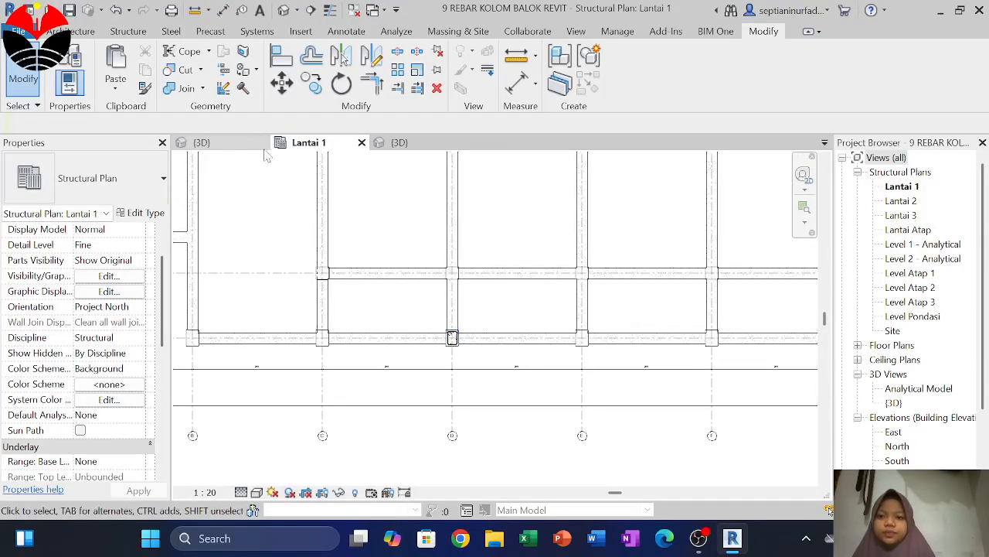
left_click(248, 143)
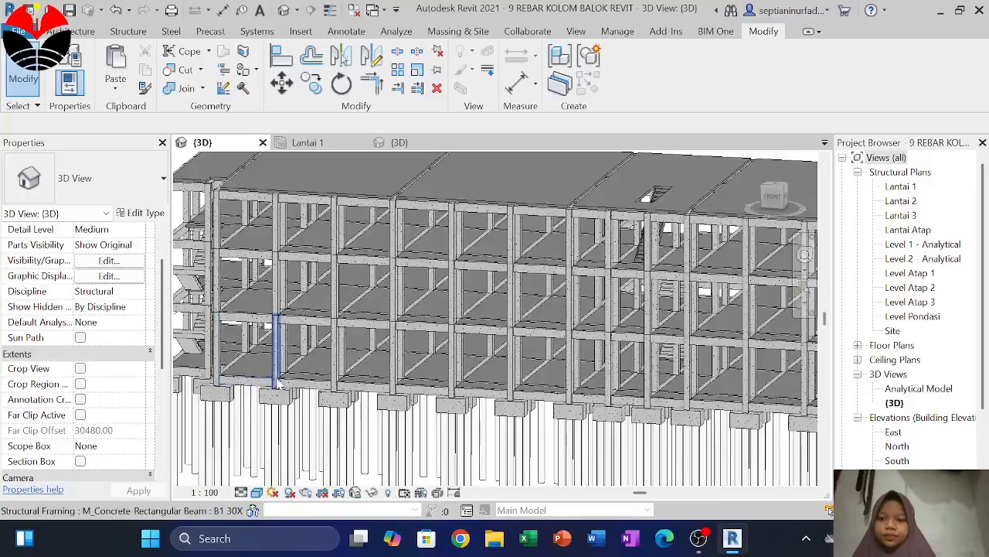
Step: Override the surface transparency of the Structural Columns category to 60% in the 3D view
left_click(395, 370)
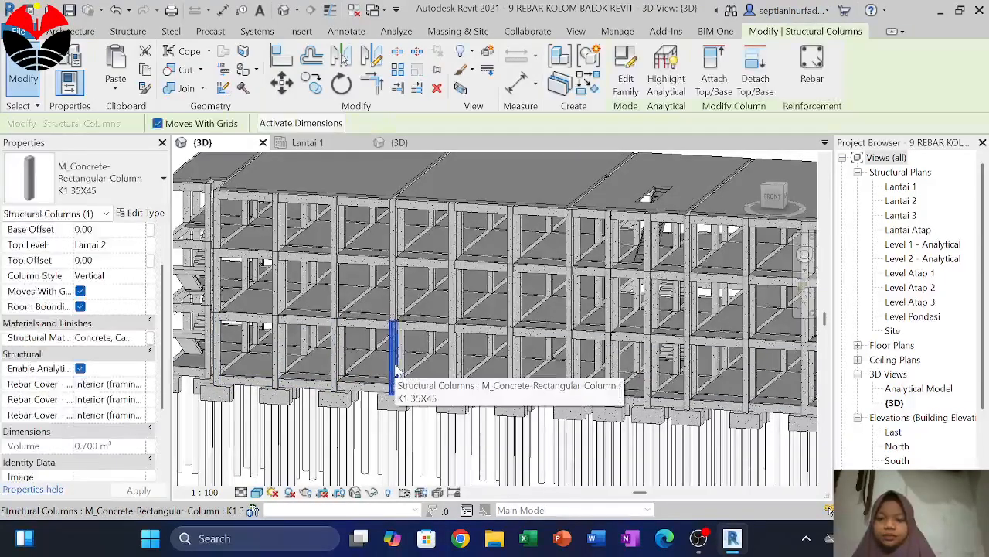
scroll(394, 364, "up", 2)
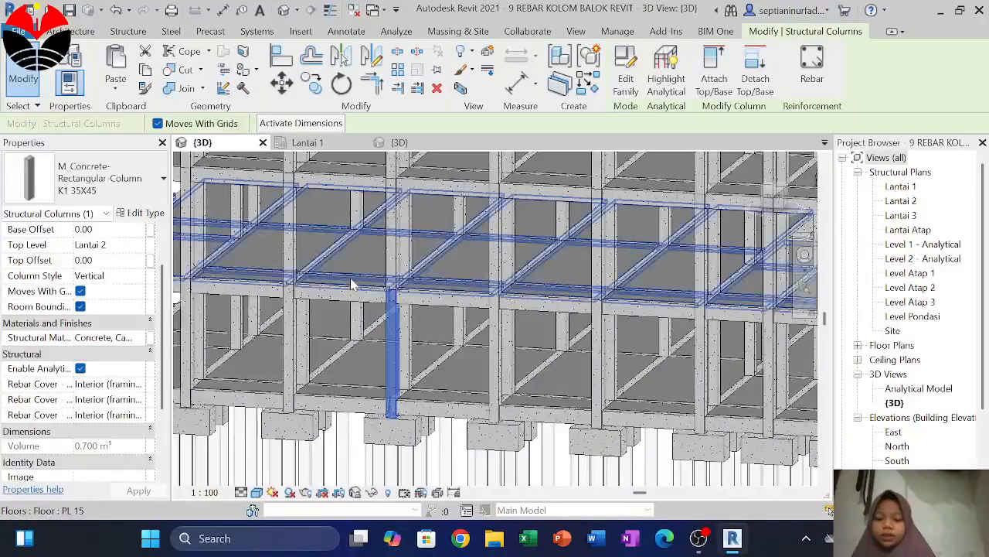
key("v")
key("v")
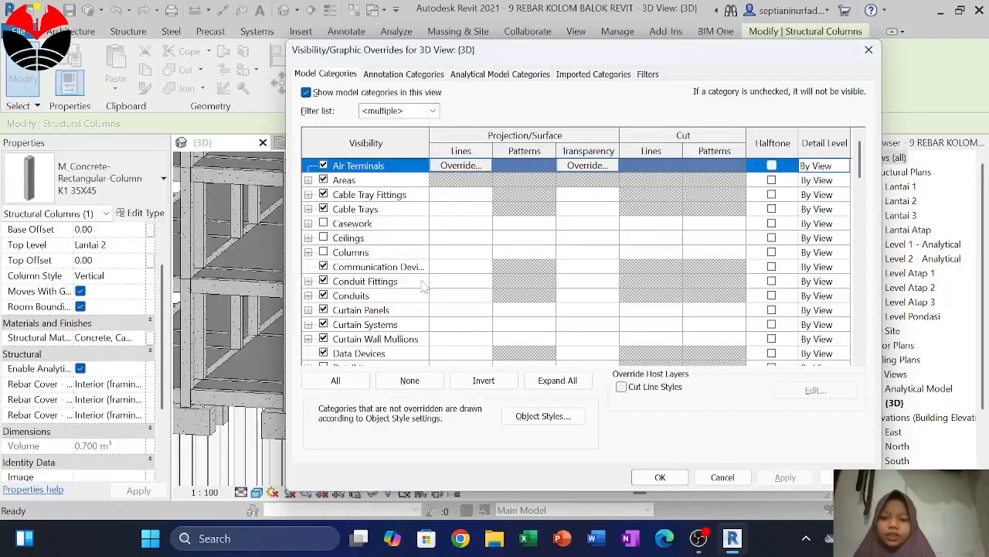
scroll(424, 287, "down", 2)
scroll(424, 287, "down", 12)
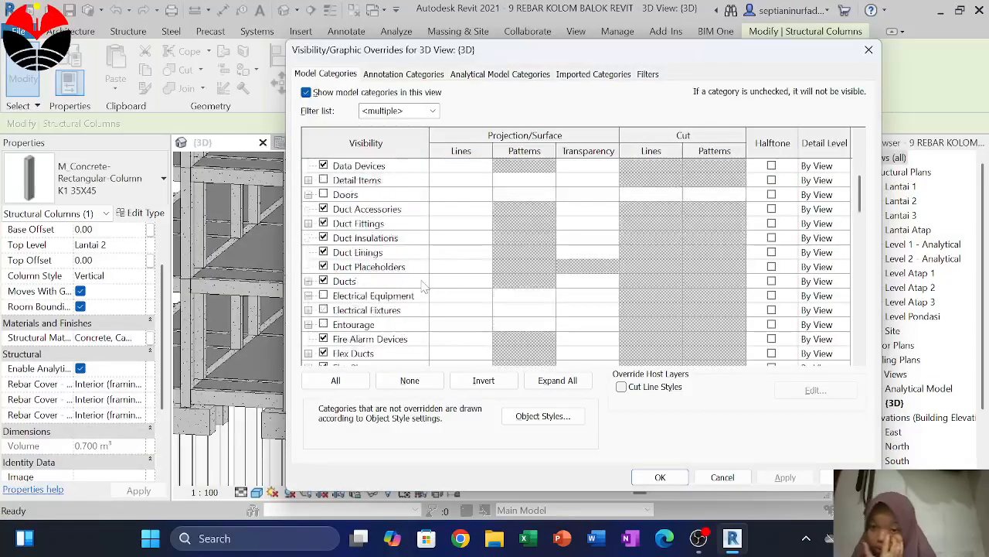
scroll(423, 287, "down", 5)
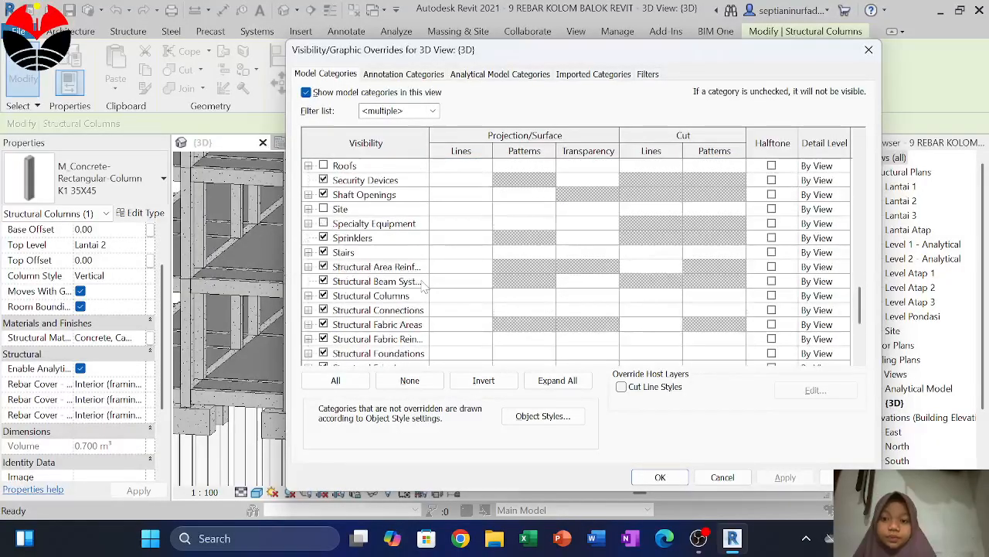
left_click(600, 297)
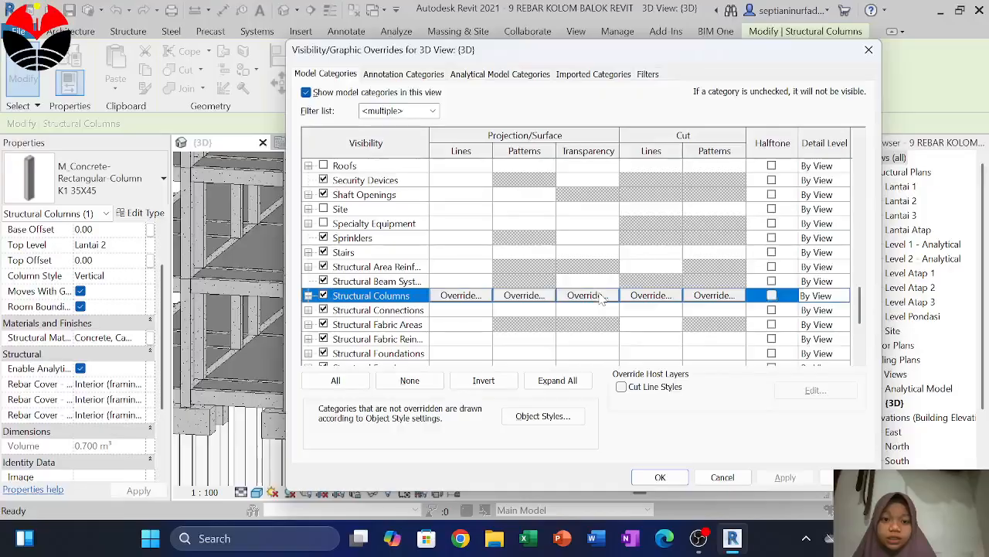
left_click(589, 295)
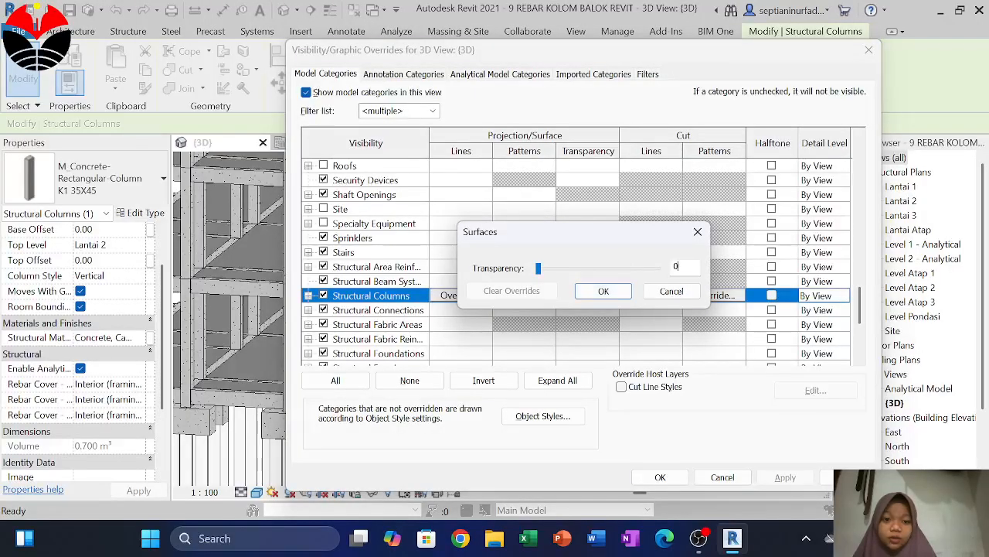
type("6")
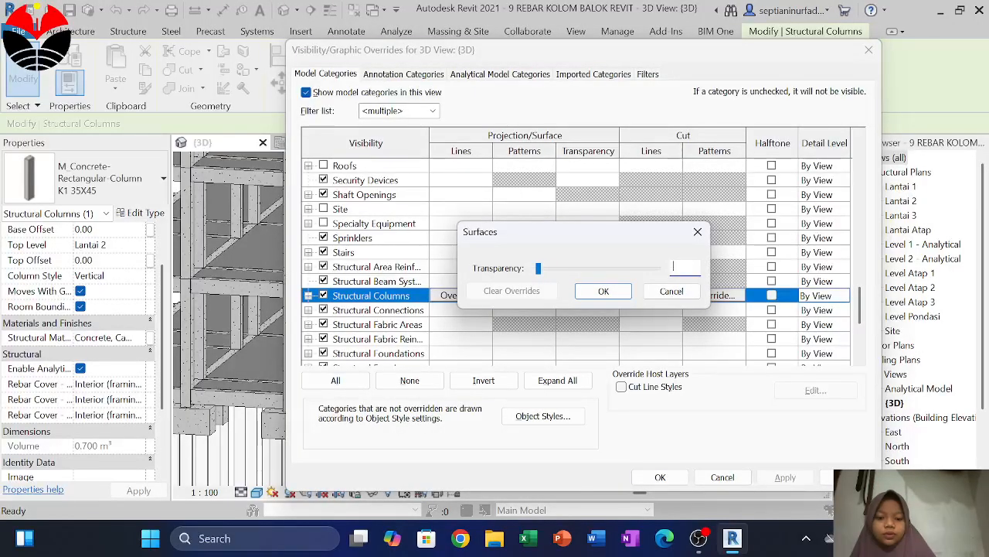
left_click(604, 292)
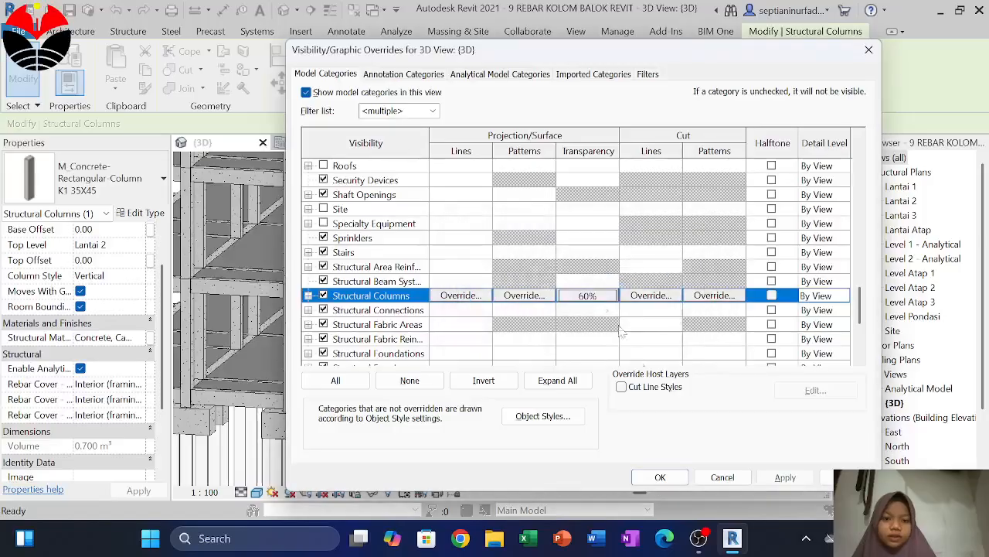
left_click(661, 477)
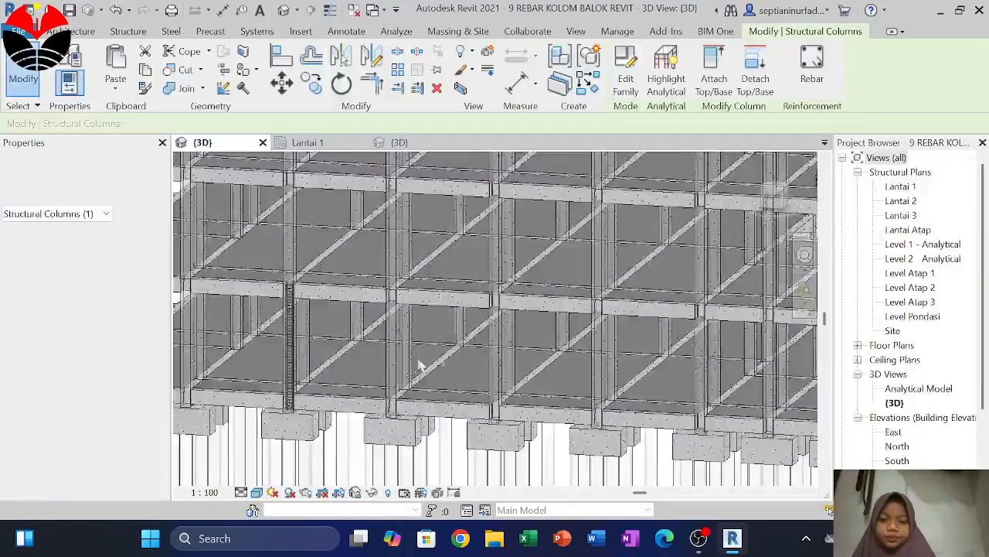
Step: Inspect the rebar cage inside the transparent column in 3D and review the properties of its 13M stirrup set
scroll(278, 335, "up", 5)
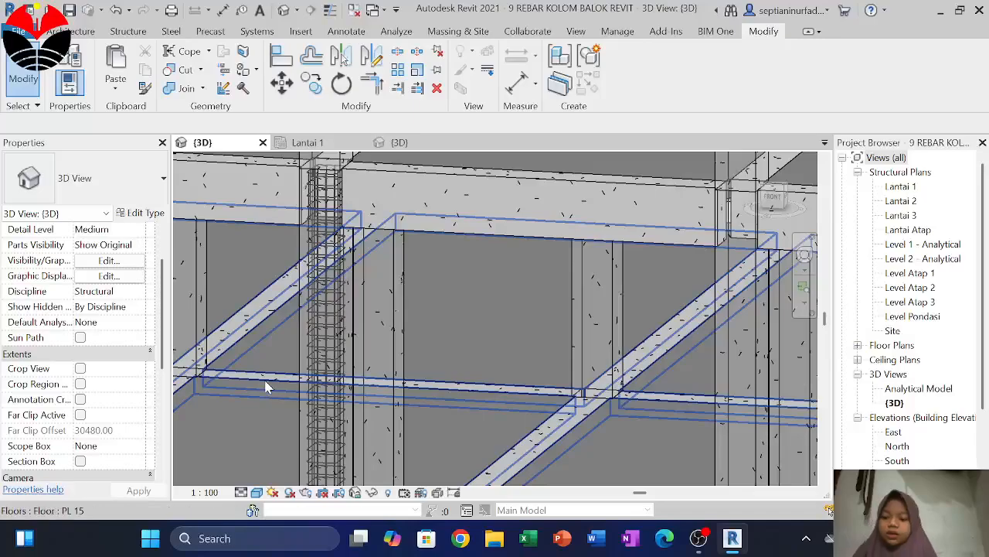
middle_click_drag(265, 387, 302, 331, "shift")
scroll(285, 354, "down", 5)
scroll(279, 435, "up", 2)
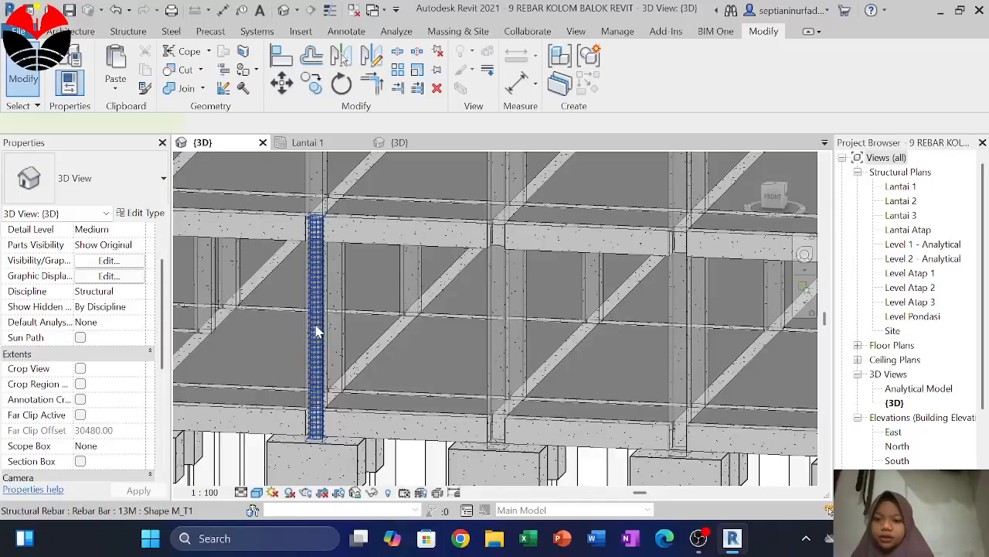
left_click(316, 331)
scroll(115, 383, "down", 5)
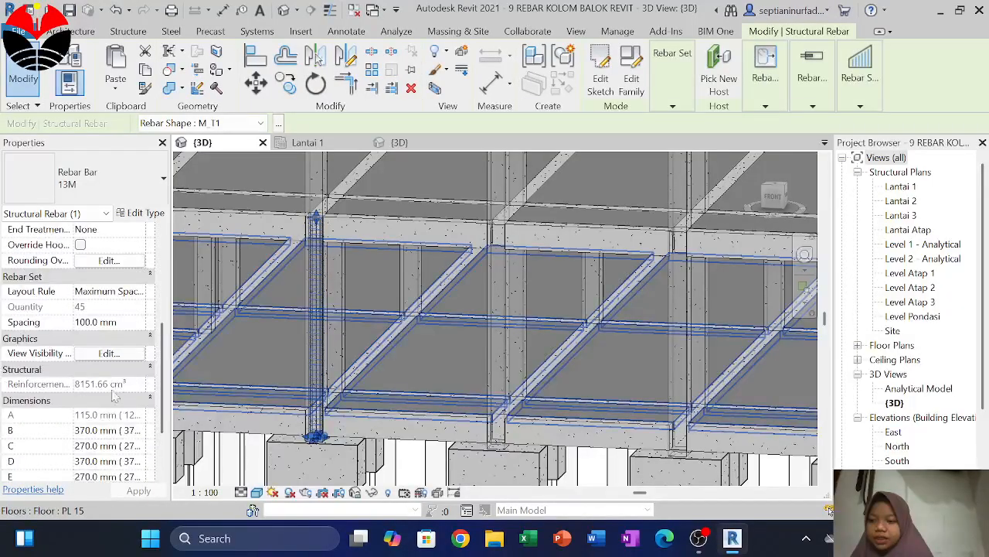
scroll(100, 418, "up", 5)
scroll(100, 417, "down", 1)
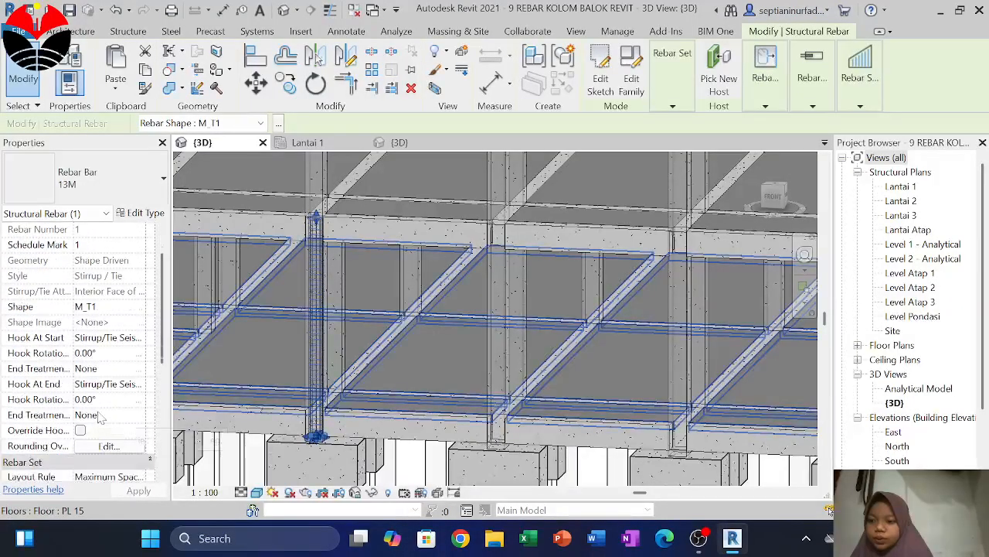
scroll(100, 417, "down", 1)
scroll(99, 417, "up", 2)
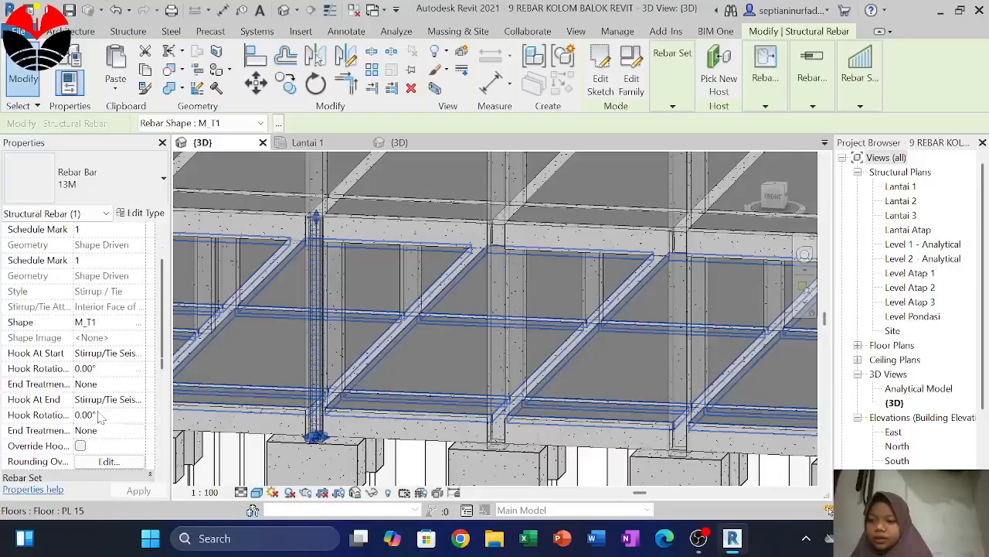
key("Escape")
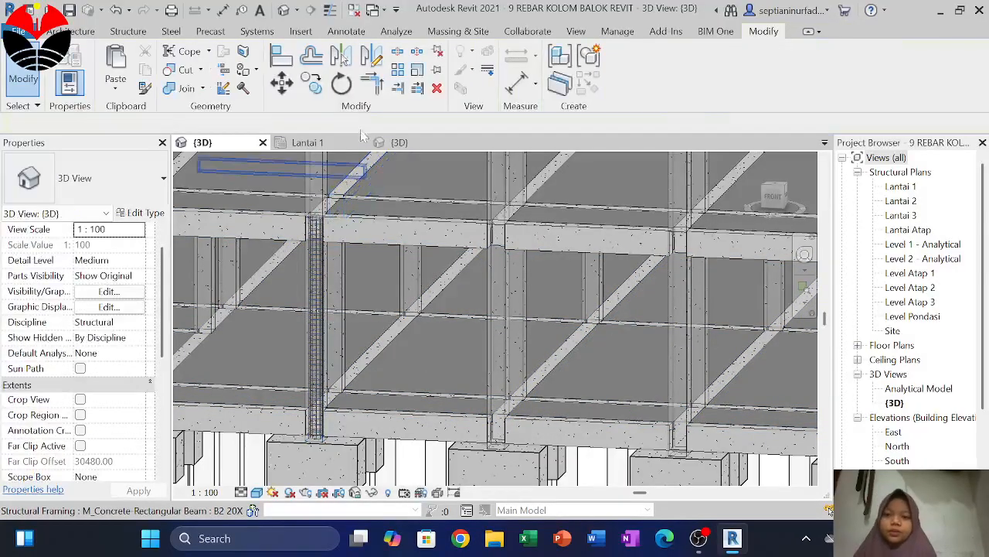
Step: From the Lantai 1 plan, show the K1 column's 13M stirrup set unobscured and as solid in the {3D} view
left_click(330, 142)
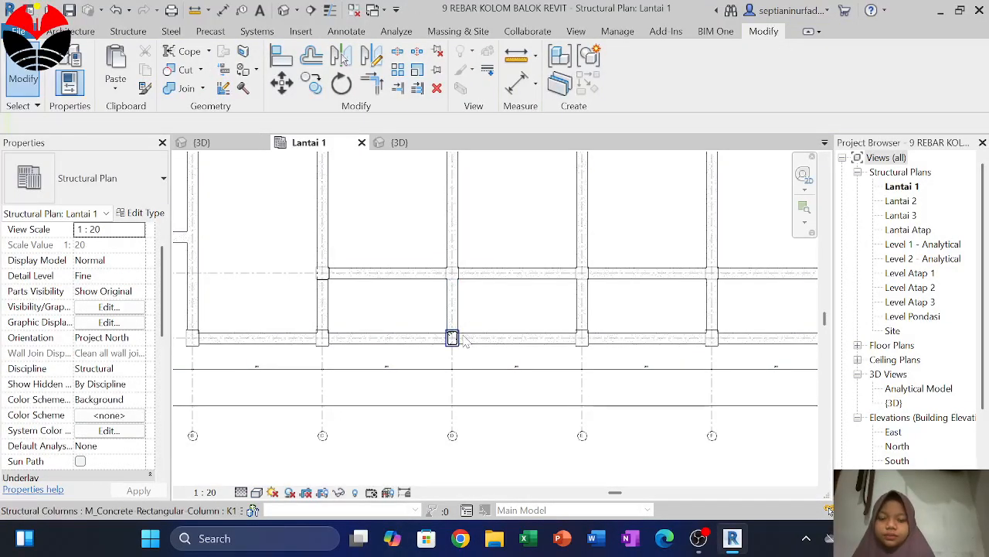
scroll(464, 340, "up", 2)
scroll(464, 341, "up", 5)
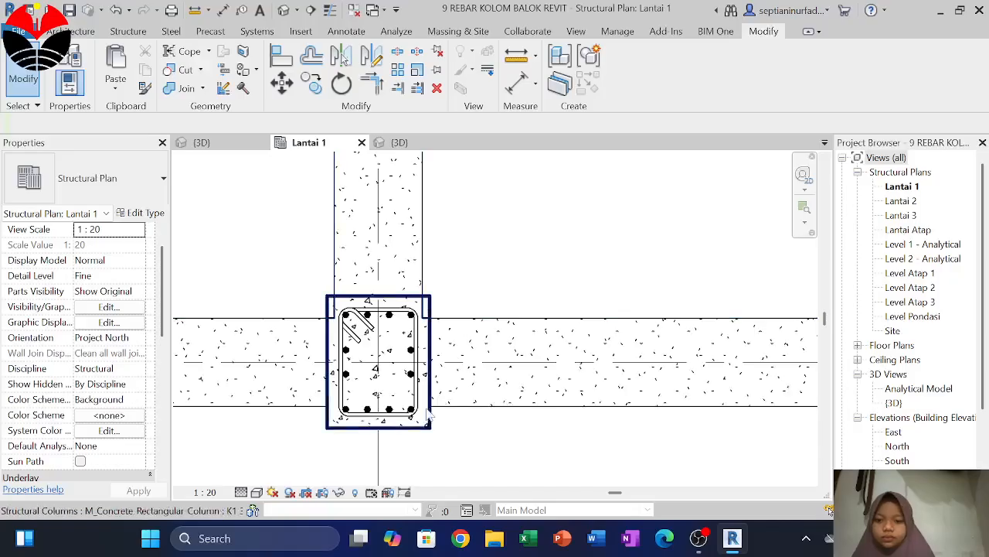
left_click_drag(404, 391, 387, 363)
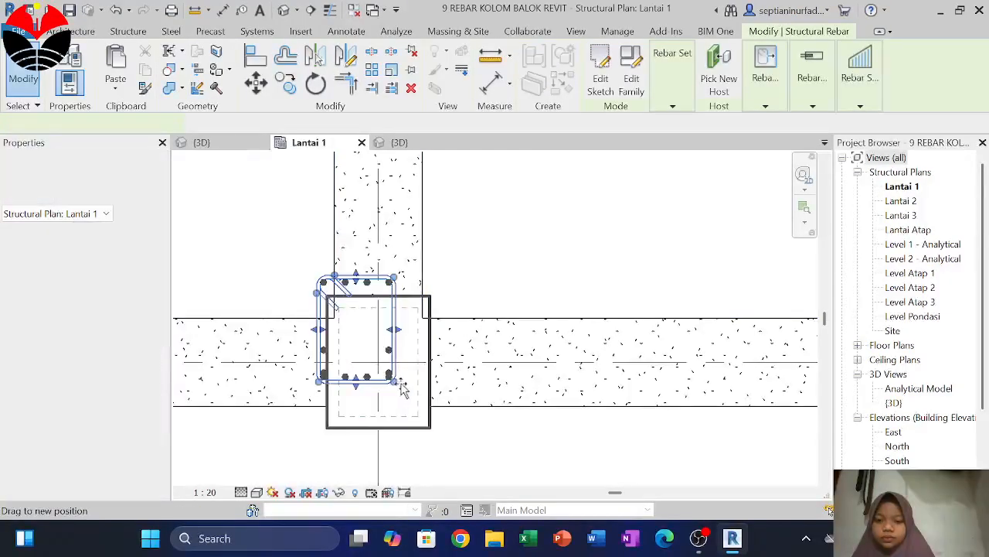
key("Escape")
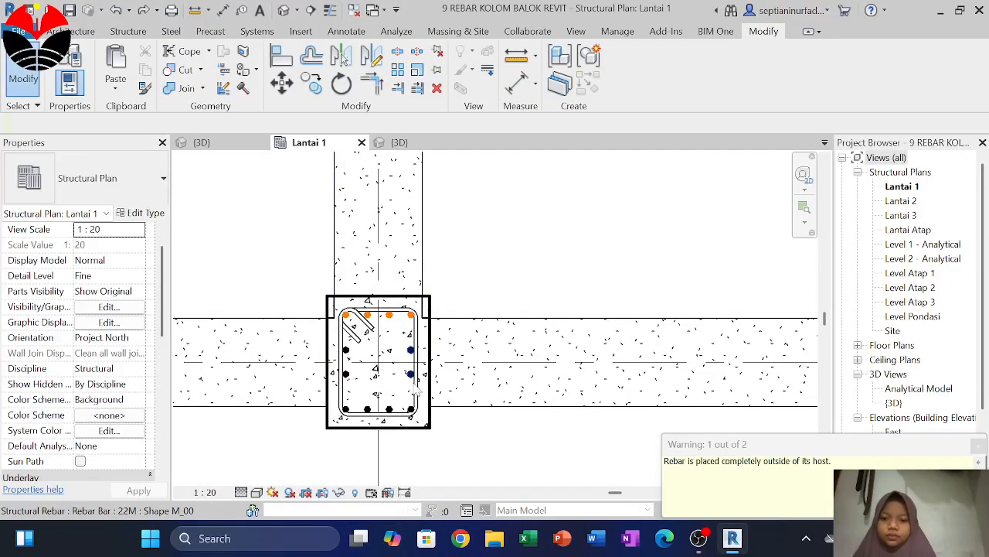
left_click(416, 391)
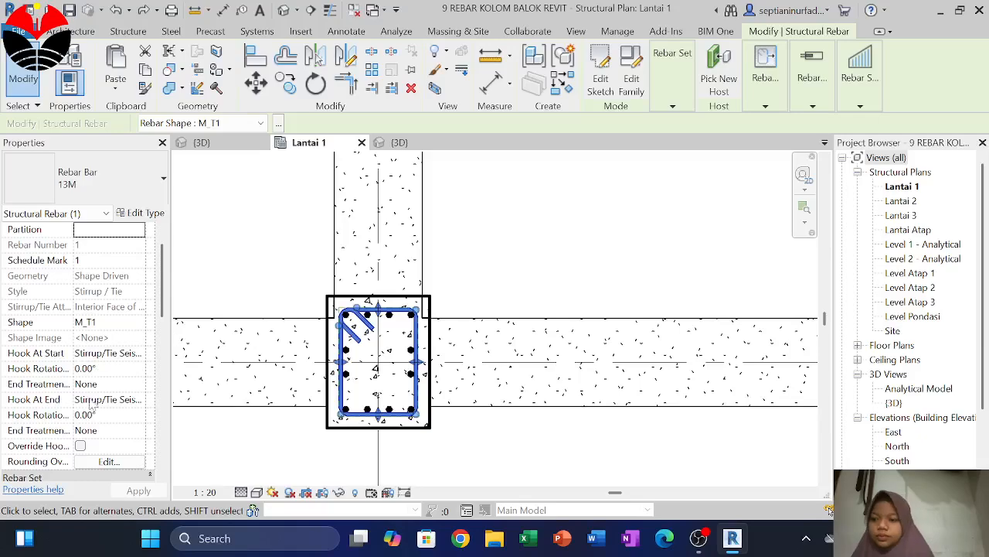
scroll(90, 410, "down", 15)
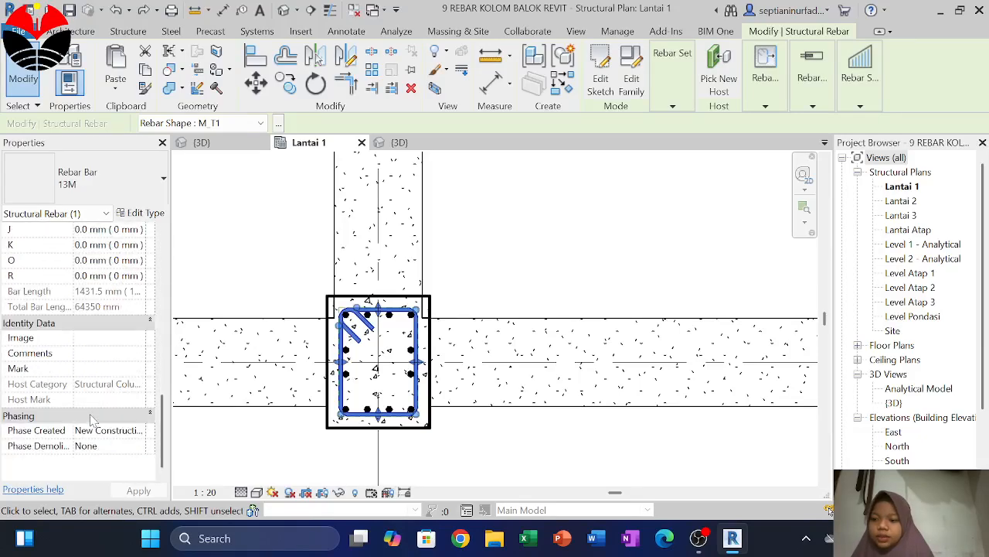
scroll(105, 341, "up", 5)
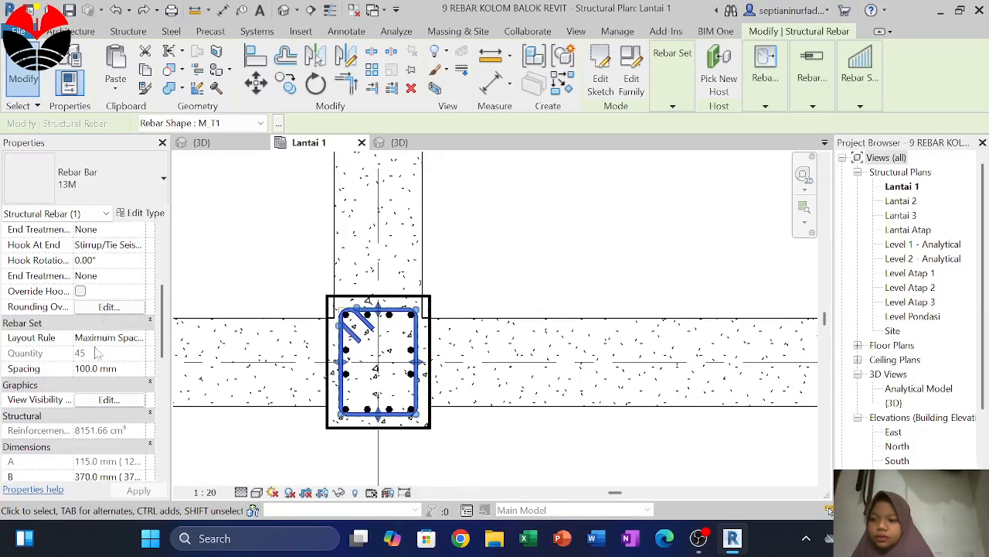
left_click(102, 401)
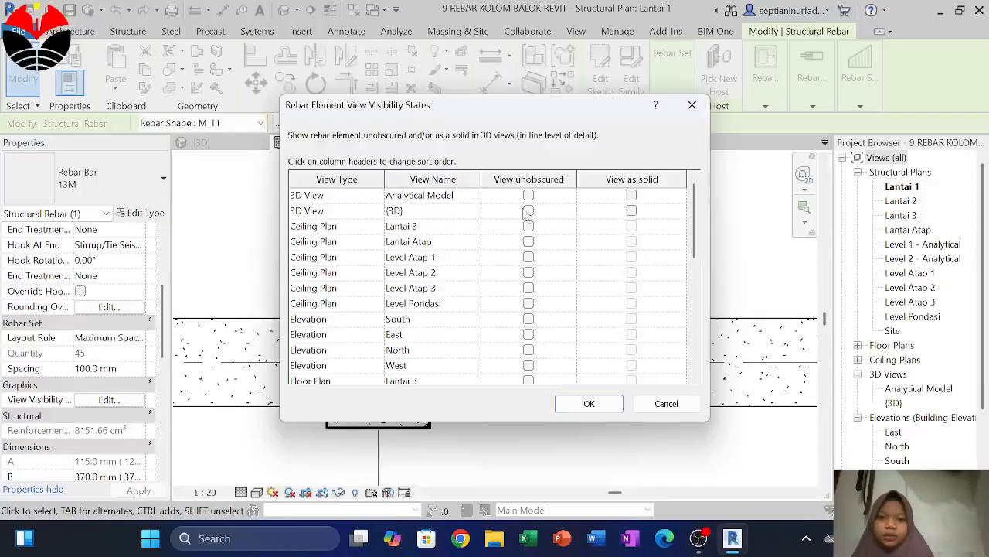
left_click(528, 210)
left_click(639, 213)
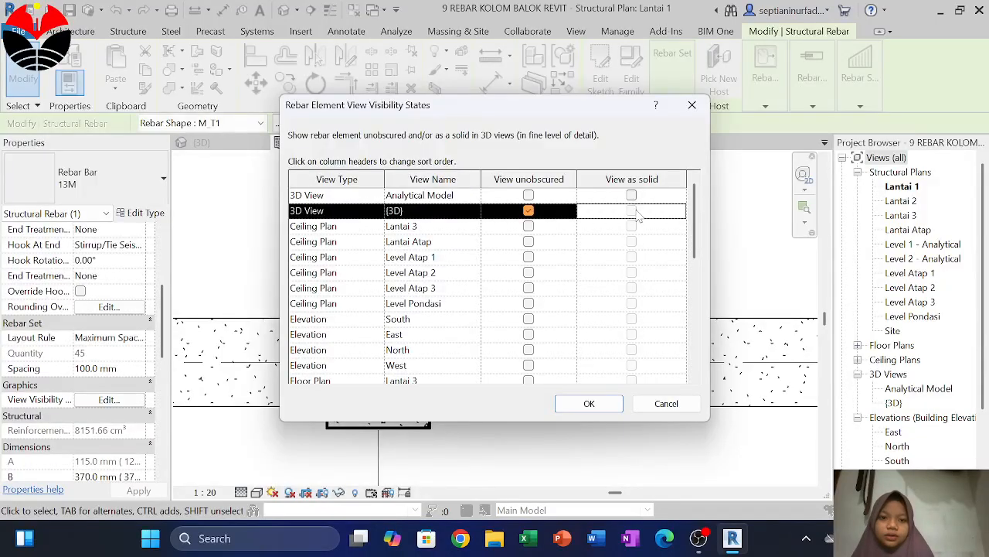
left_click(589, 403)
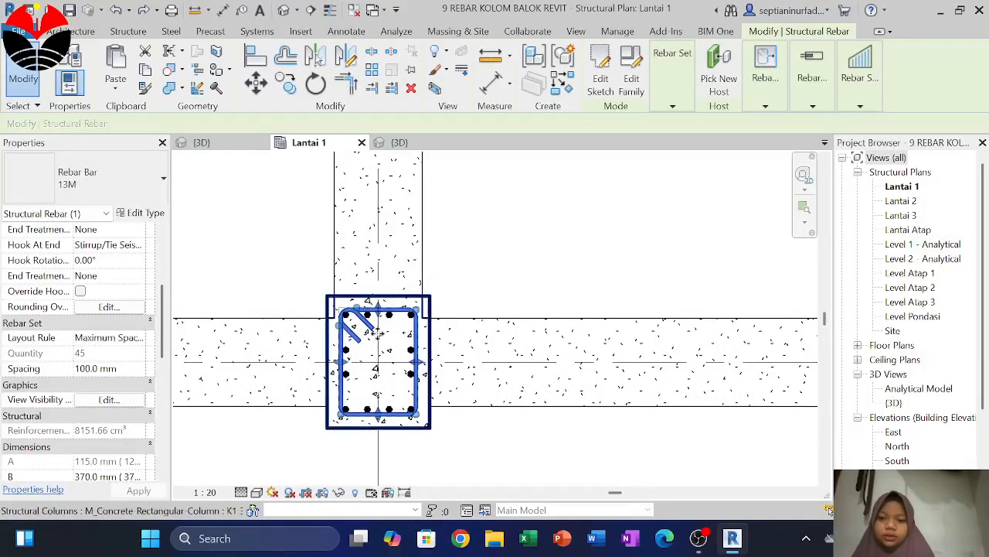
left_click(450, 455)
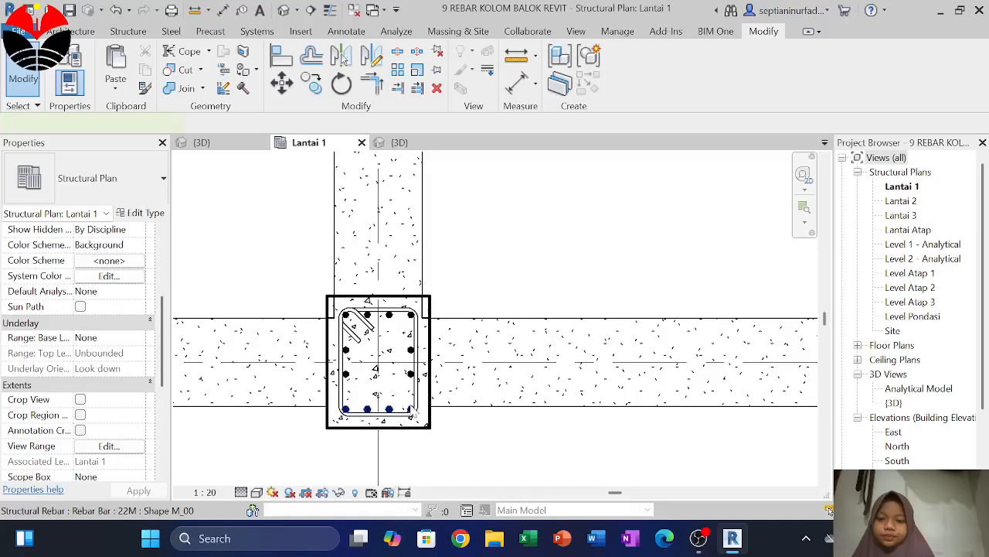
Step: Show all four 22M longitudinal bar sets of the K1 column unobscured and as solid in the {3D} view
left_click(411, 413)
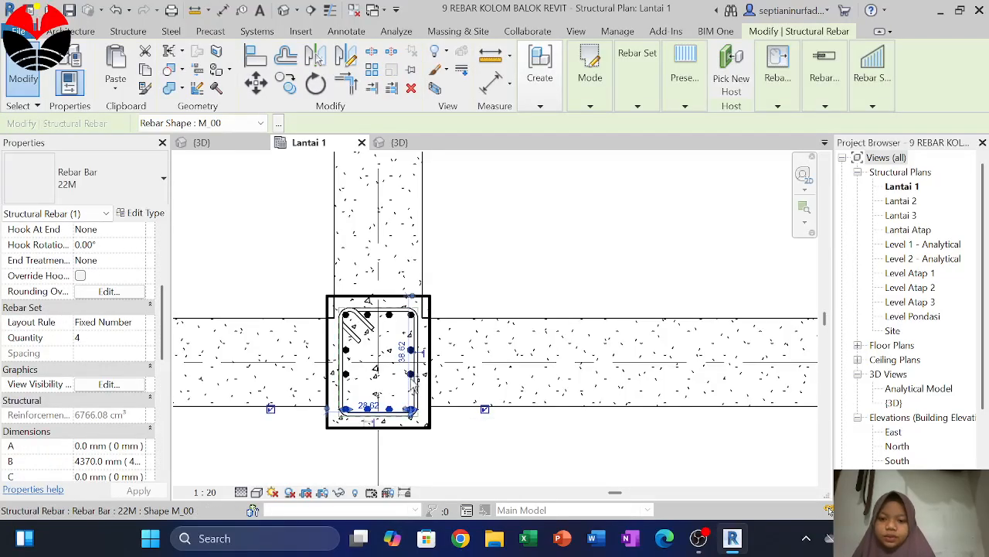
left_click(412, 377, "ctrl")
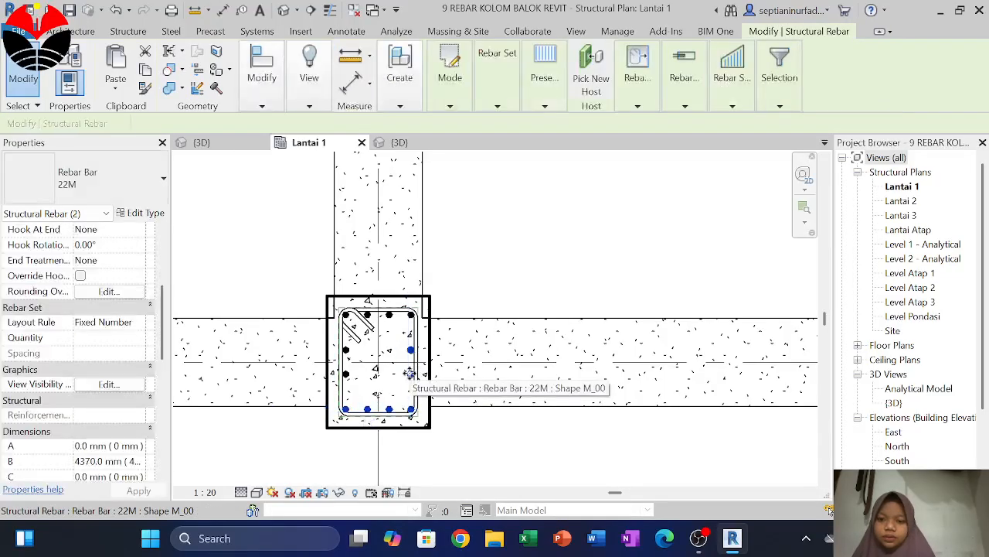
left_click(348, 376, "ctrl")
left_click(370, 320, "ctrl")
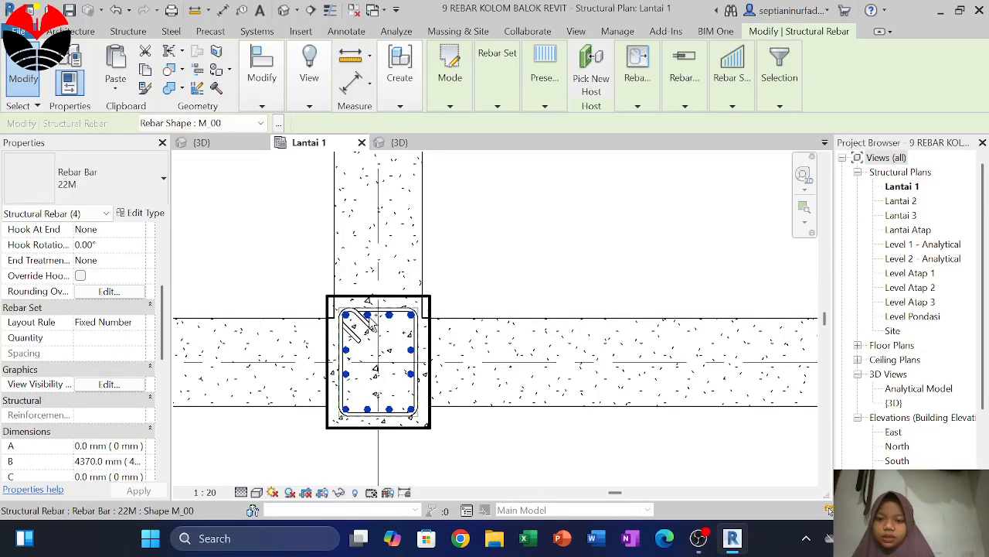
left_click(108, 384)
left_click(529, 210)
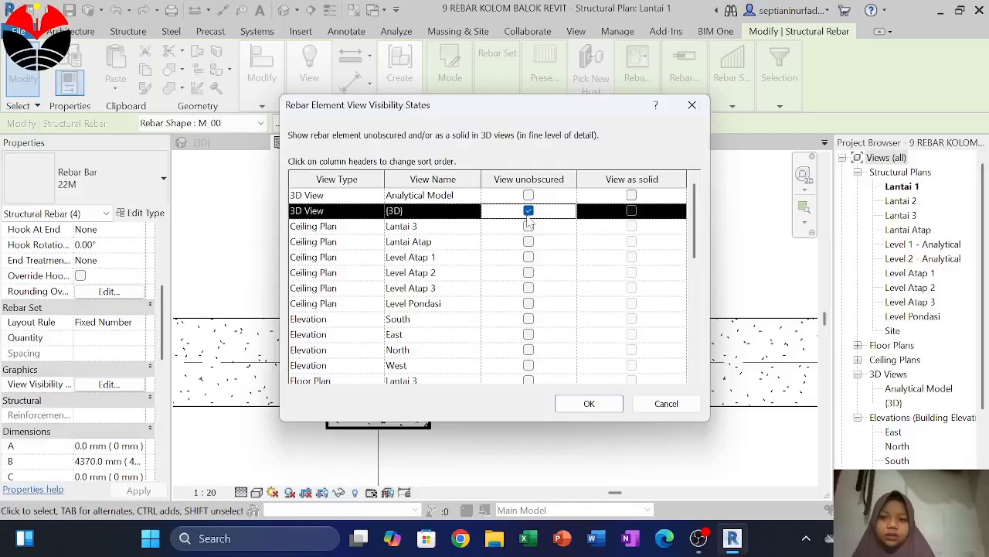
left_click(632, 211)
left_click(588, 403)
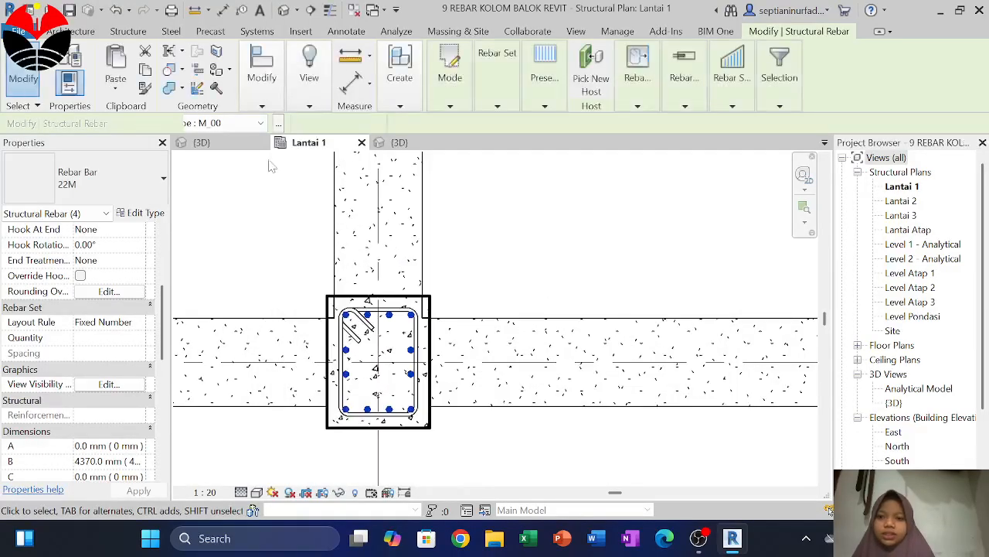
Step: Set the 3D view's detail level to Fine and look closely at the top of the column's rebar cage
left_click(202, 142)
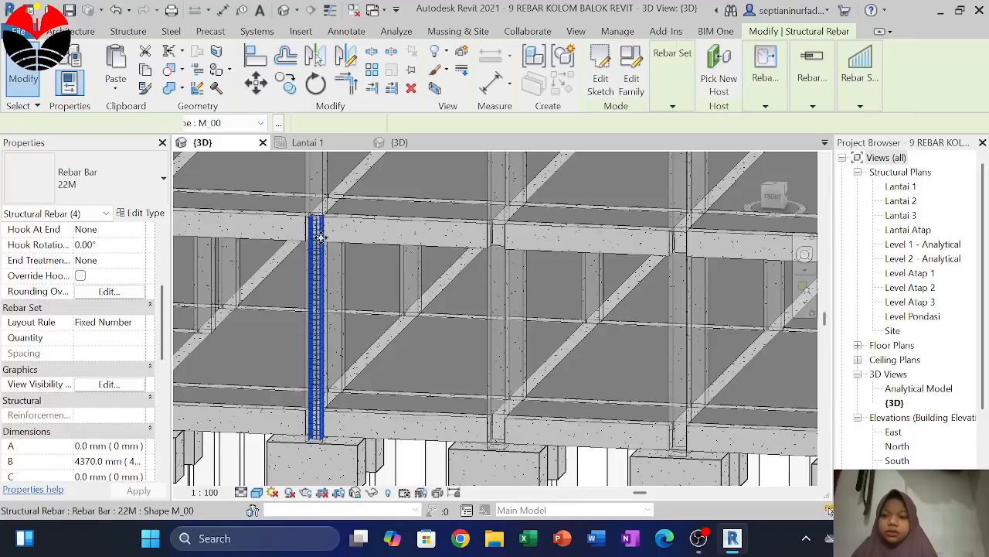
scroll(332, 255, "up", 5)
key("Escape")
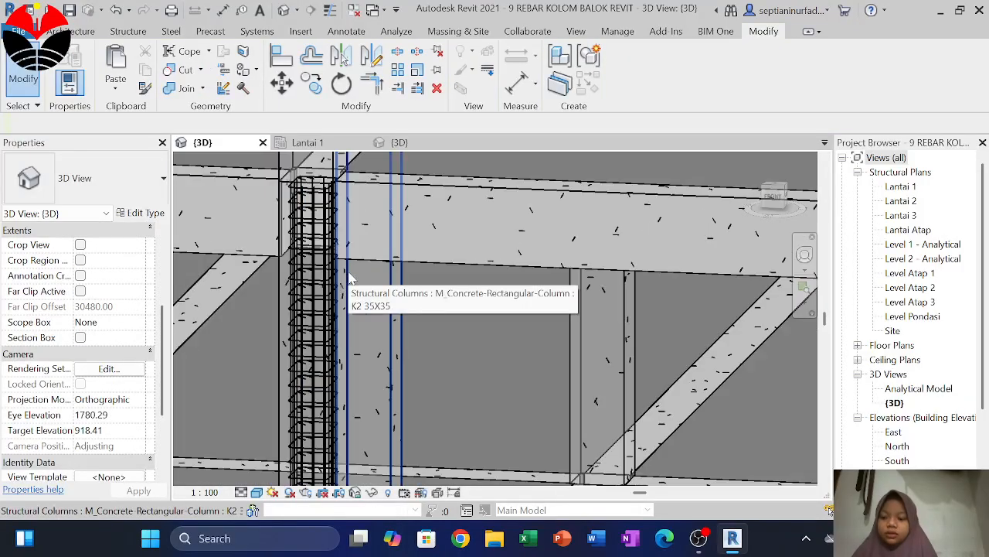
mouse_move(353, 280)
middle_mouse_down("shift")
mouse_move(379, 315)
mouse_move(371, 286)
middle_mouse_up("shift")
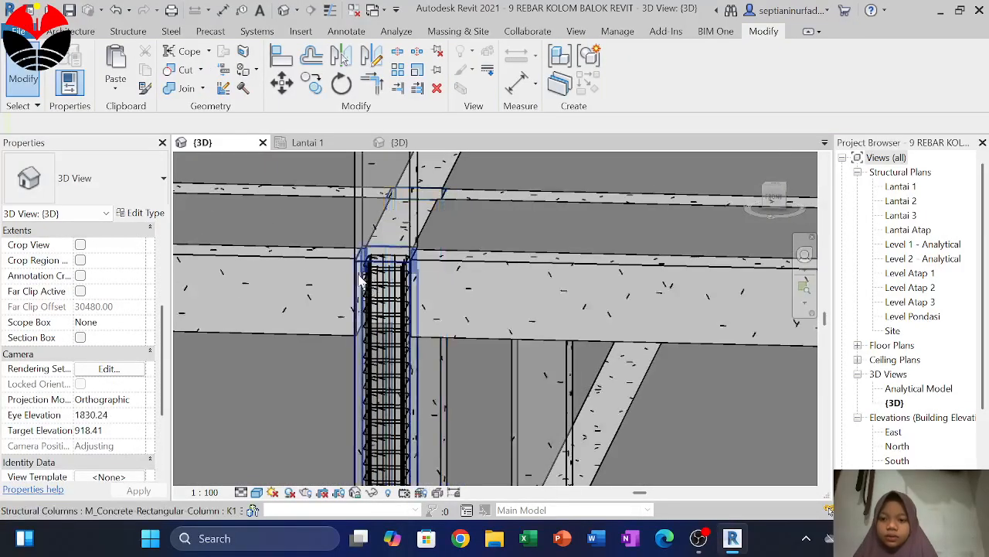
left_click(241, 492)
left_click(253, 478)
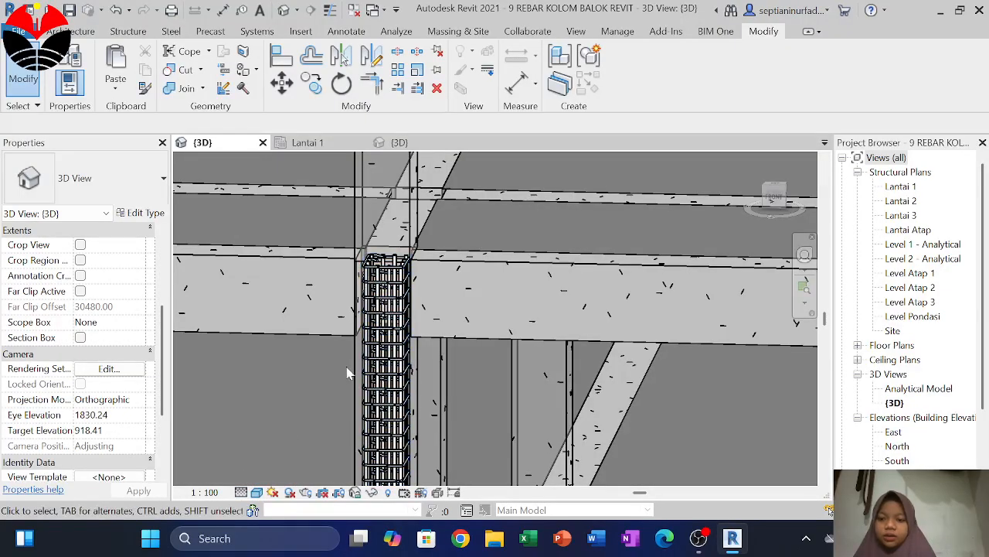
middle_click_drag(356, 281, 357, 402, "shift")
scroll(361, 451, "up", 5)
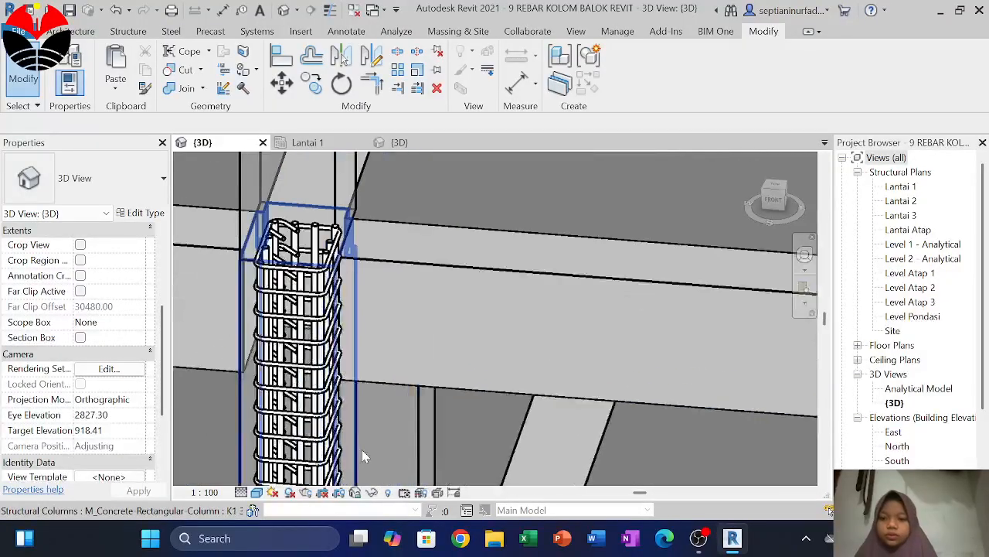
Step: Try the Realistic visual style in the 3D view and return it to Shaded
left_click(257, 492)
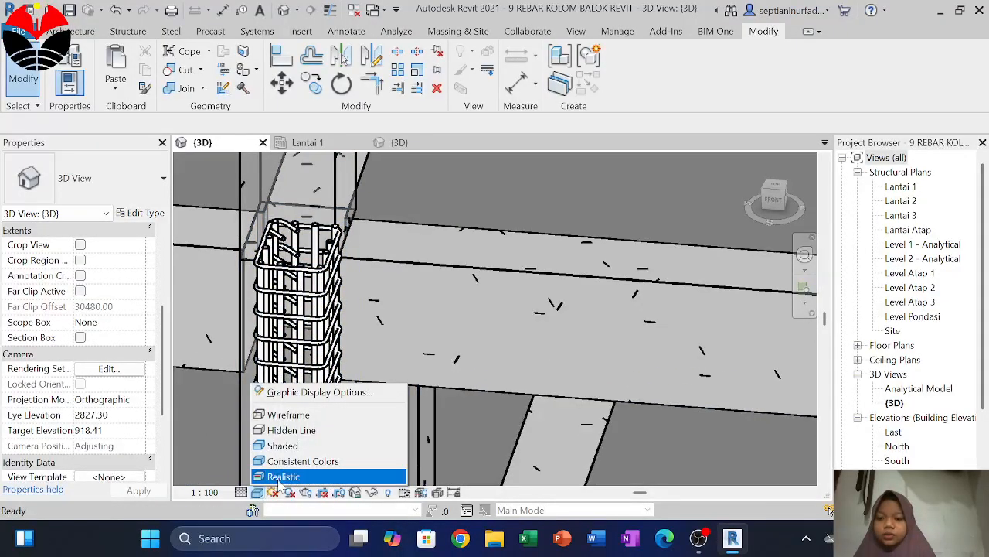
left_click(309, 473)
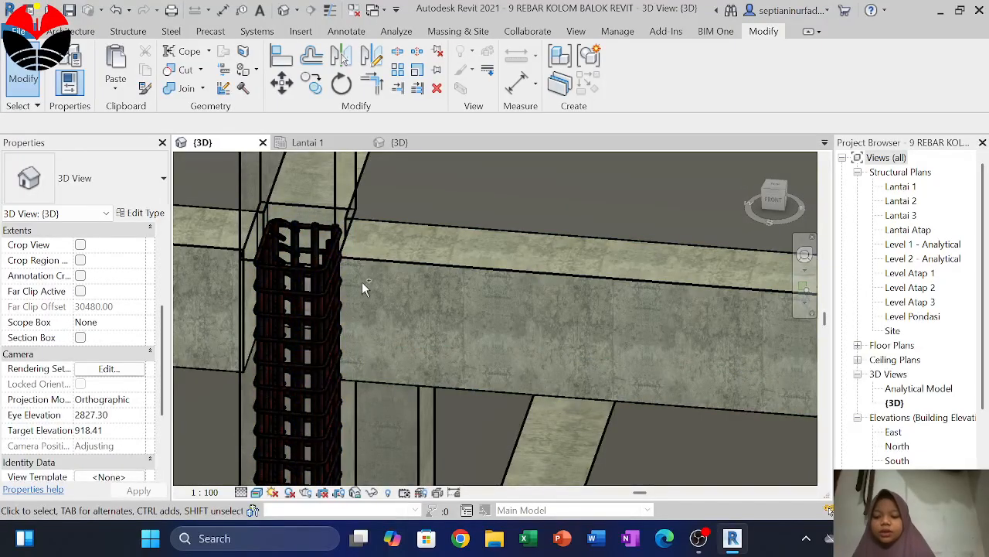
key("s")
key("d")
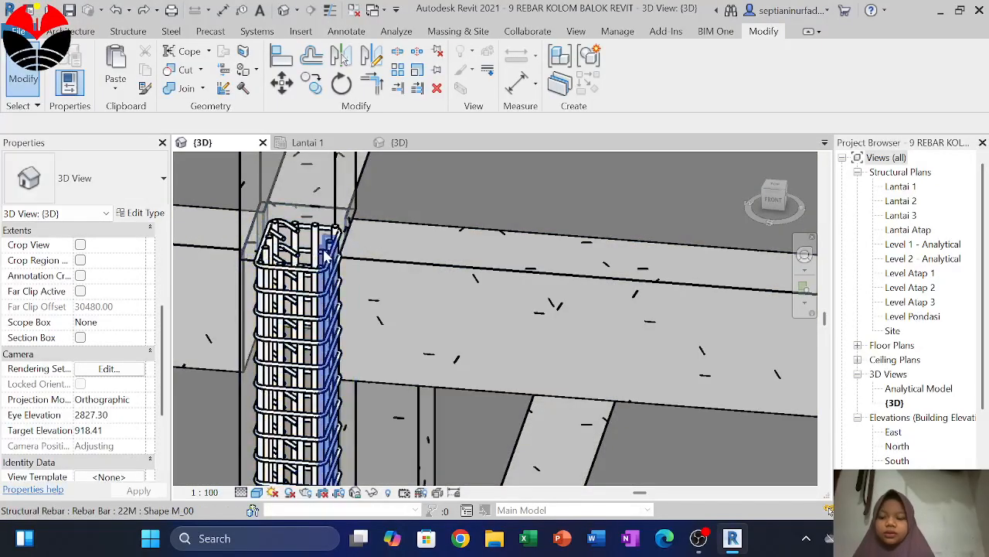
Step: Inspect the K1 column's rebar cage in 3D from its top at the beam joint down to the foundation
middle_click_drag(326, 255, 452, 315, "shift")
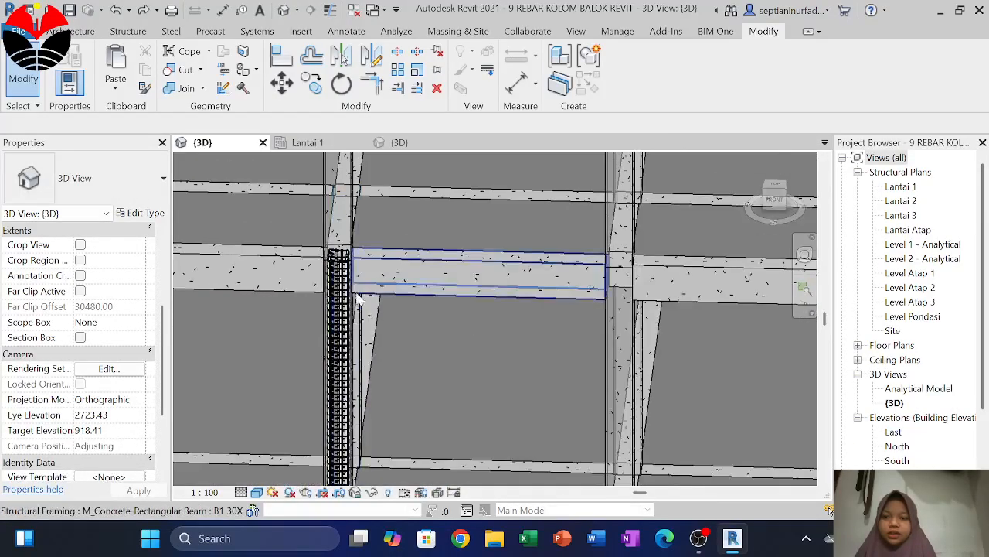
scroll(342, 265, "up", 5)
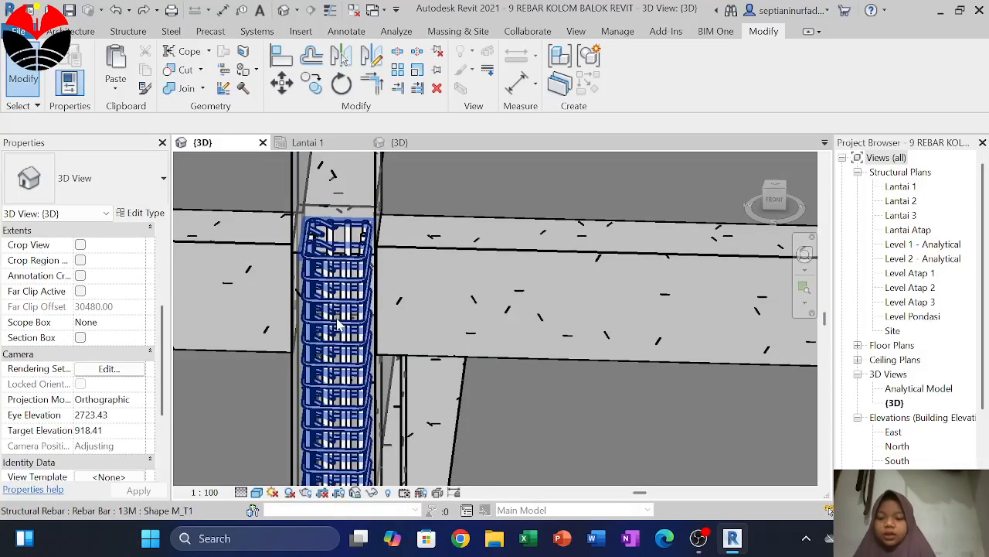
scroll(338, 325, "down", 5)
scroll(363, 364, "up", 2)
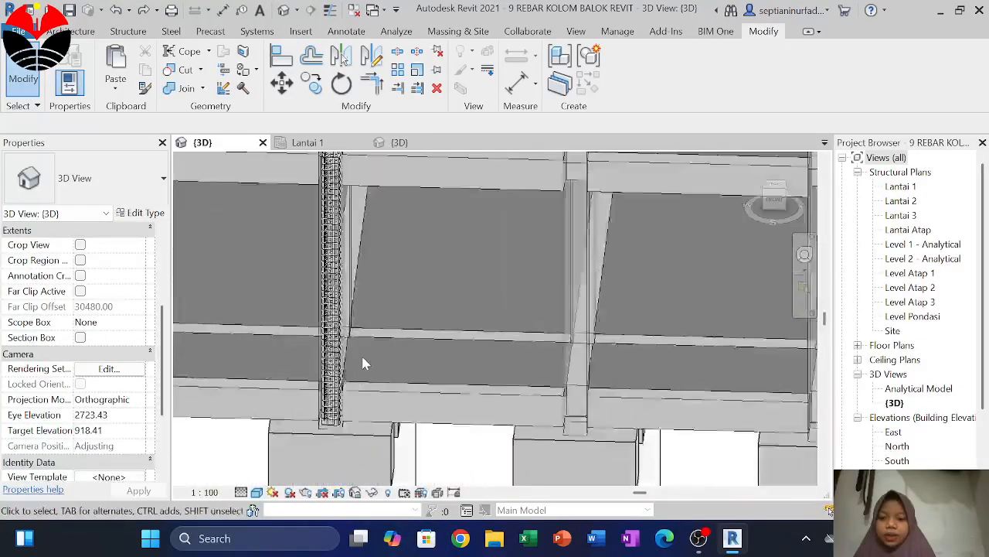
scroll(365, 363, "down", 4)
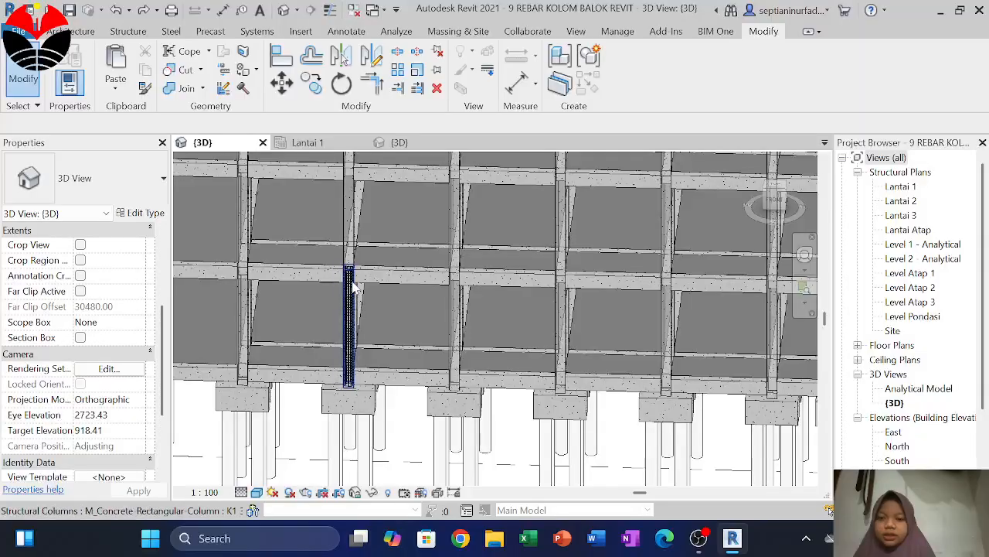
scroll(352, 286, "up", 3)
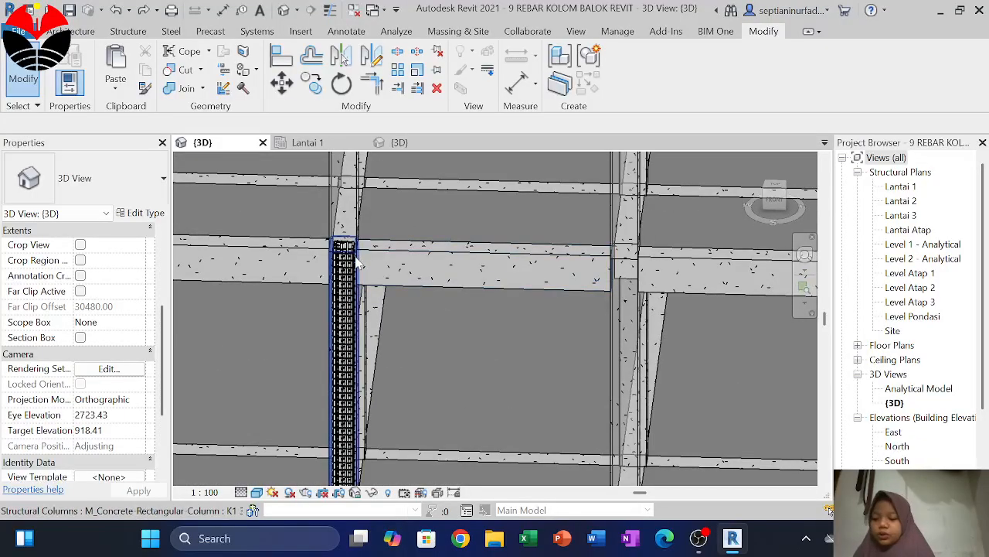
key("ctrl+v")
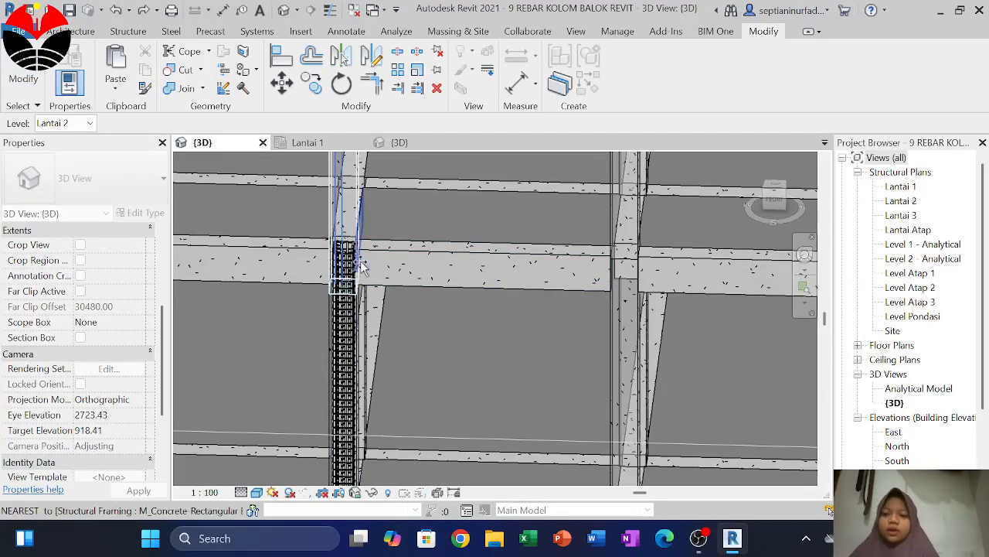
left_click(359, 265)
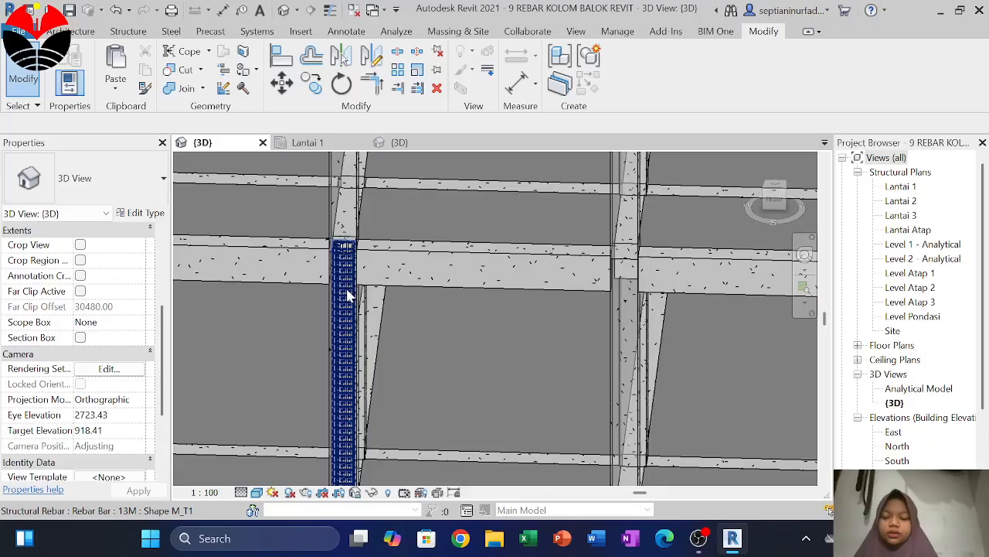
Step: Set the Hook At Start of the column's 13M stirrup set to the Stirrup/Tie 90 degree hook
left_click(347, 294)
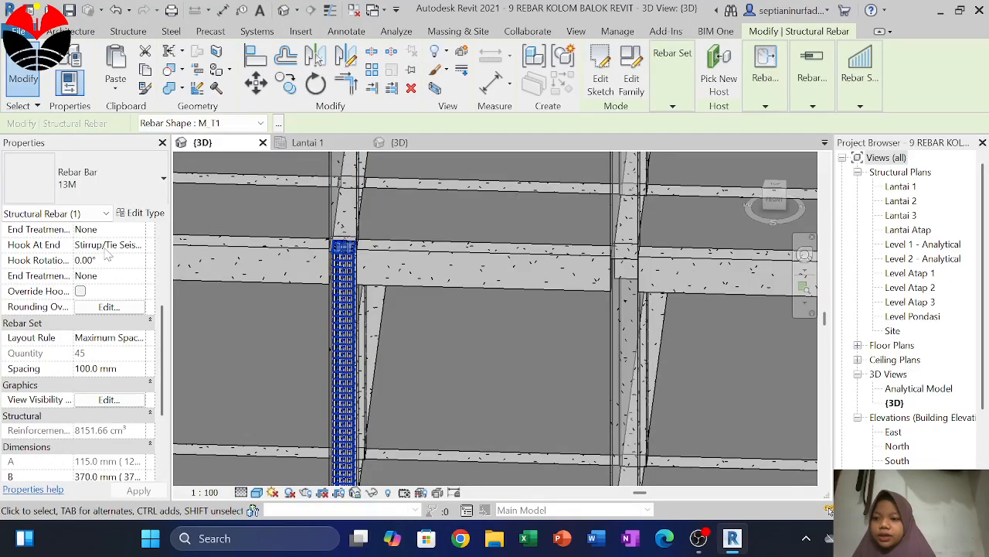
scroll(87, 261, "up", 6)
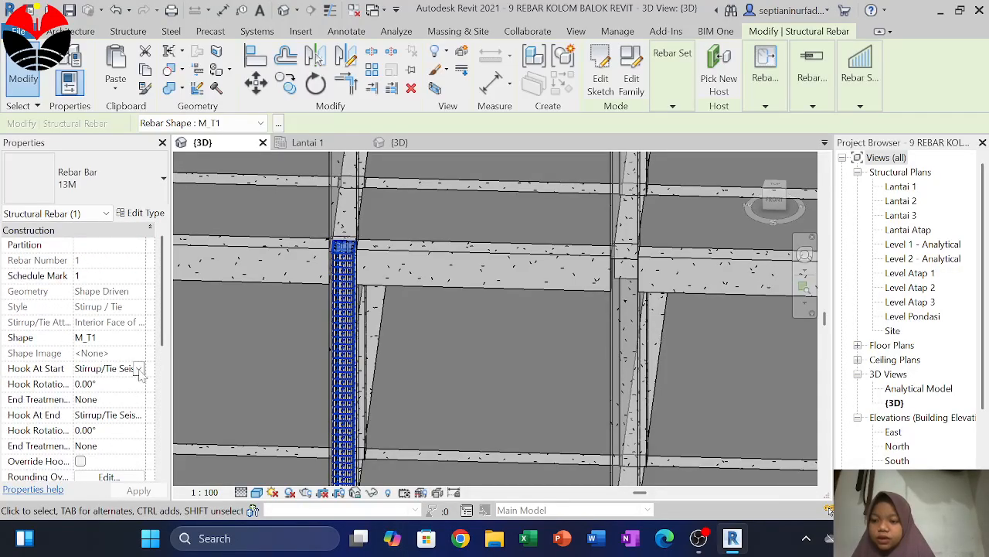
left_click(139, 369)
left_click(140, 404)
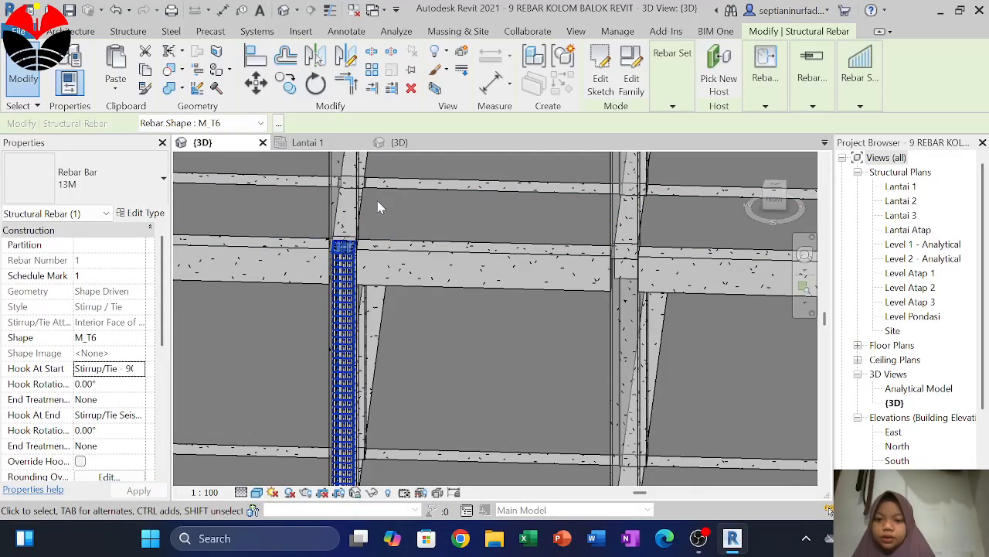
scroll(361, 238, "up", 3)
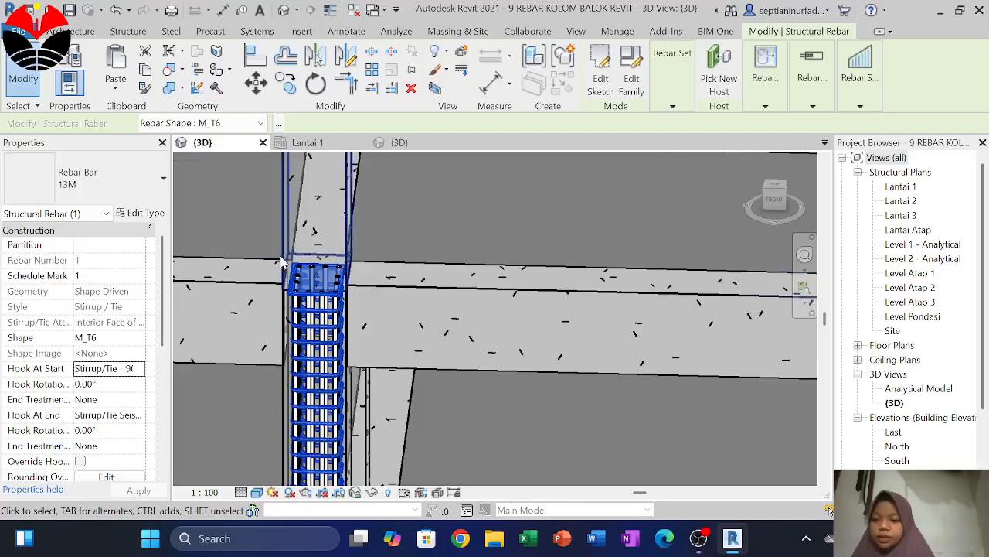
Step: Set the 13M stirrup set's Hook At Start to None and its Hook At End to Stirrup/Tie - 90 deg
left_click(139, 372)
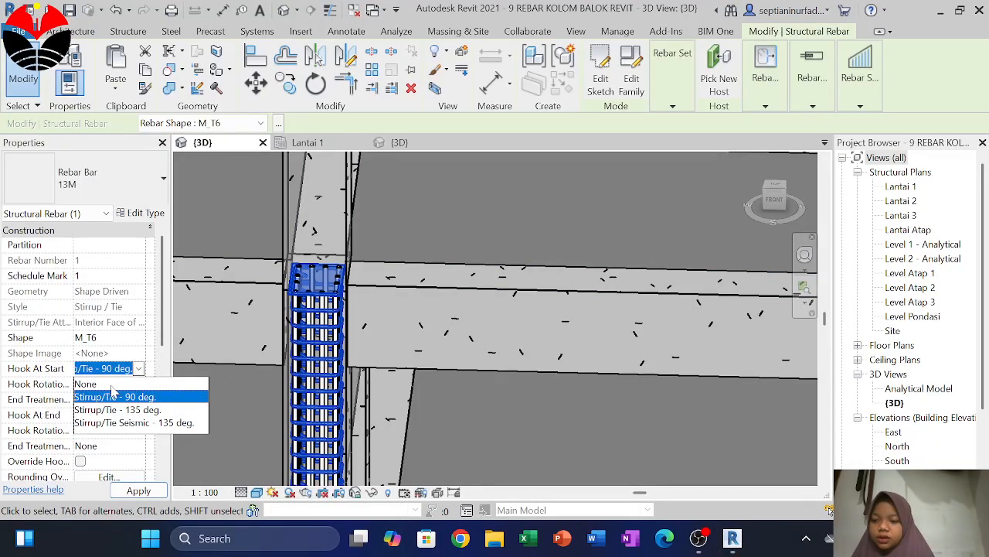
left_click(87, 385)
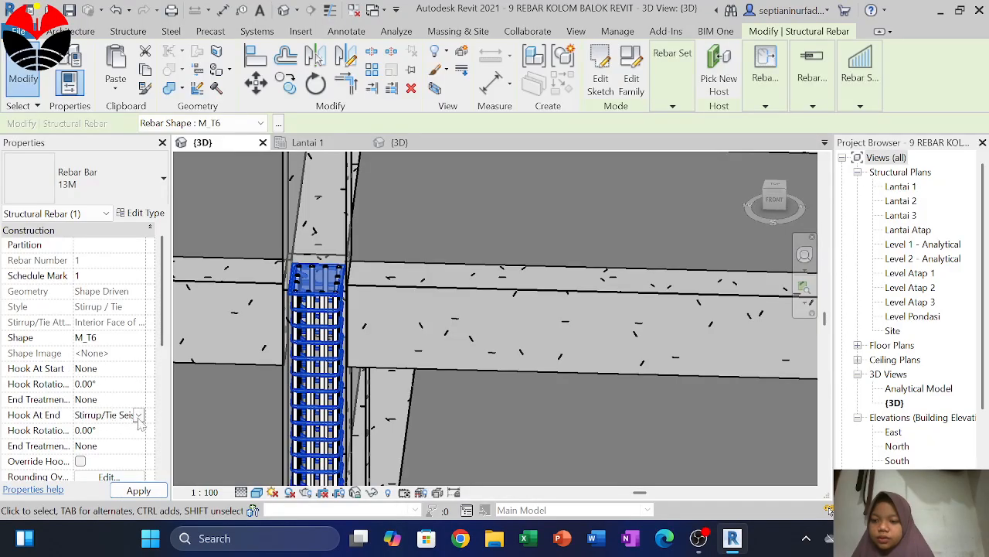
left_click(139, 415)
left_click(133, 447)
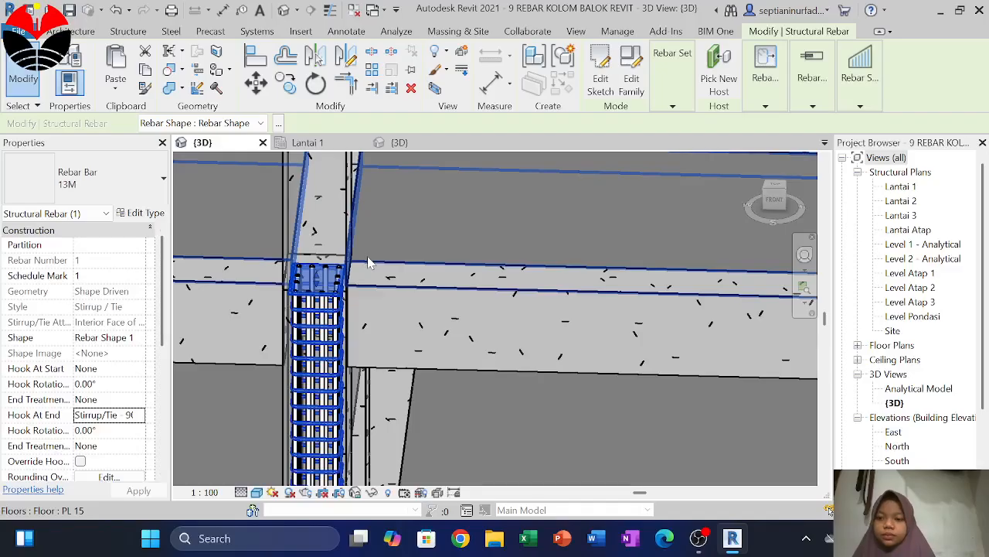
scroll(368, 262, "down", 5)
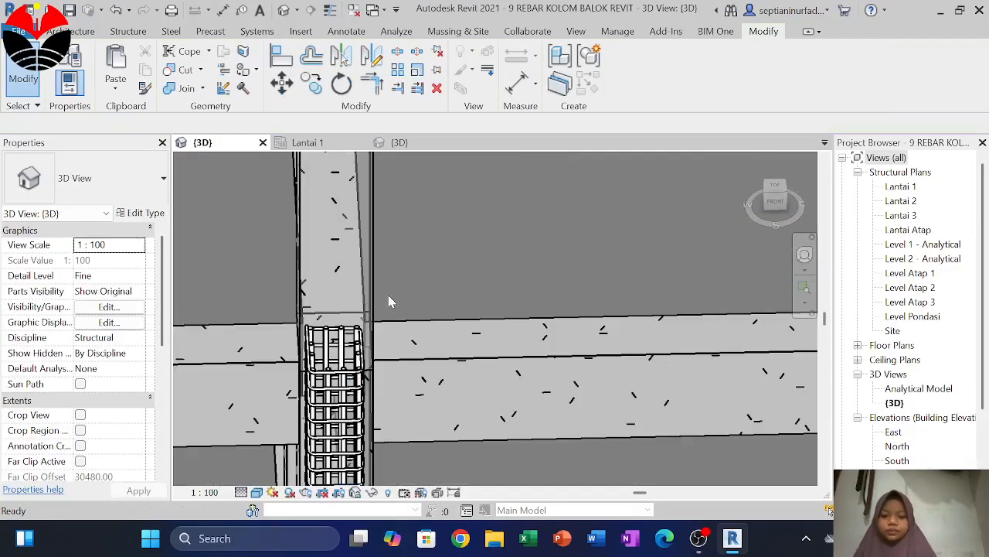
Step: Try Standard - 90 deg. hooks at both the start and the end of the column's 22M longitudinal bar set
left_click(361, 364)
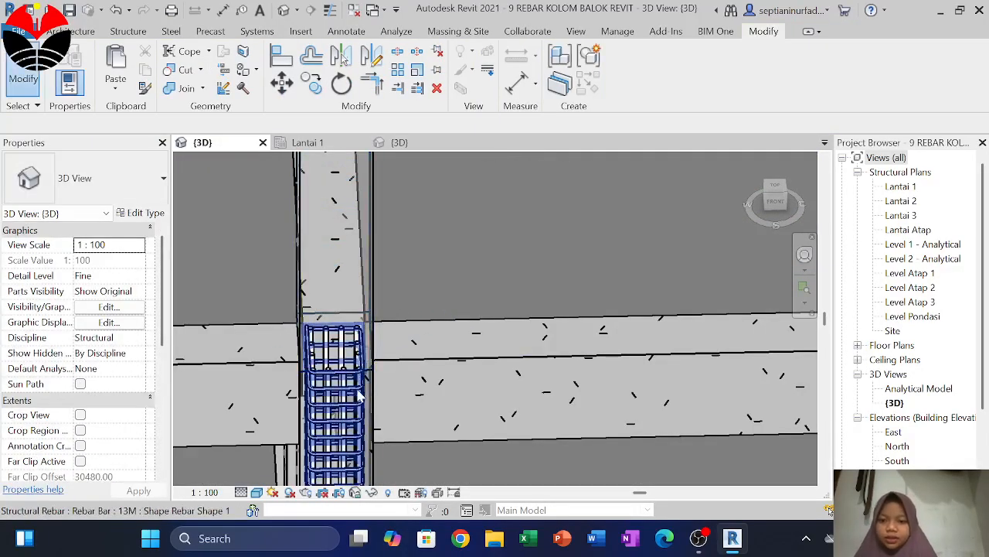
left_click(346, 353)
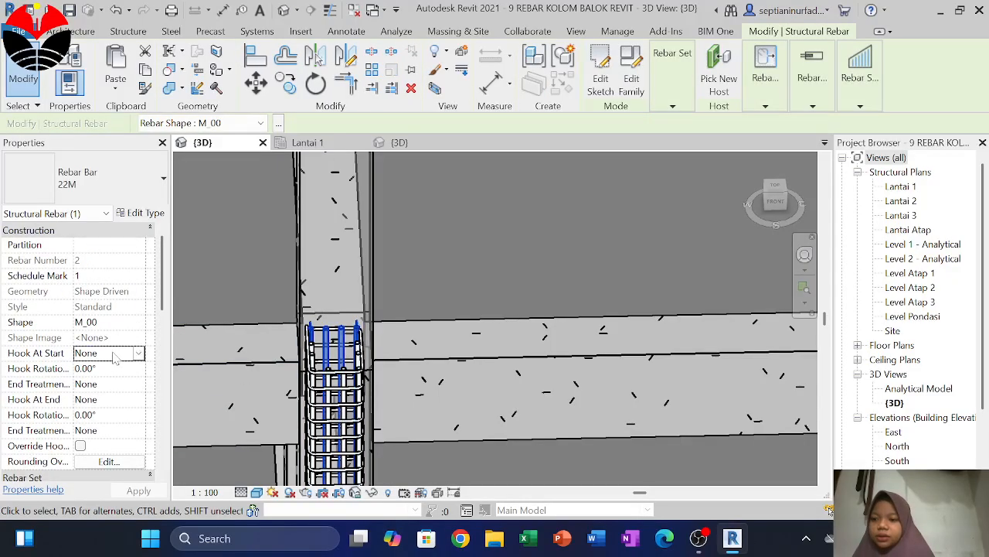
left_click(139, 354)
left_click(142, 379)
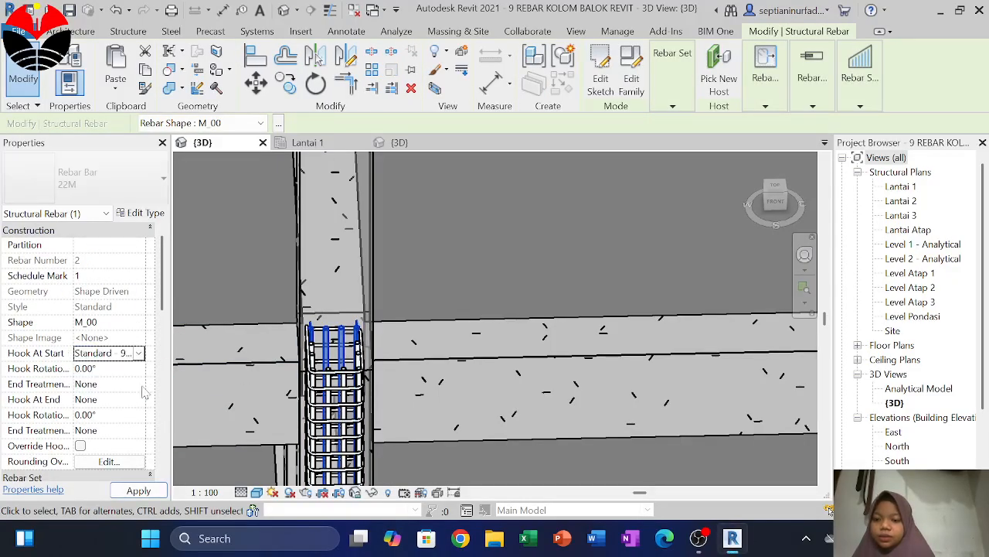
left_click(139, 490)
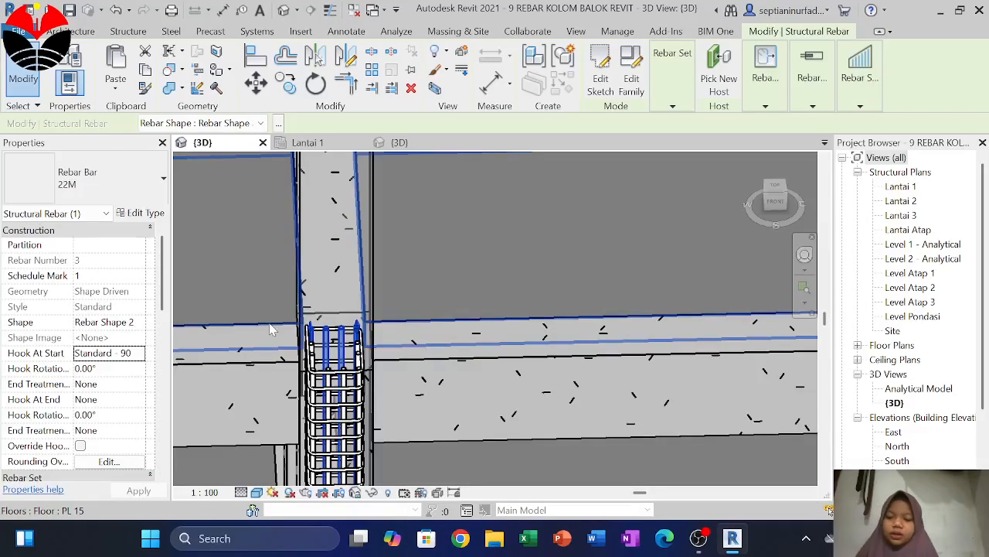
middle_click_drag(271, 330, 484, 340, "shift")
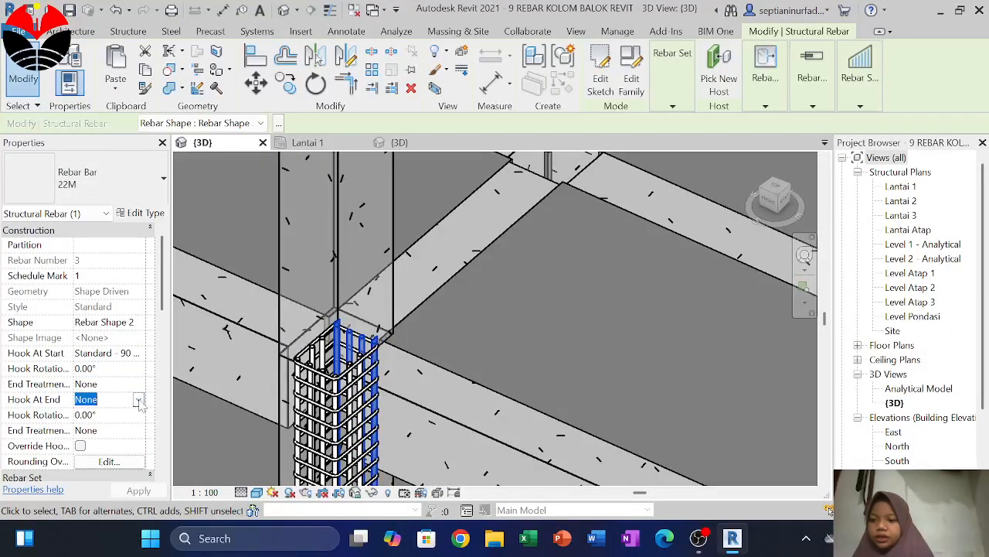
left_click(140, 401)
left_click(139, 429)
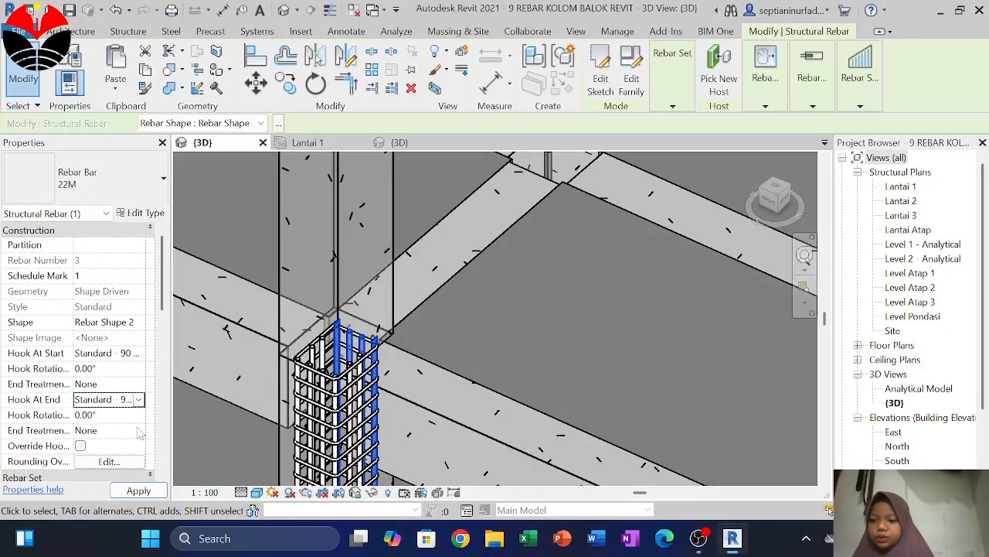
left_click(138, 491)
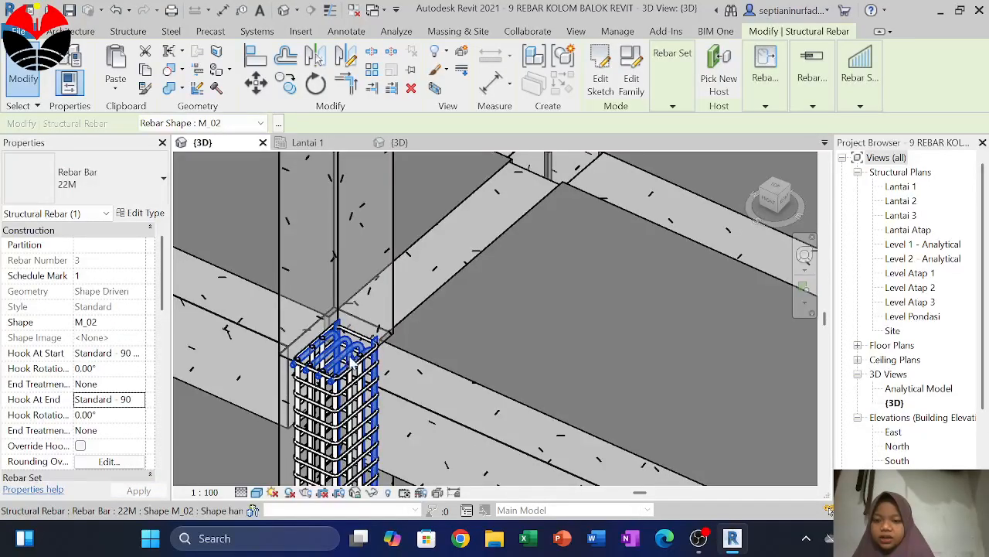
Step: Return the 22M bar set's Hook At End and Hook At Start to None and deselect the bars
left_click(139, 399)
left_click(108, 410)
left_click(139, 353)
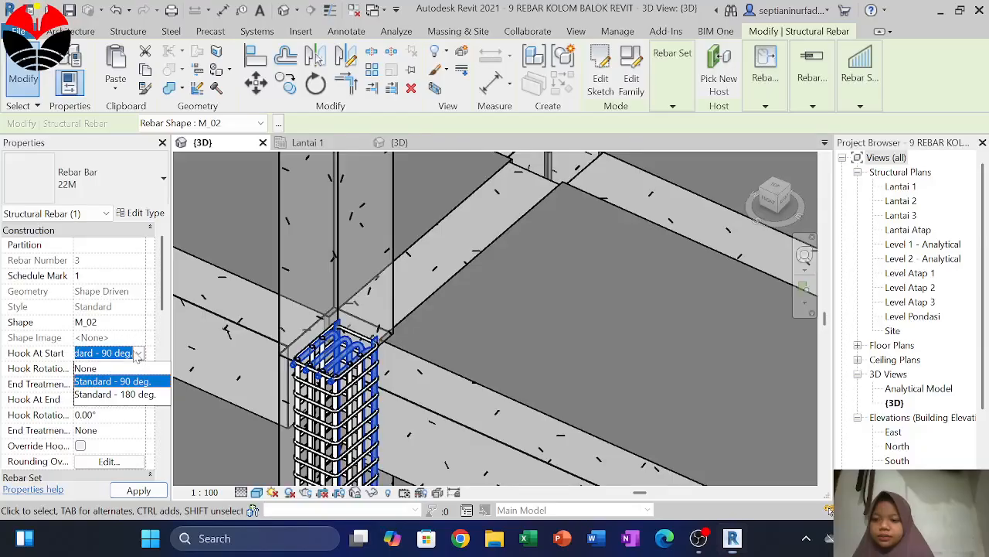
left_click(128, 369)
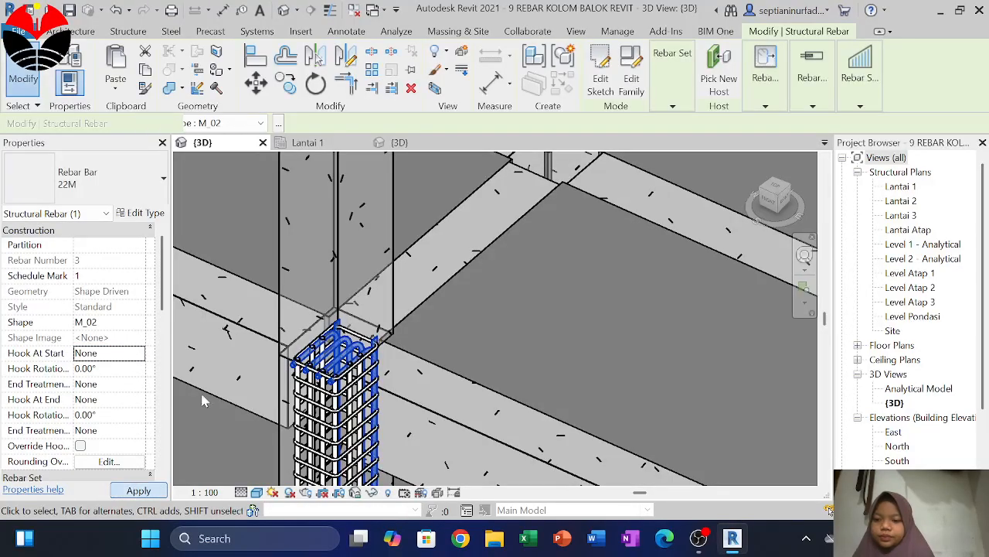
left_click(147, 490)
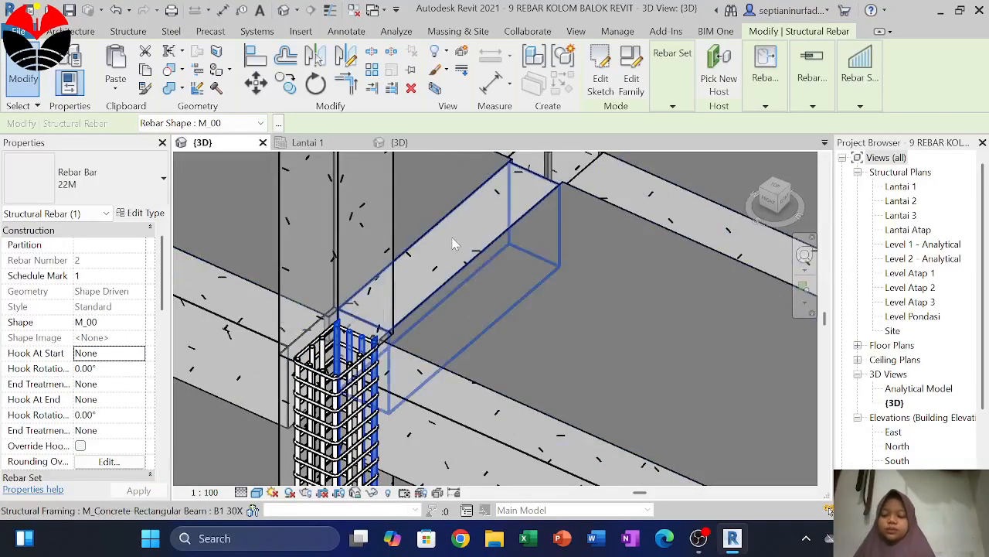
middle_click_drag(332, 293, 348, 255, "shift")
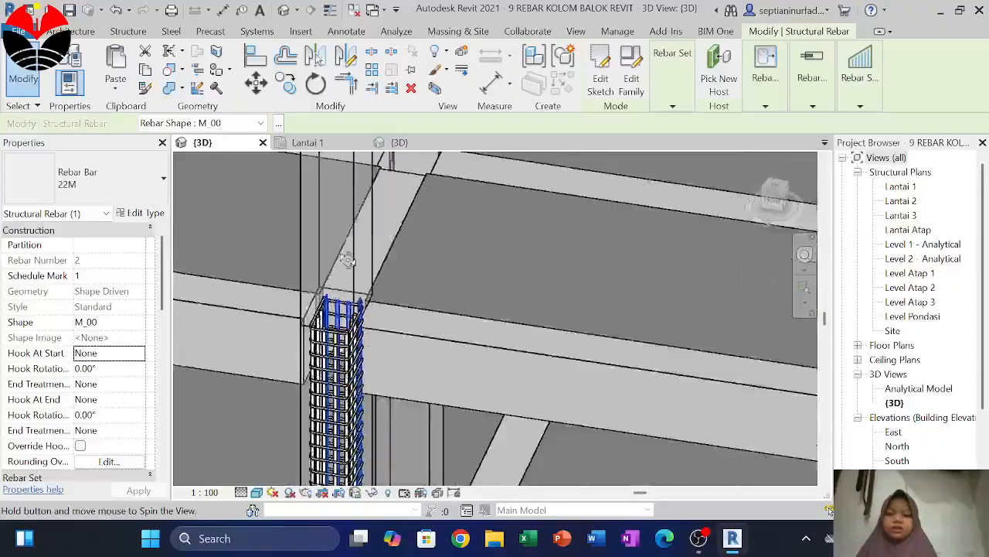
scroll(336, 246, "down", 4)
key("Escape")
key("Escape")
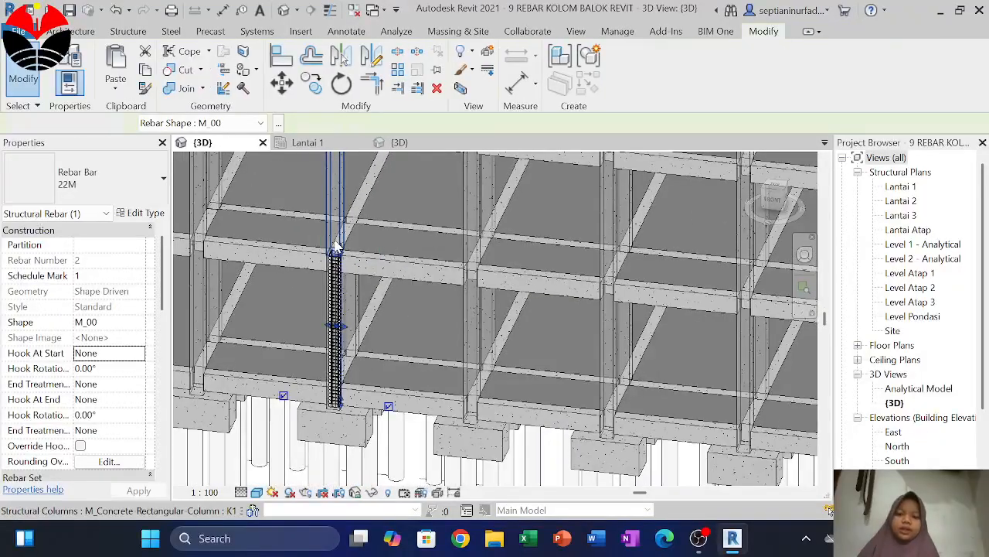
Step: Select the B1 30X50 beam beside the top of the reinforced column in 3D and open the Lantai 2 structural plan
scroll(340, 248, "up", 4)
scroll(458, 295, "down", 5)
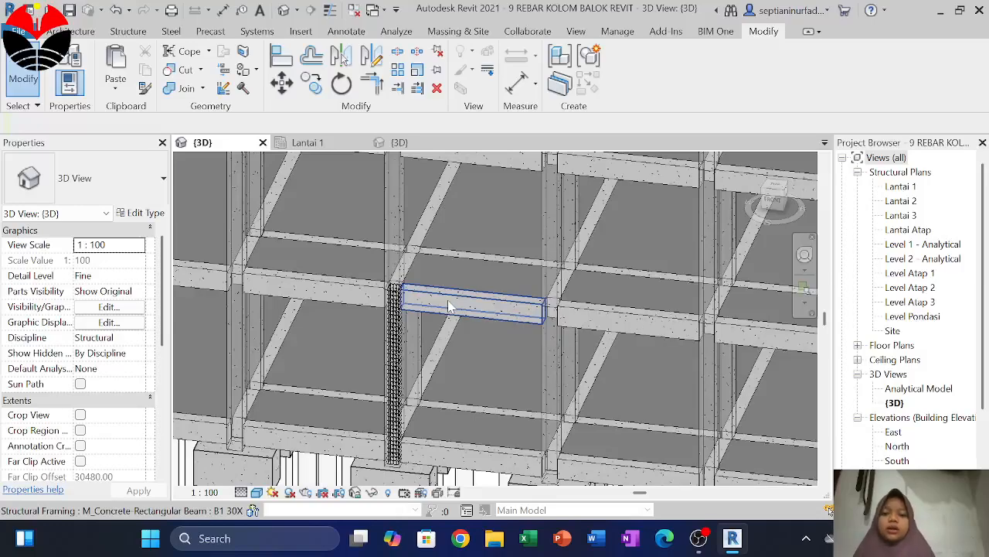
left_click(450, 305)
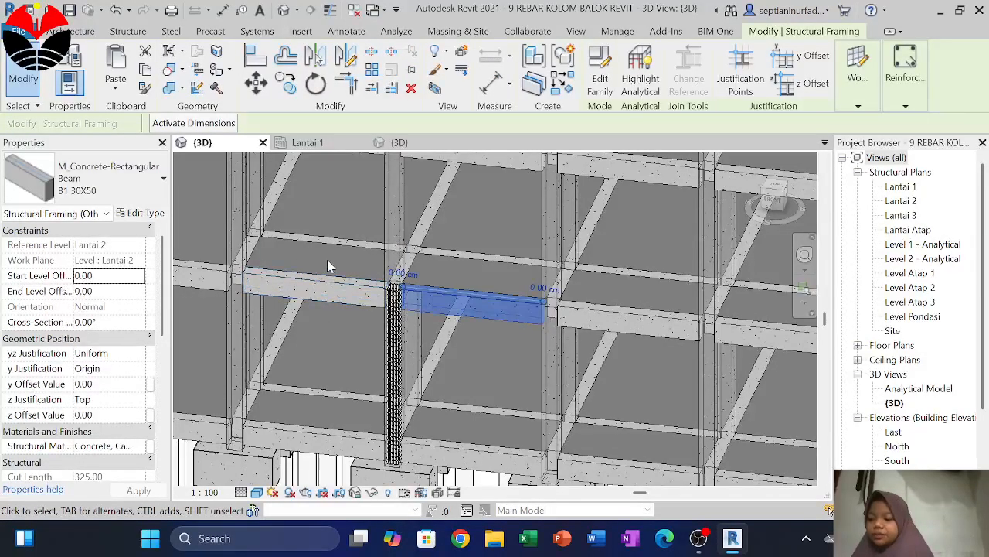
left_click(911, 203)
double_click(909, 201)
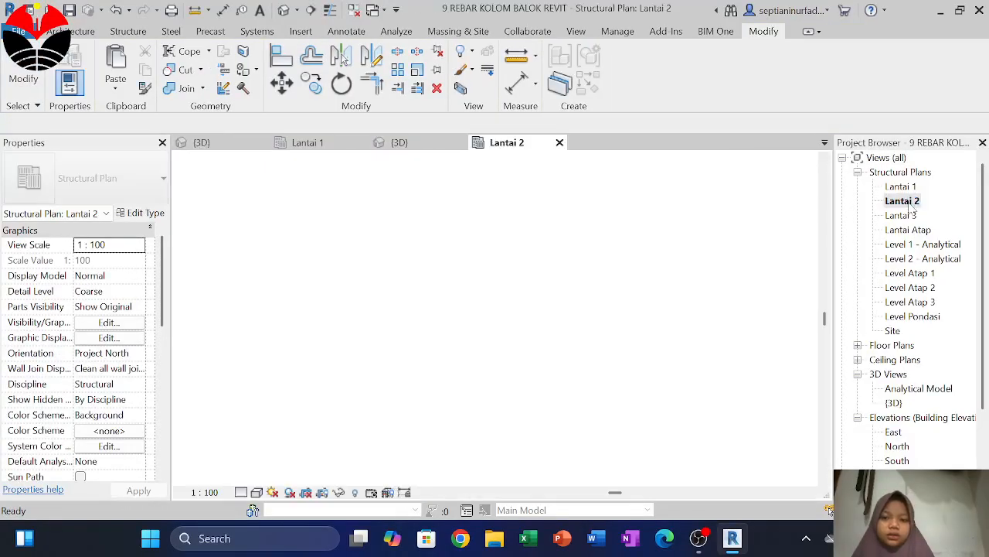
Step: Locate the selected B1 30X50 beam along grid 1 between grids D and E in the Lantai 2 plan
left_click(371, 393)
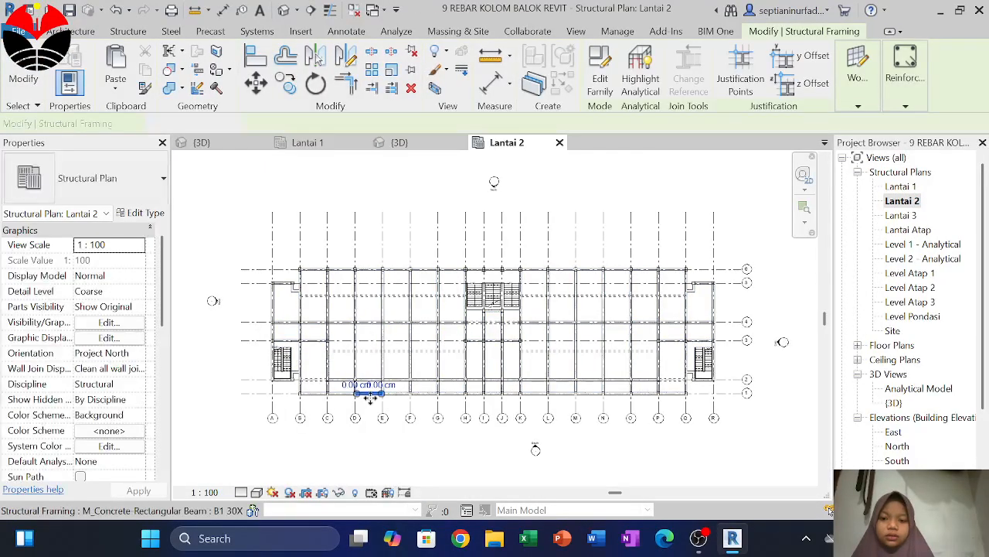
scroll(370, 397, "up", 4)
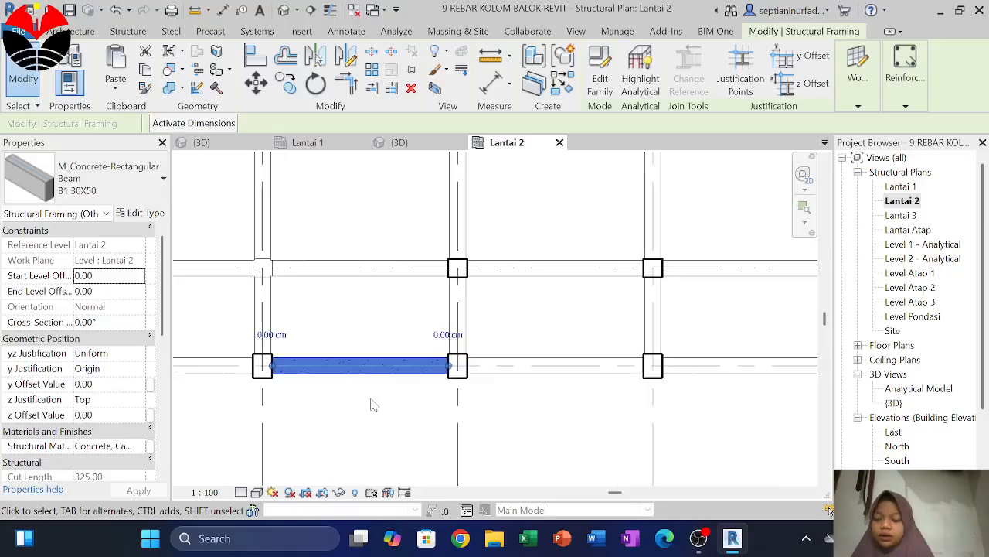
scroll(371, 405, "up", 2)
scroll(238, 356, "up", 2)
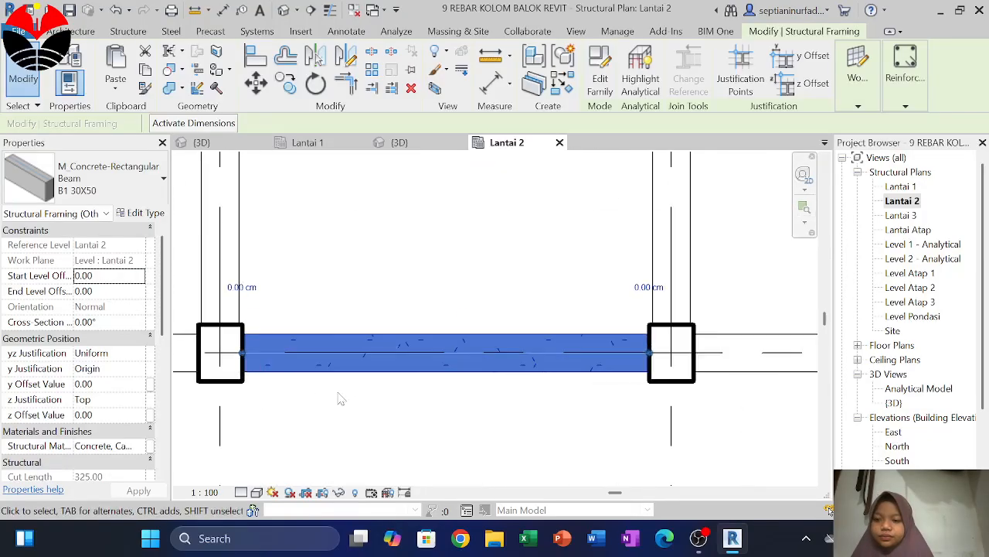
scroll(346, 412, "down", 3)
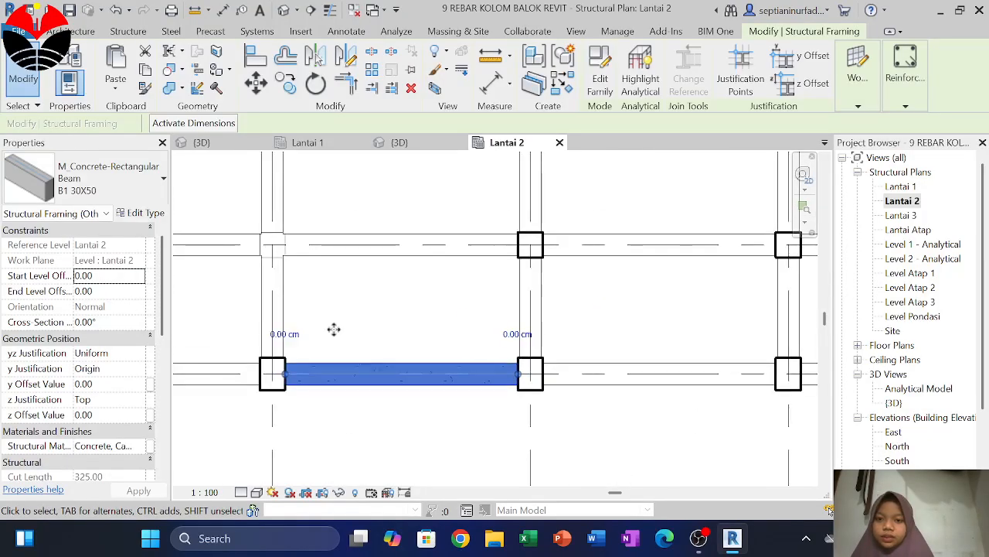
scroll(397, 298, "down", 5)
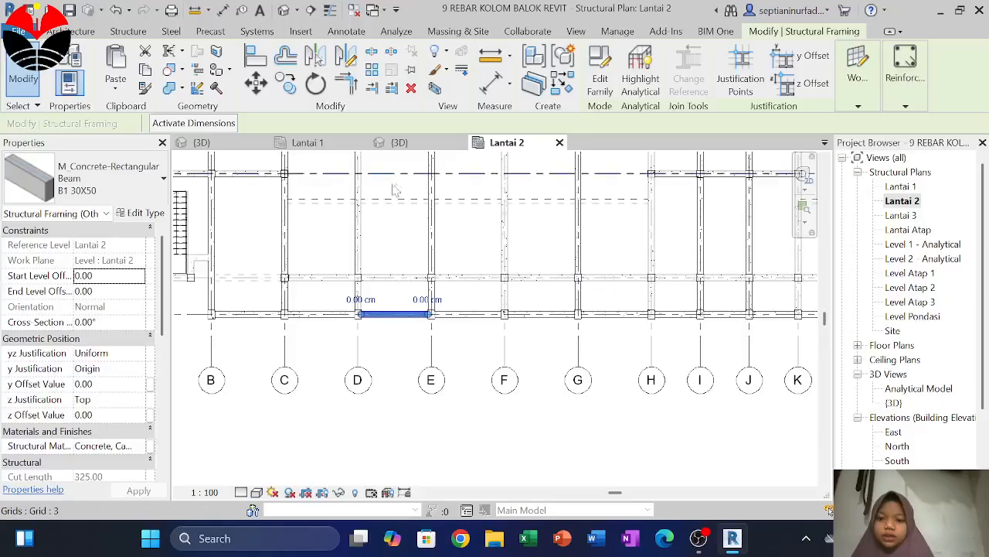
scroll(396, 222, "up", 2)
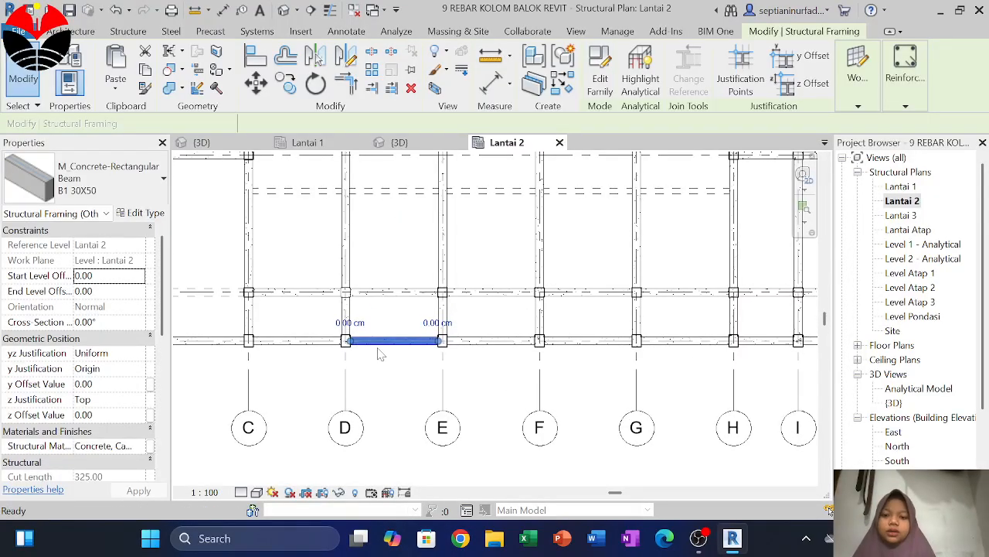
key("ctrl+v")
scroll(386, 343, "up", 5)
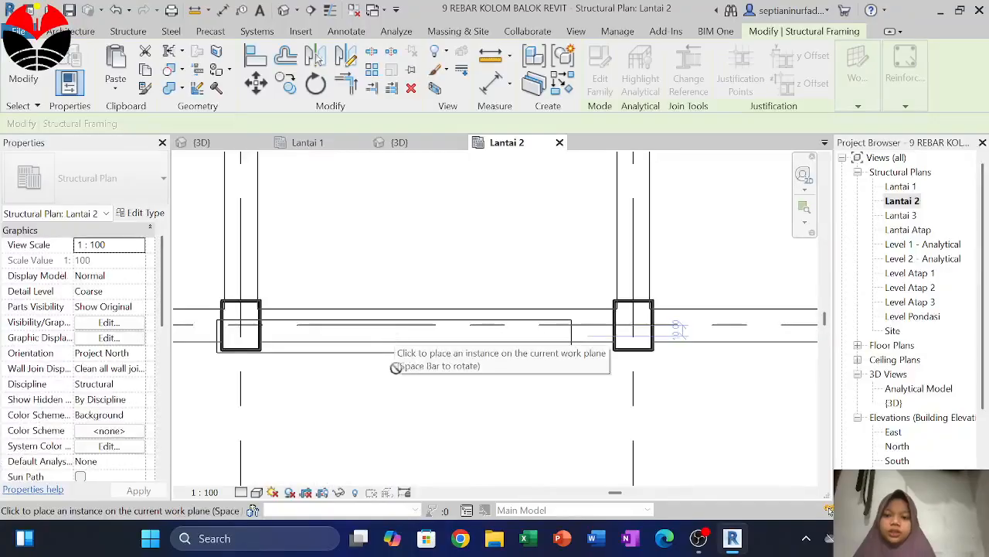
scroll(403, 400, "down", 5)
key("Escape")
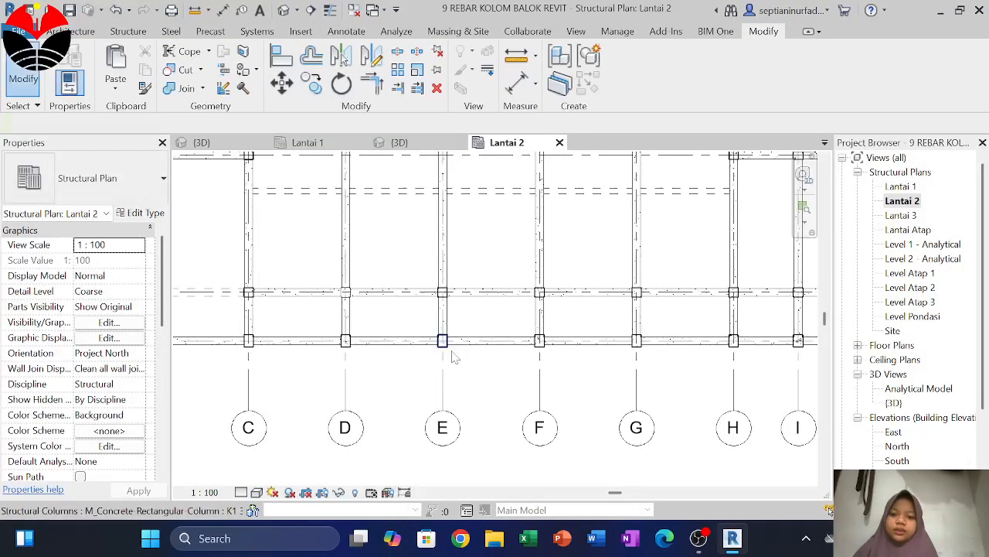
Step: Draw a 325 cm detail line along the centre of the B1 30X50 beam between the columns on grids D and E
scroll(380, 348, "up", 4)
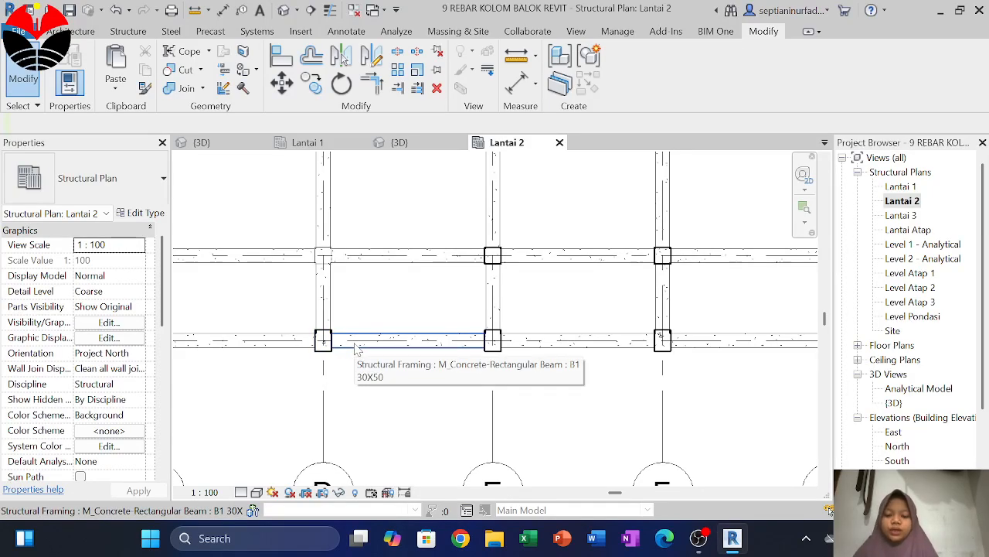
key("d")
key("l")
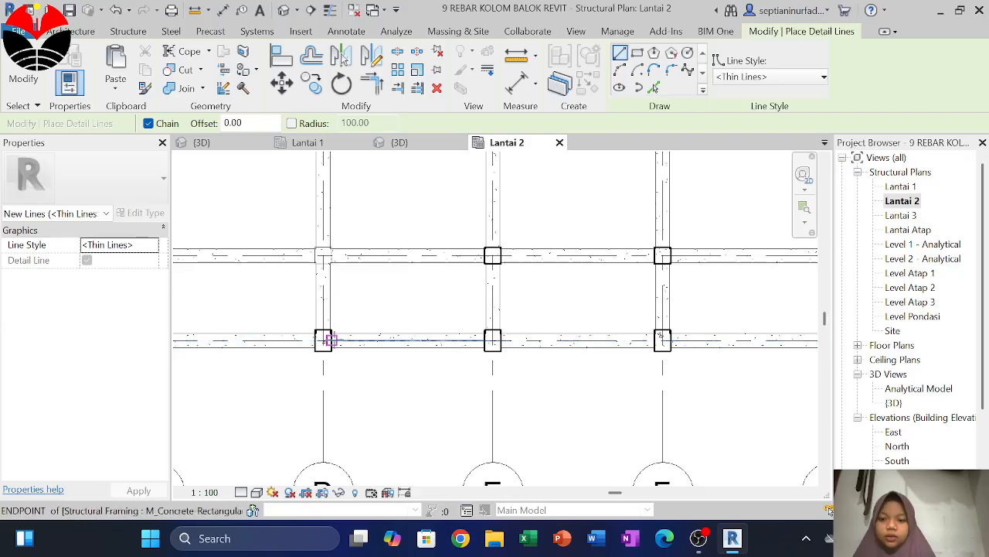
left_click(330, 340)
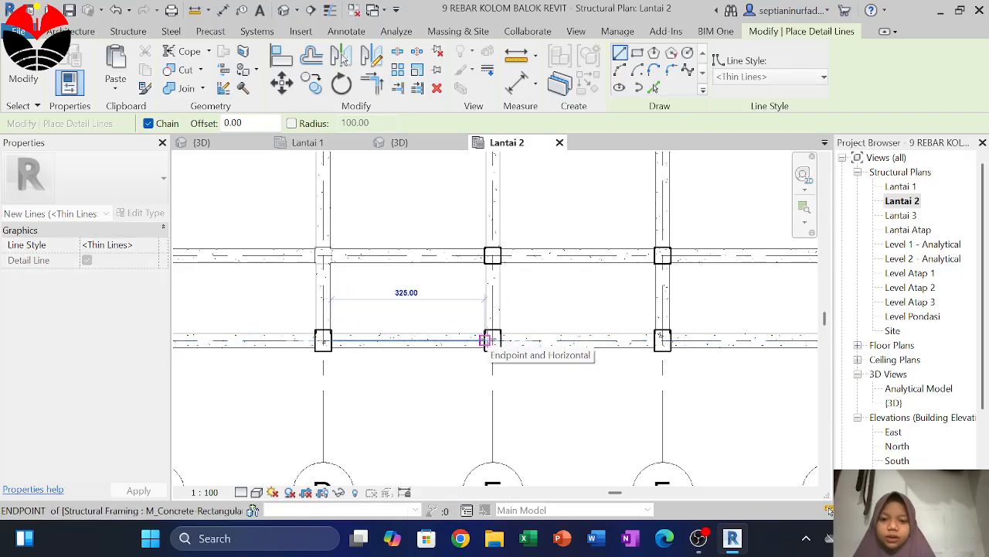
left_click(485, 339)
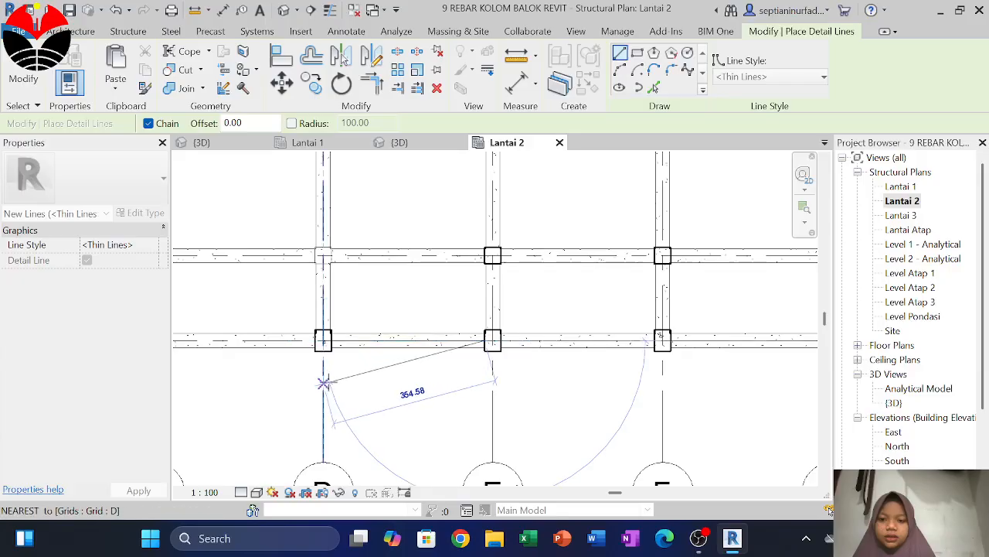
key("Escape")
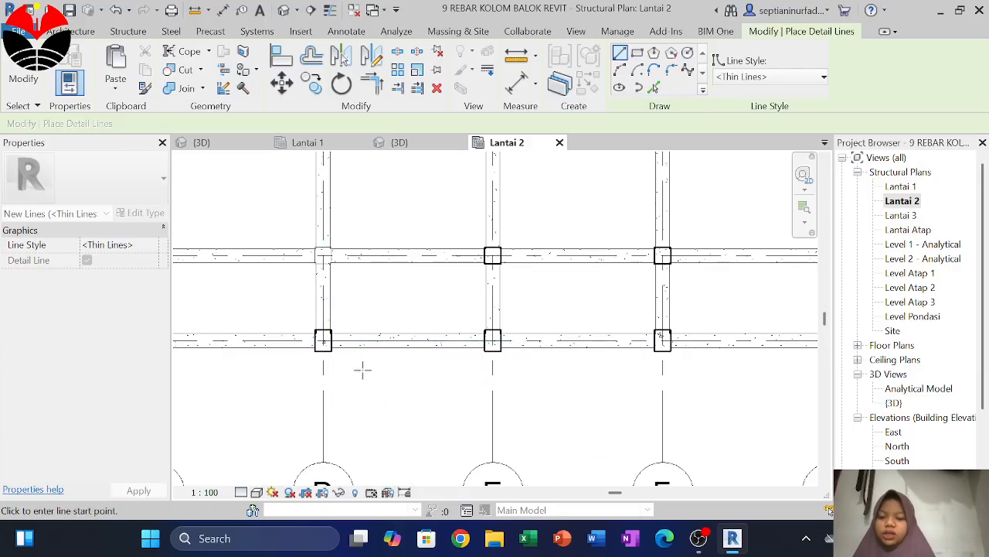
scroll(375, 347, "up", 2)
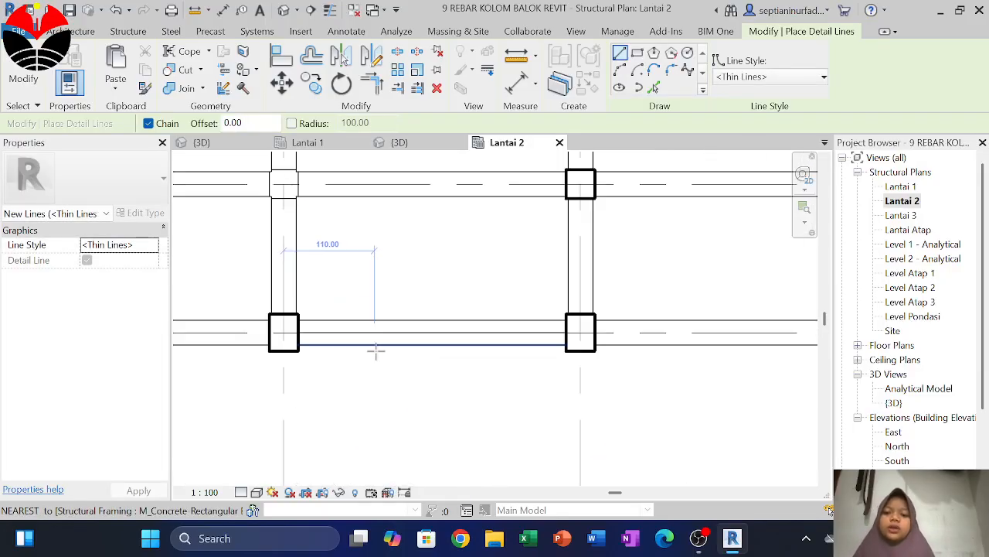
key("Escape")
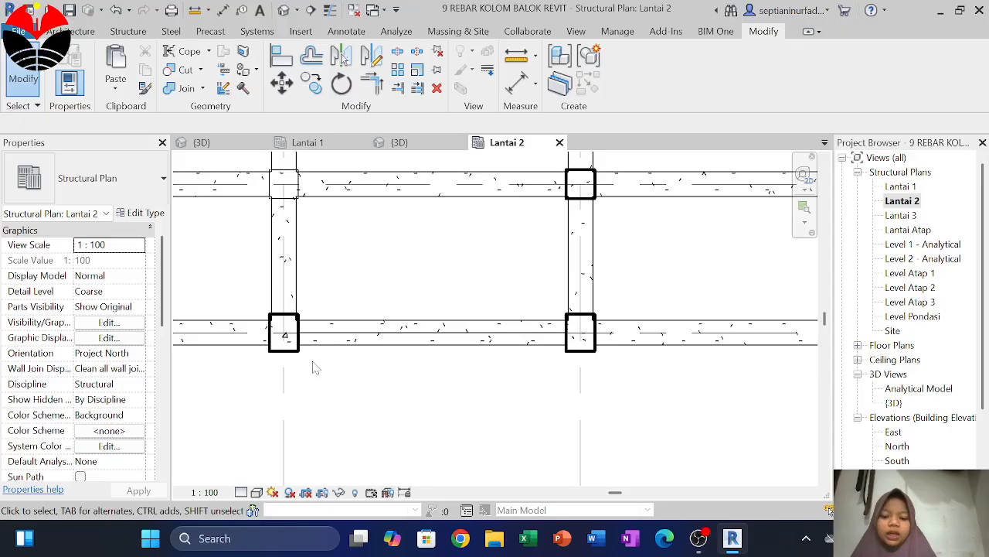
Step: Draw chained detail lines 81.25 cm along the B1 beam's lower edge from the left column face and 30 cm across the beam
key("d")
key("l")
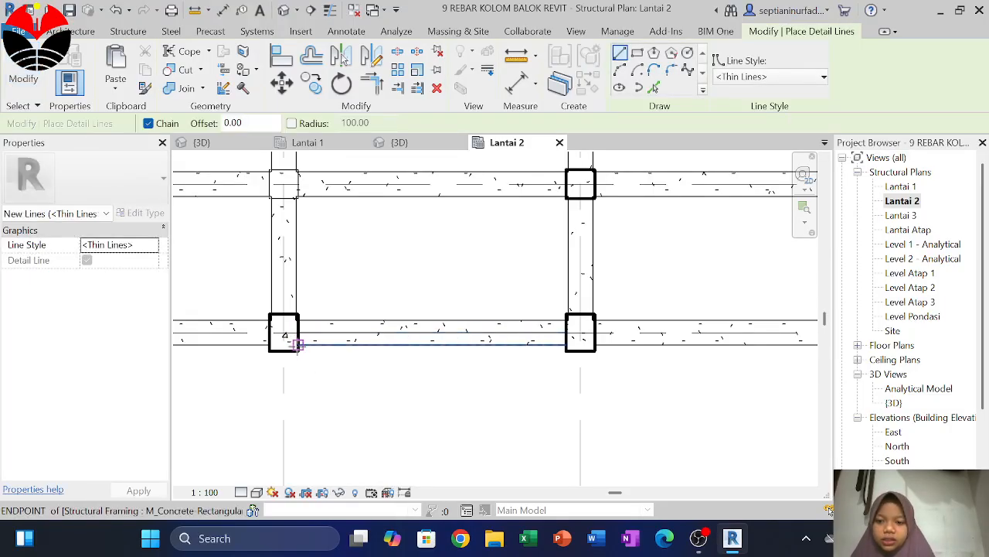
left_click(297, 344)
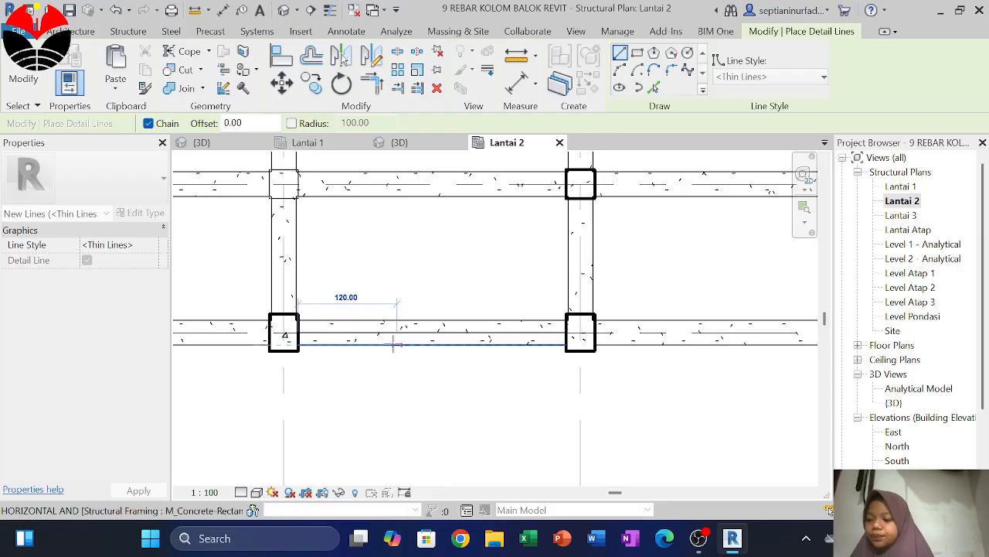
type("8")
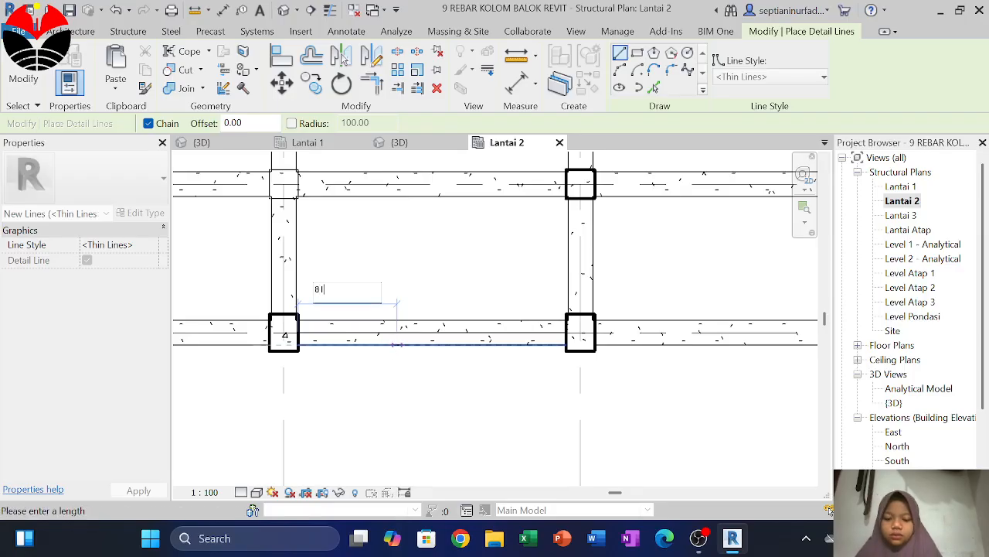
type("1.25")
key("Return")
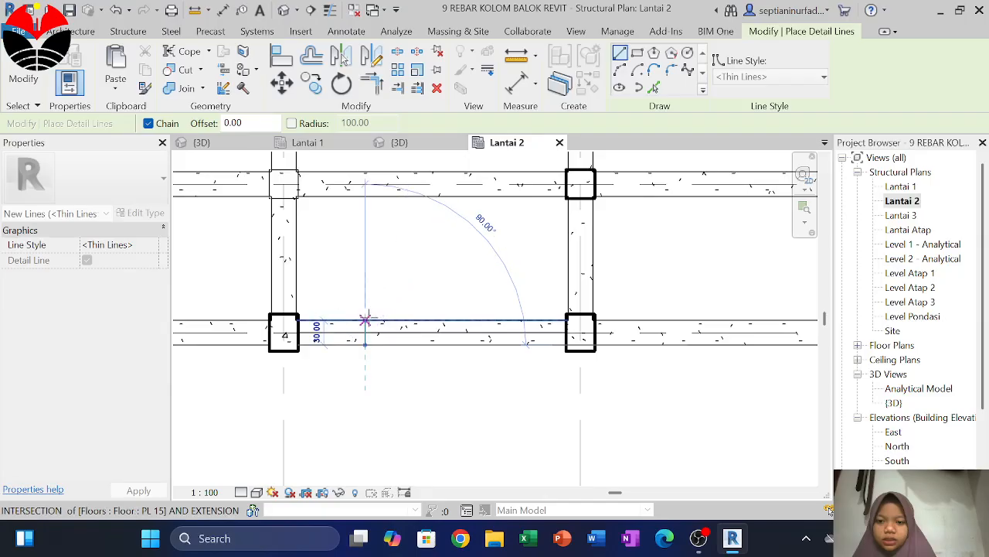
left_click(365, 320)
key("Escape")
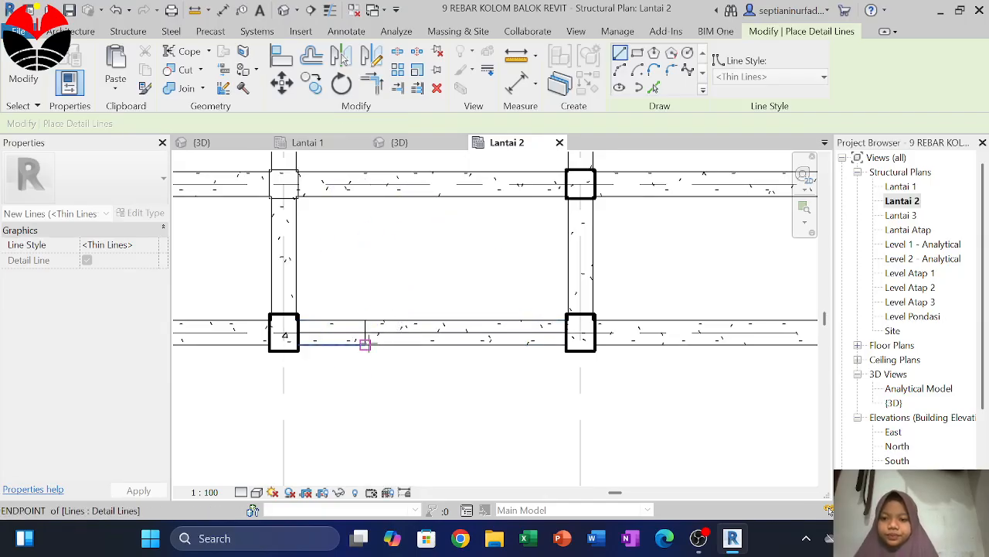
key("Escape")
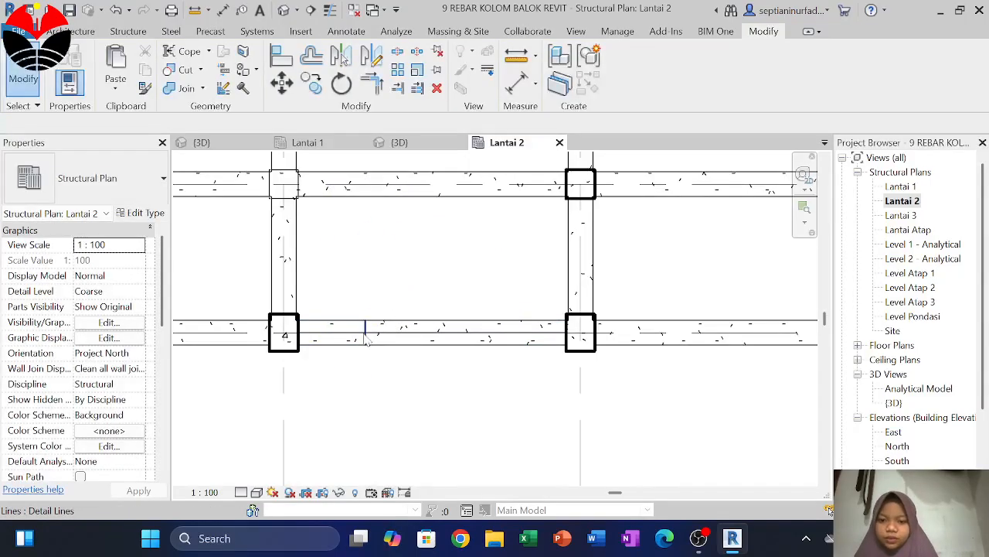
Step: Mirror a copy of the 30 cm cross line about a drawn axis at the midpoint of the B1 beam
left_click(366, 337)
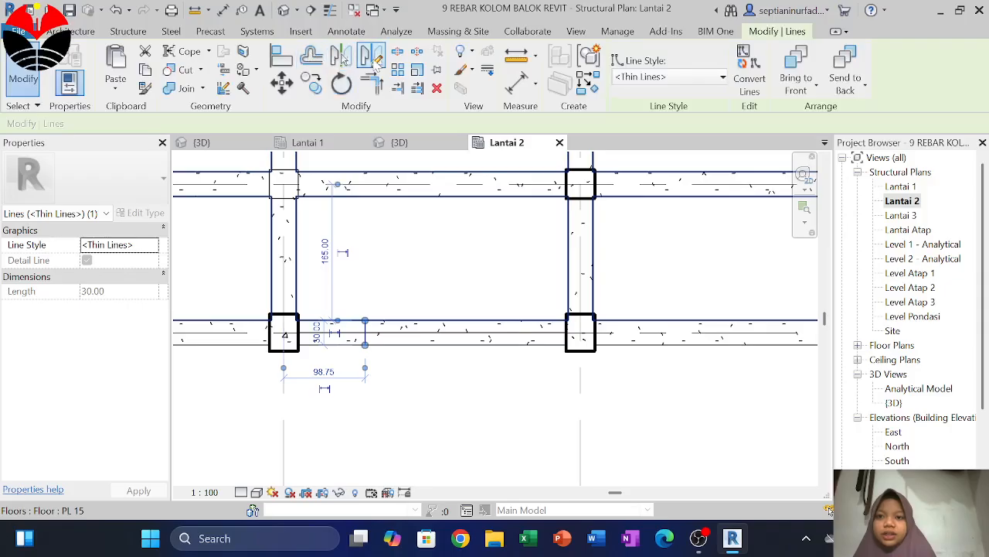
left_click(343, 57)
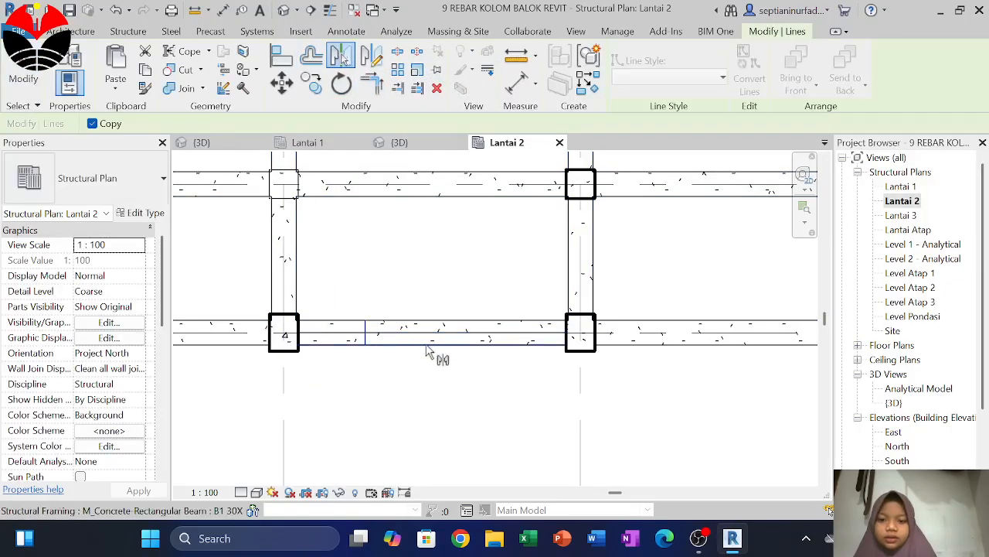
left_click(371, 56)
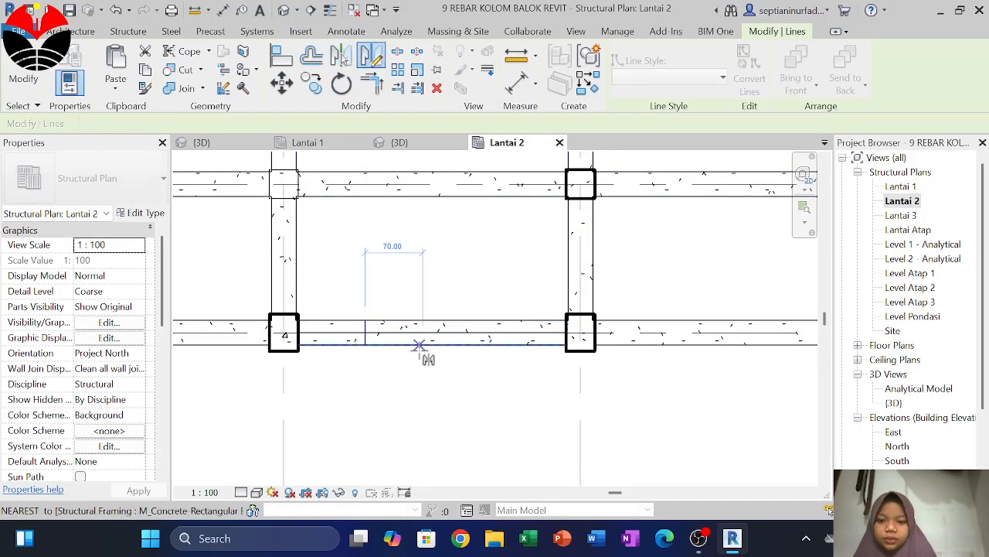
left_click(433, 344)
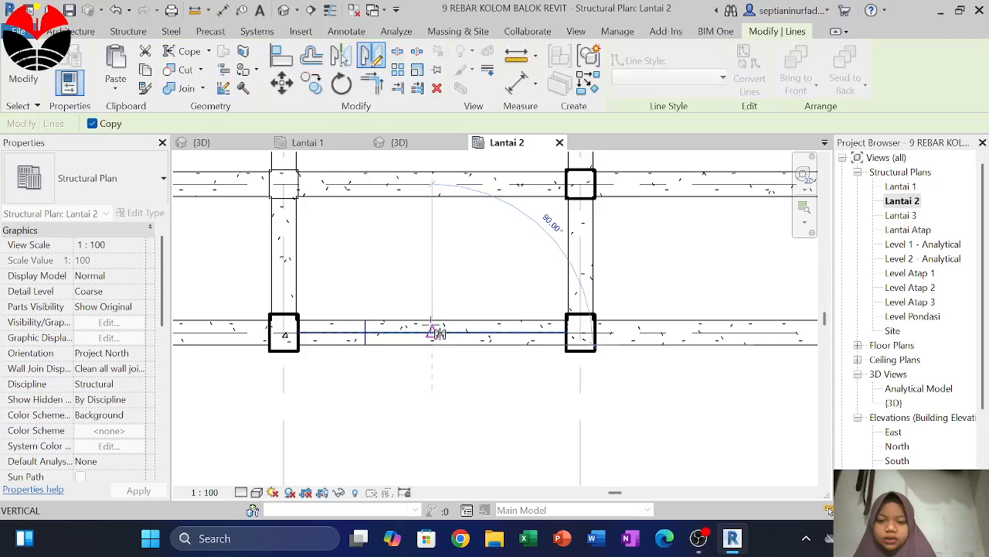
left_click(435, 281)
left_click(454, 373)
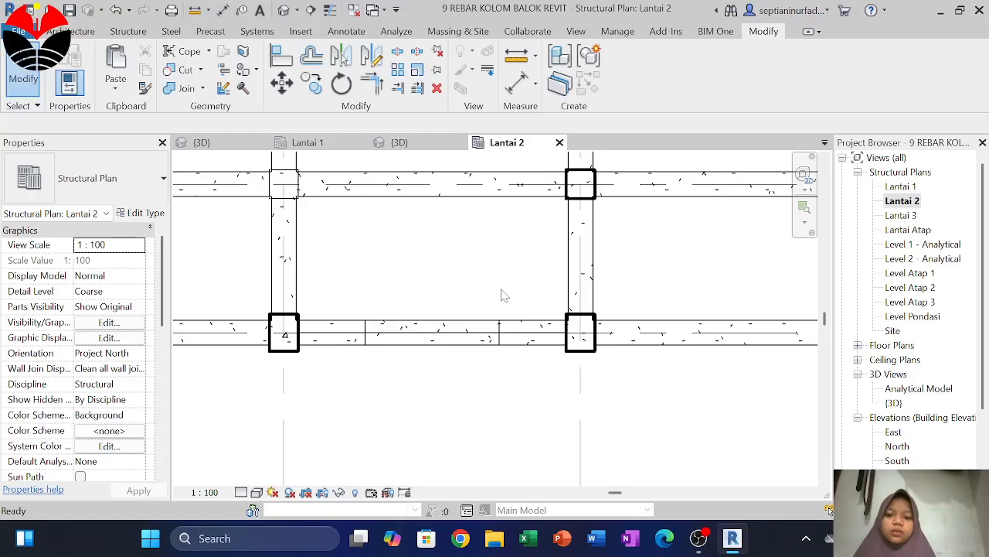
Step: Draw a Detail View section across the B1 beam between the left column and the first cross line
key("ctrl+v")
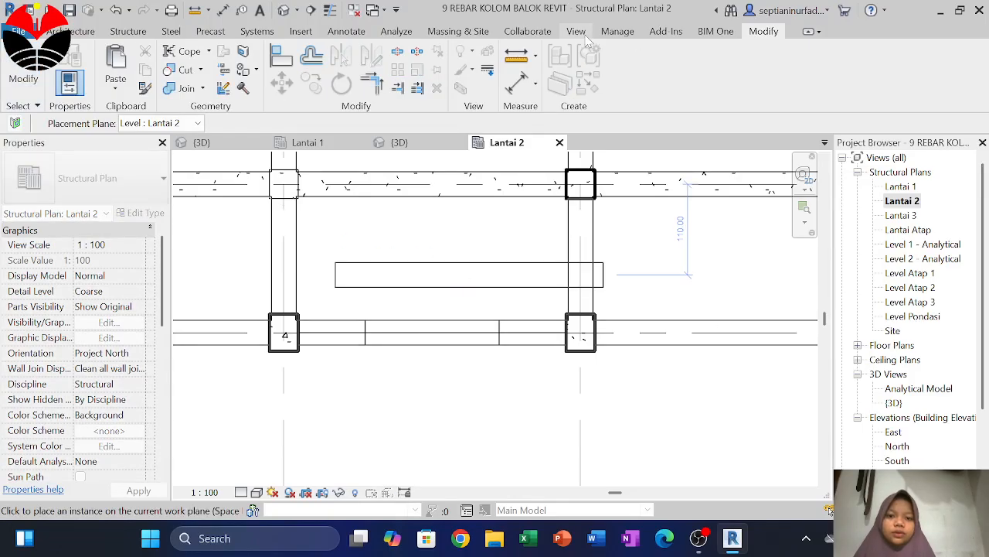
left_click(576, 31)
key("Escape")
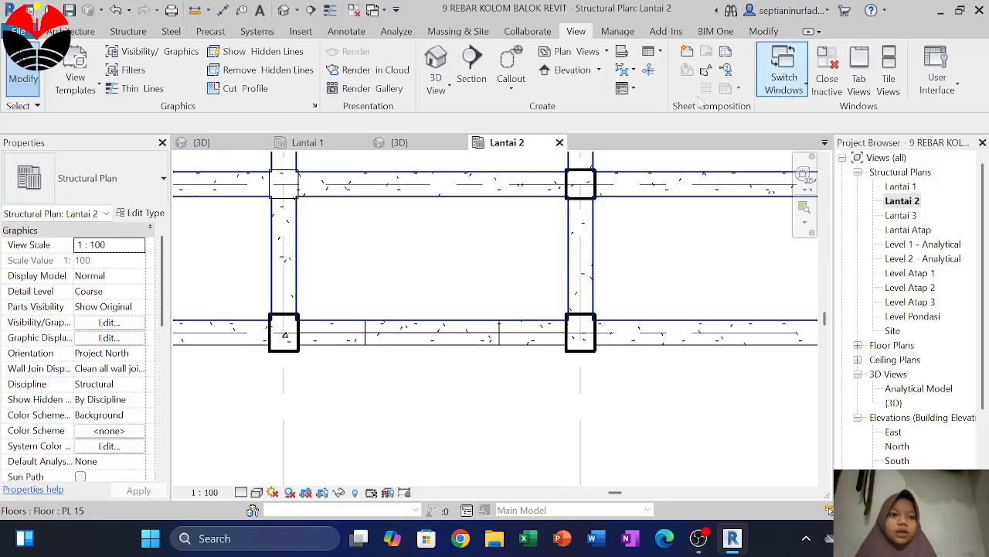
left_click(472, 76)
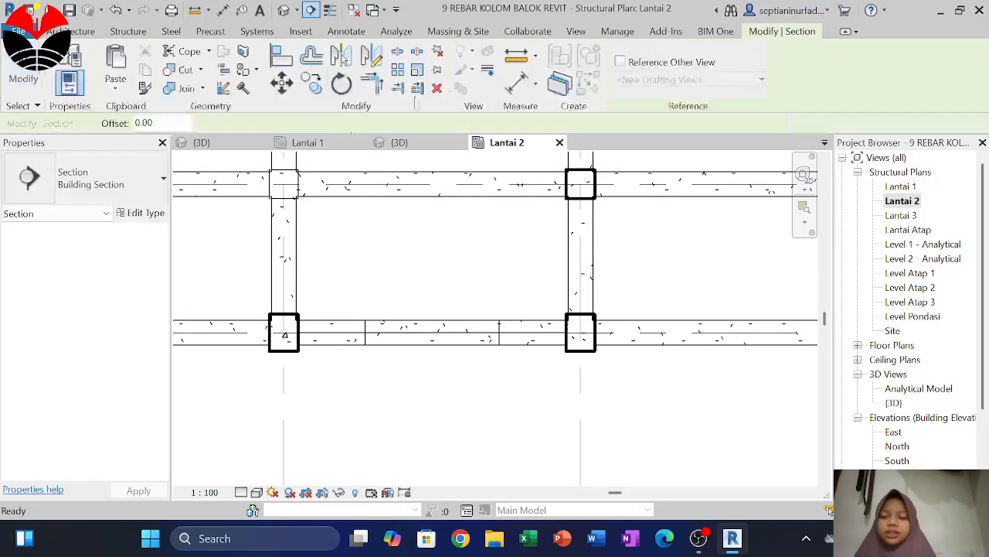
left_click(148, 193)
left_click(73, 263)
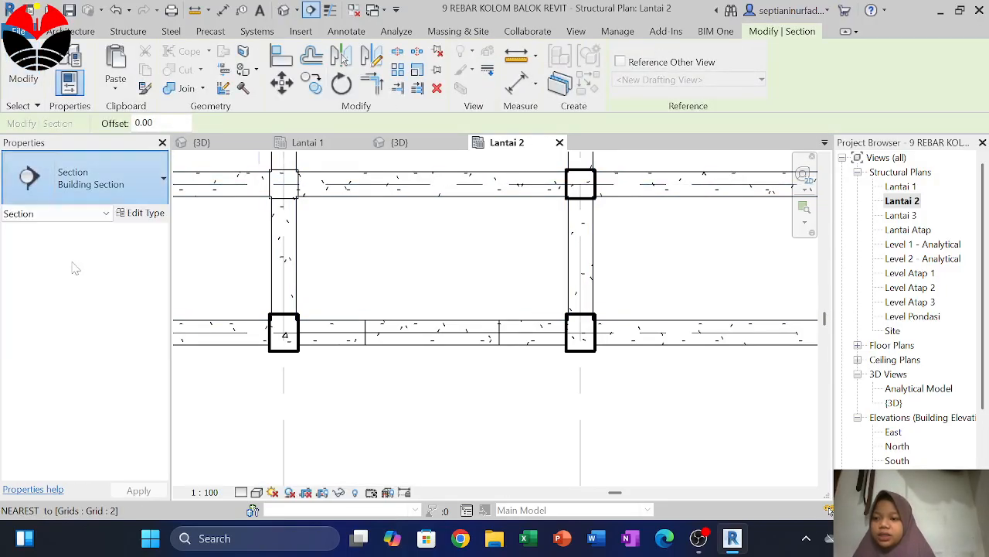
left_click(330, 268)
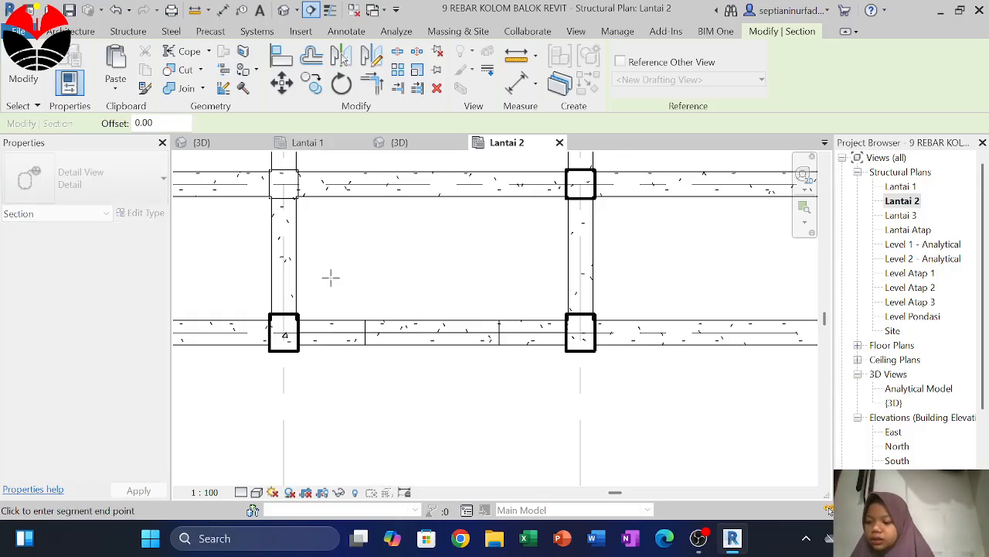
left_click(330, 383)
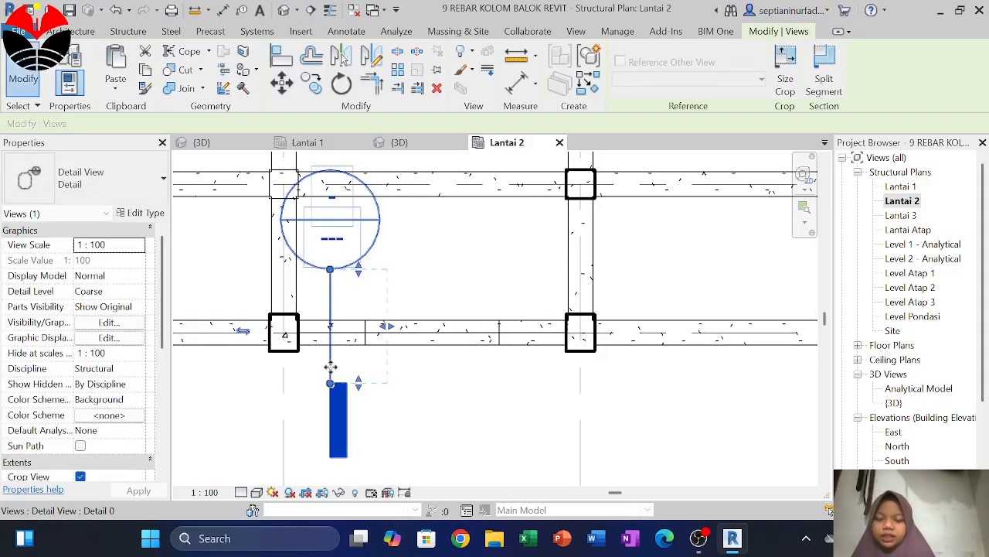
Step: Go to the new section's detail view and show the B1 beam's cross-section up close
right_click(331, 369)
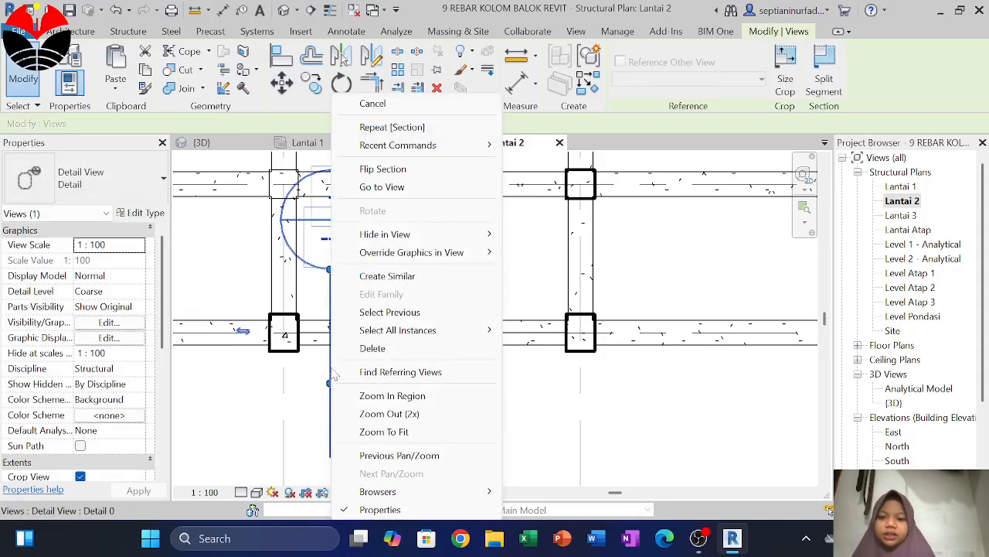
left_click(391, 187)
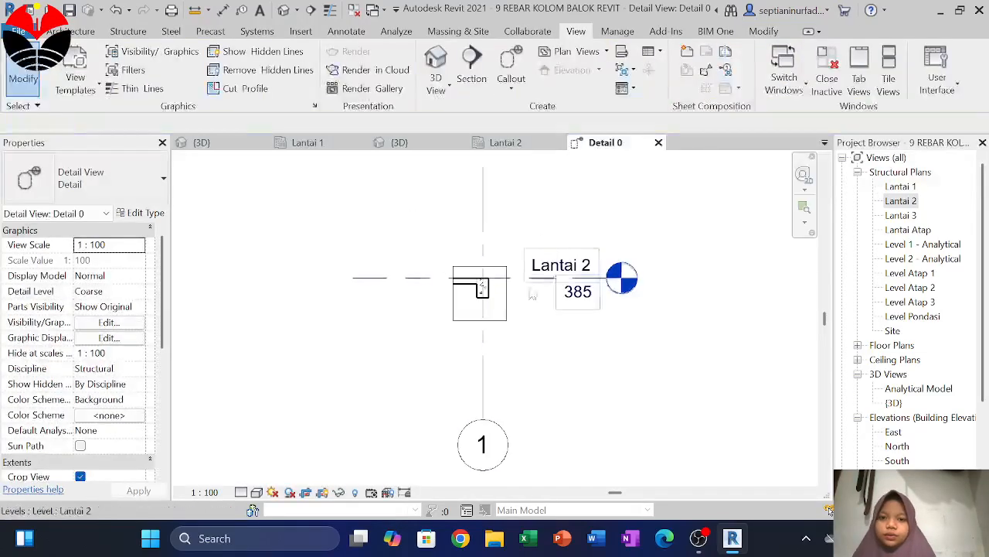
scroll(493, 288, "up", 4)
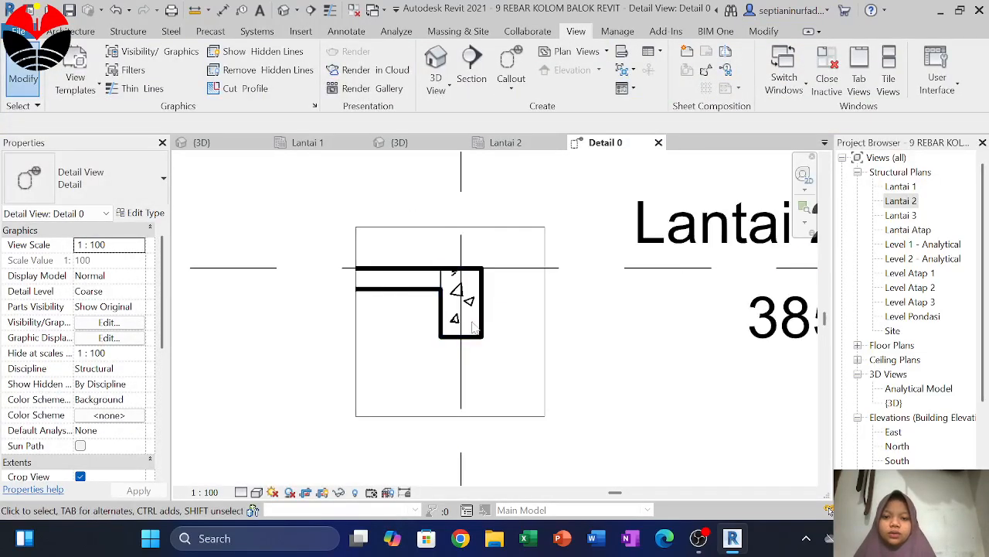
scroll(475, 327, "down", 2)
scroll(476, 327, "up", 2)
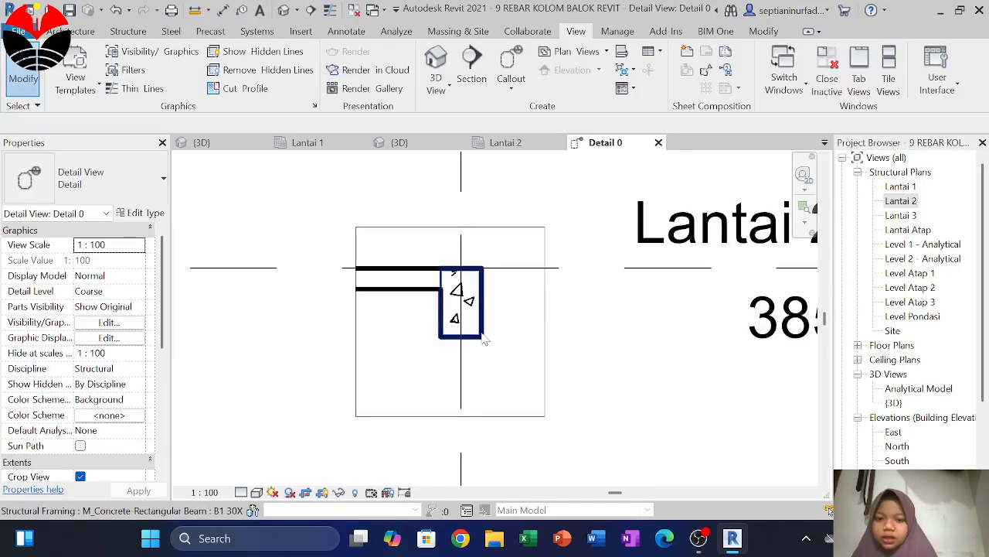
Step: Start Rebar placement in the B1 30X50 beam with shape M_T1 and the Parallel to Work Plane orientation
left_click(480, 337)
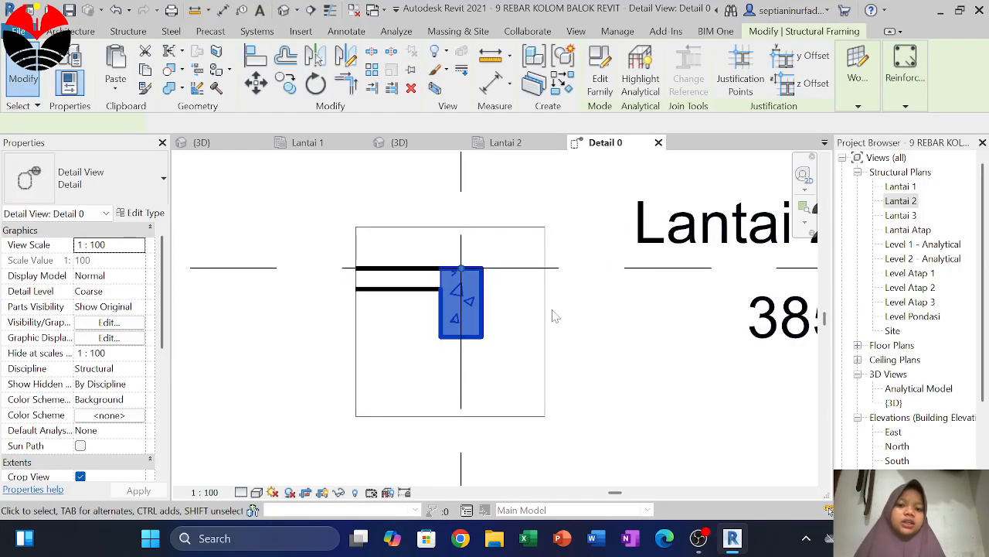
left_click(901, 73)
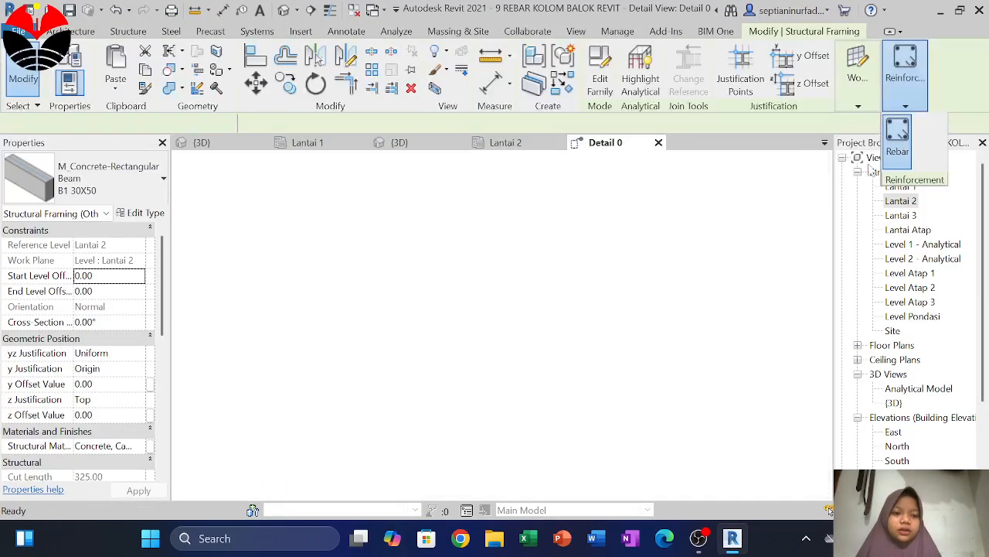
left_click(897, 143)
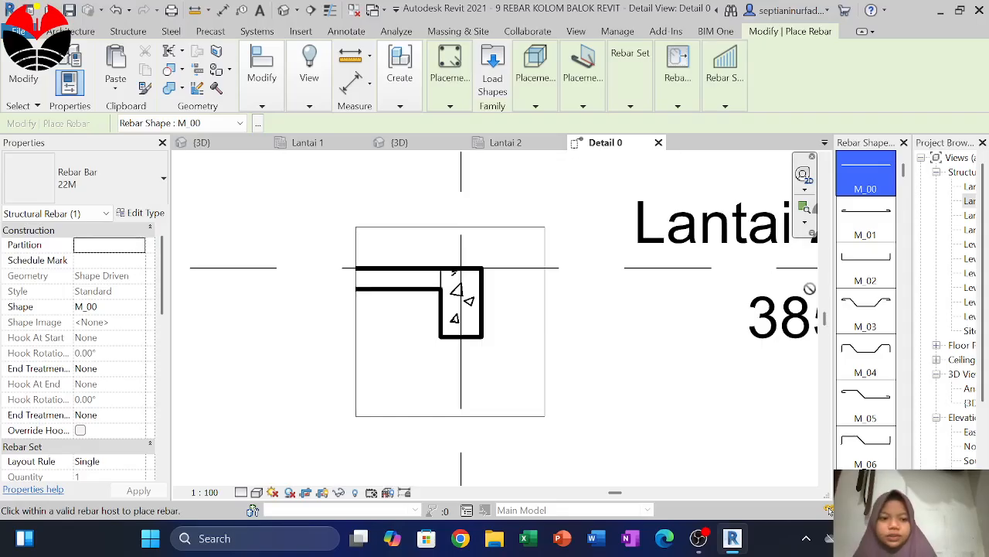
scroll(866, 347, "down", 20)
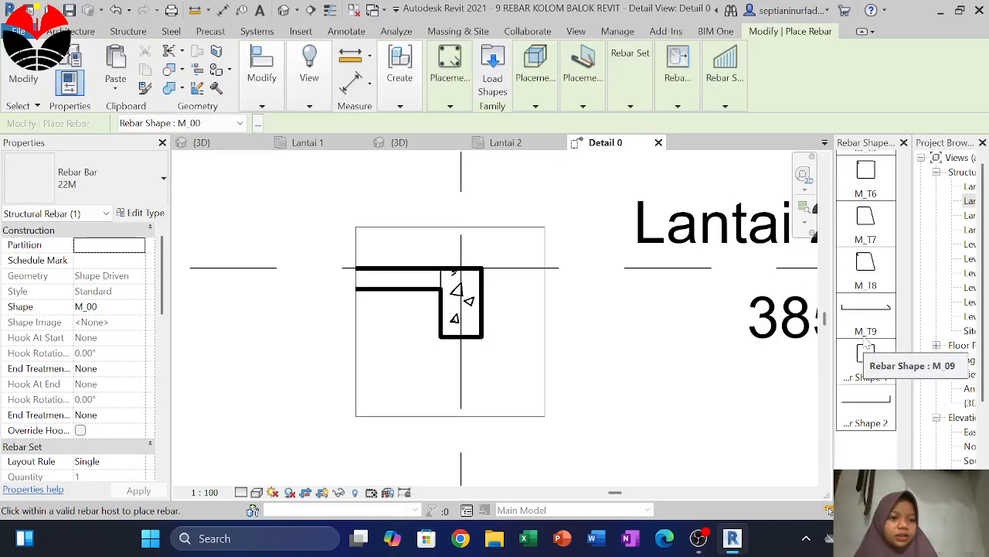
scroll(865, 324, "up", 10)
left_click(866, 329)
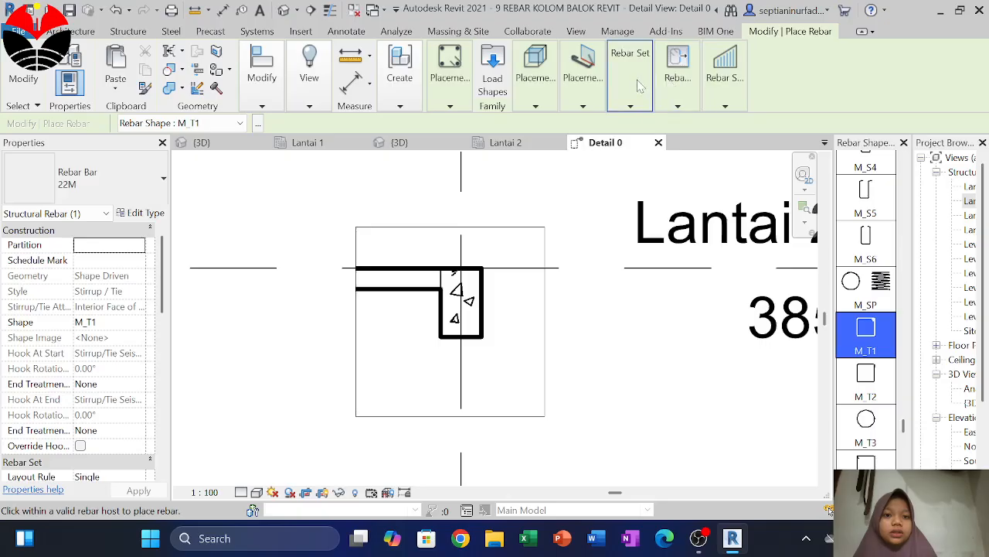
mouse_move(591, 85)
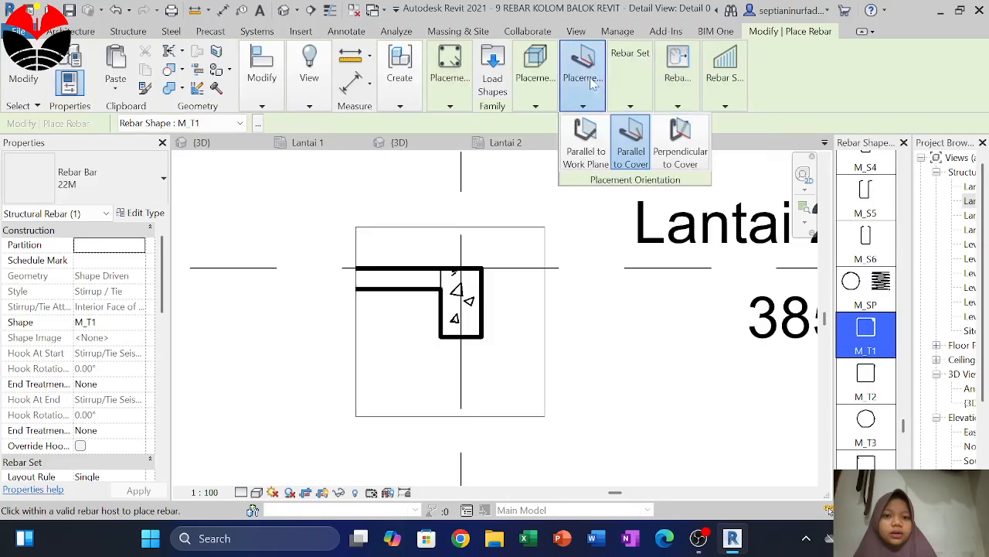
left_click(585, 146)
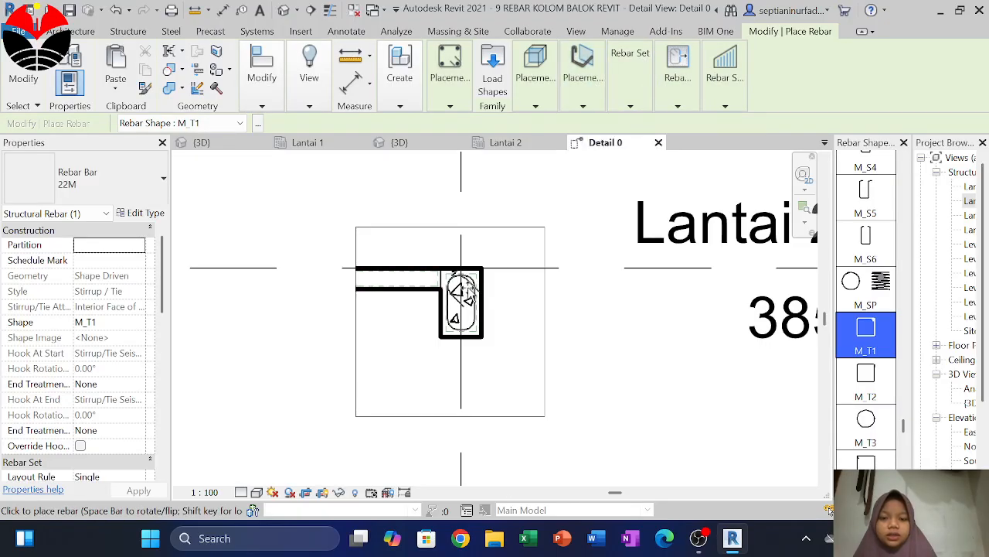
Step: Set the bar type to 10M and place the M_T1 stirrup inside the beam's cross-section
scroll(467, 287, "up", 3)
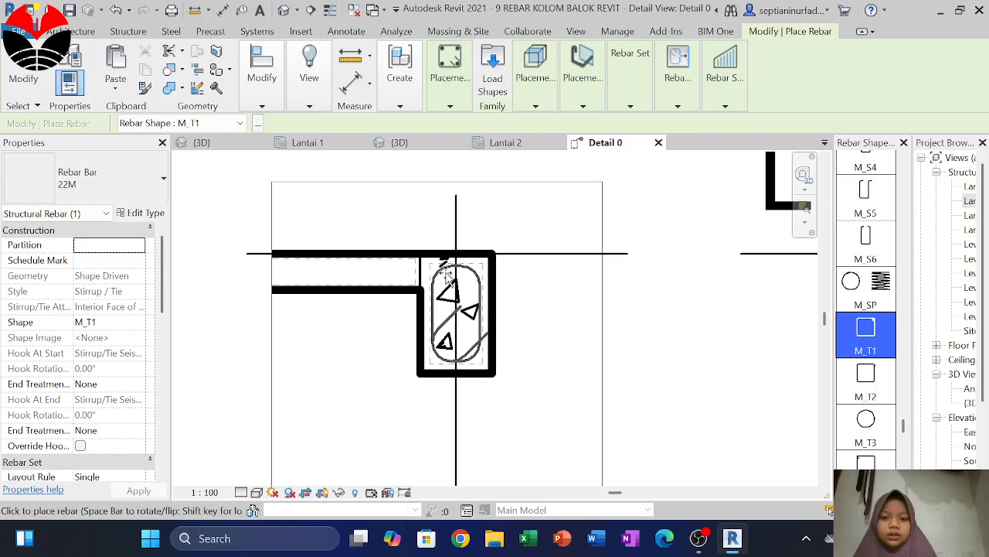
left_click(153, 195)
left_click(40, 253)
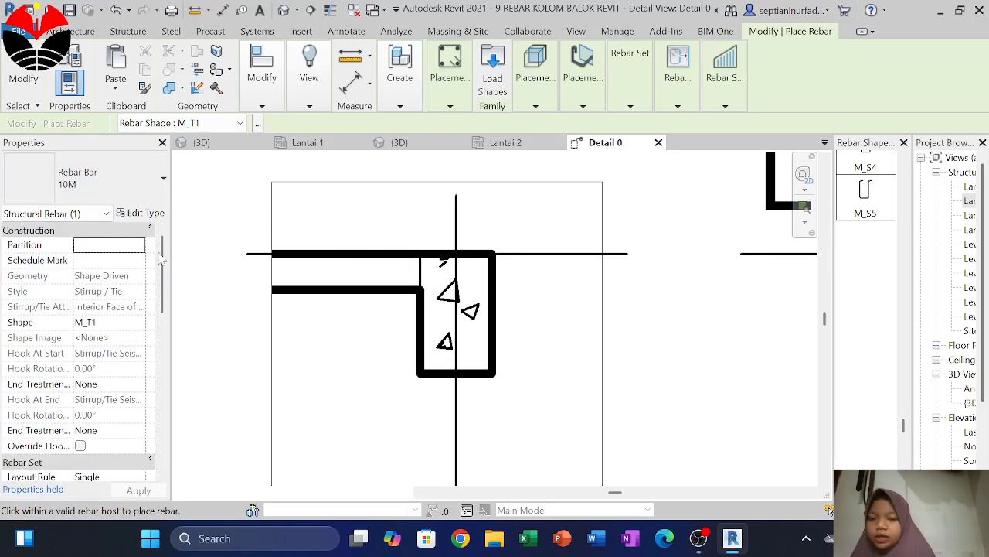
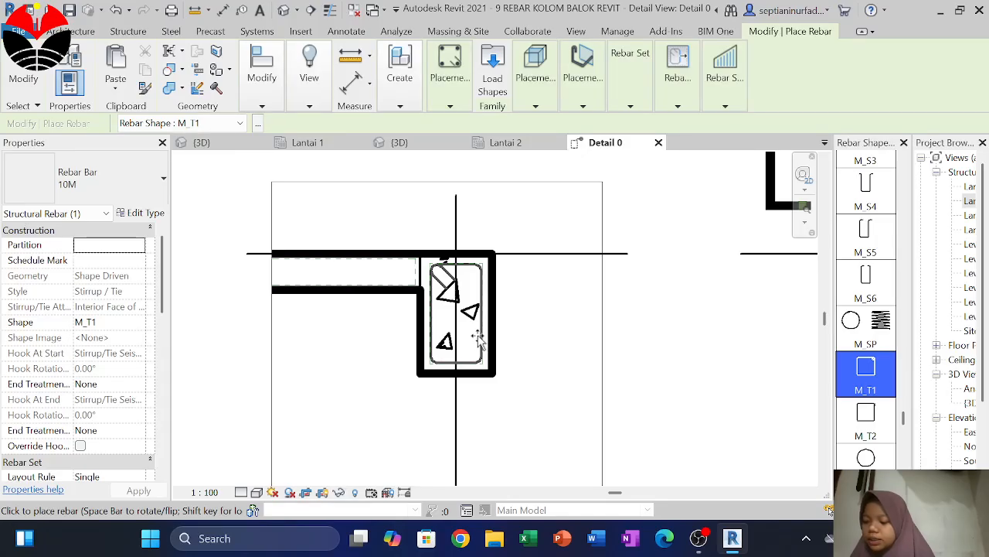
left_click(479, 340)
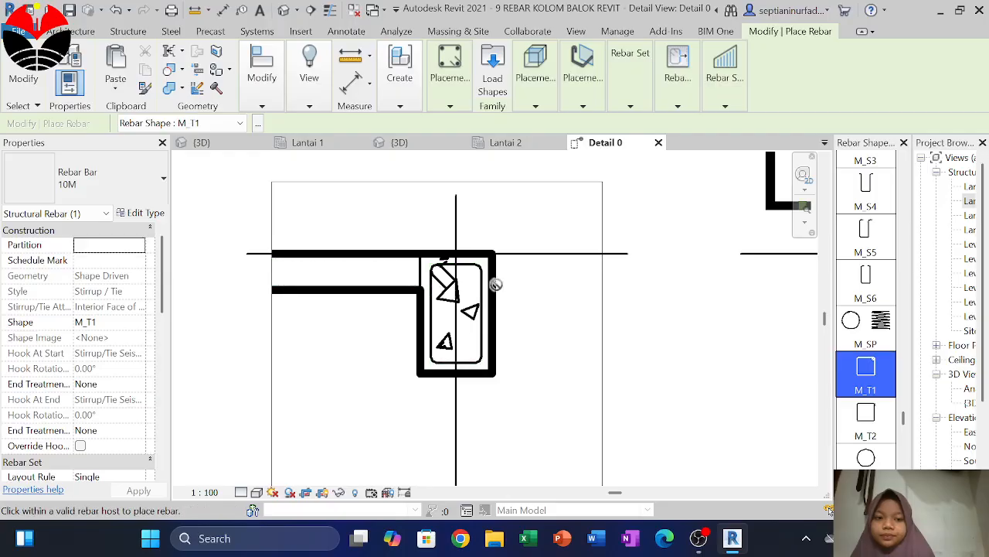
Step: Set the beam detail view's scale to 1:20 and its detail level to Fine
left_click(204, 492)
left_click(220, 349)
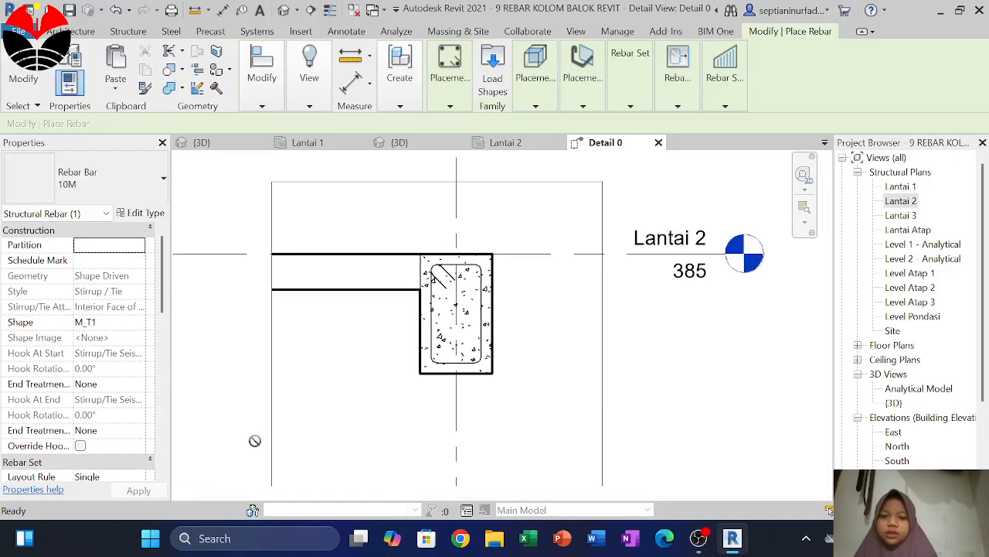
left_click(243, 492)
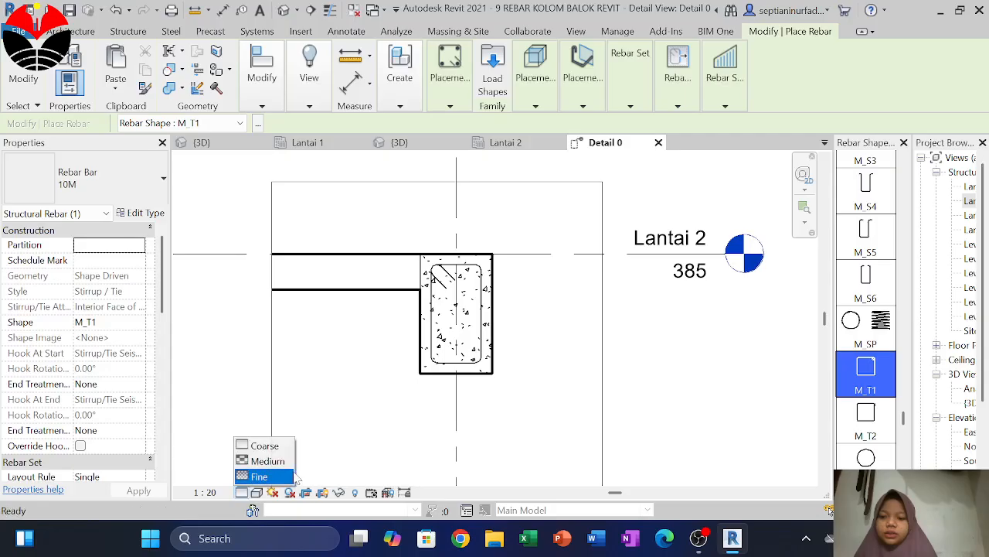
left_click(285, 477)
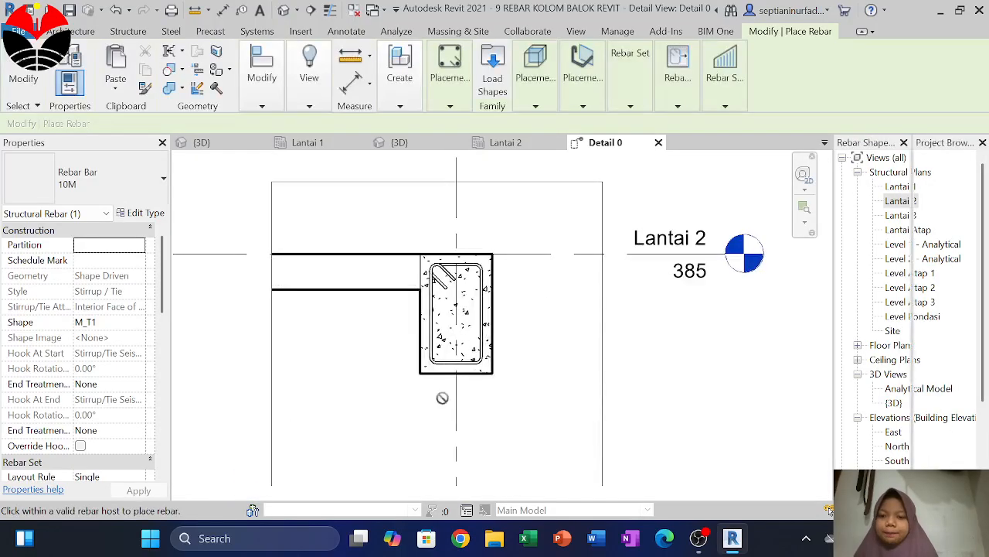
Step: Start Rebar placement in the B1 beam's cross-section with straight shape M_00, oriented perpendicular to the section
left_click(463, 347)
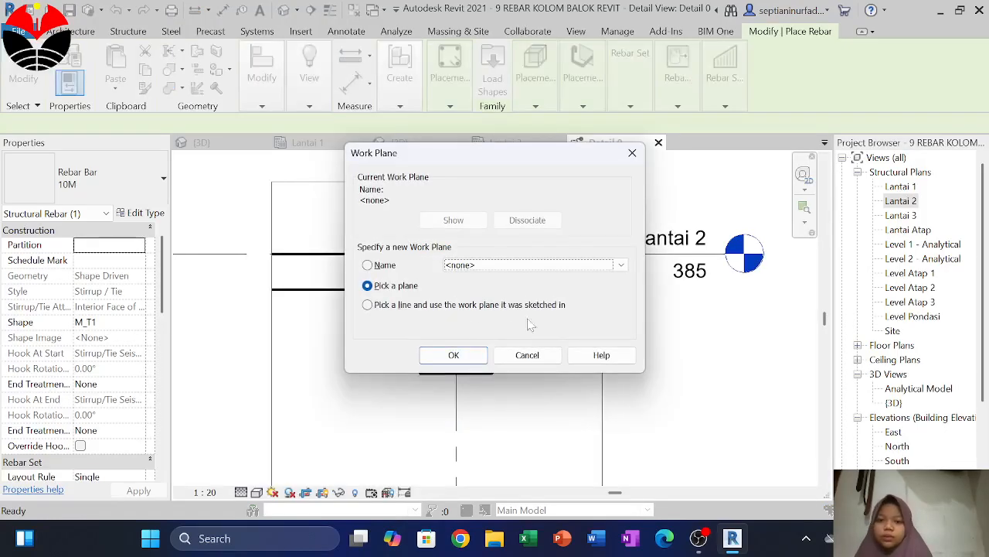
left_click(632, 153)
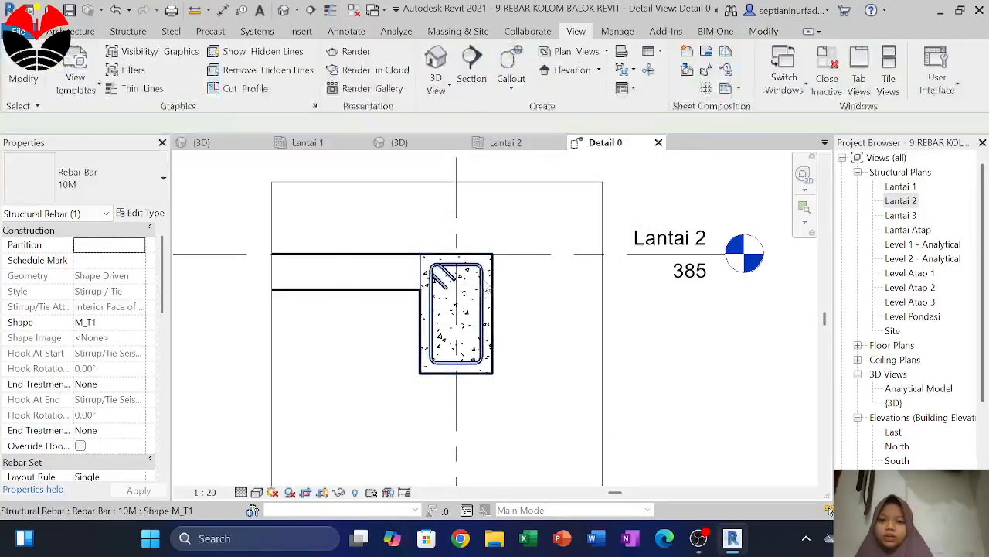
left_click(496, 294)
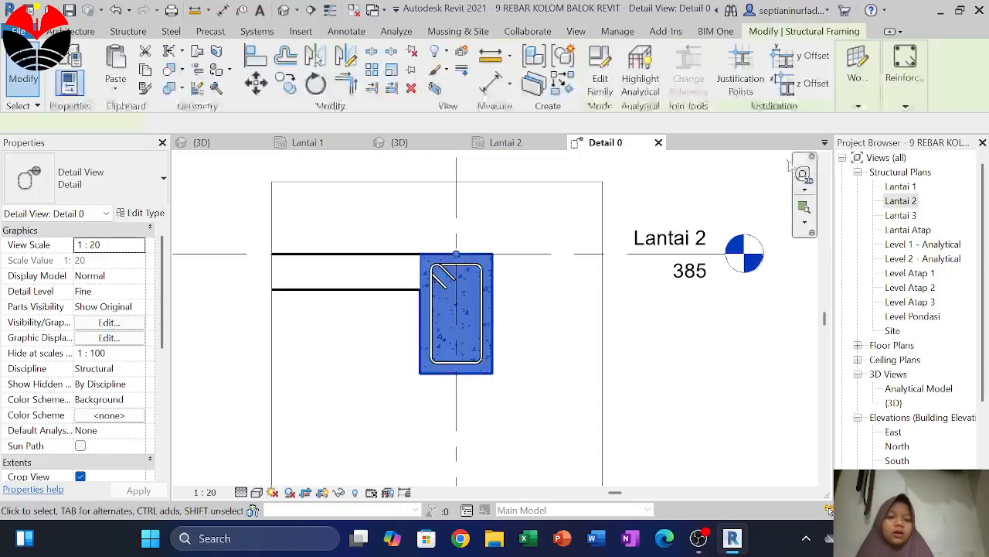
left_click(919, 64)
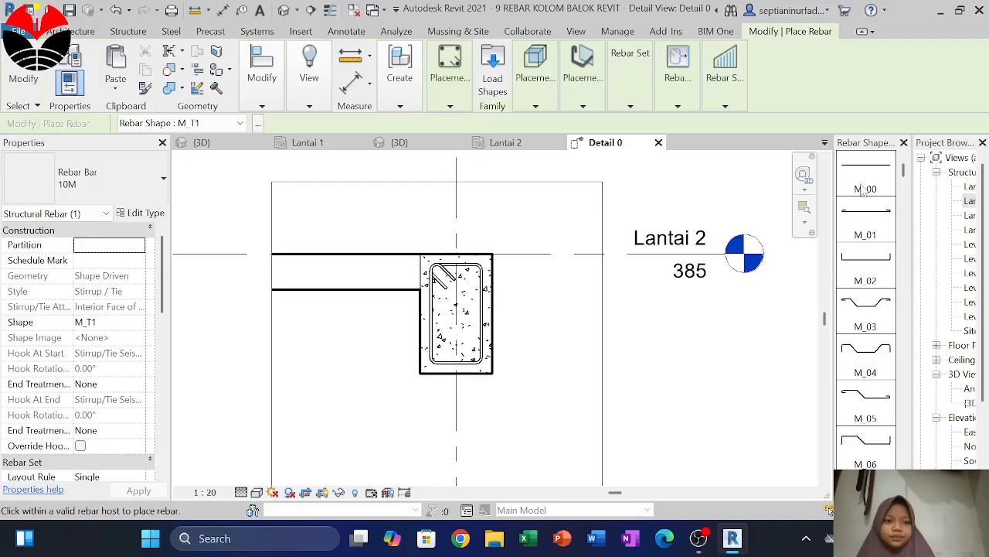
left_click(848, 189)
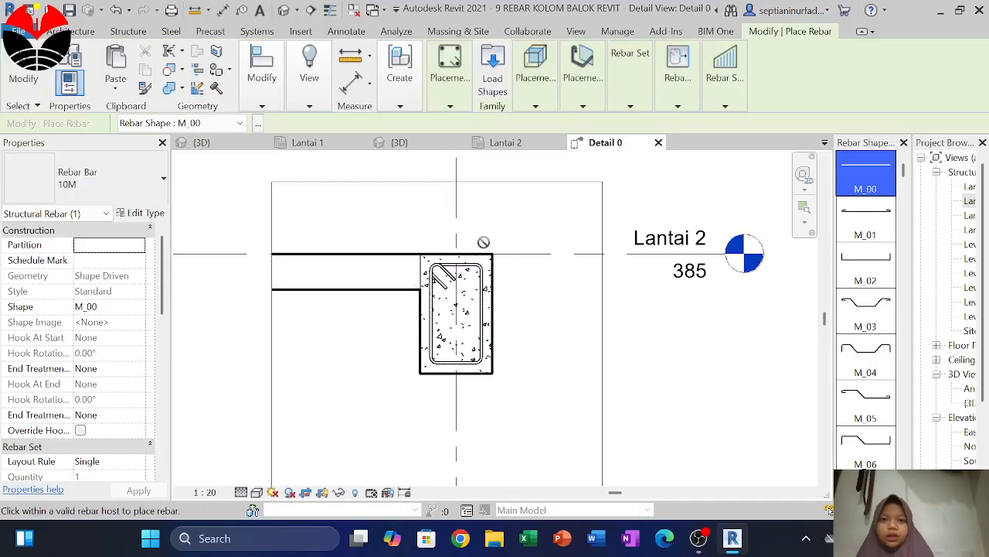
left_click(571, 98)
left_click(631, 147)
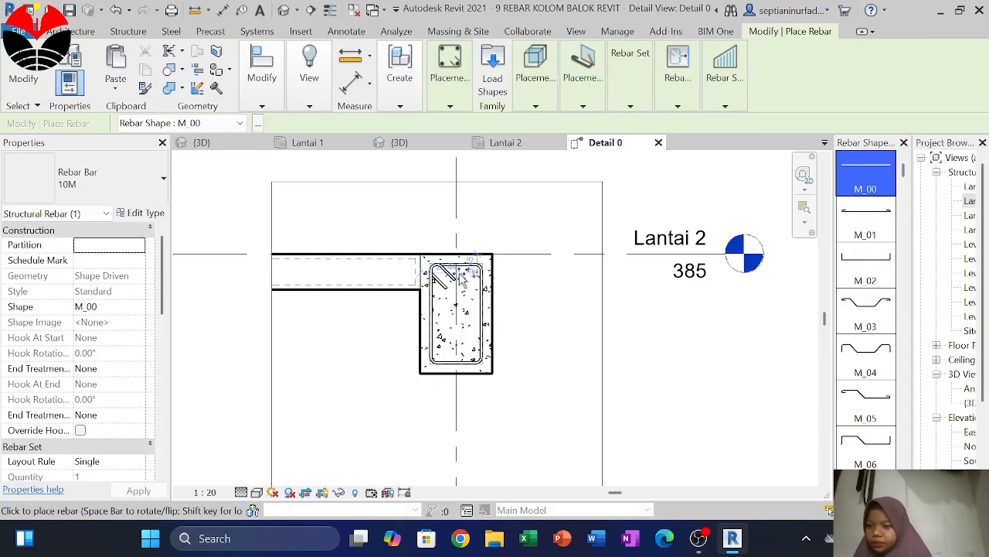
Step: Set the bar type to 22M and the rebar set's layout rule to Fixed Number with a quantity of 4
left_click(85, 178)
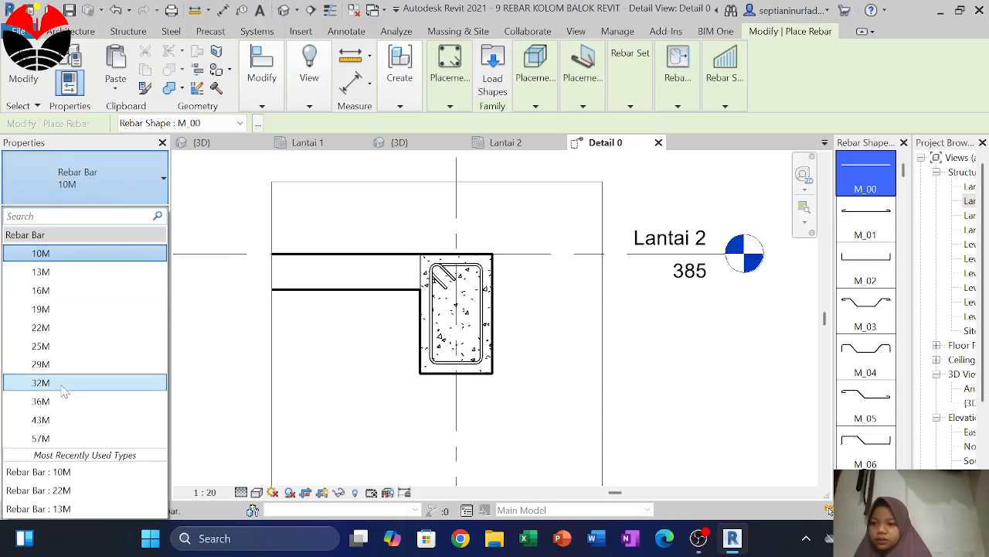
left_click(117, 331)
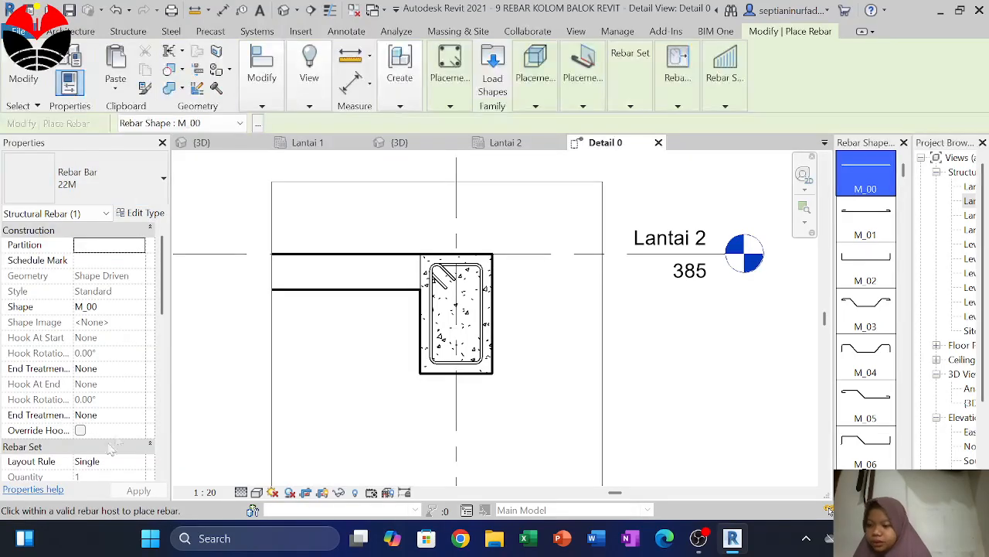
scroll(111, 448, "down", 5)
scroll(101, 300, "up", 1)
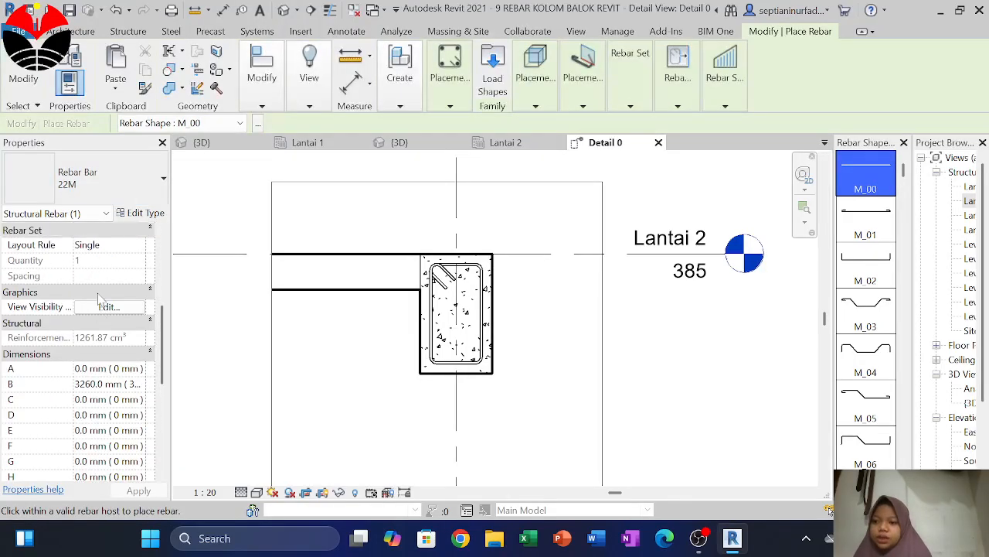
scroll(89, 347, "down", 5)
scroll(89, 346, "up", 10)
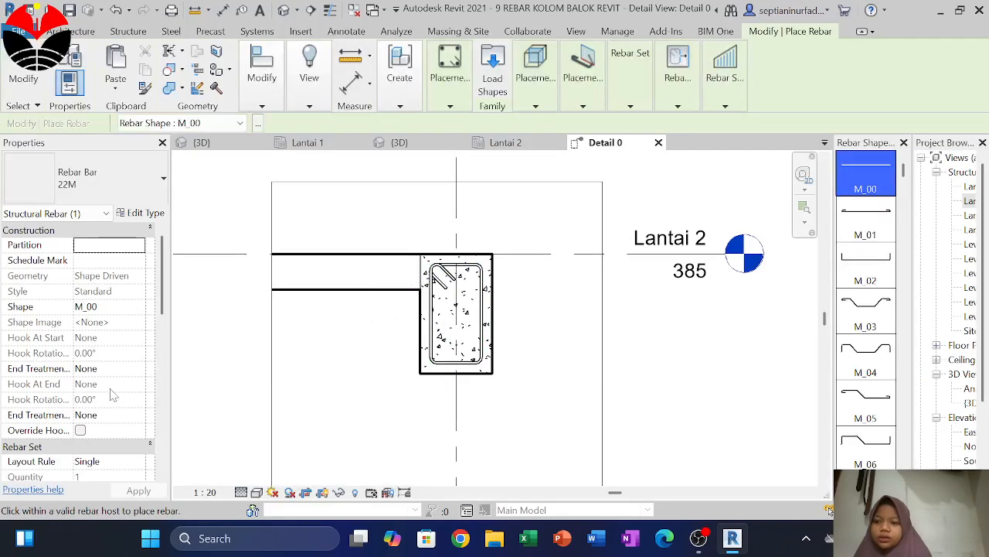
left_click(108, 462)
left_click(140, 461)
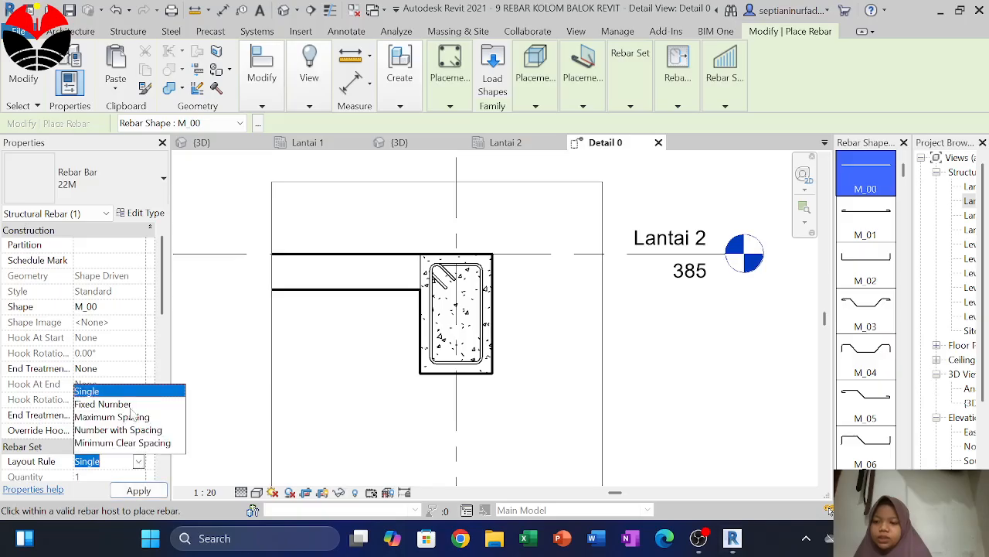
left_click(112, 403)
left_click(91, 477)
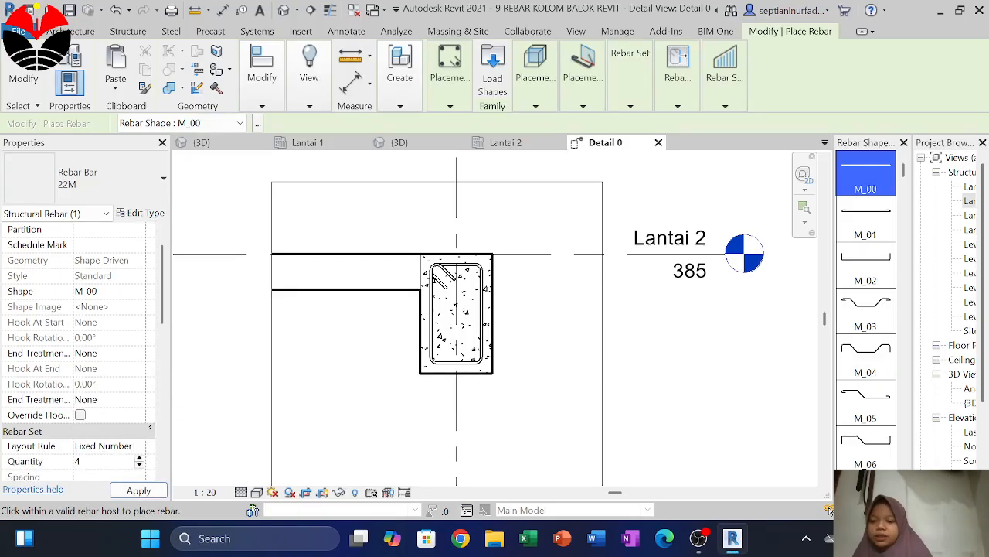
type("4")
left_click(138, 490)
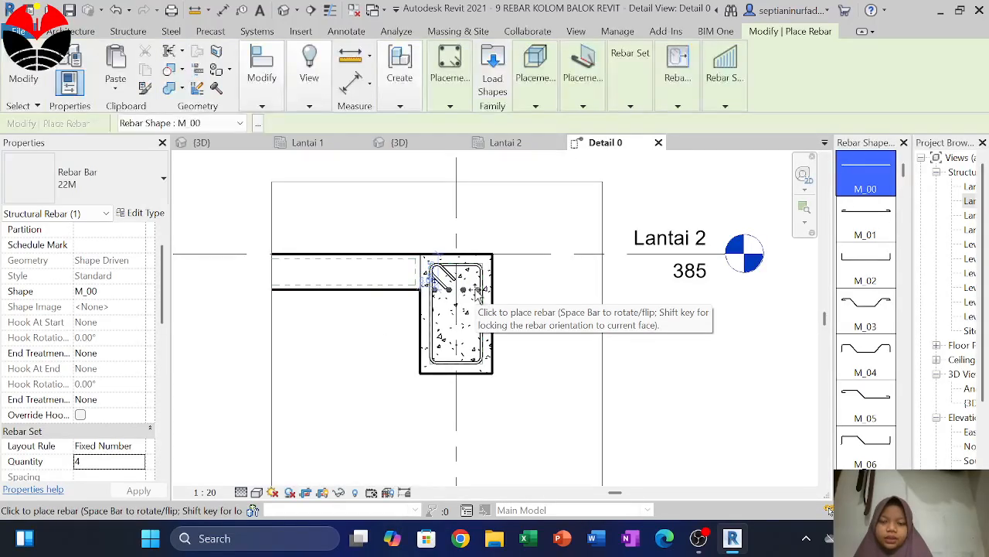
Step: Place three horizontal rows of four 22M bars, shape M_00, inside the beam's stirrup and end rebar placement
left_click(477, 291)
left_click(477, 314)
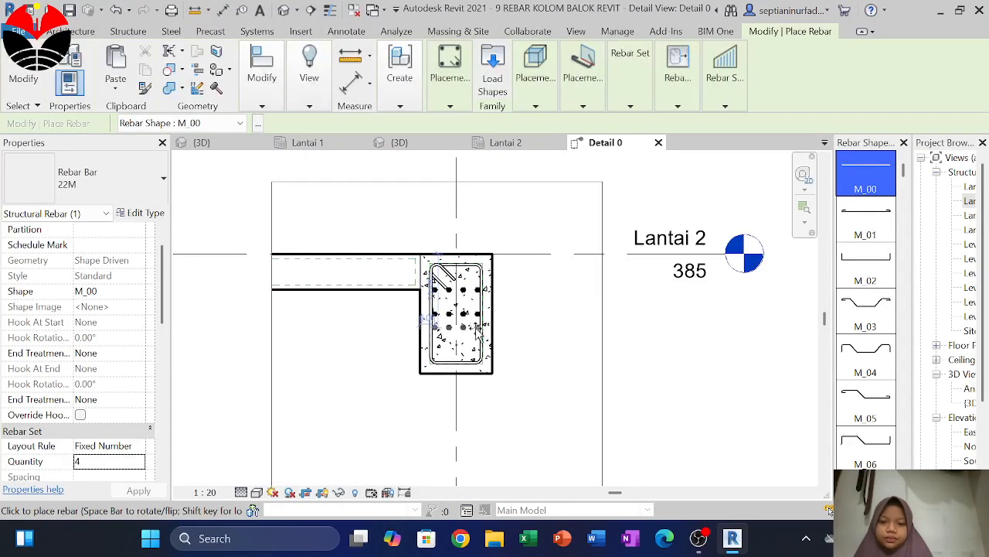
left_click(477, 323)
key("Escape")
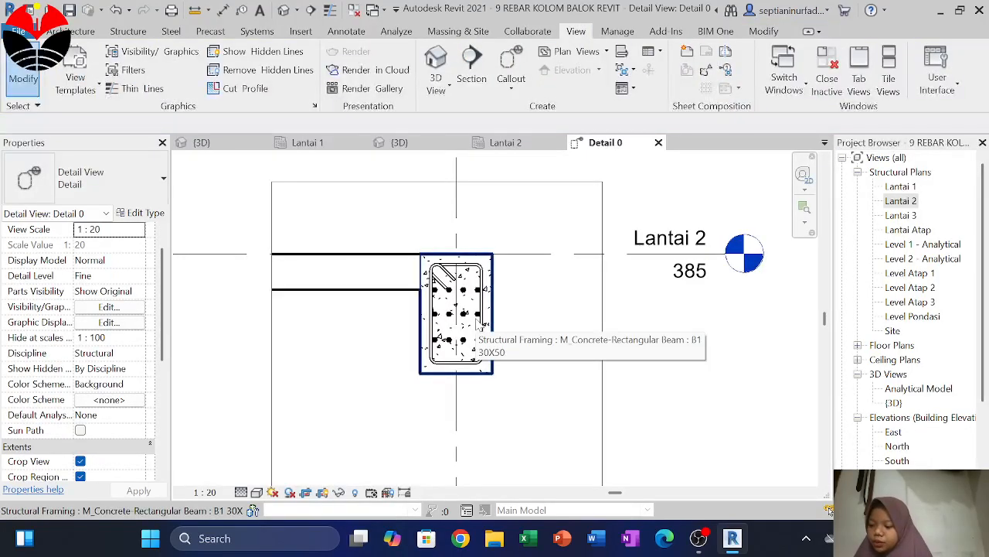
Step: Edit the constraints of the upper bar row so it sits against the stirrup's top segment
left_click(469, 296)
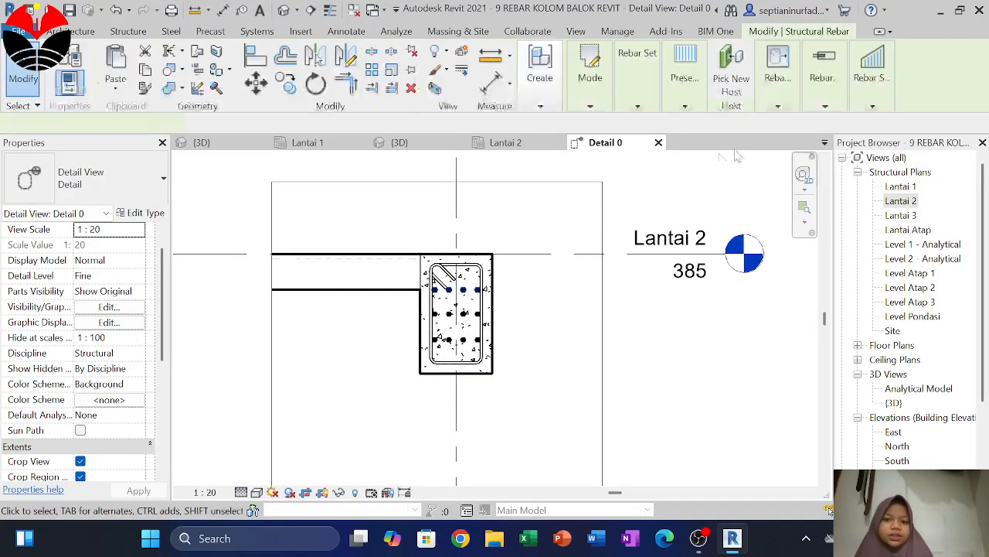
left_click(781, 89)
left_click(777, 154)
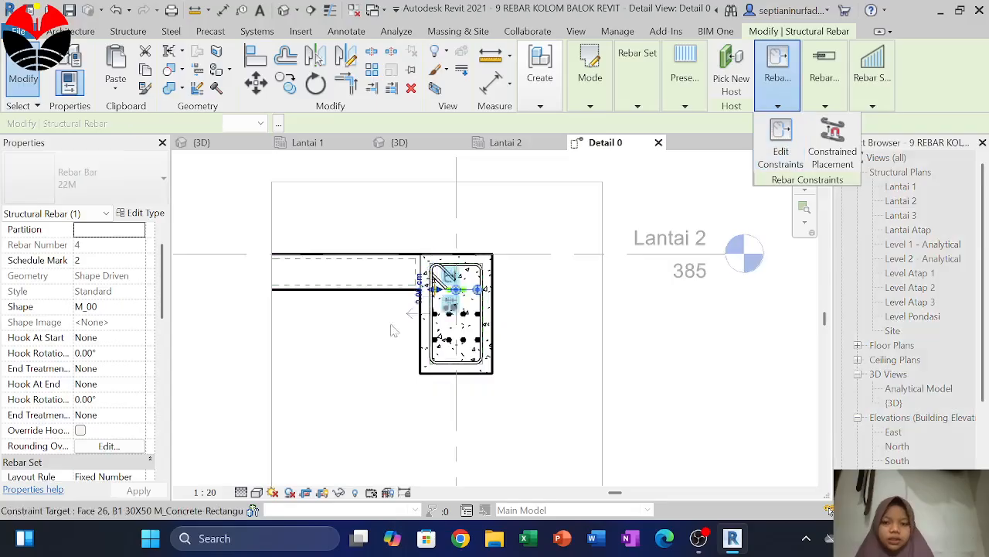
scroll(456, 270, "up", 3)
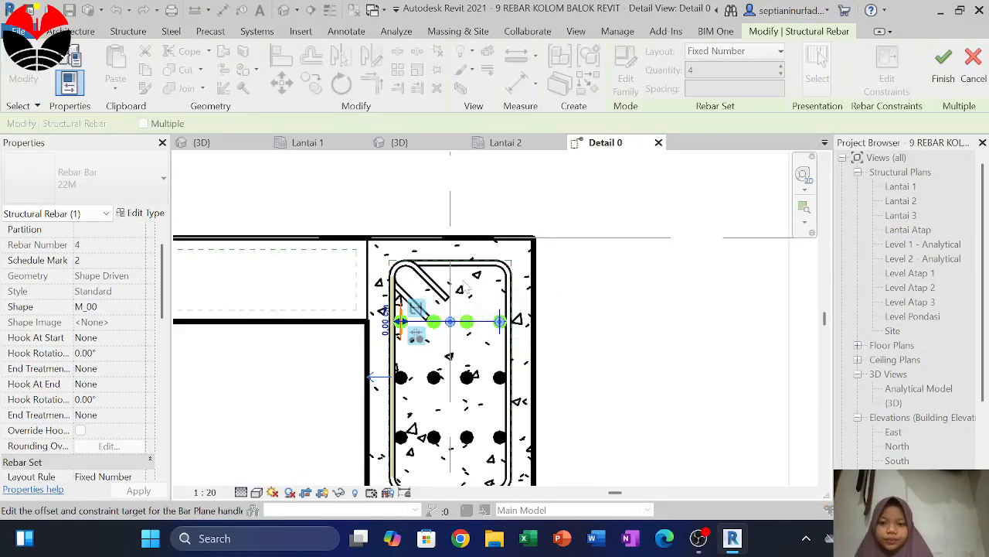
left_click(486, 325)
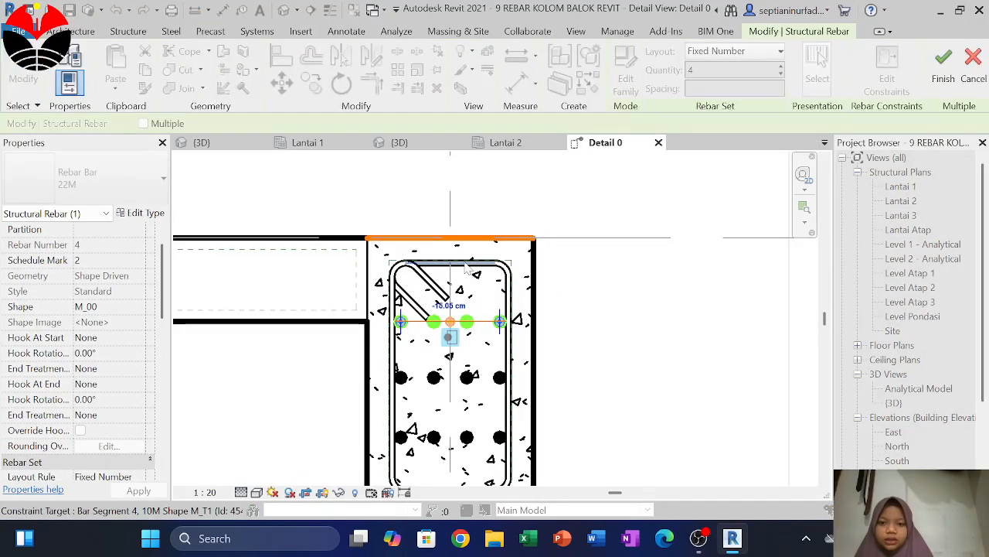
left_click(467, 268)
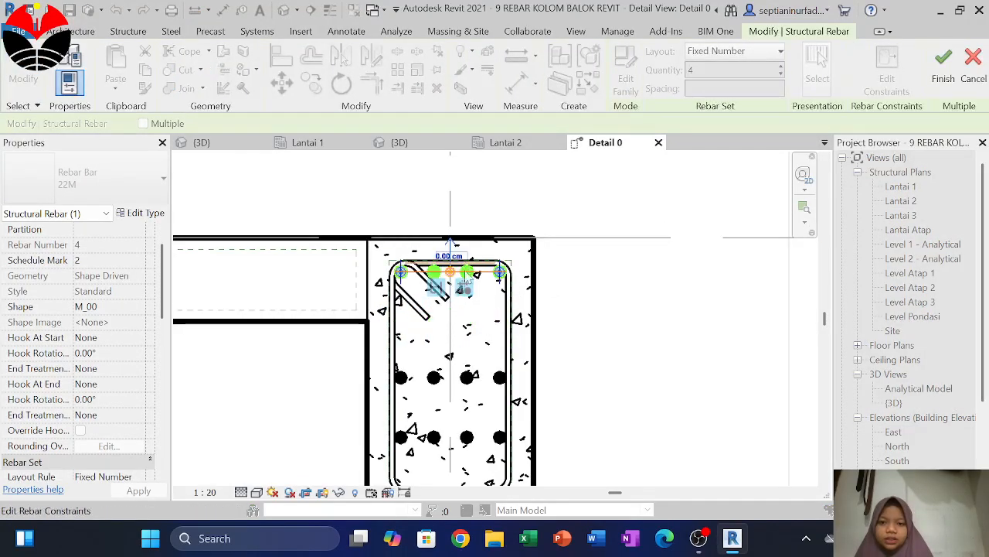
left_click(931, 77)
scroll(474, 332, "down", 2)
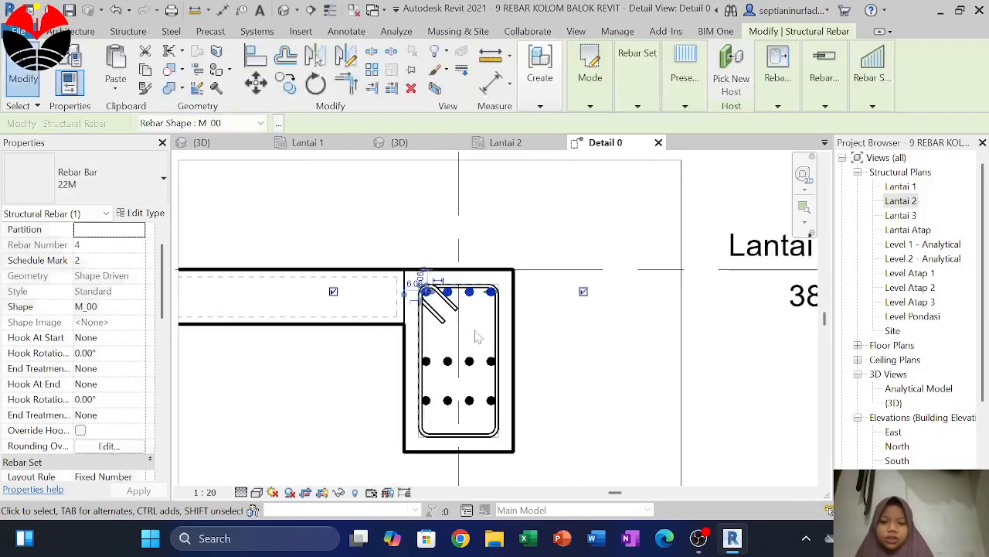
left_click(477, 402)
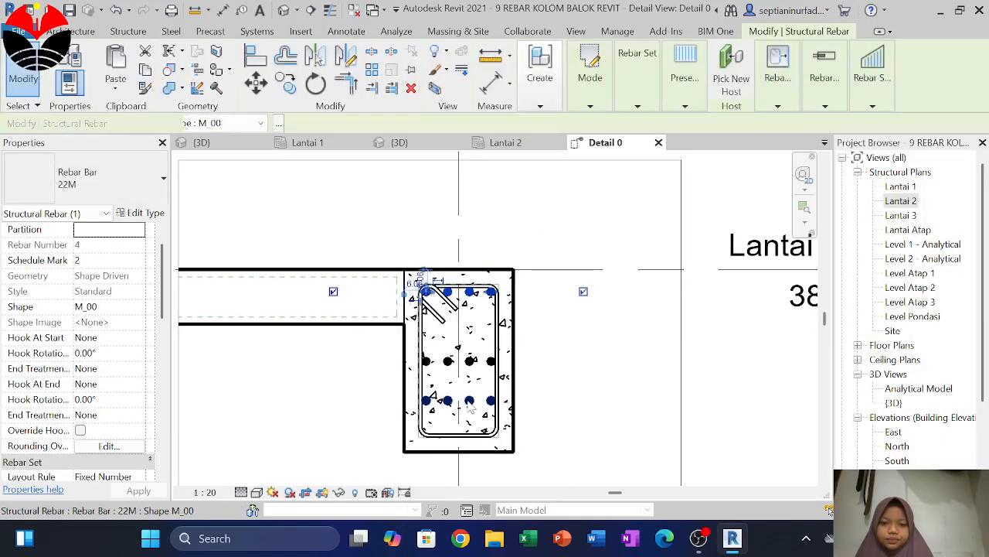
left_click(778, 106)
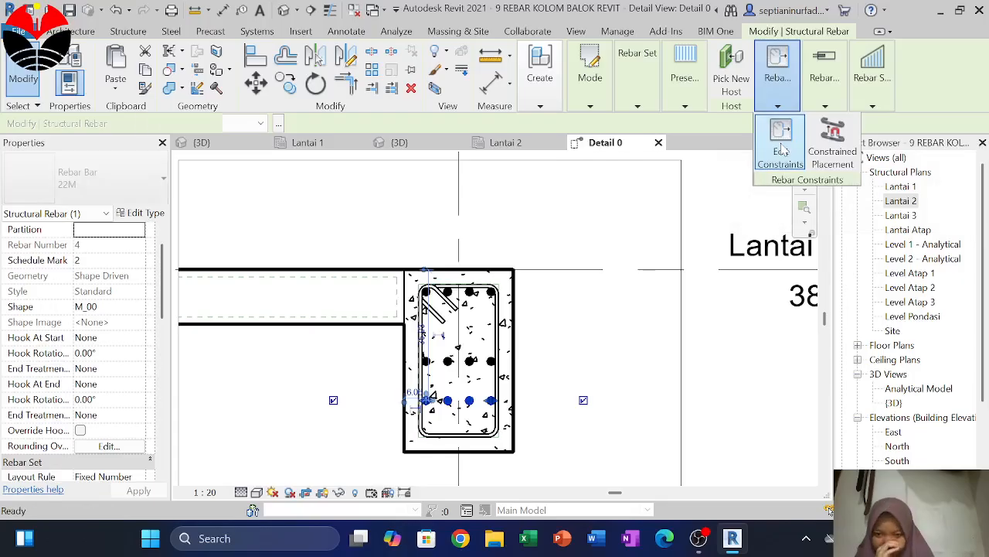
left_click(781, 143)
scroll(461, 415, "up", 4)
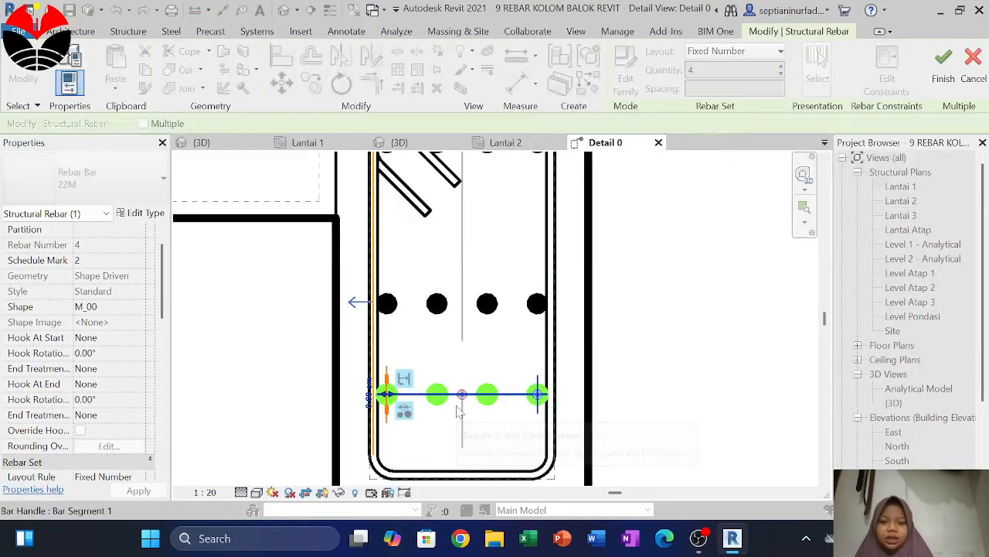
left_click(508, 397)
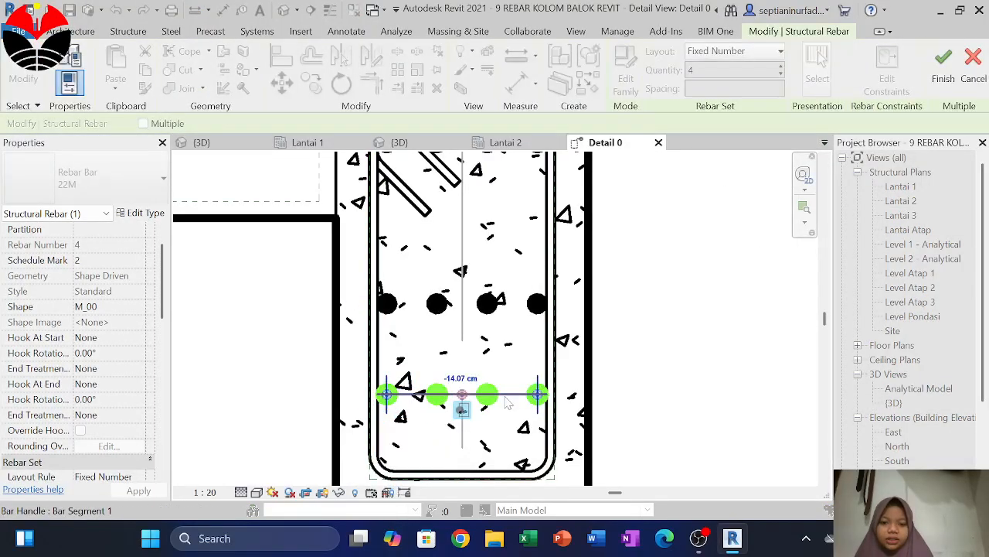
left_click(475, 483)
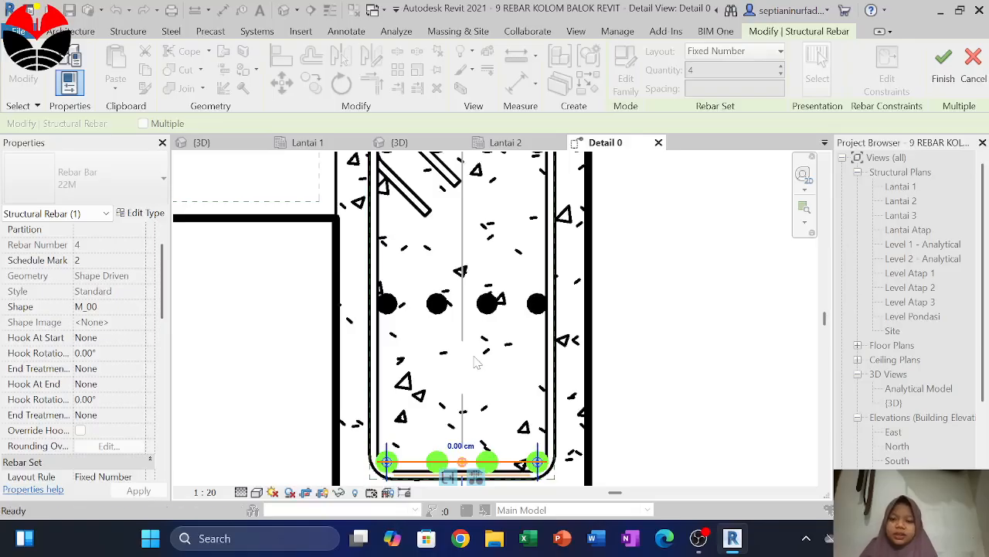
key("Escape")
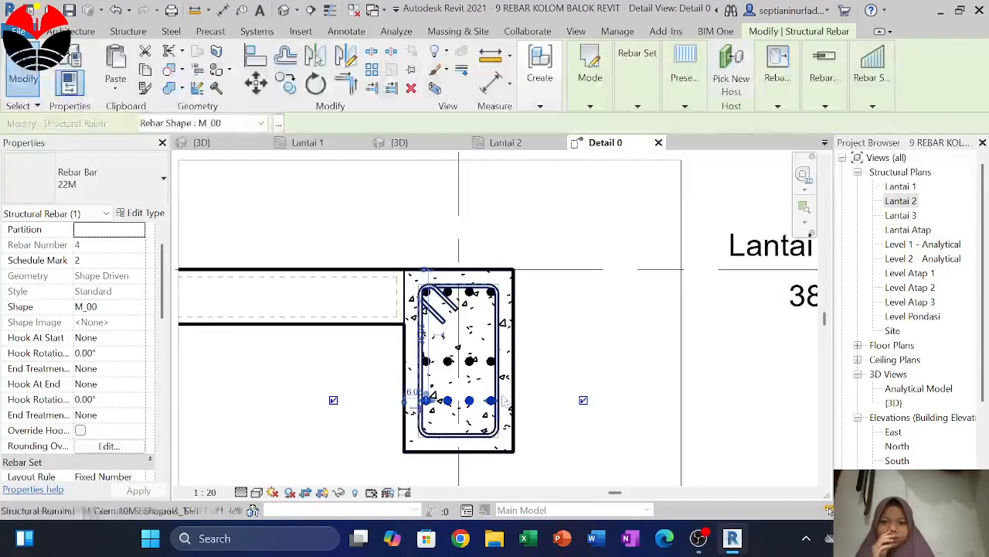
Step: Edit the constraints of the lowest bar row so it sits against the stirrup's bottom segment
left_click(787, 102)
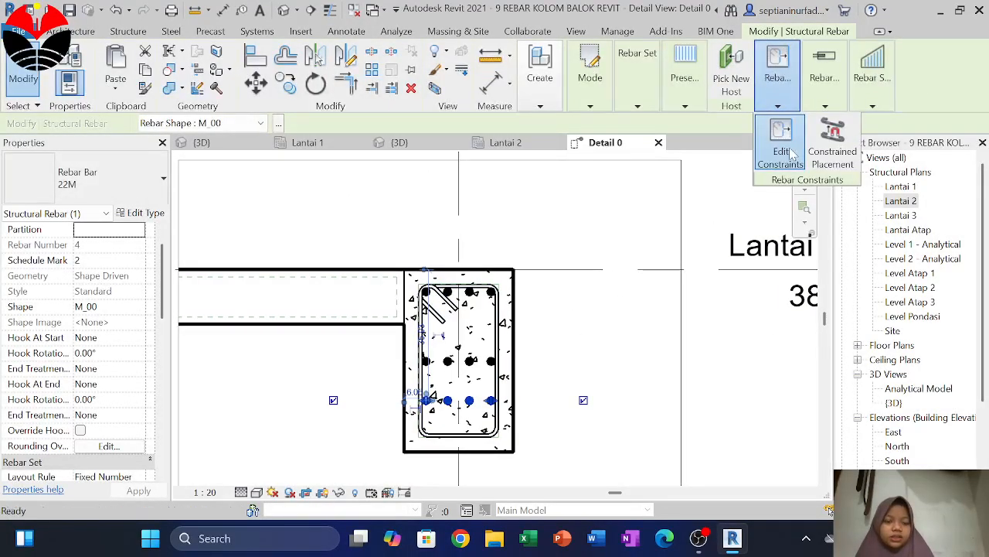
left_click(778, 153)
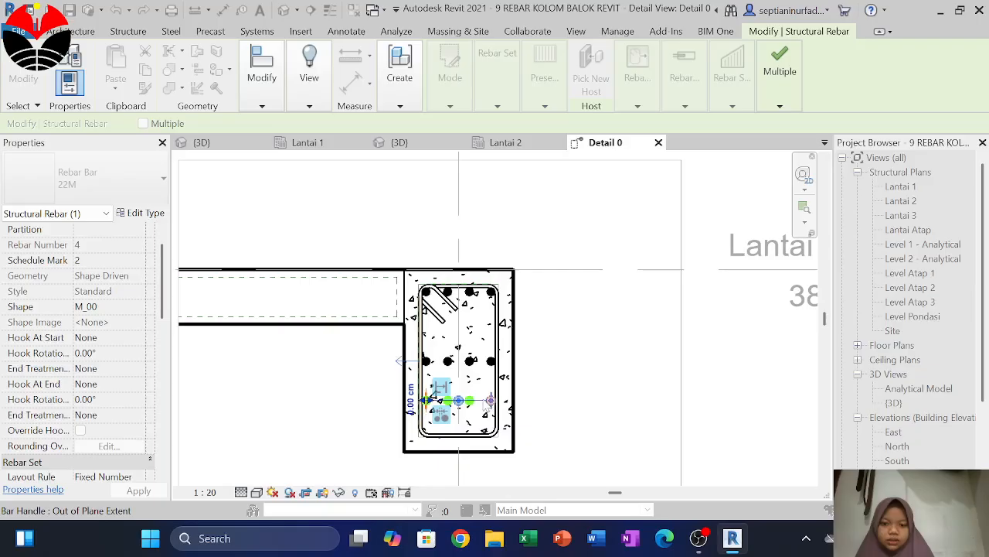
scroll(483, 402, "up", 4)
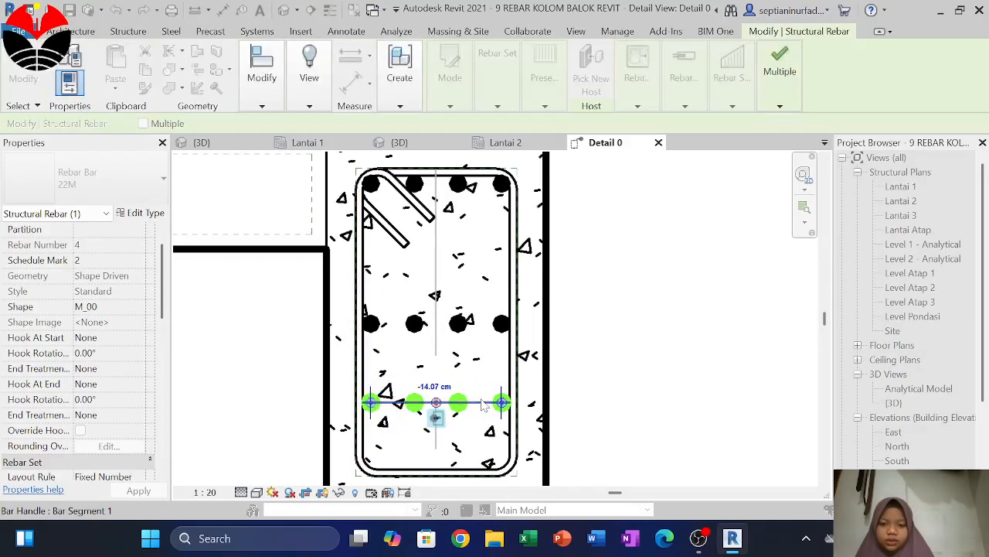
left_click(461, 478)
left_click(778, 73)
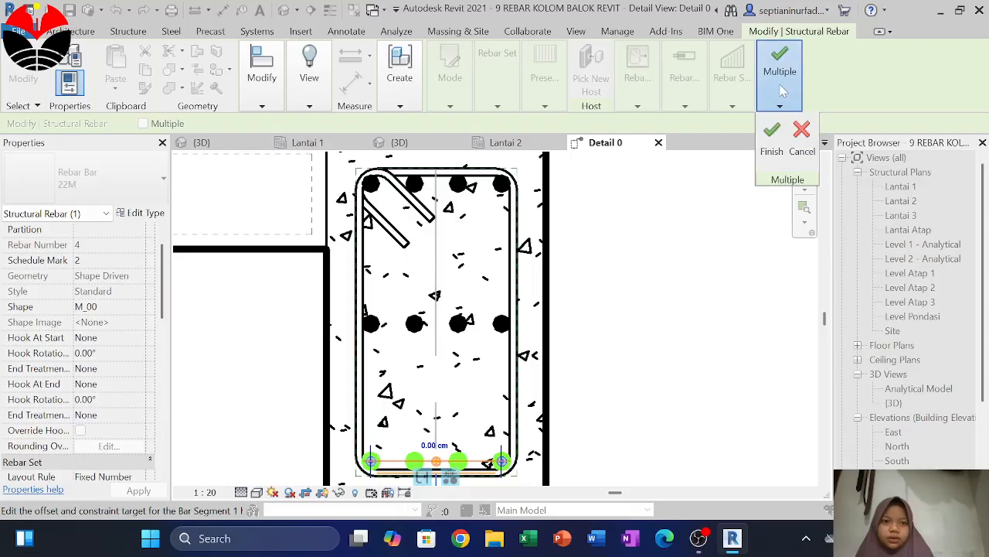
left_click(772, 150)
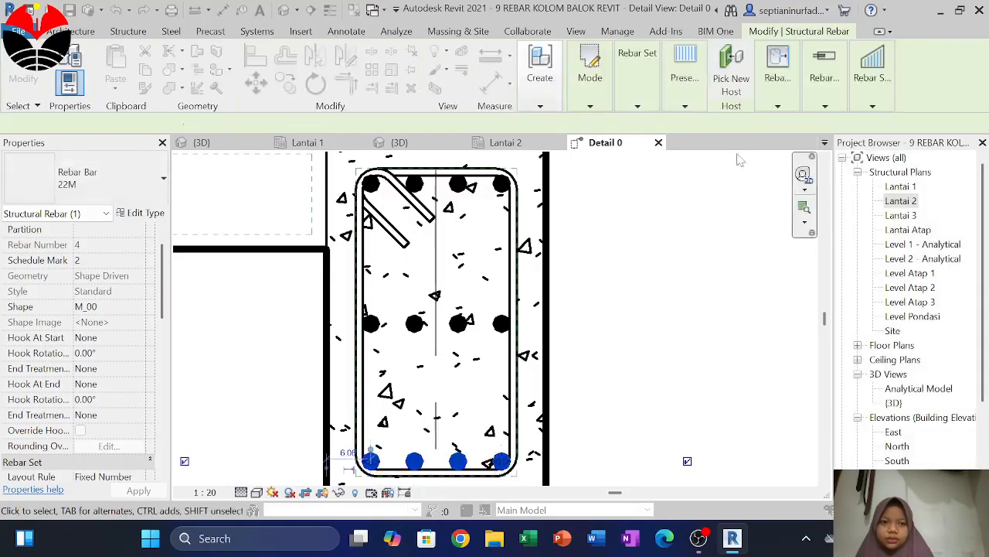
Step: Set the quantity of the middle rebar row to 2 and apply it
left_click(455, 338)
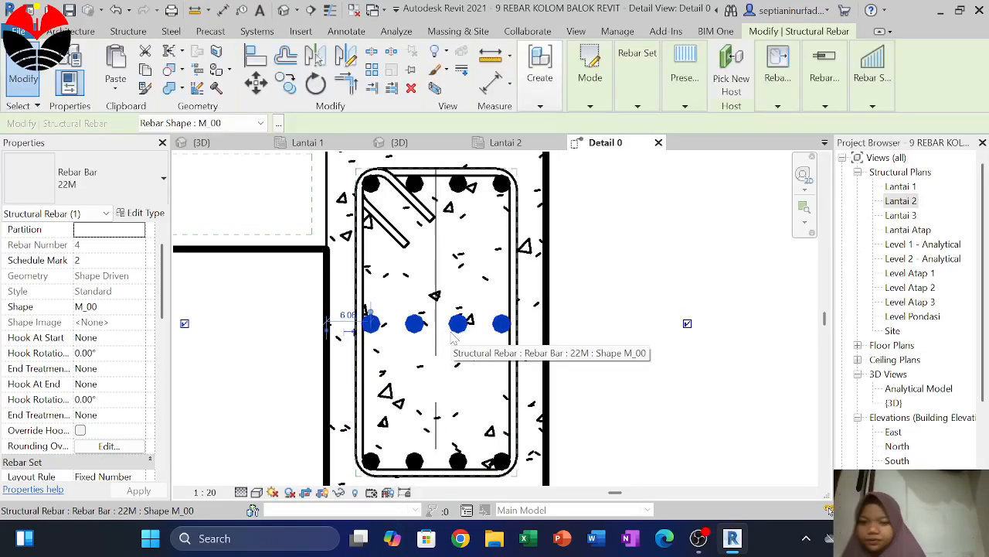
scroll(148, 338, "down", 5)
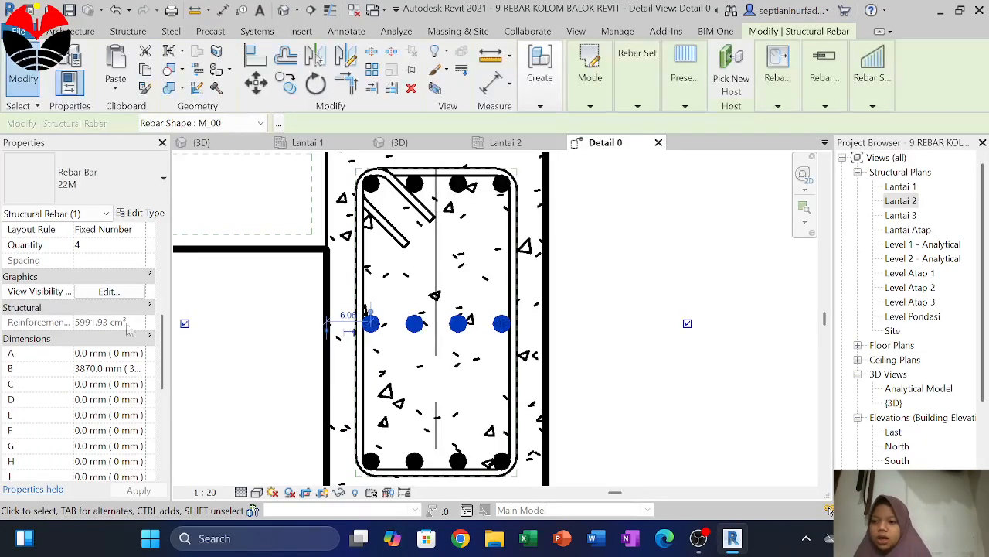
left_click(94, 246)
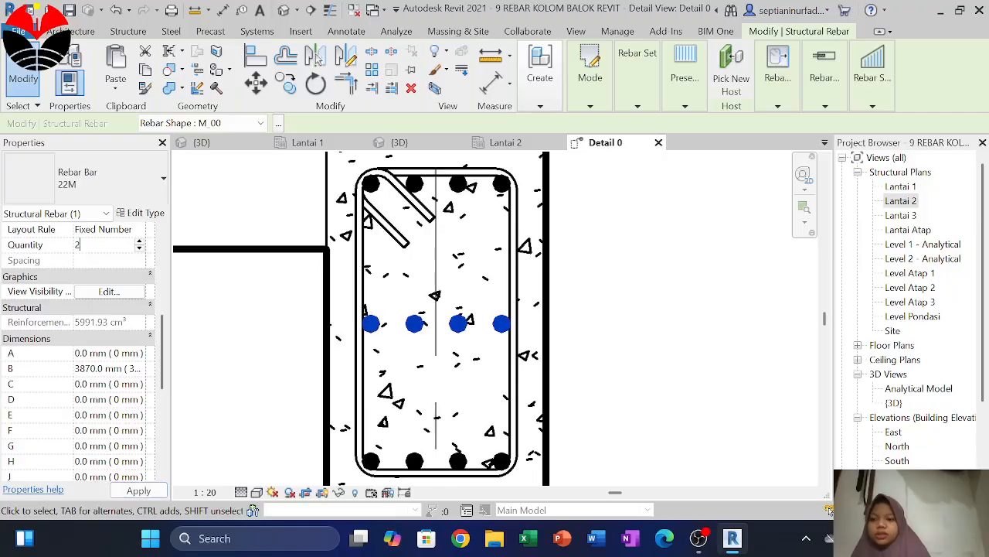
left_click(120, 493)
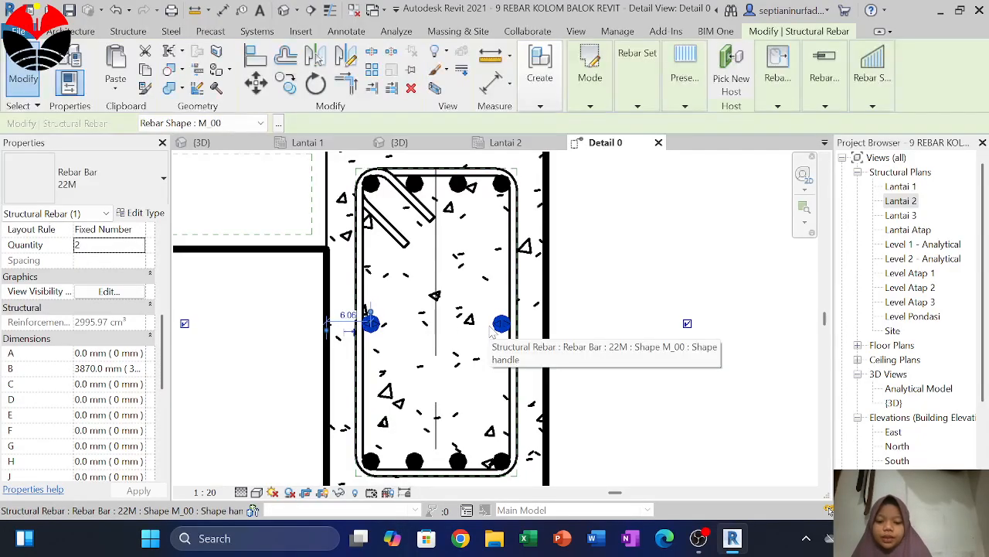
Step: Move the two-bar row vertically up to just below the stirrup hooks, beneath the top bar row
key("m")
key("v")
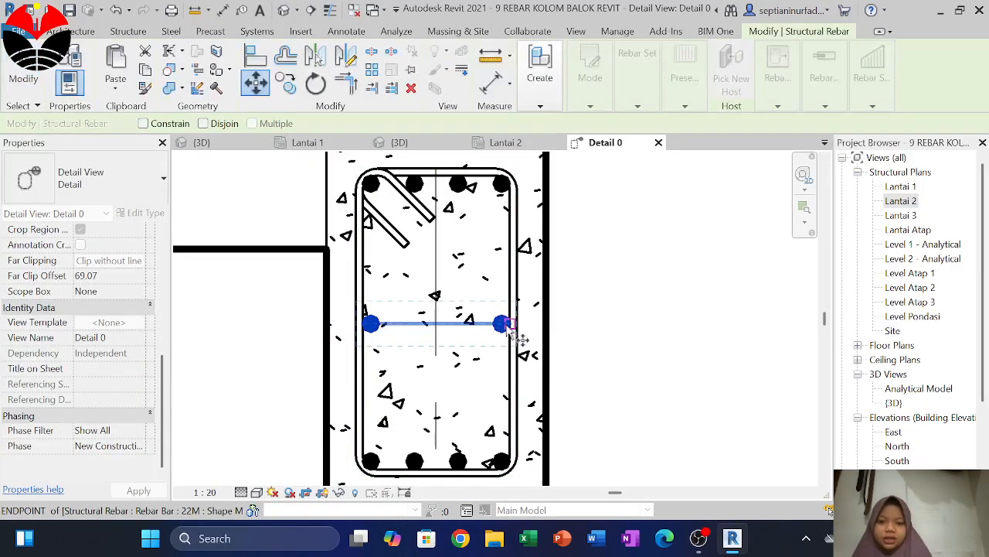
left_click(506, 323)
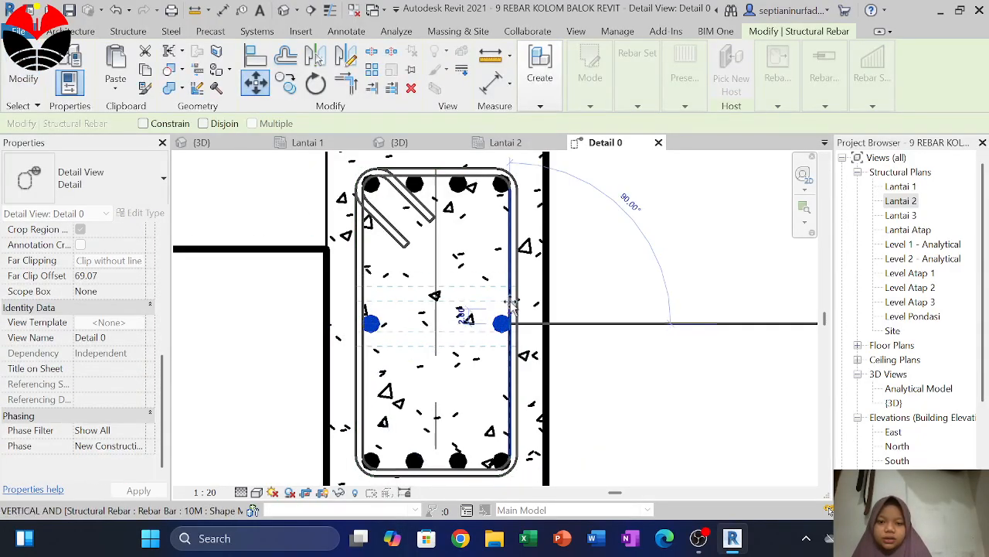
left_click(504, 244)
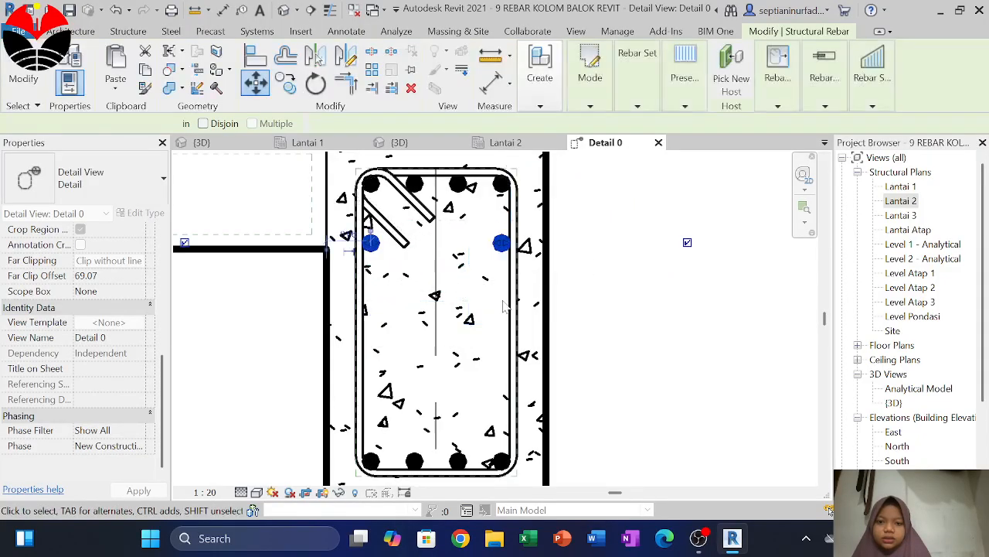
key("m")
key("v")
left_click(505, 244)
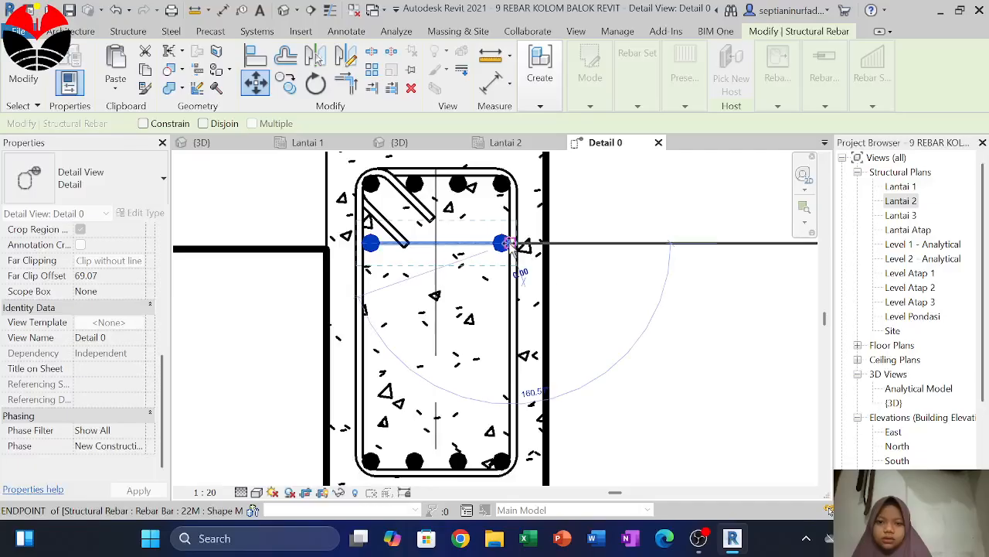
left_click(508, 258)
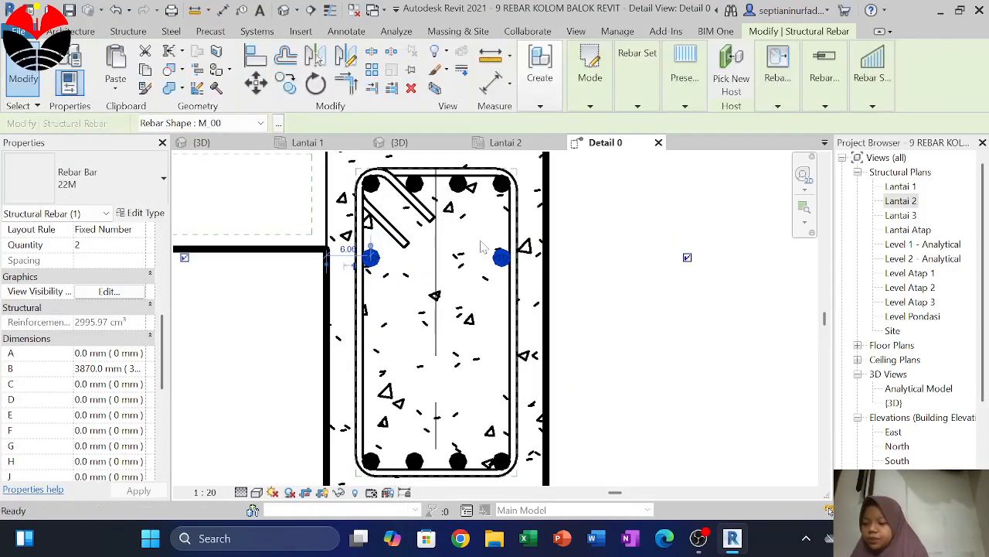
key("Escape")
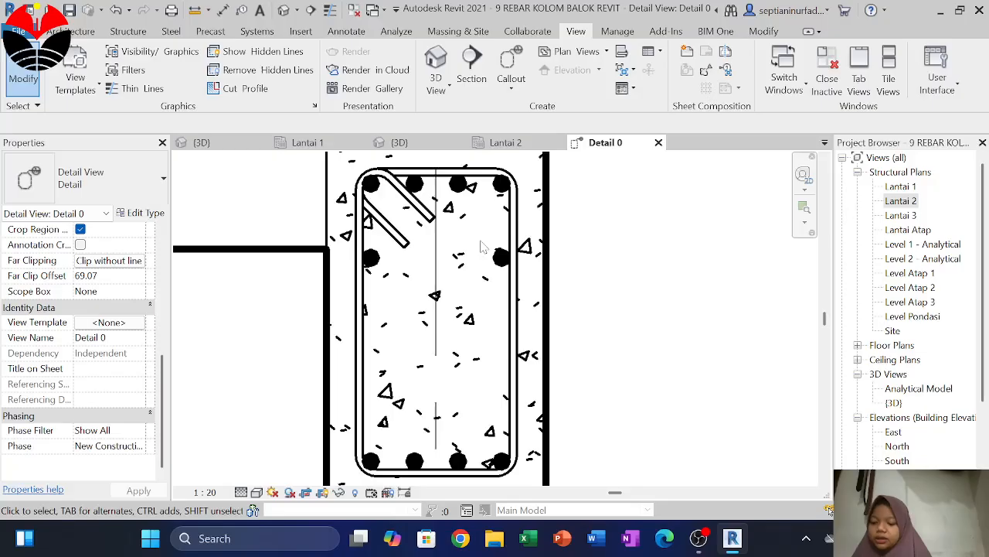
Step: Start placing rebar in the B1 30X50 beam with bar type 13M
left_click(546, 264)
scroll(545, 264, "down", 2)
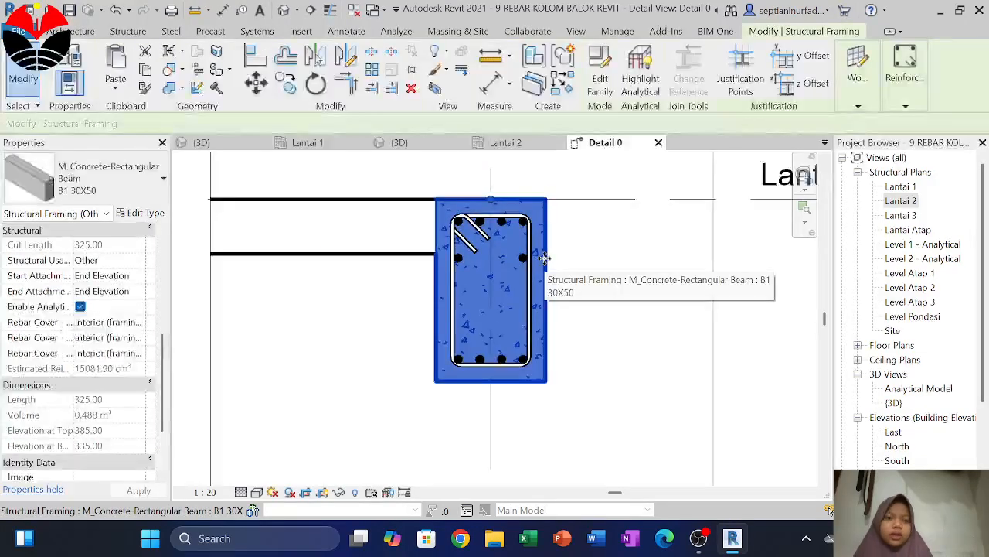
mouse_move(898, 99)
left_click(898, 133)
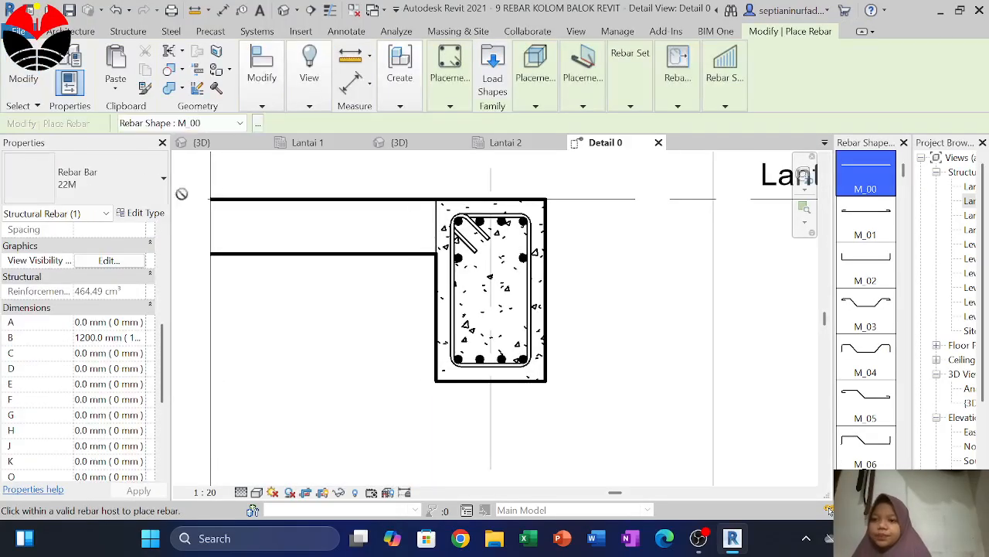
left_click(122, 186)
left_click(62, 273)
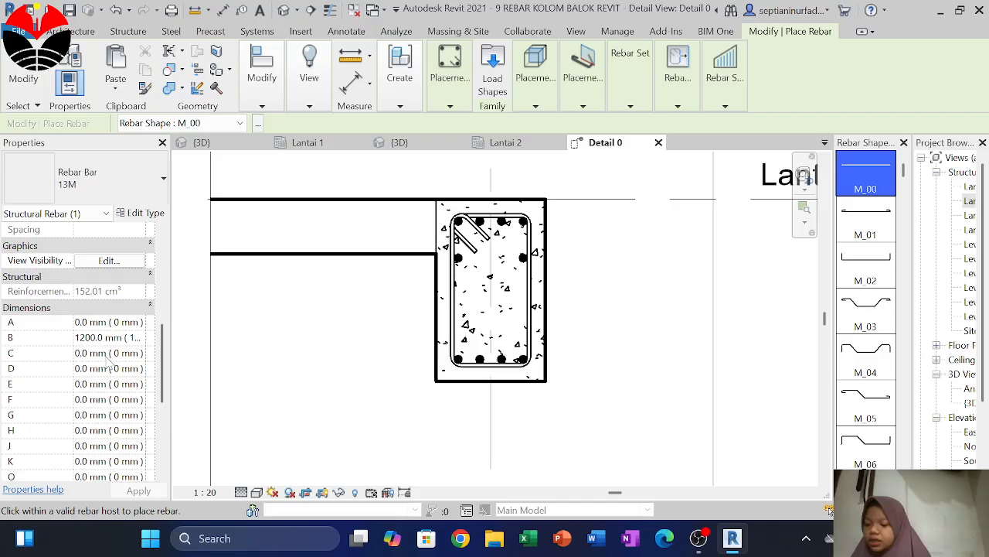
Step: Set the layout rule of the new 13M rebar set to Fixed Number
scroll(109, 361, "down", 5)
scroll(114, 354, "up", 10)
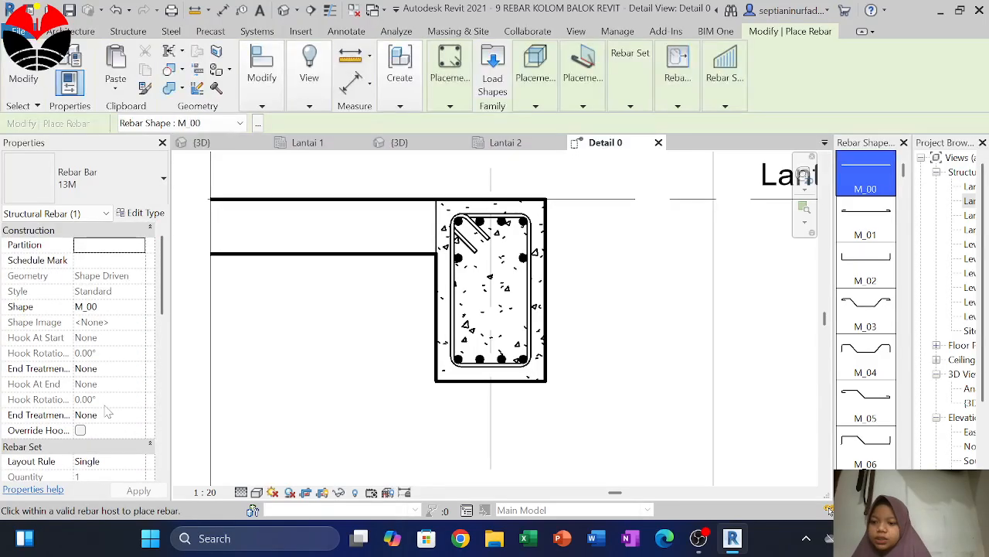
scroll(108, 414, "down", 2)
left_click(124, 430)
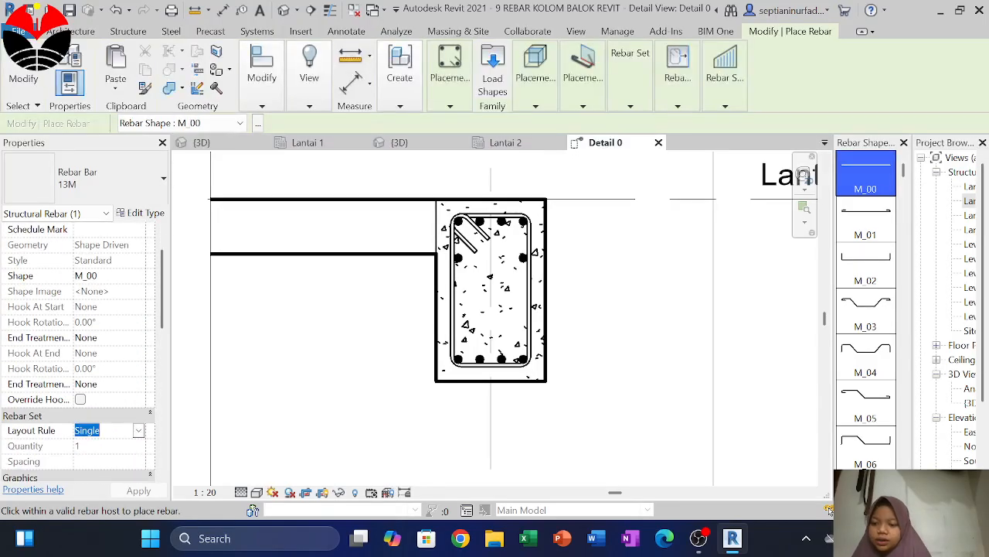
left_click(138, 431)
left_click(103, 459)
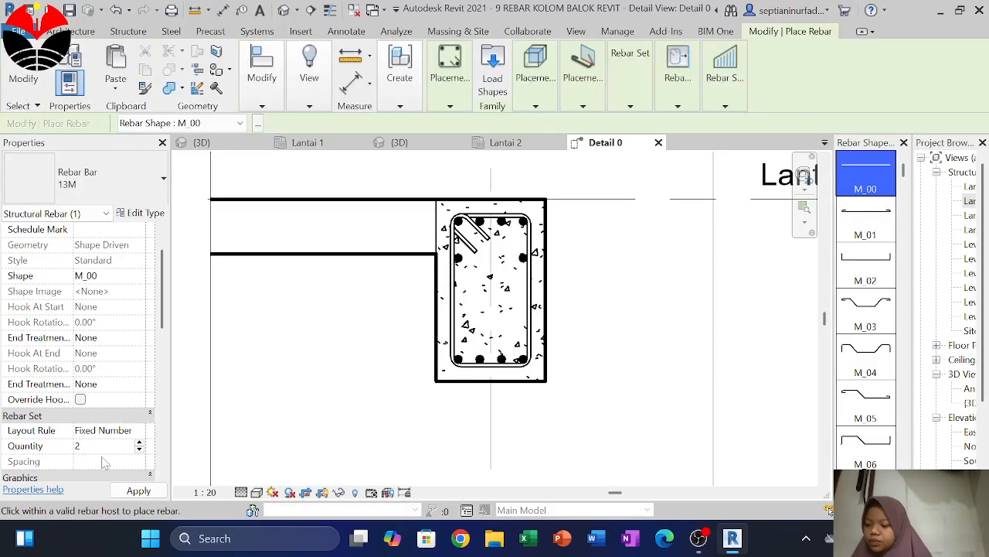
Step: Apply a quantity of 2 to the 13M rebar set and place the row at about mid-height inside the stirrup
left_click(122, 493)
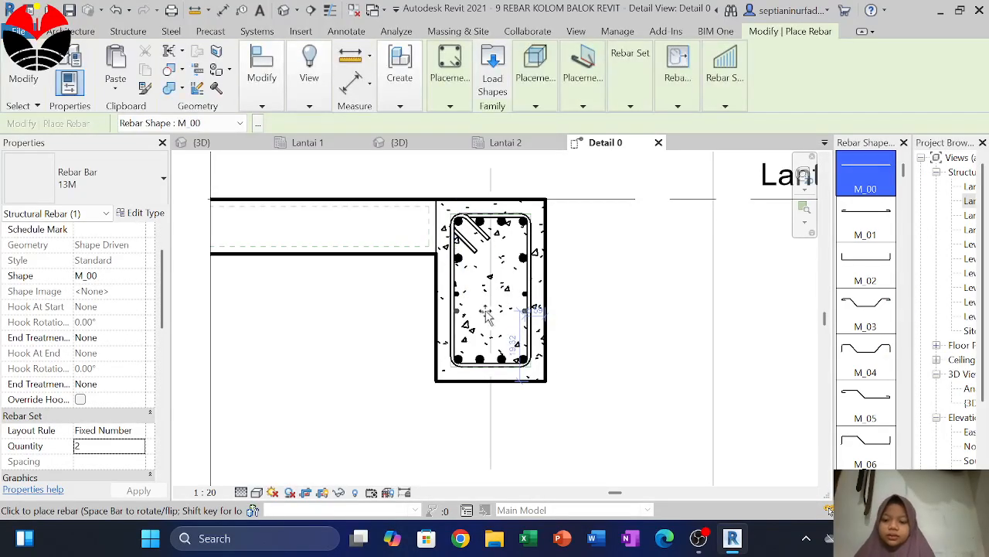
key("Escape")
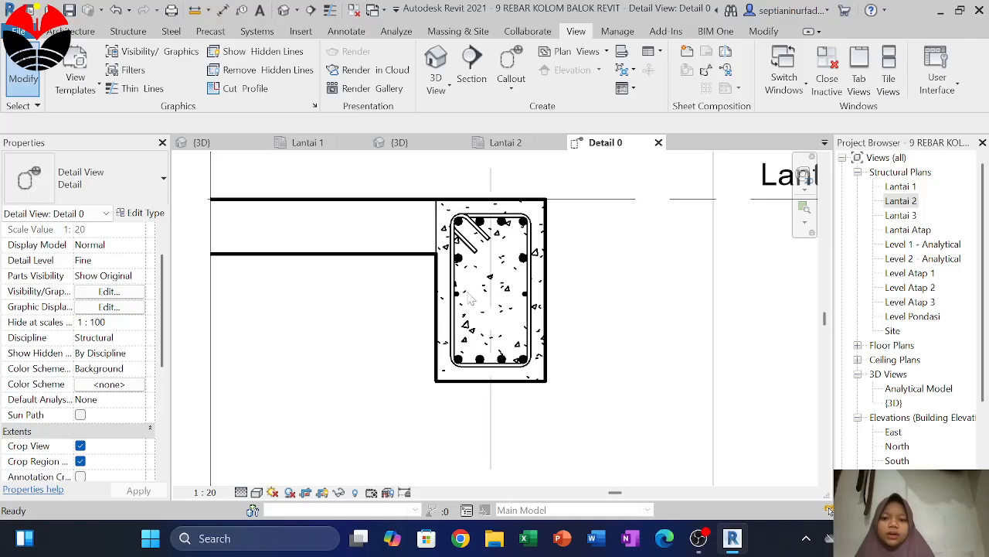
key("l")
key("i")
left_click(632, 152)
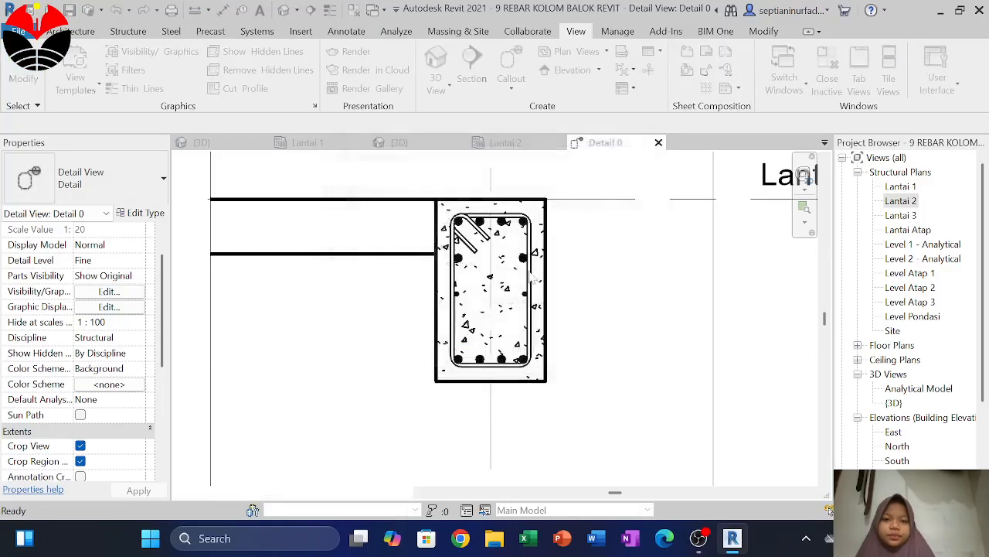
Step: Draw a horizontal detail line 22.00 long across the stirrup, from the midpoint of its left side to its right side
key("d")
key("l")
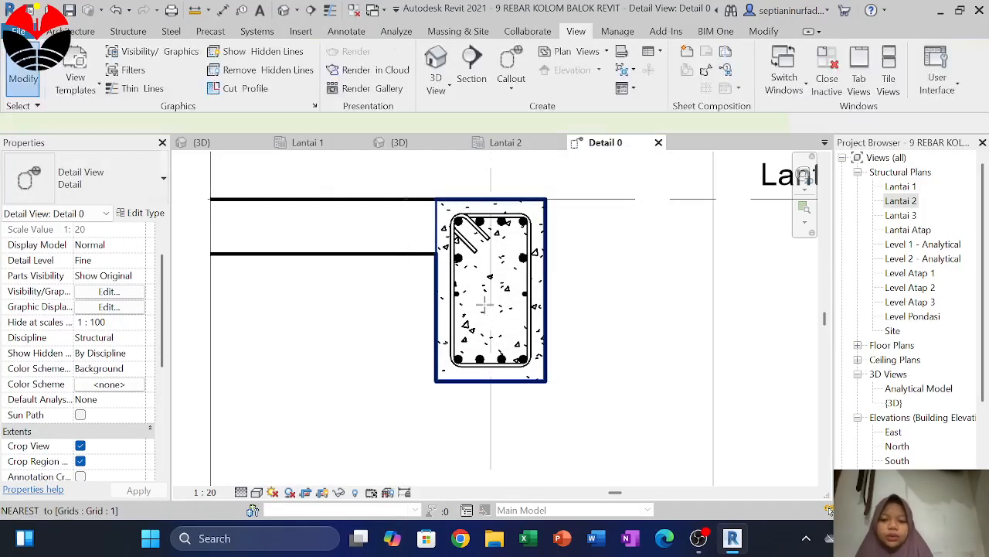
scroll(456, 295, "up", 3)
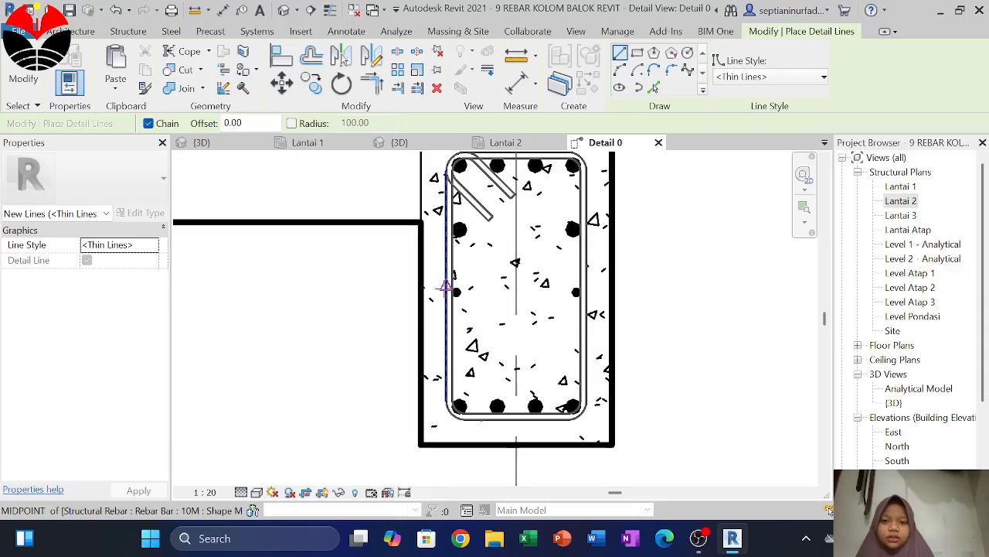
left_click(446, 287)
left_click(587, 288)
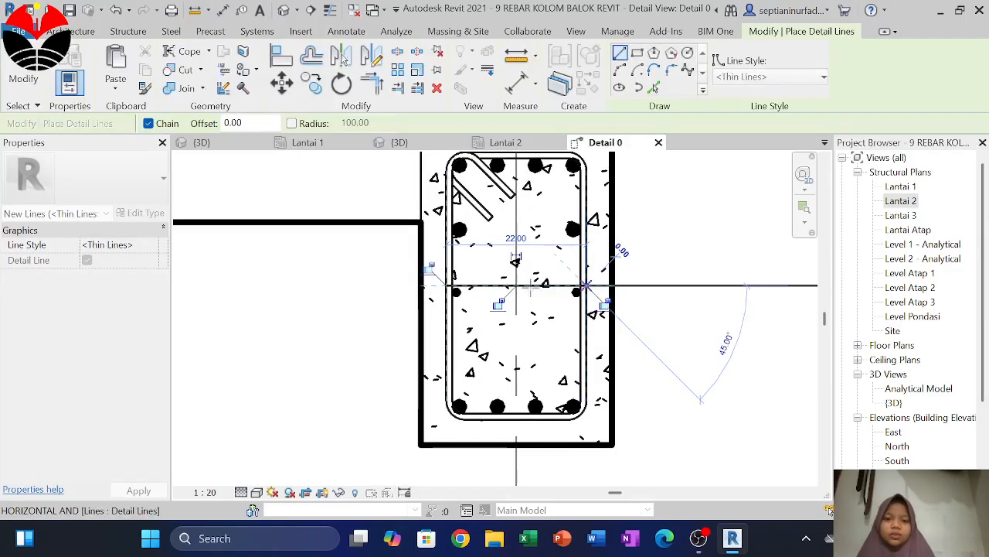
key("Escape")
key("Escape")
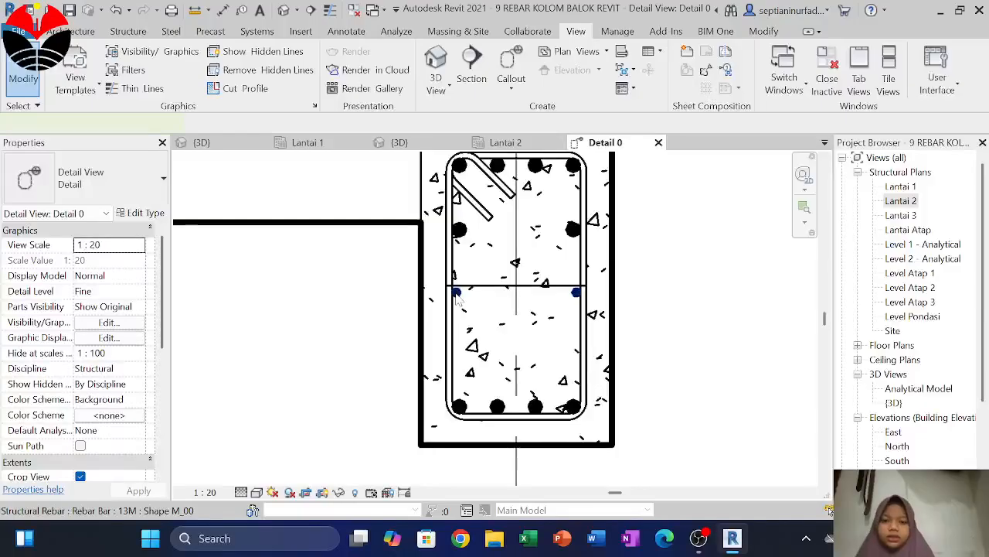
Step: Move the two-bar 13M row vertically up by about 3.6, to above the horizontal detail line
left_click(458, 300)
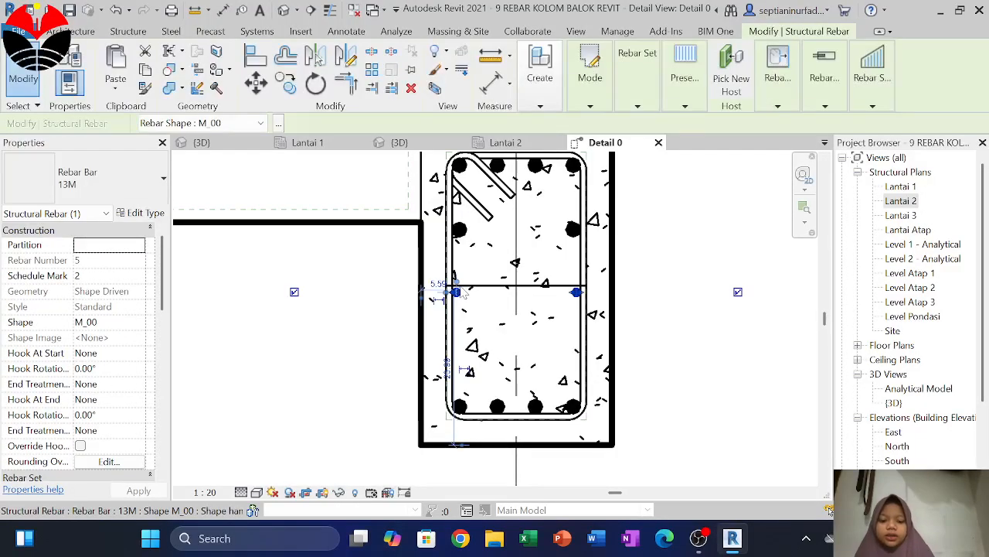
key("m")
key("v")
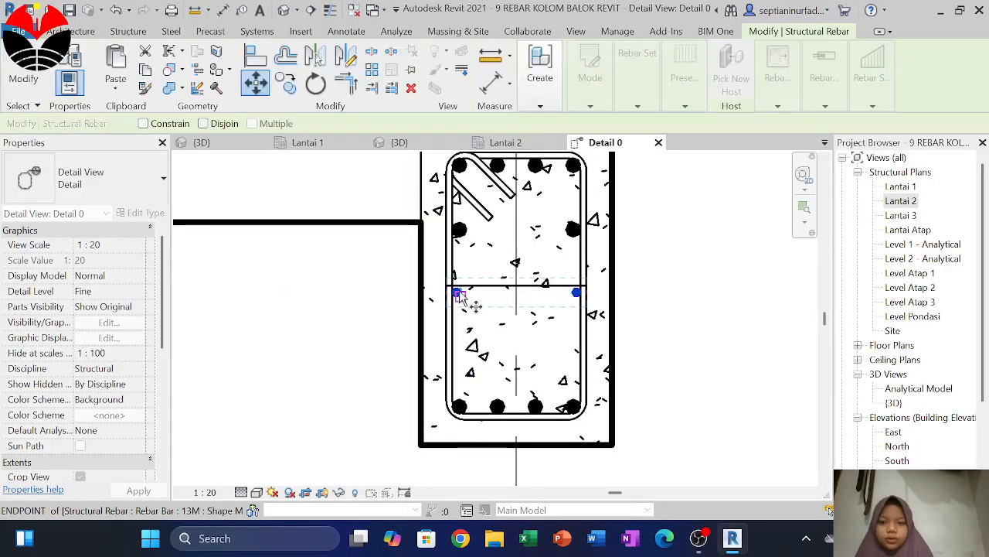
scroll(458, 294, "up", 3)
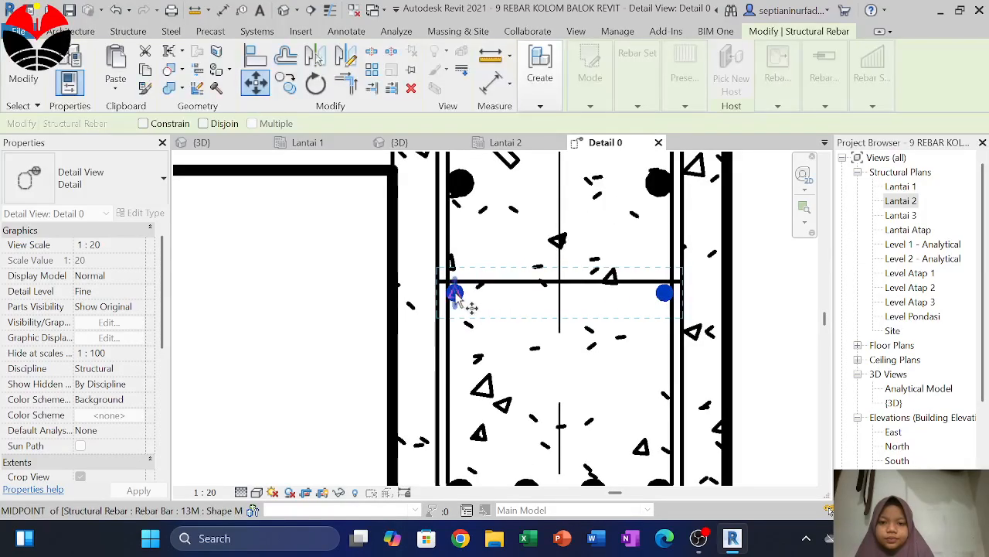
left_click(456, 292)
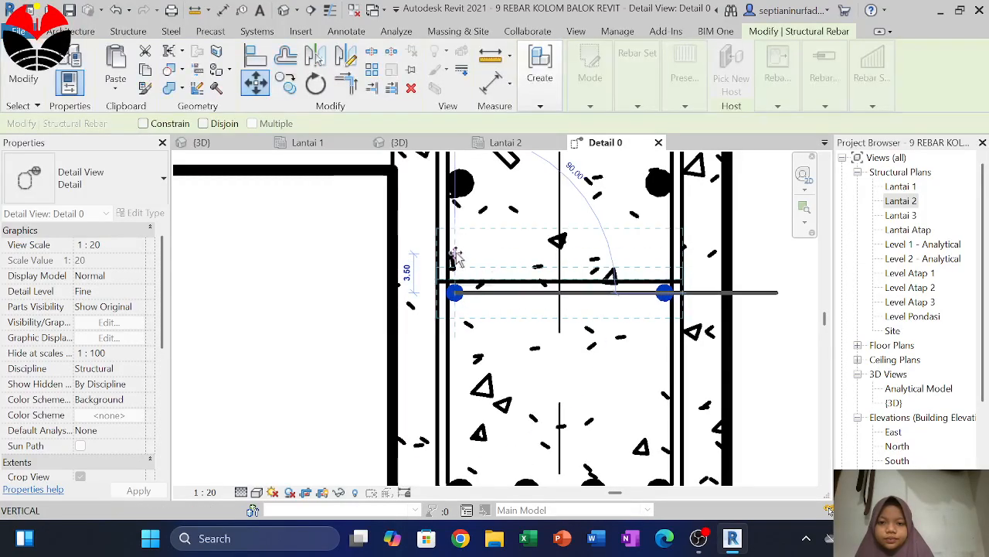
left_click(456, 255)
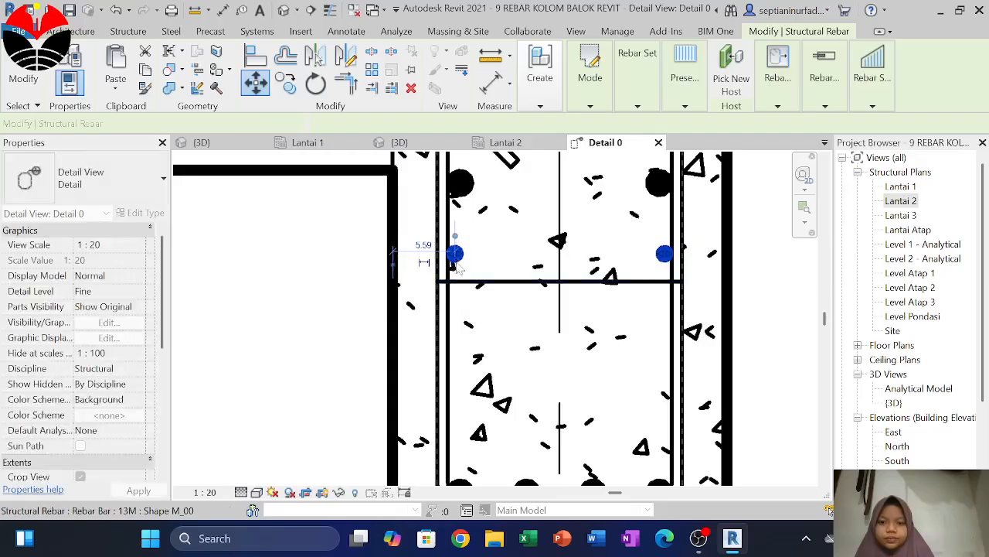
left_click_drag(456, 256, 456, 263)
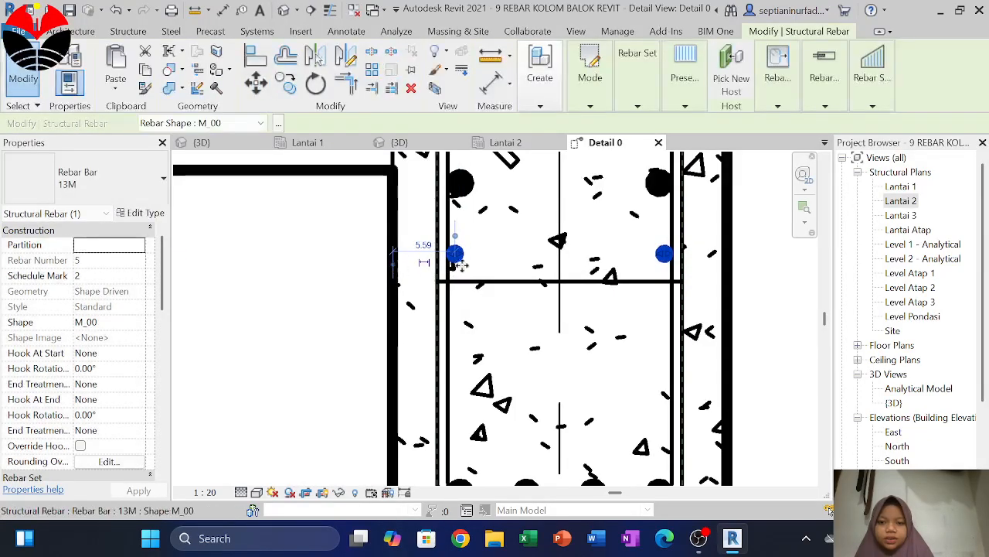
key("ctrl+v")
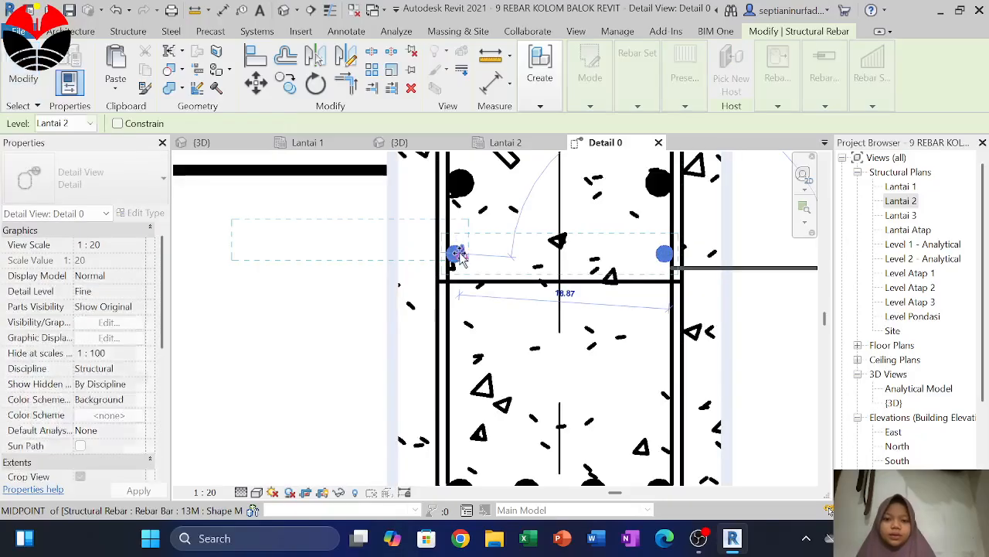
key("Escape")
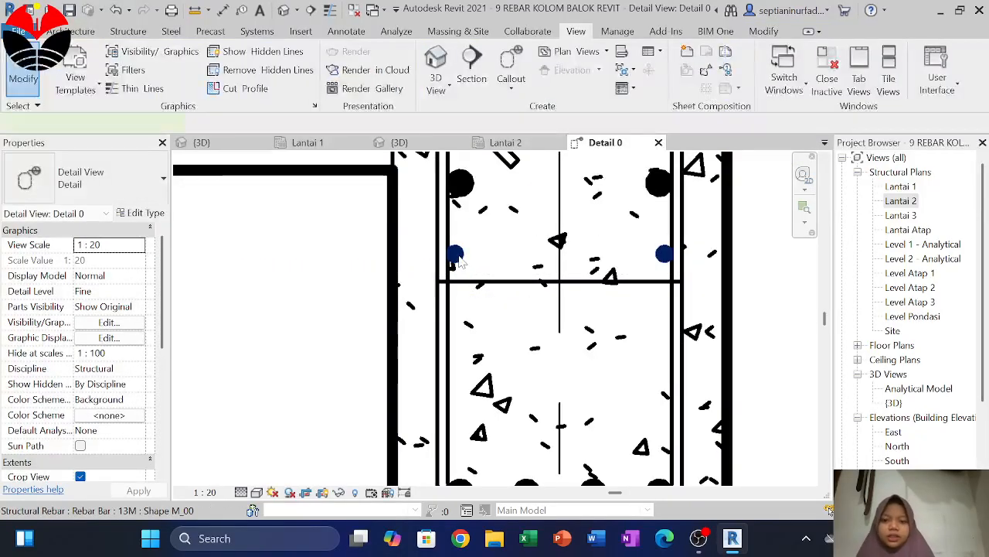
Step: Move the two-bar 13M row vertically down so its bars are centred on the horizontal detail line
left_click(457, 259)
key("m")
key("v")
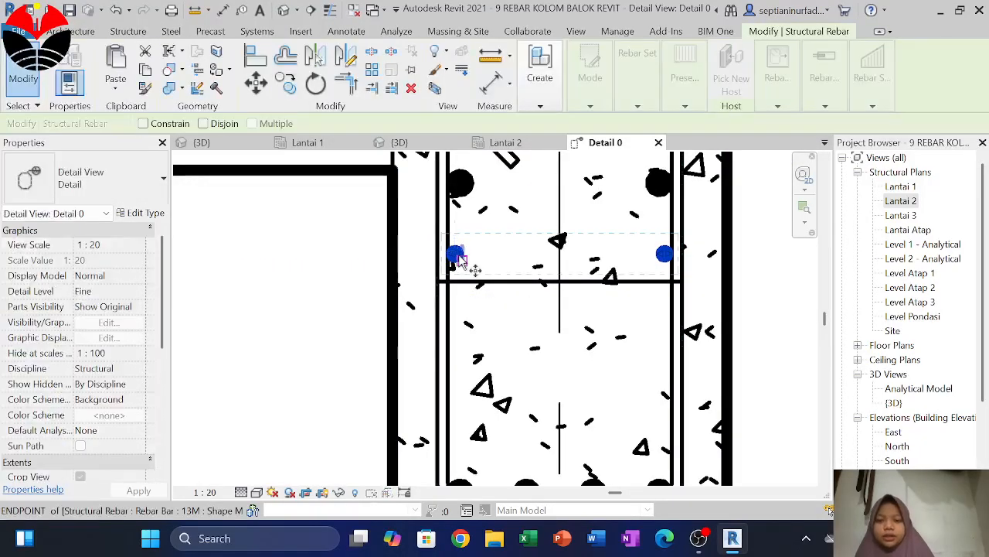
left_click(455, 255)
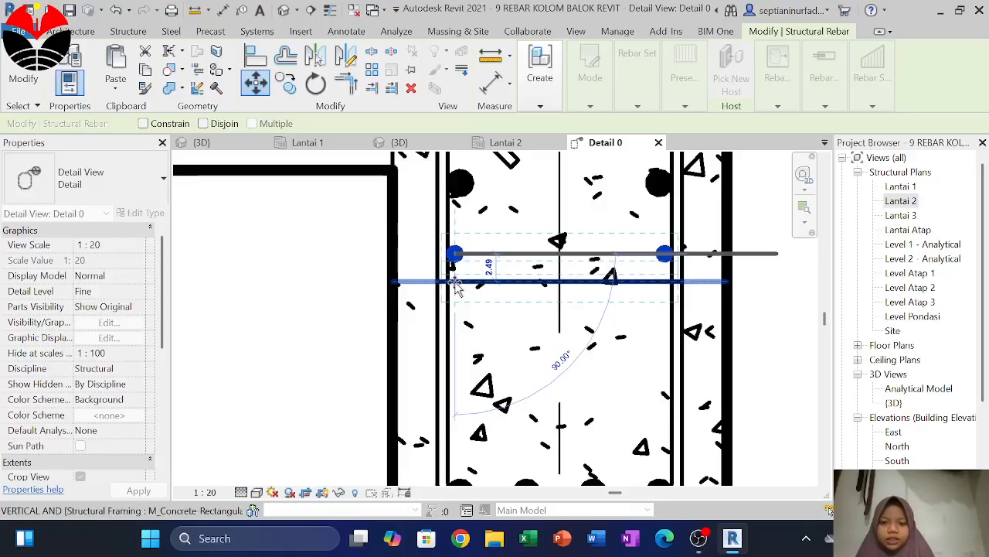
left_click(456, 283)
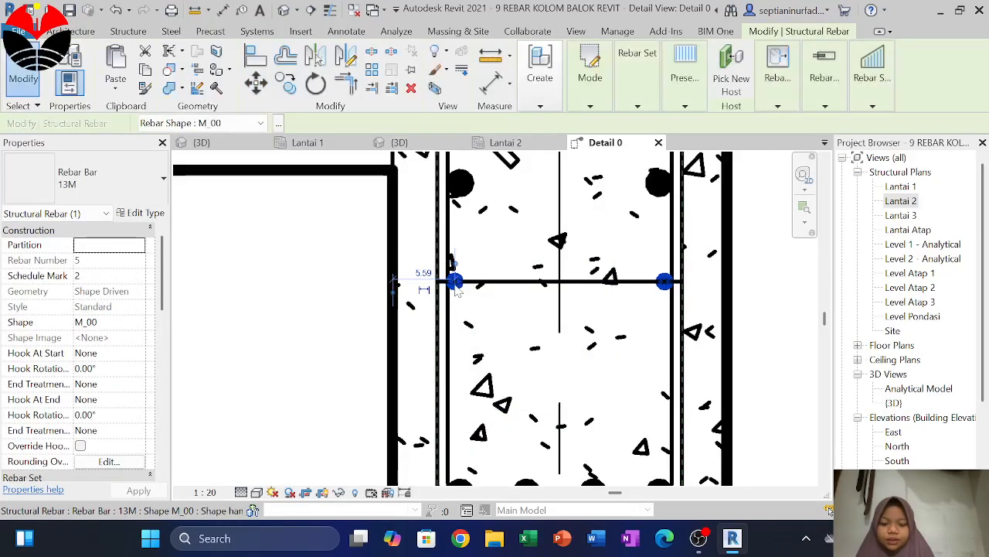
key("m")
key("v")
left_click(455, 283)
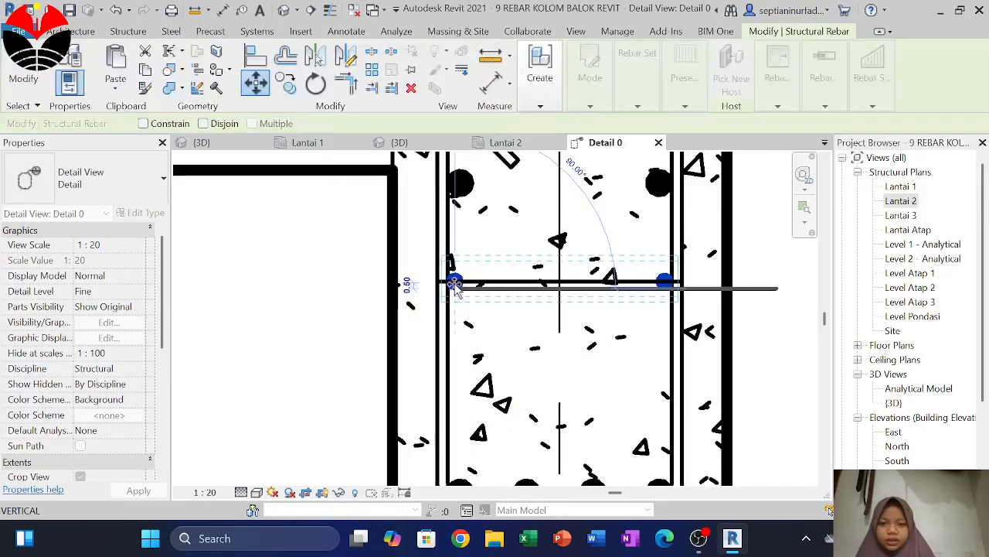
left_click(456, 286)
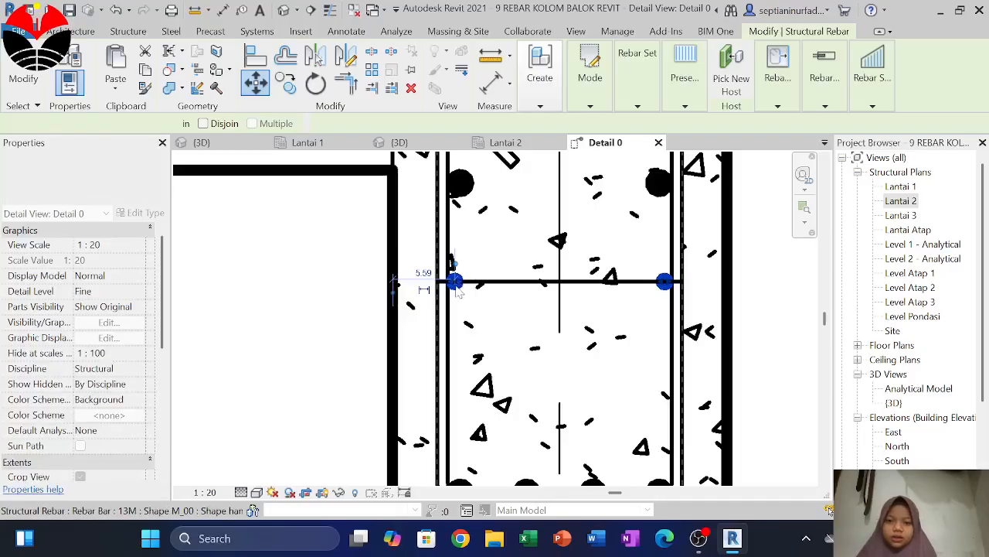
Step: Move the two-bar 13M row vertically up by 3 from the detail line
key("m")
key("v")
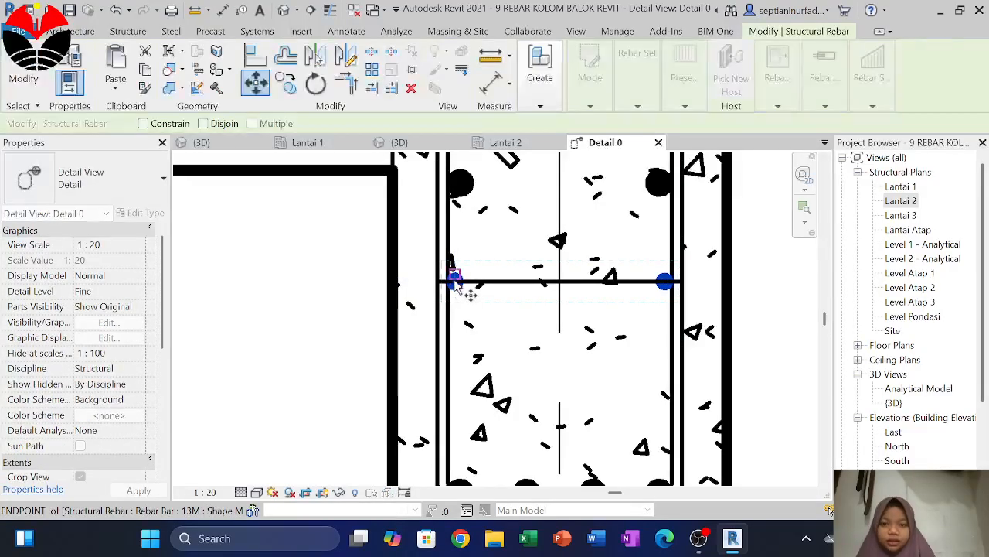
left_click(455, 283)
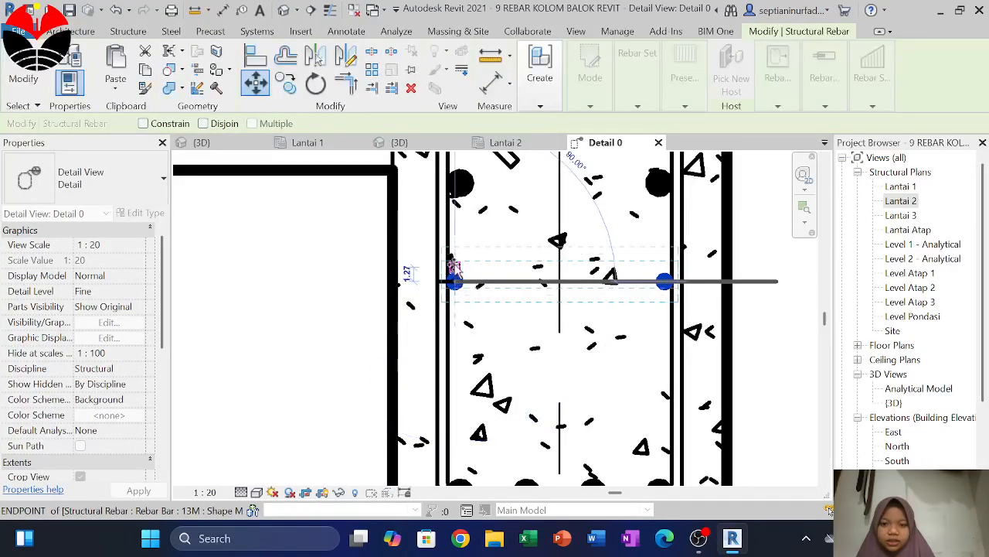
type("3")
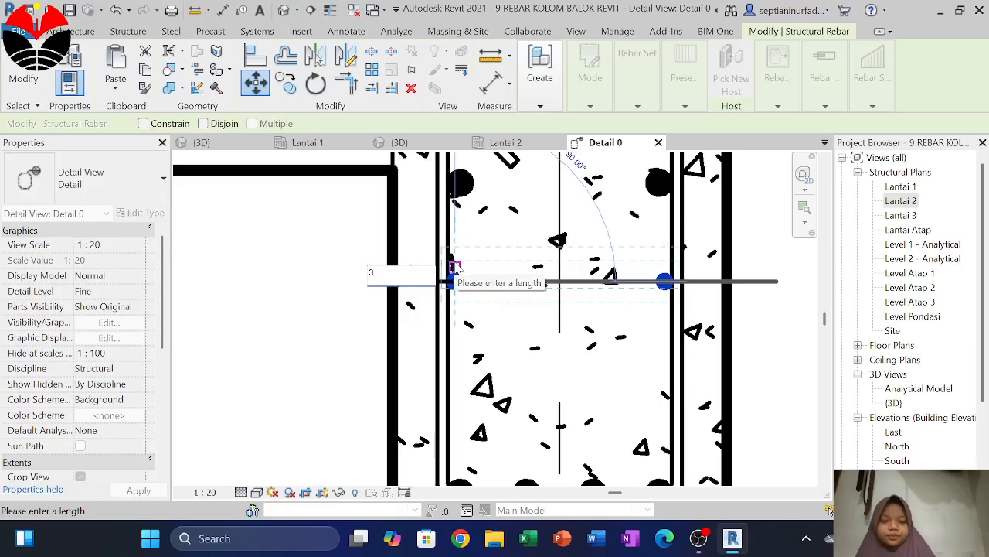
key("Return")
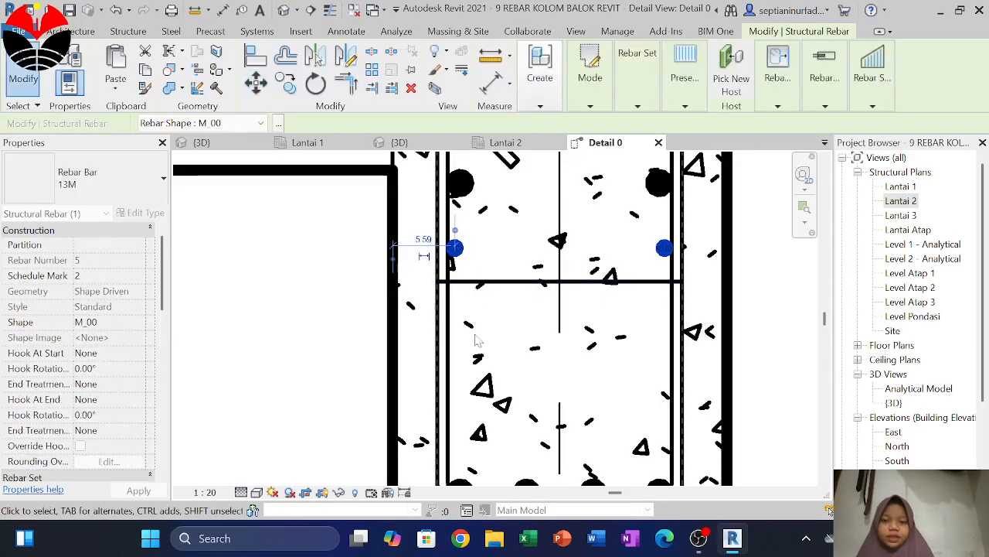
key("Escape")
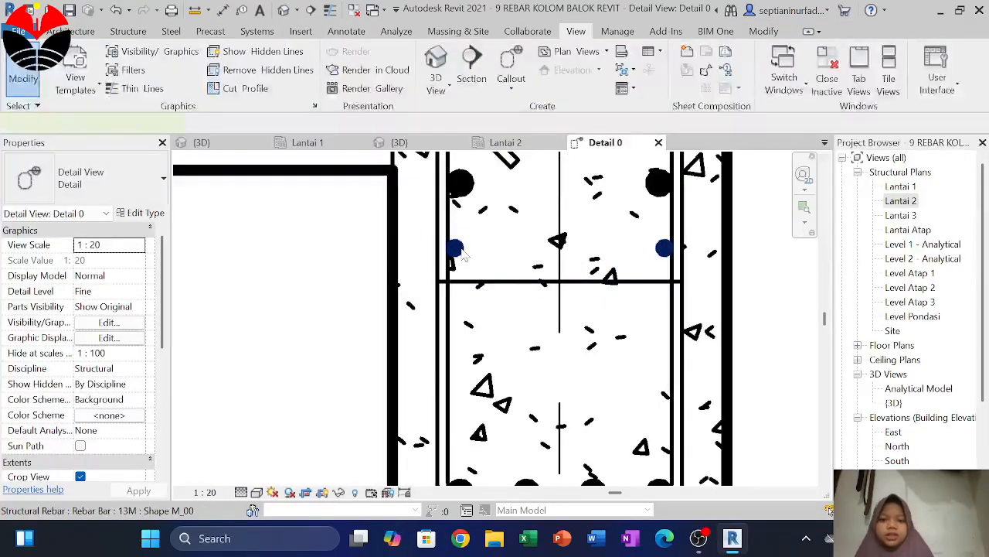
Step: Mirror a copy of the two-bar 13M row below the horizontal detail line, using that line as the axis
left_click(456, 248)
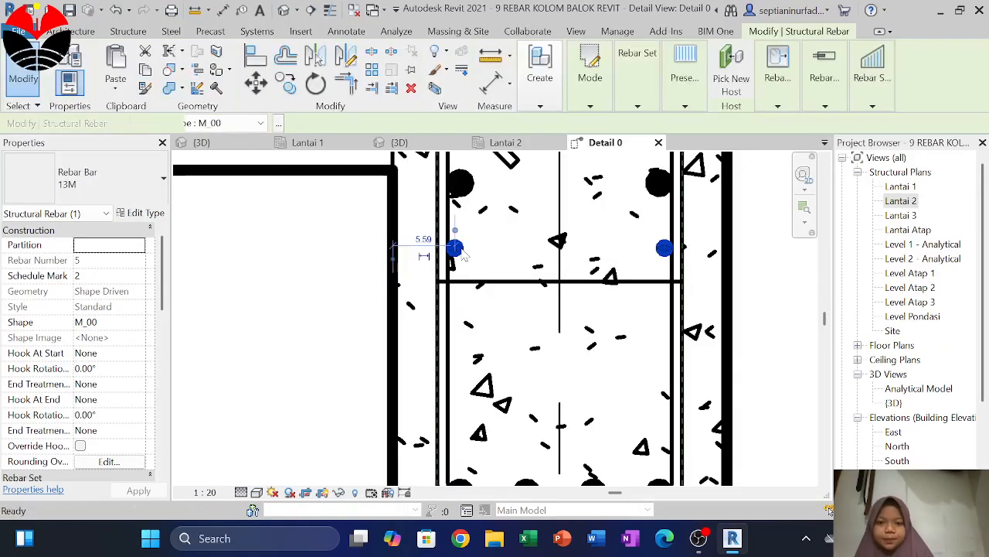
key("m")
key("v")
left_click(447, 284)
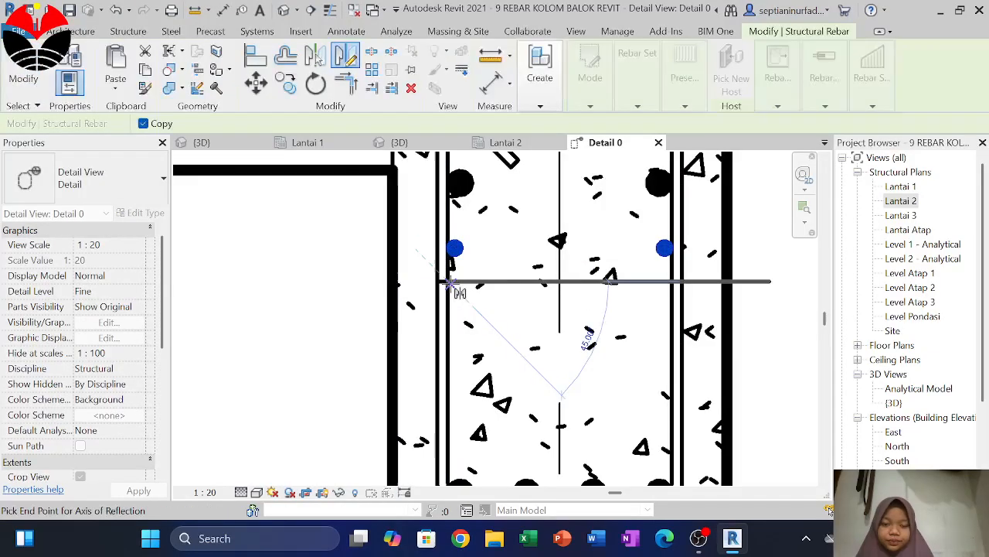
left_click(533, 280)
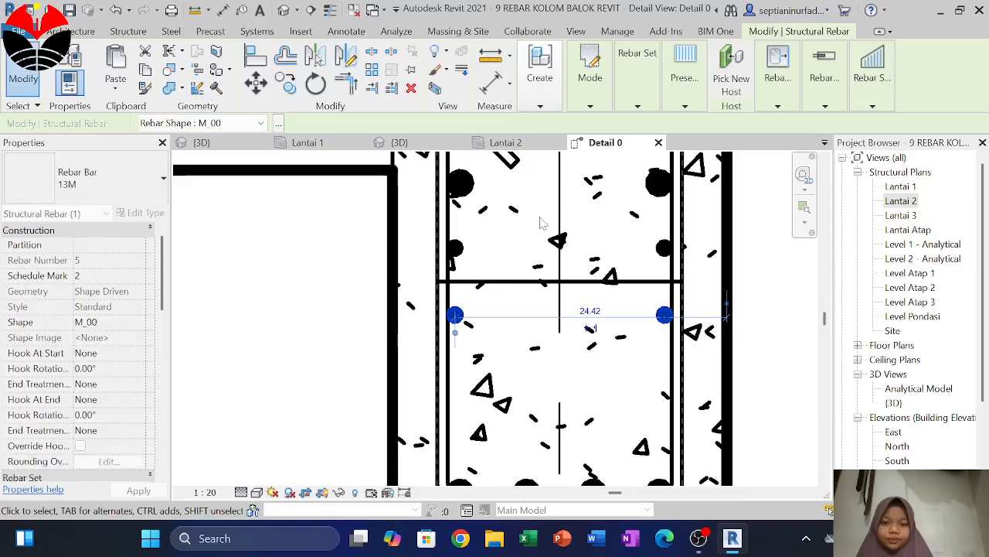
key("Escape")
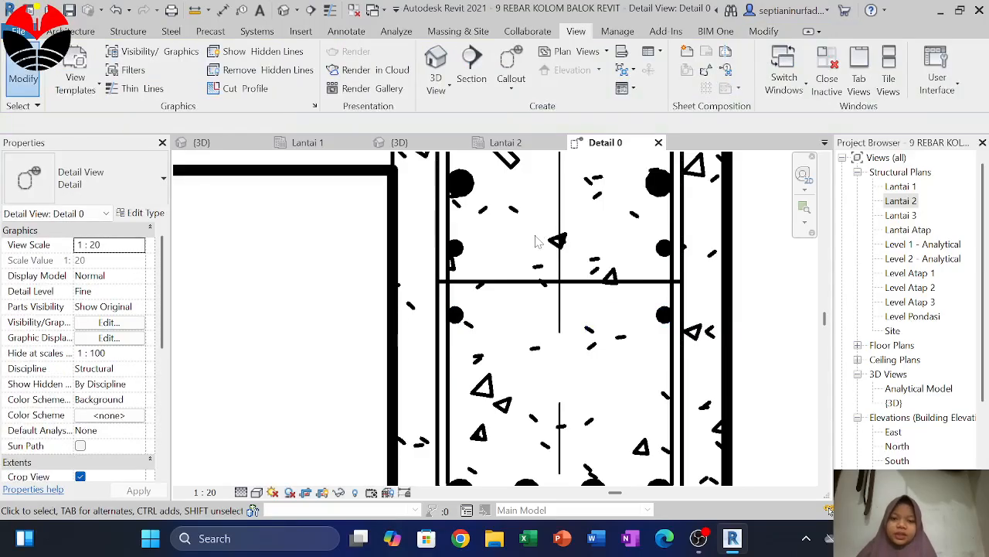
Step: Delete the horizontal detail line between the two 13M bar rows
left_click(516, 282)
key("Delete")
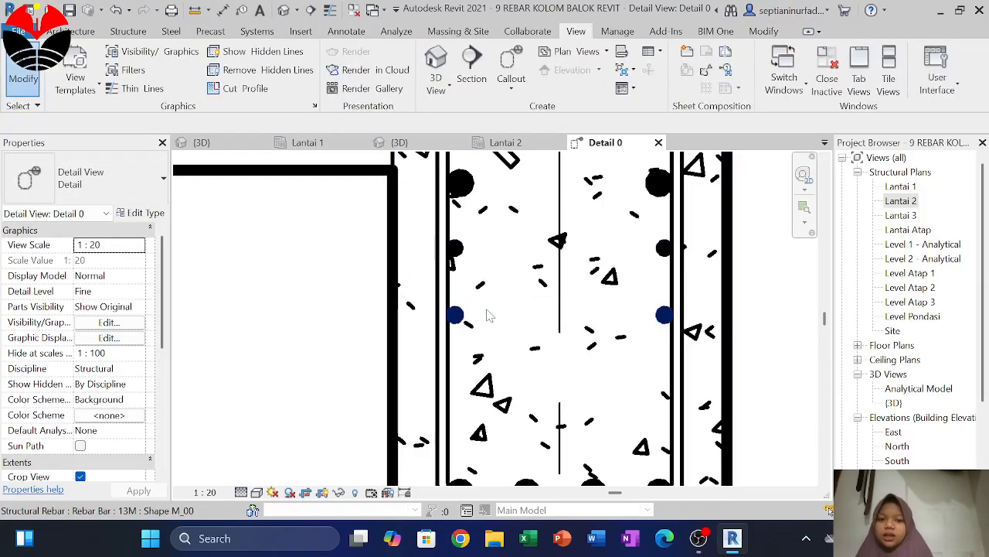
scroll(488, 314, "down", 3)
scroll(488, 314, "up", 1)
scroll(488, 313, "up", 1)
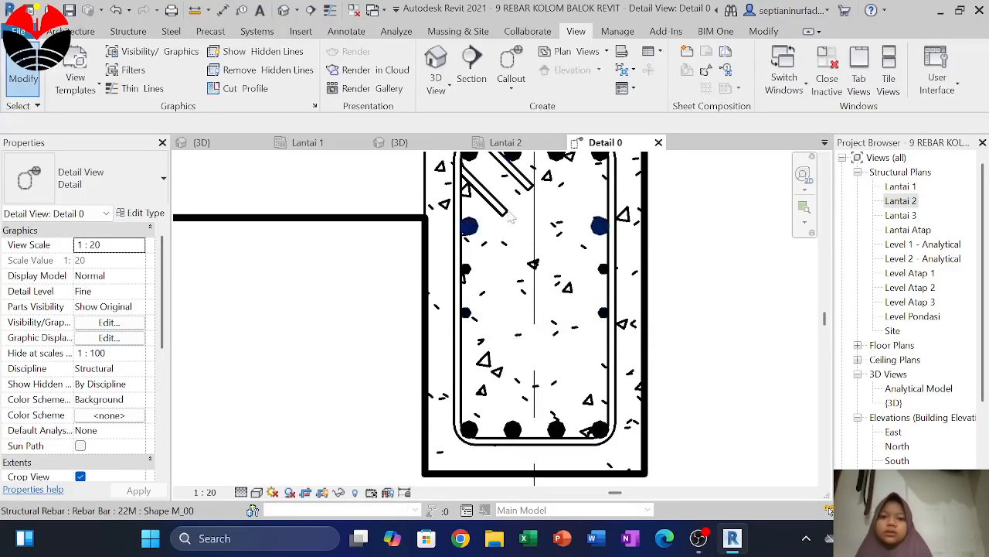
Step: Close the Lantai 1 view and the second {3D} view, saving the column family as M_Concrete-Rectangular-Column.rfa in Documents
left_click(307, 142)
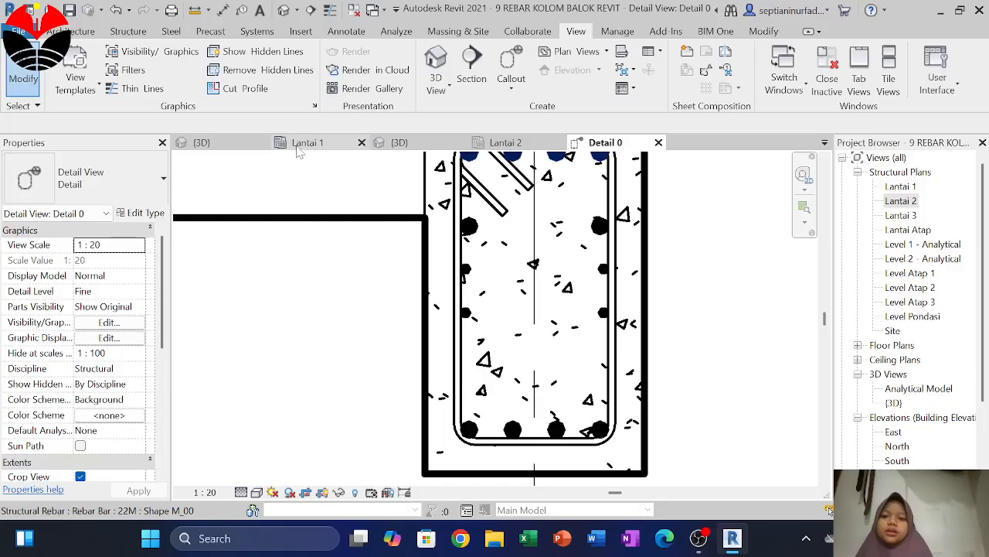
left_click(361, 142)
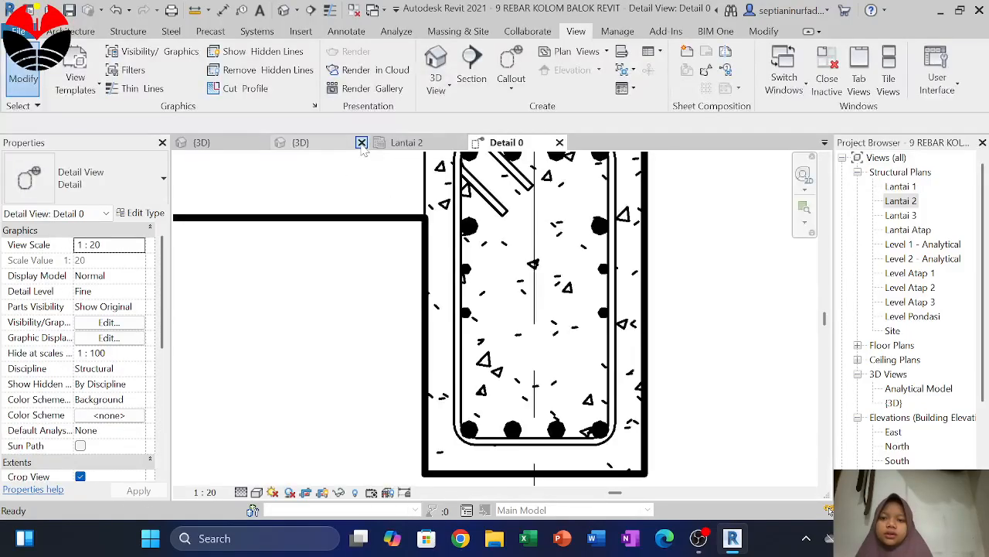
left_click(360, 142)
left_click(473, 278)
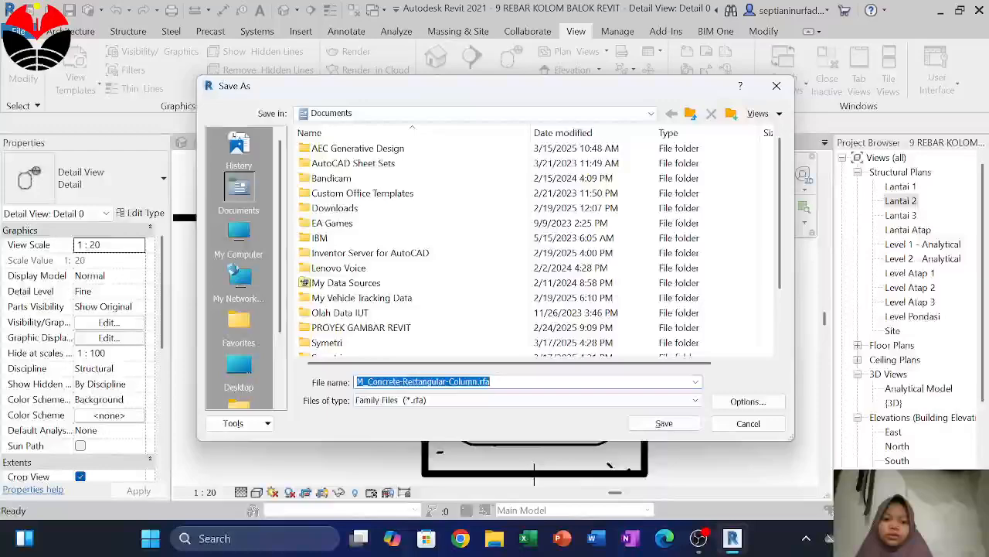
left_click(664, 422)
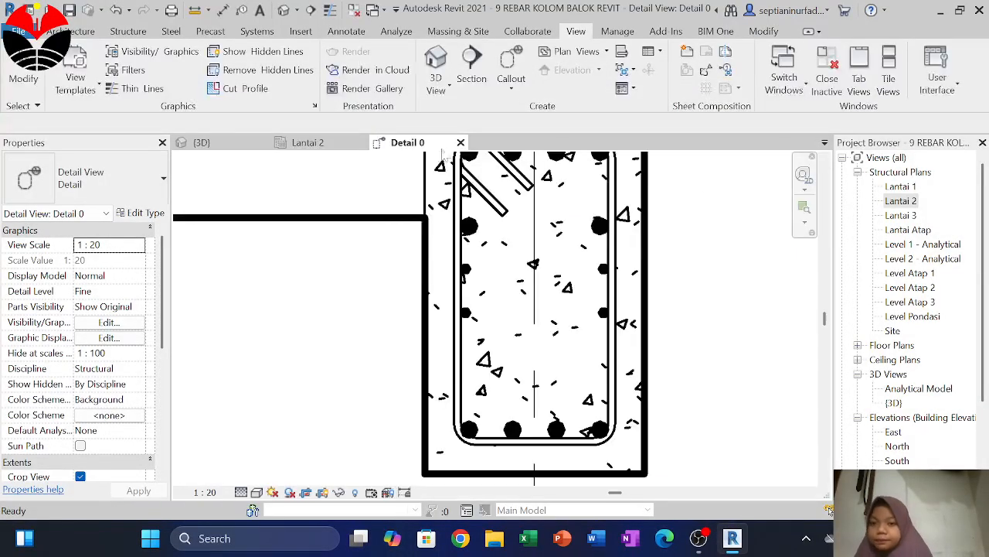
Step: Close the Lantai 2 view and tile the Detail 0 and {3D} views side by side
left_click(343, 147)
left_click(362, 143)
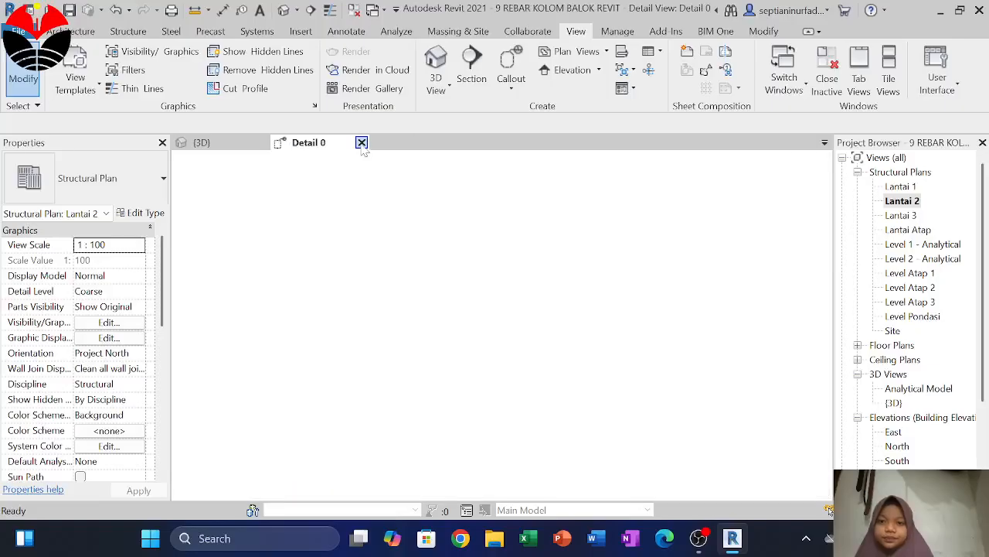
left_click(888, 90)
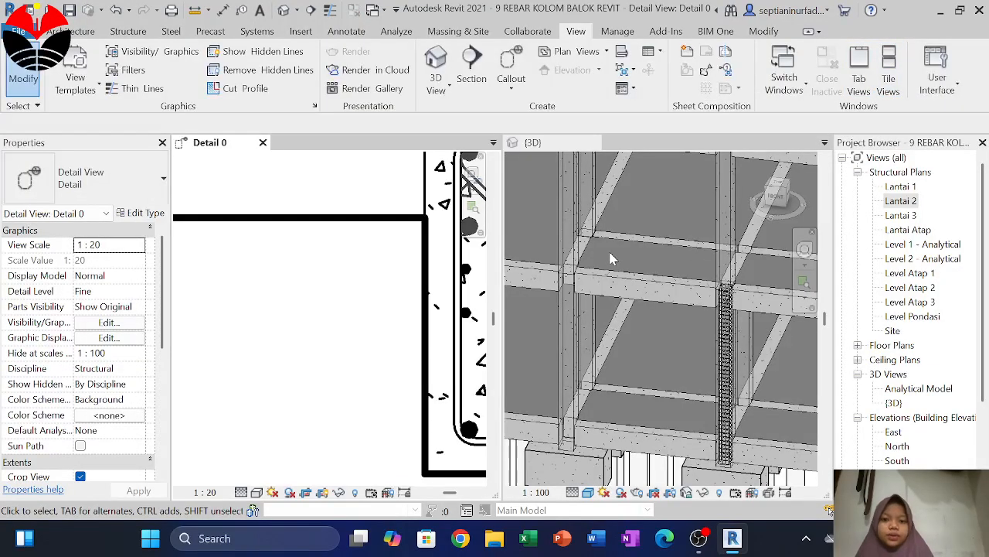
scroll(610, 259, "down", 5)
scroll(321, 293, "down", 4)
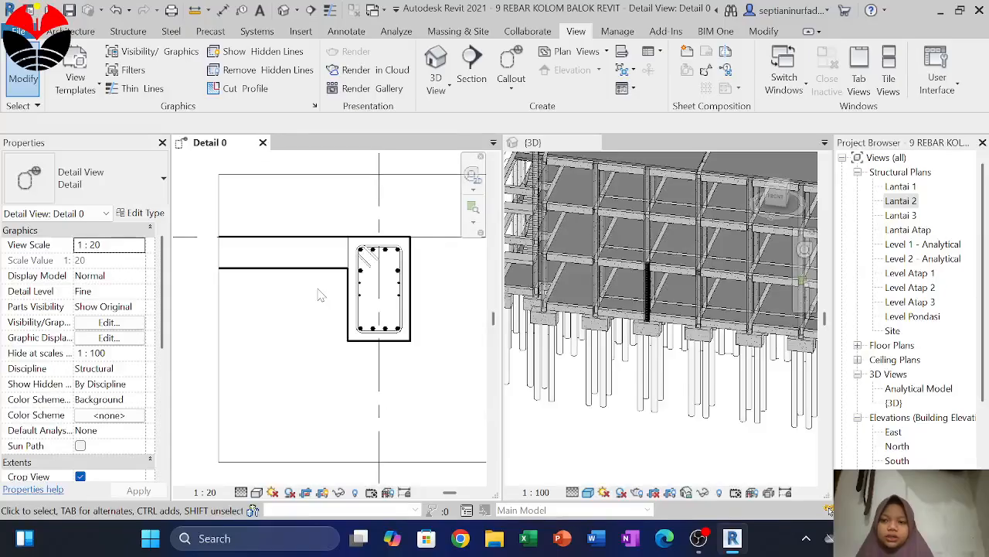
scroll(430, 269, "up", 4)
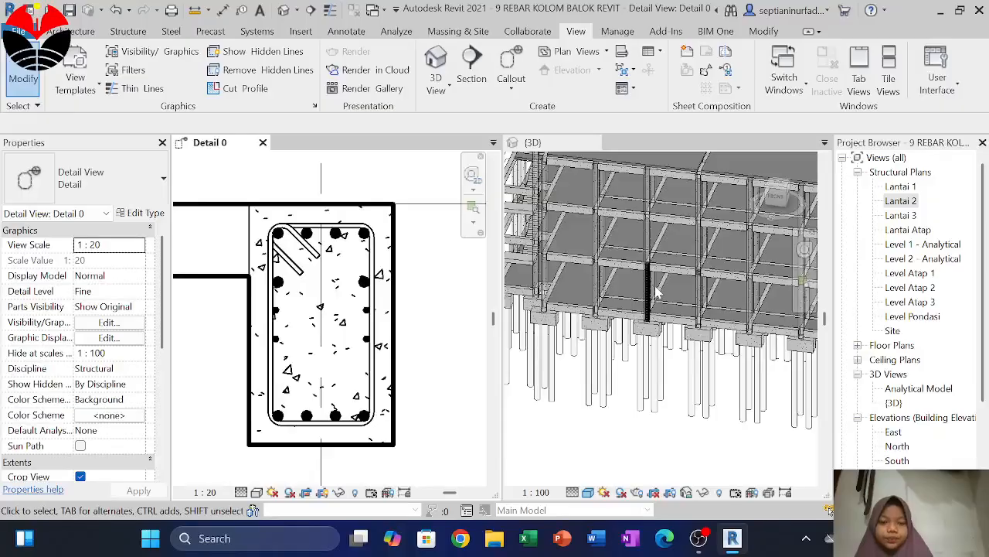
Step: Override the surface transparency of the Structural Framing category to 60% in the {3D} view
scroll(656, 292, "up", 3)
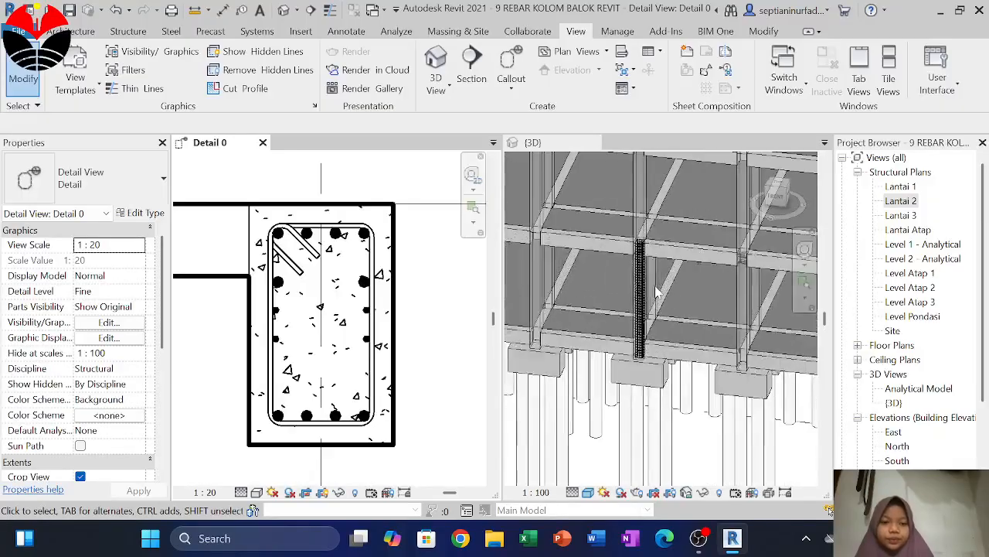
scroll(640, 246, "up", 2)
left_click(646, 244)
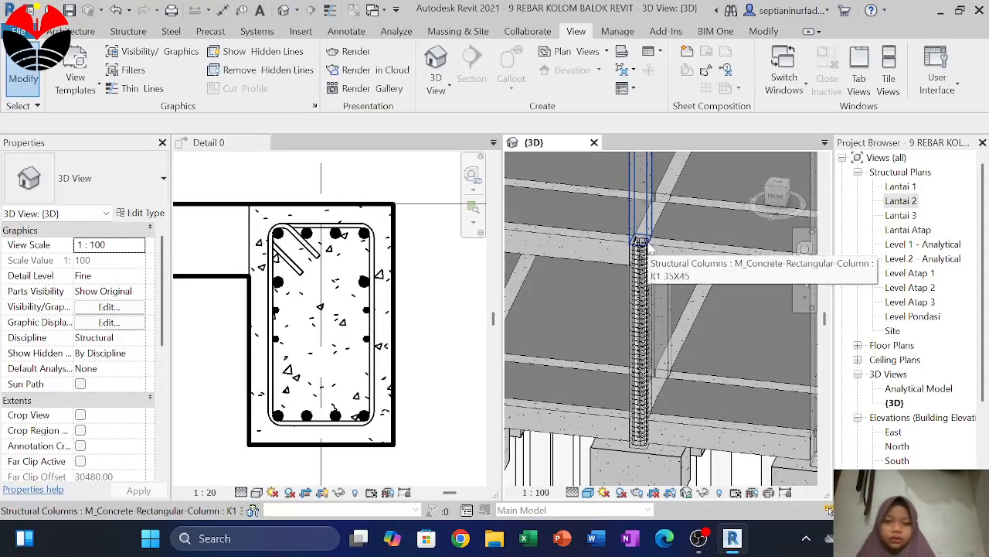
scroll(650, 246, "down", 2)
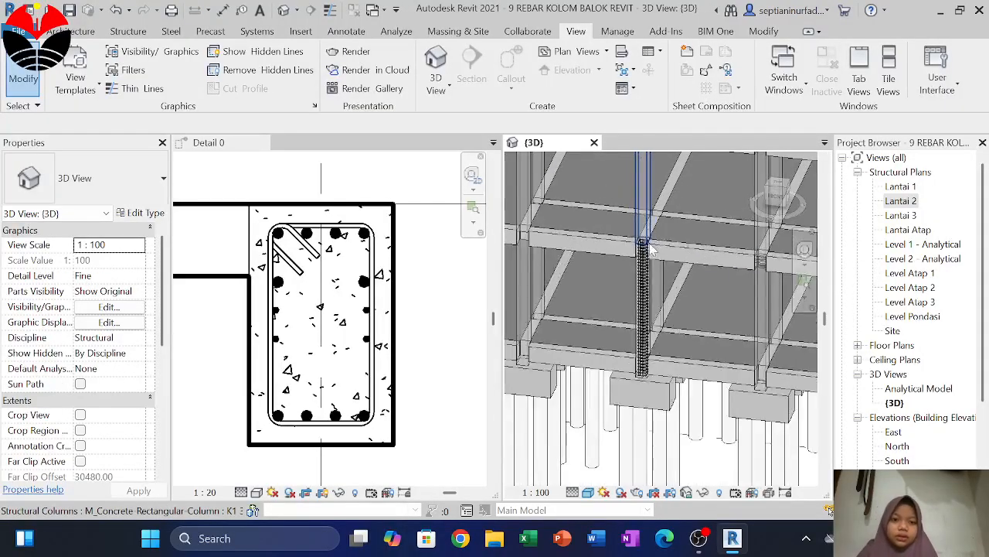
left_click(716, 261)
key("v")
key("v")
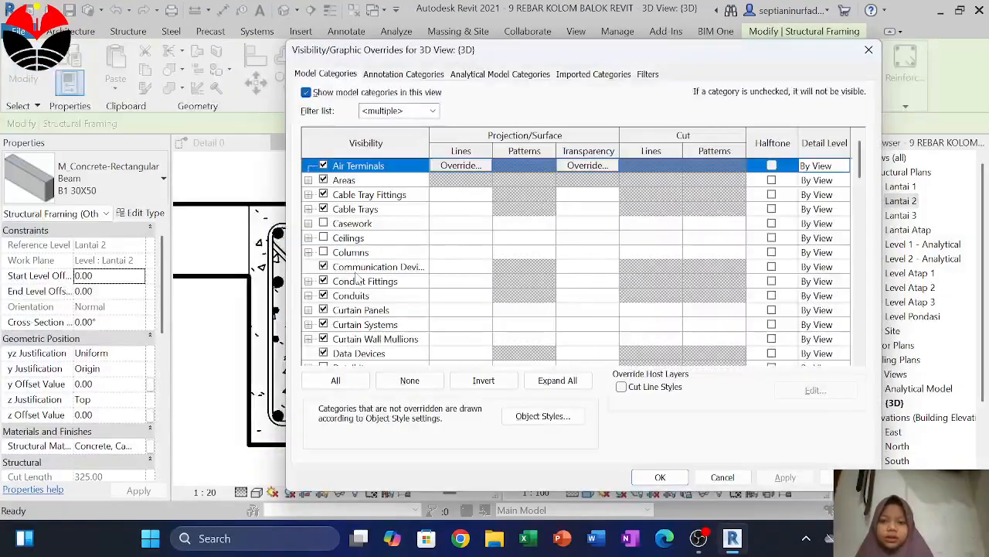
scroll(357, 280, "down", 6)
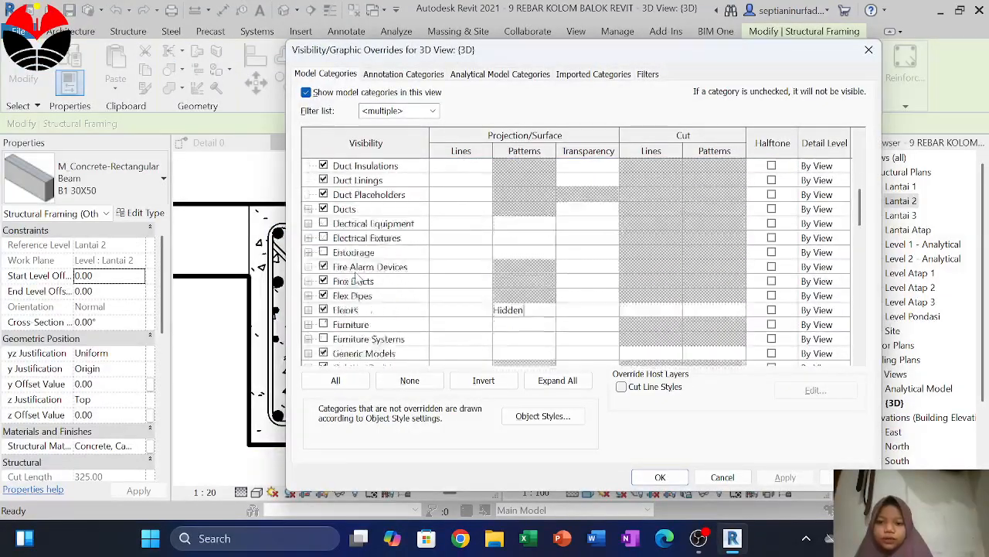
scroll(358, 281, "down", 12)
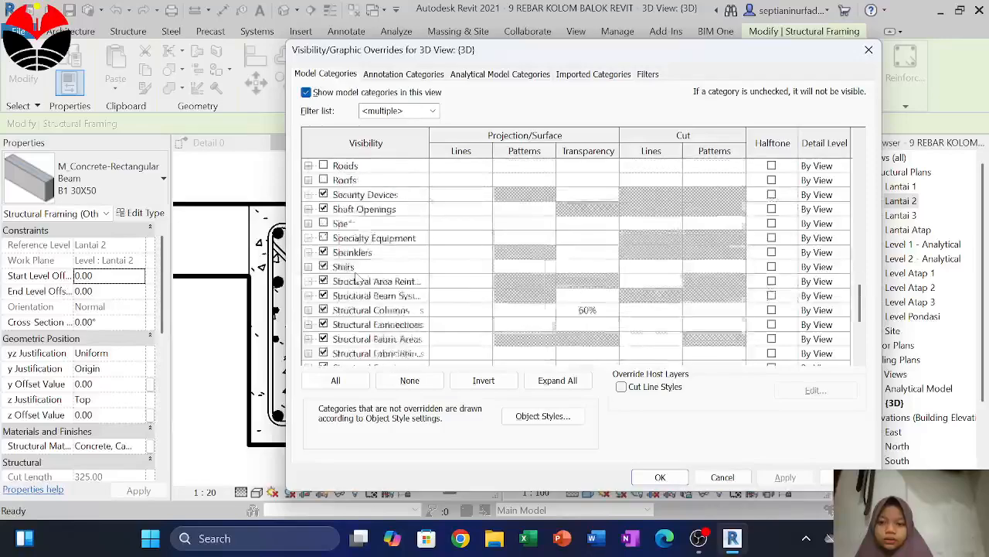
scroll(358, 281, "down", 1)
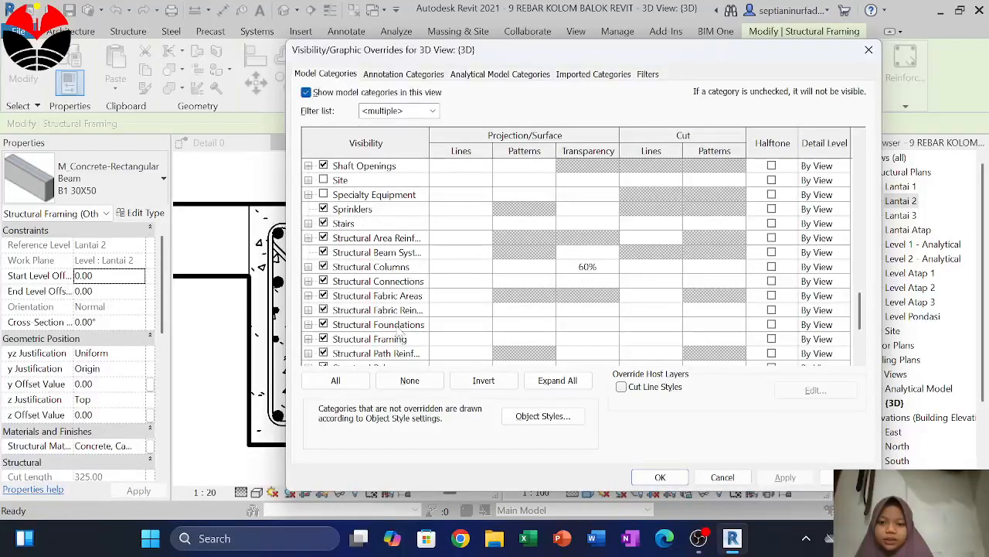
scroll(402, 331, "down", 1)
left_click(590, 326)
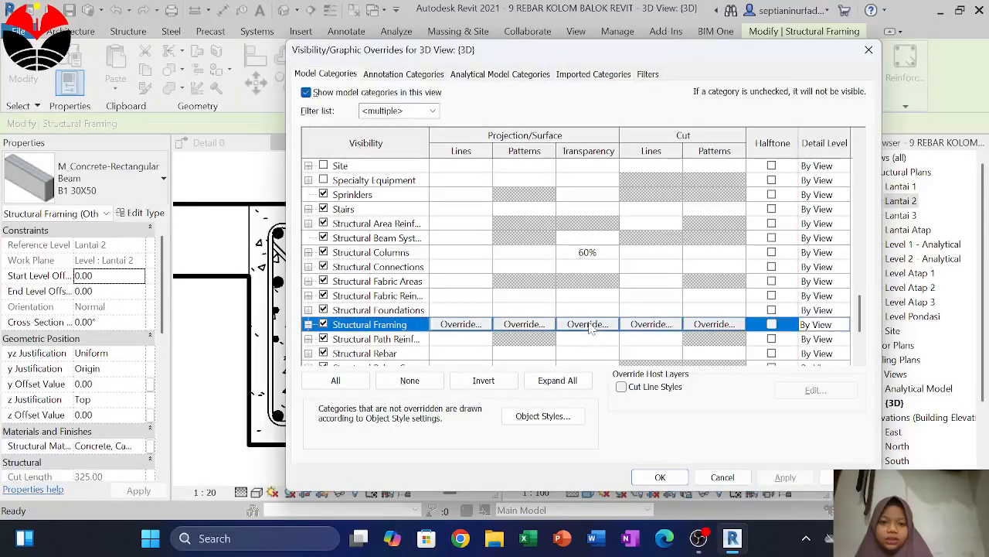
left_click(592, 325)
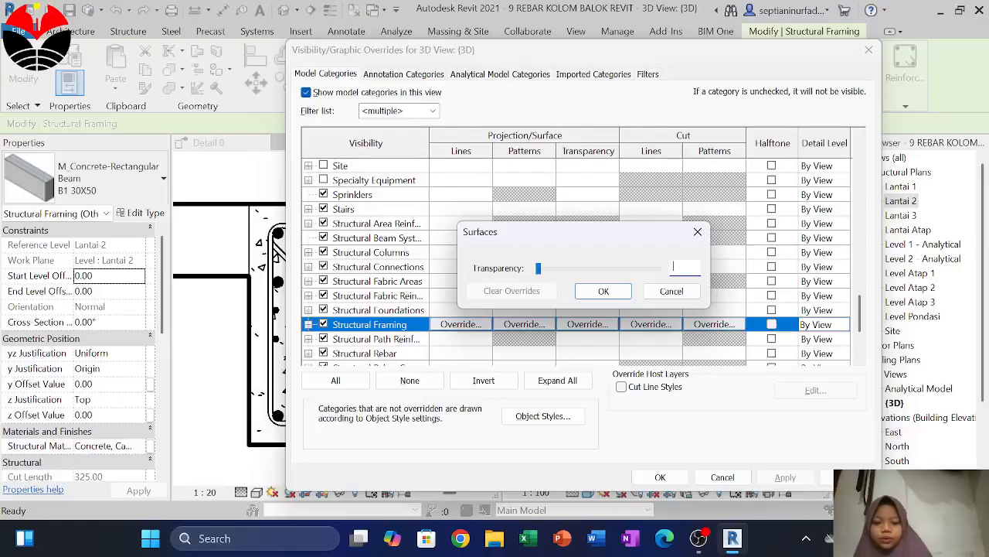
left_click(604, 291)
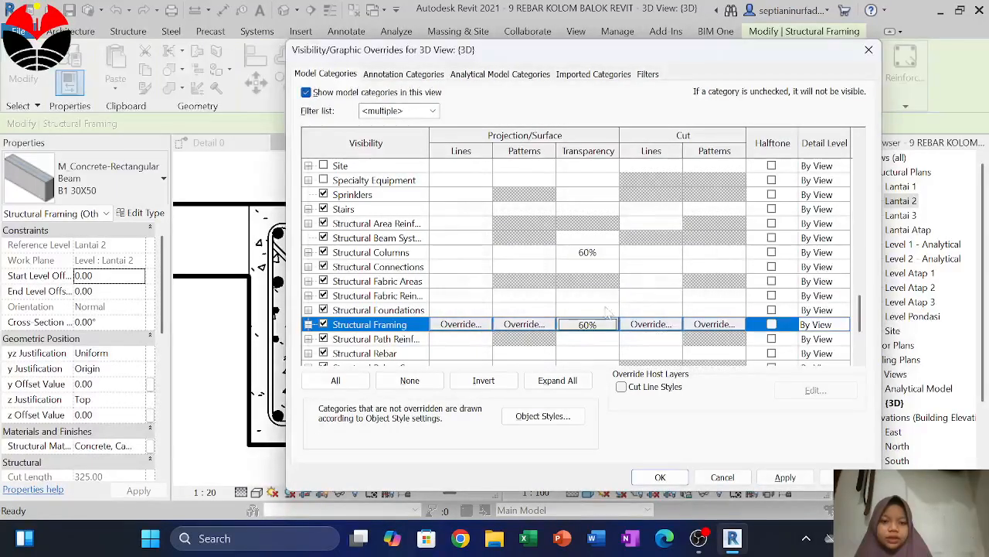
left_click(657, 477)
key("Escape")
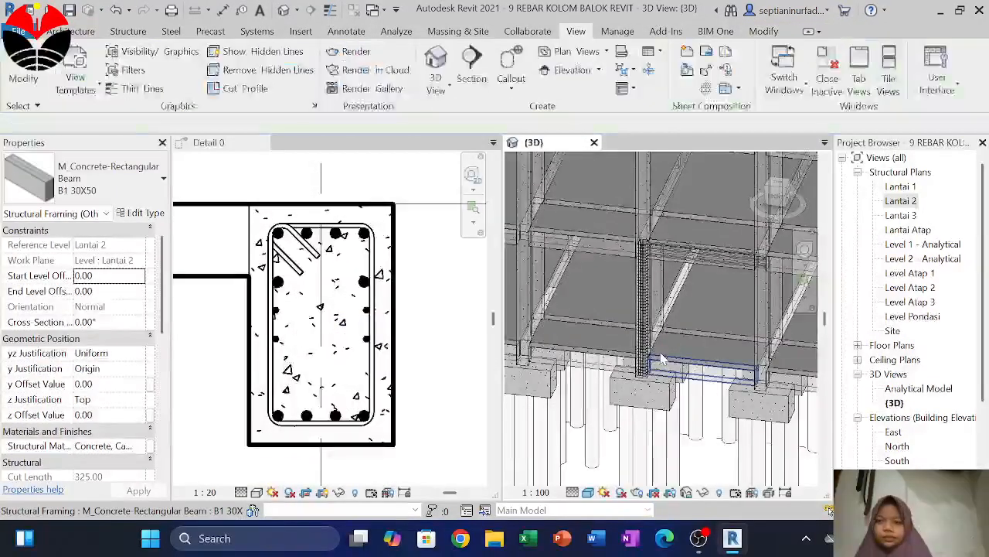
Step: Zoom in on the reinforced beam in the {3D} view and open the Lantai 2 structural plan beside it
scroll(723, 243, "up", 4)
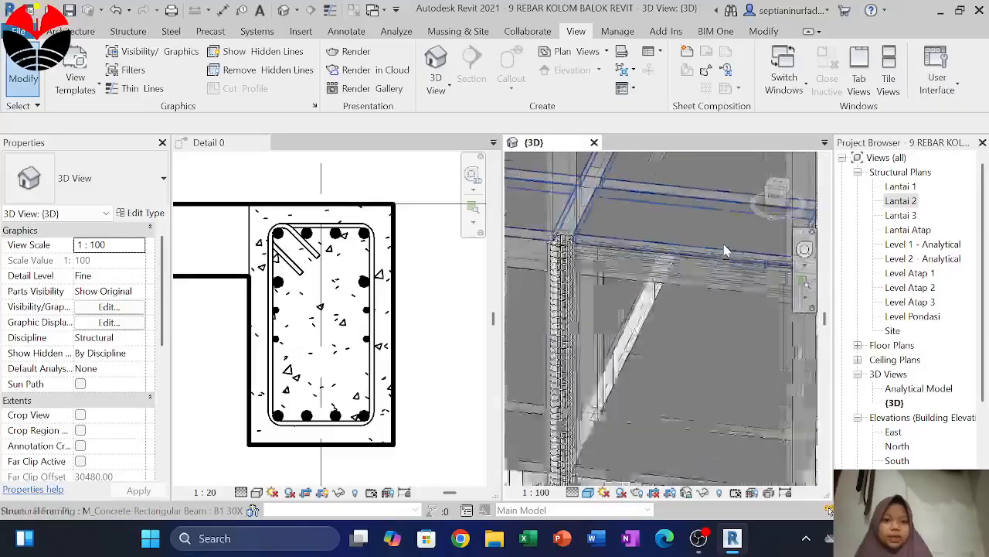
scroll(724, 243, "up", 2)
left_click(725, 246)
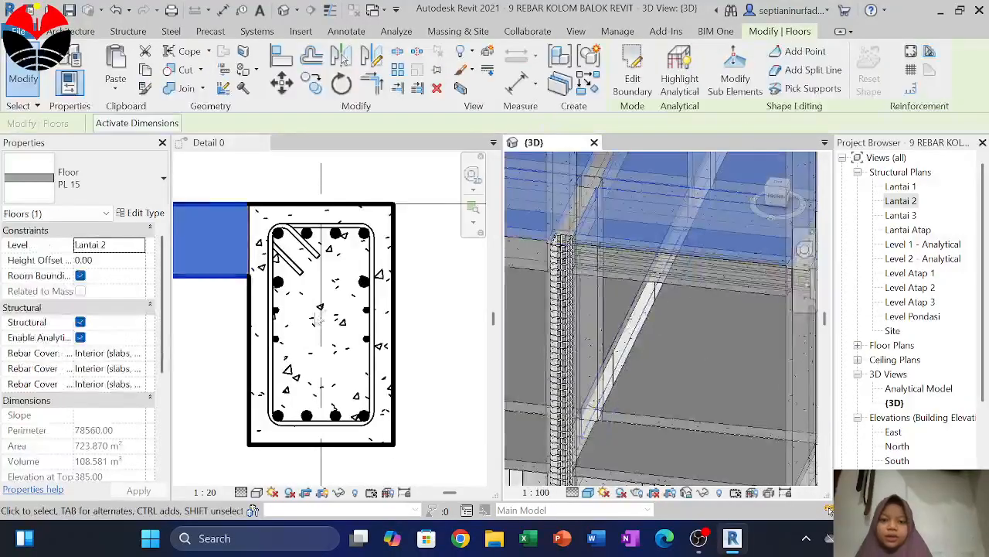
left_click(419, 333)
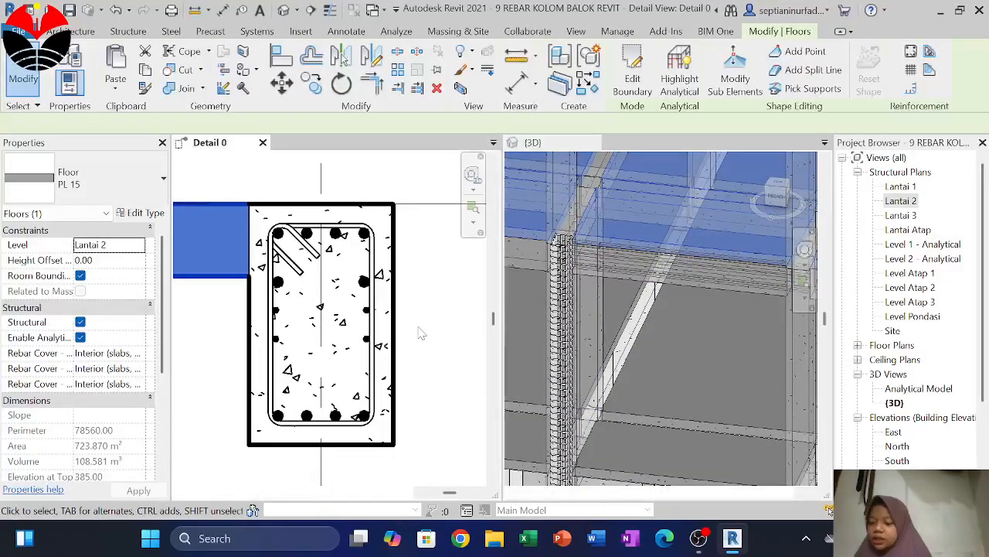
left_click(416, 331)
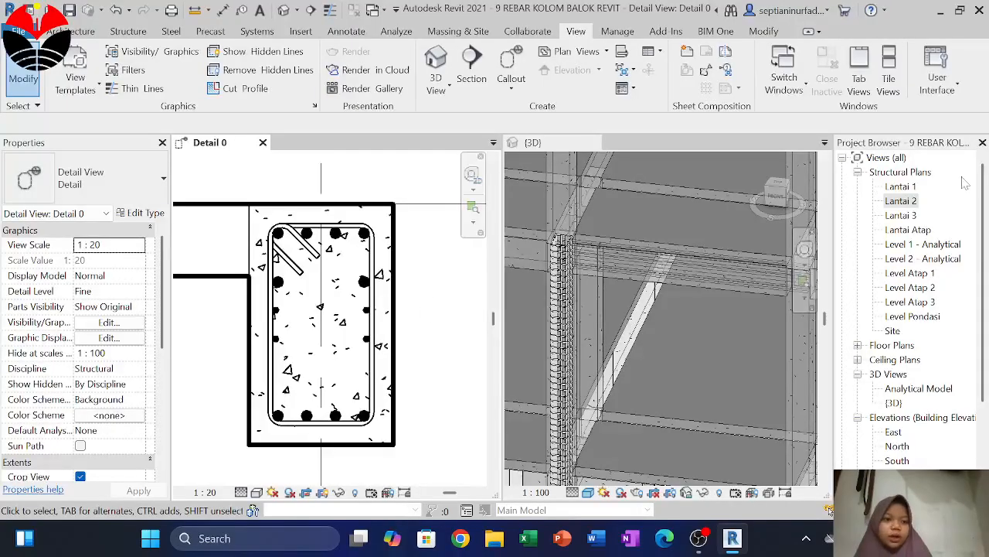
double_click(902, 201)
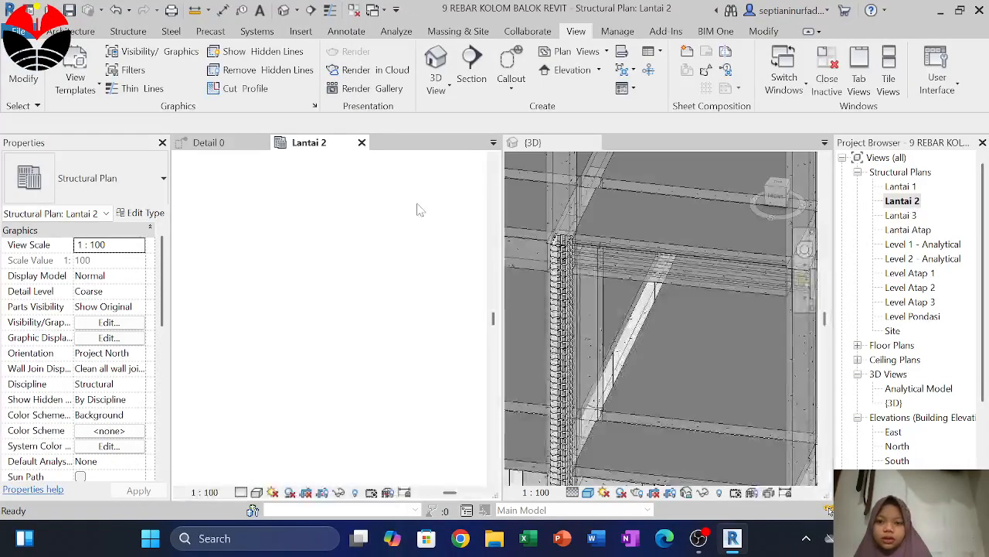
scroll(264, 350, "up", 5)
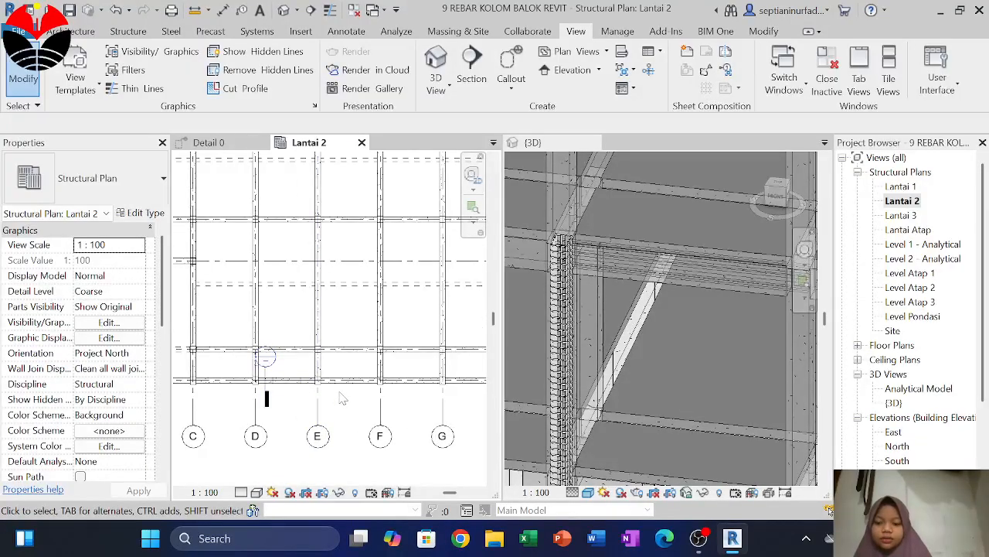
Step: Override the surface transparency of the Structural Framing category to 60% in the Lantai 2 plan
key("v")
key("g")
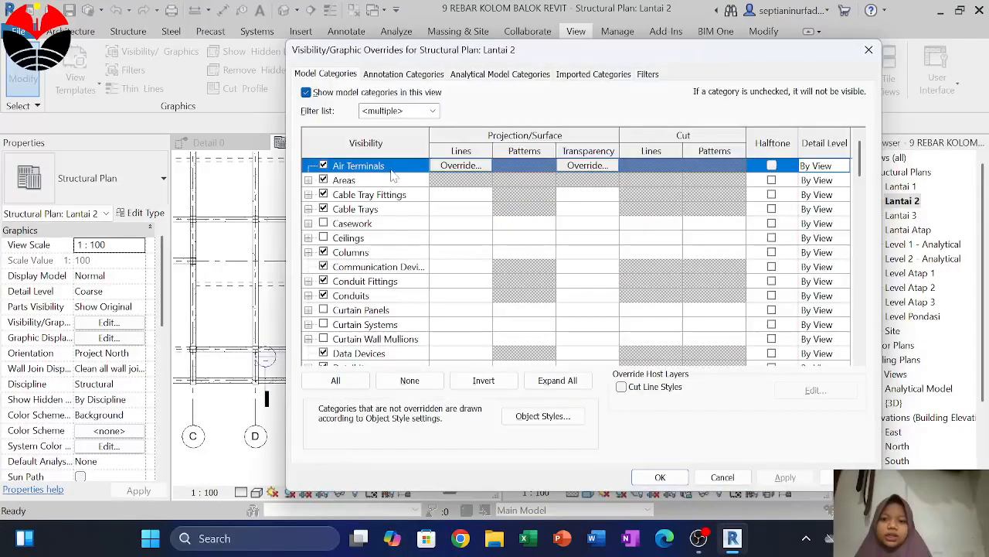
scroll(392, 270, "down", 12)
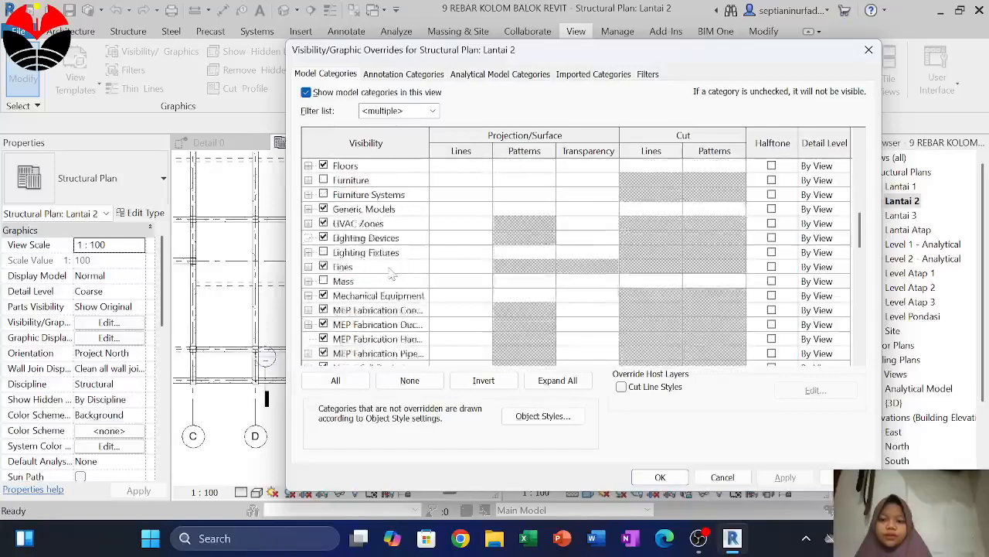
scroll(392, 274, "down", 8)
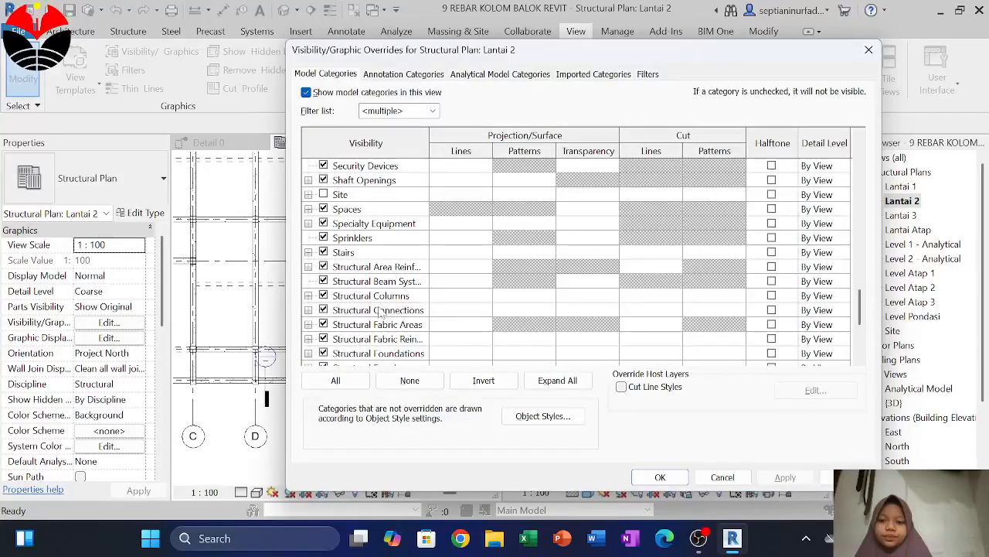
scroll(386, 323, "down", 1)
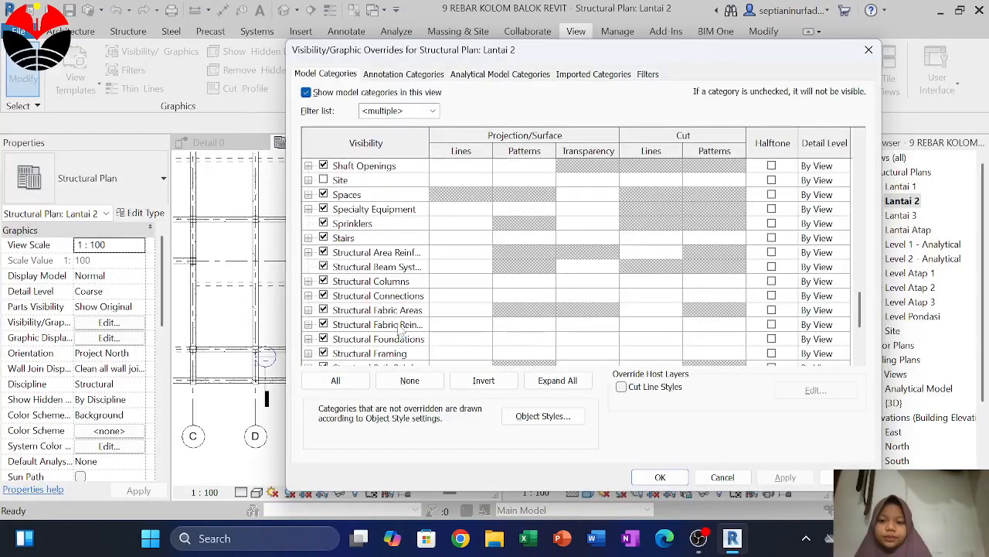
scroll(572, 351, "down", 1)
left_click(573, 352)
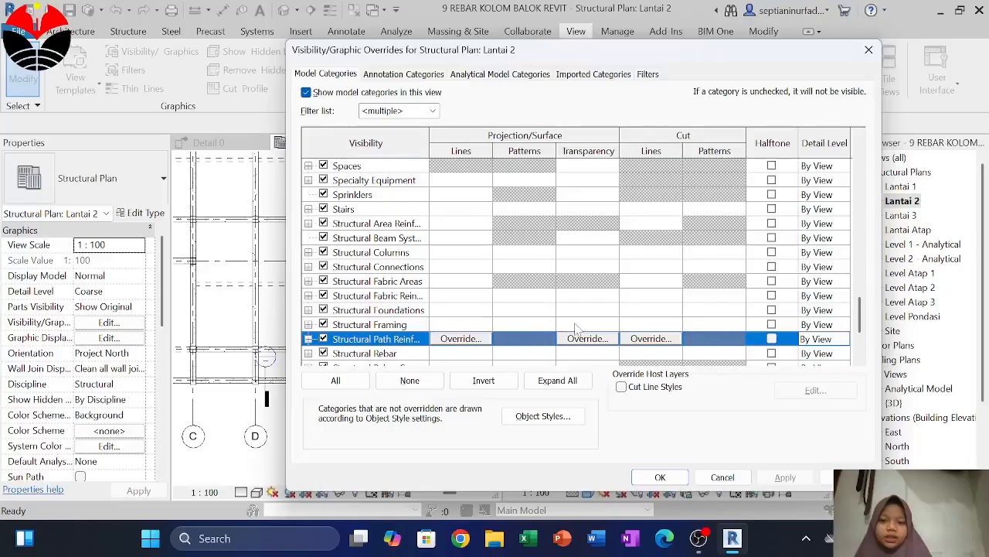
left_click(576, 325)
left_click(587, 324)
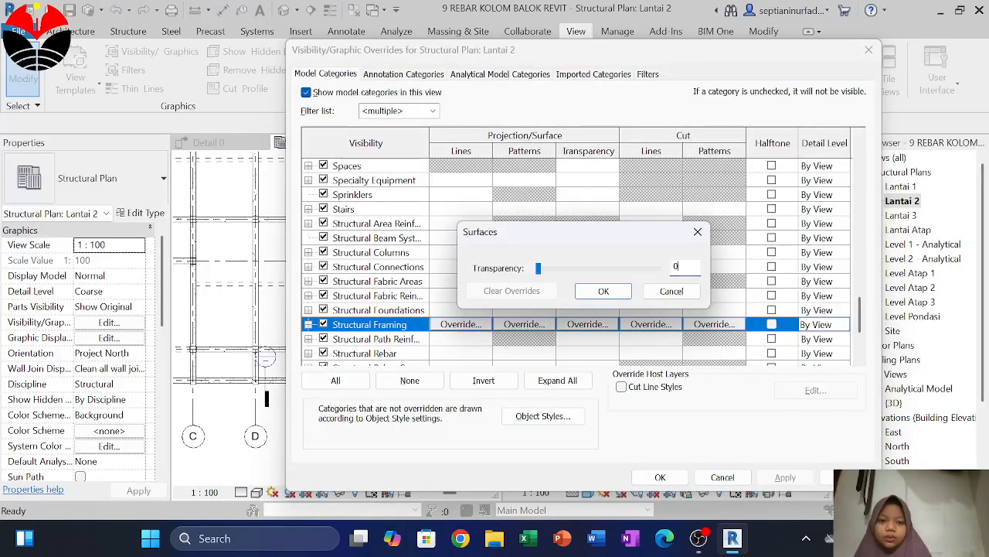
type("60")
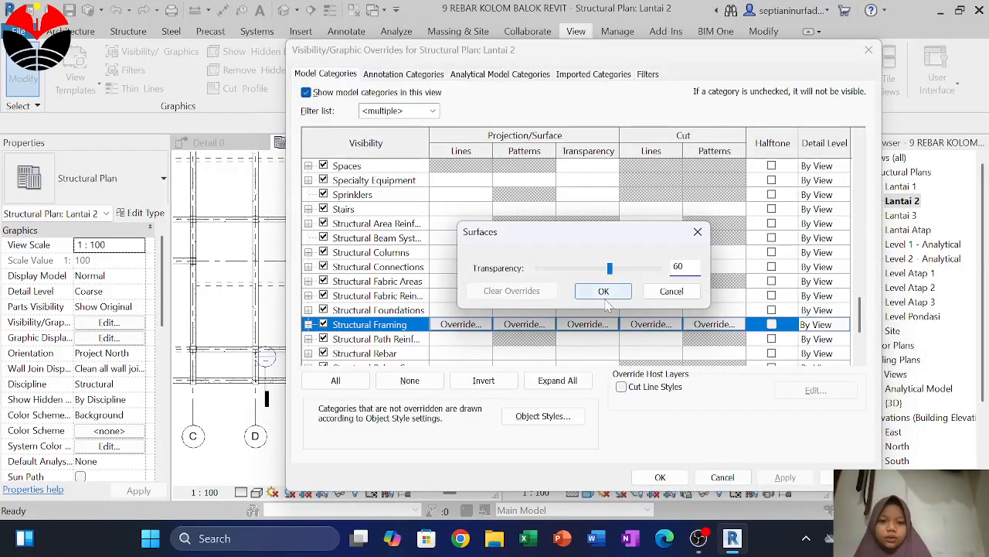
left_click(604, 291)
left_click(661, 477)
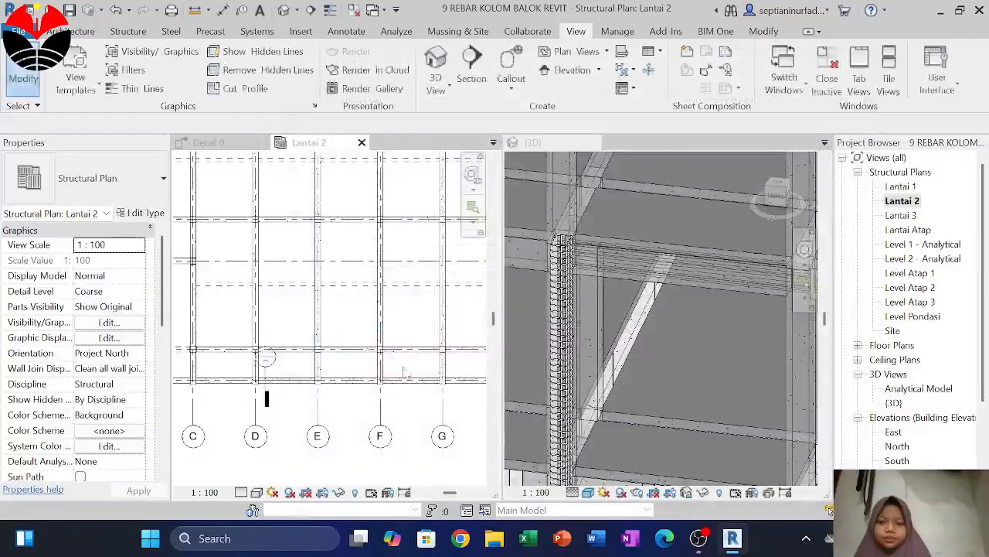
Step: Examine the reinforced beam between grids D and E in the Lantai 2 plan against the Detail 0 section, including its end at column D
left_click(290, 381)
scroll(289, 379, "up", 4)
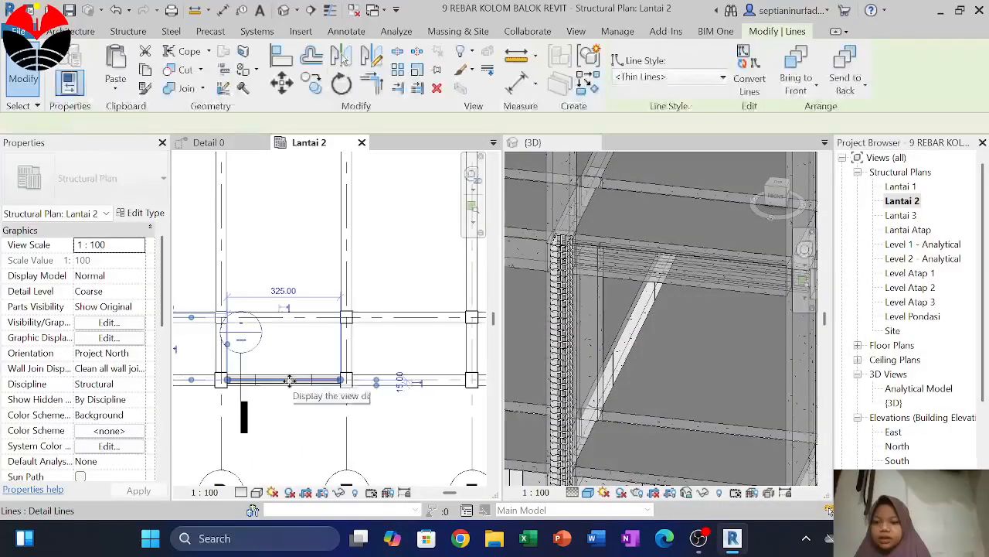
scroll(289, 379, "down", 4)
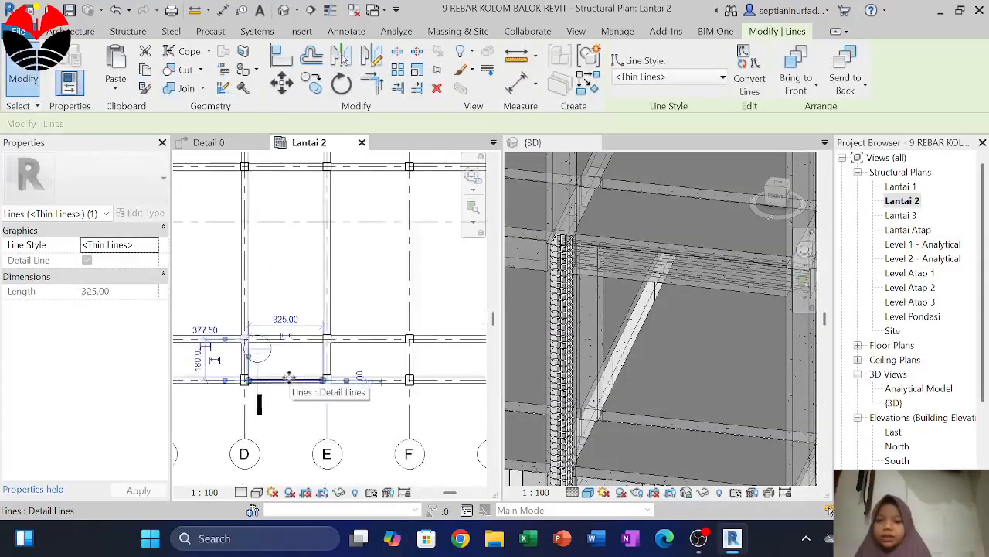
left_click(289, 409)
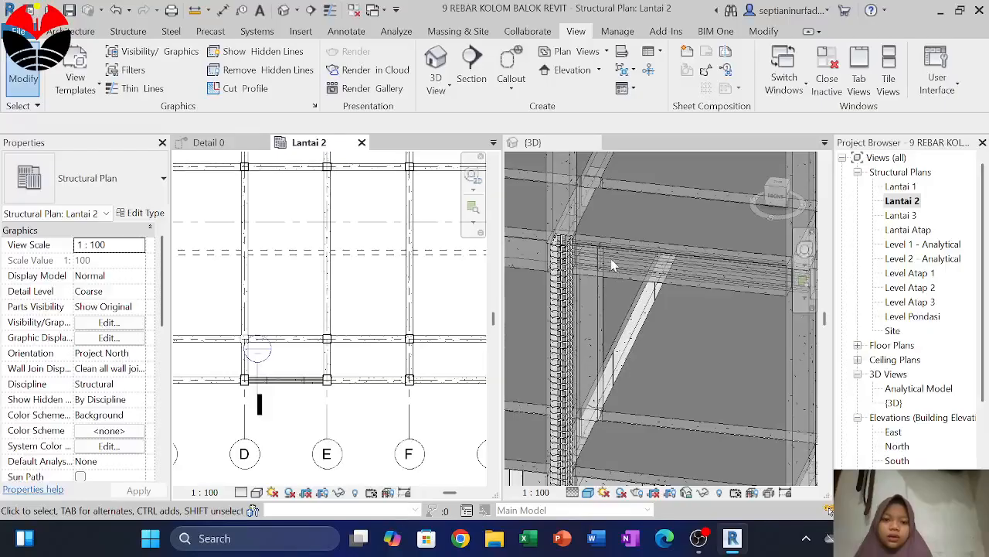
left_click(207, 143)
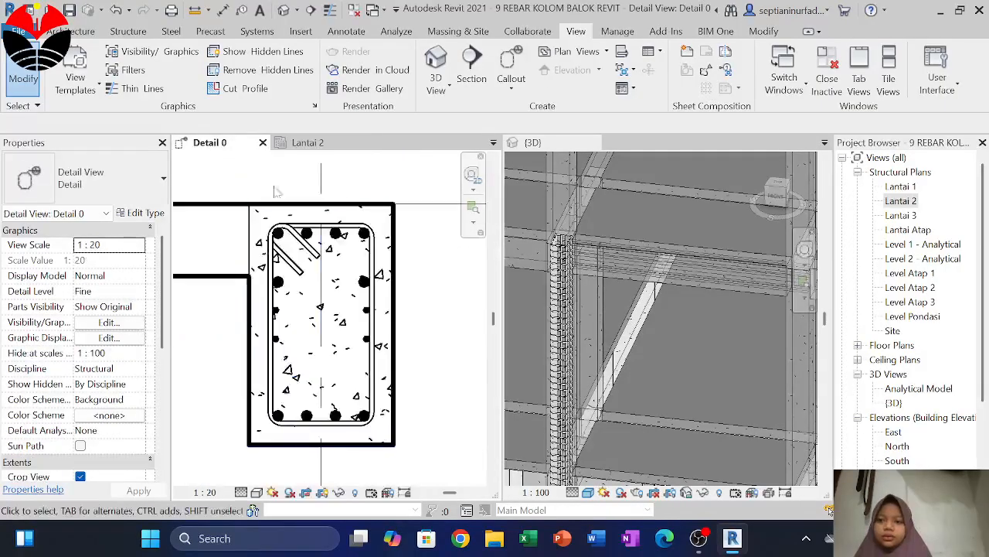
left_click(309, 142)
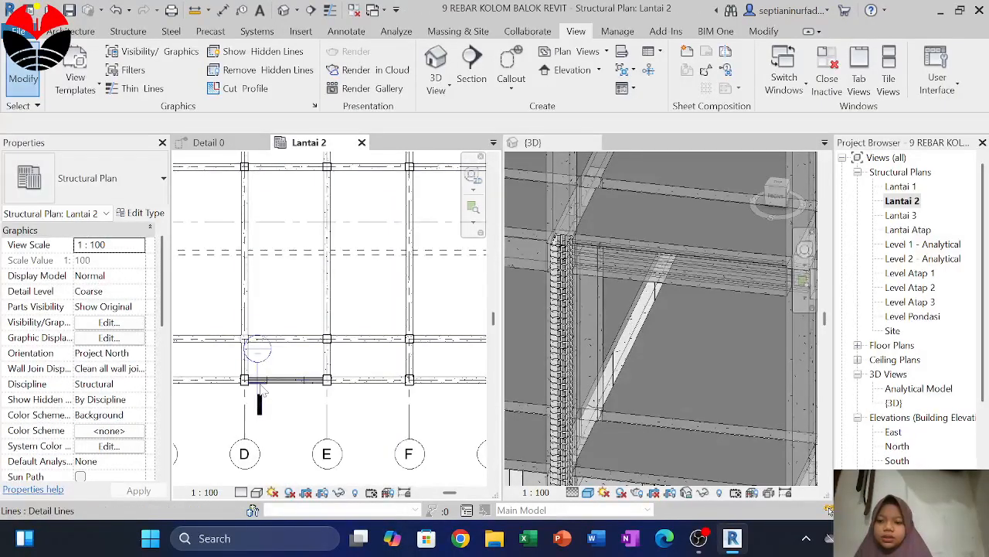
scroll(262, 390, "up", 6)
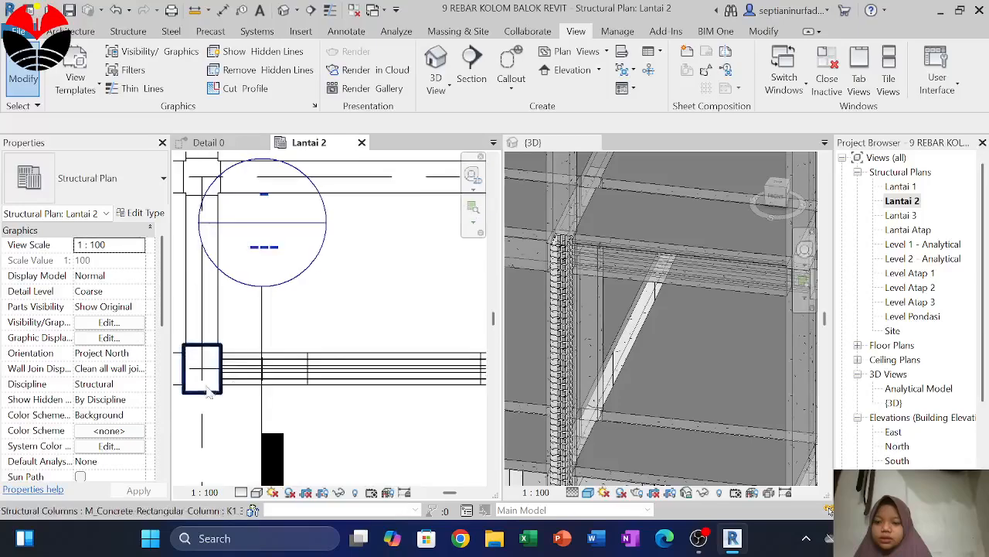
Step: Set the view scale of the Lantai 2 structural plan to 1:20
left_click(209, 493)
left_click(217, 332)
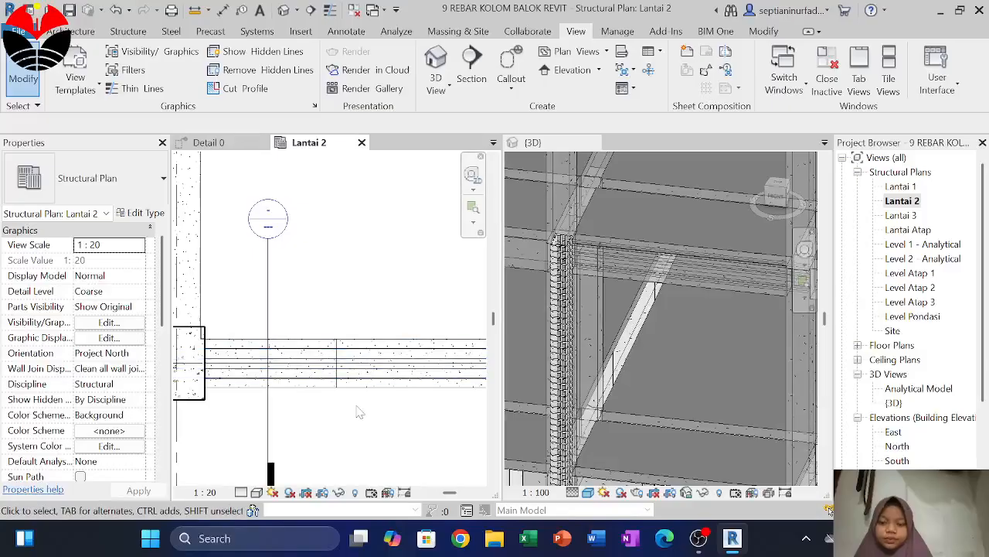
Step: Change the layout of the beam's single 10M M_T1 stirrup in the {3D} view to Maximum Spacing with 100 mm spacing
scroll(595, 298, "up", 5)
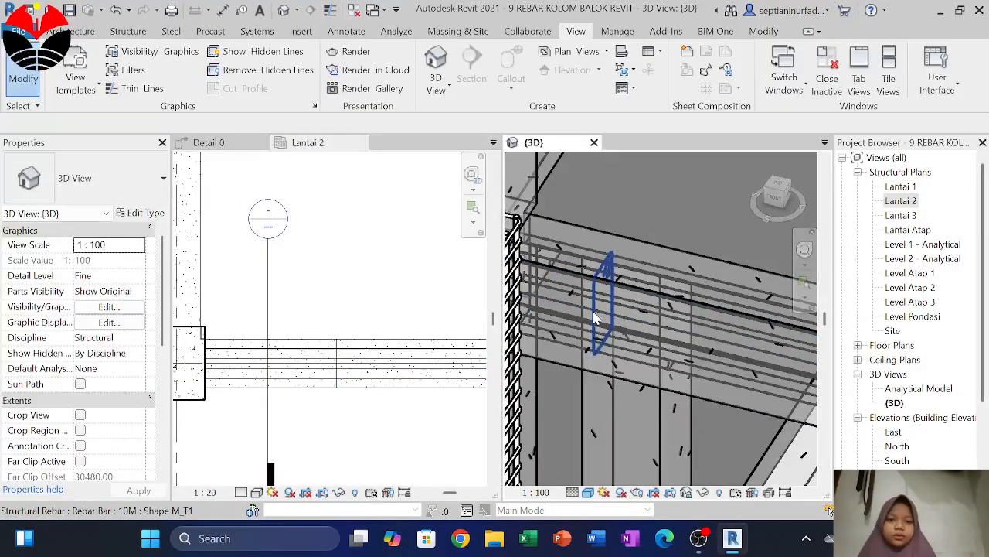
left_click(595, 317)
mouse_move(674, 101)
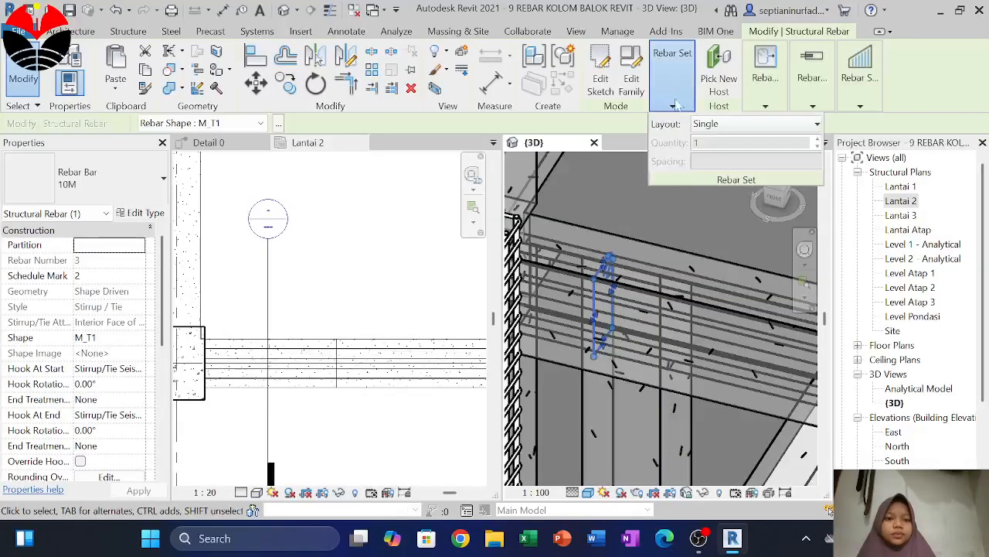
left_click(710, 124)
left_click(726, 175)
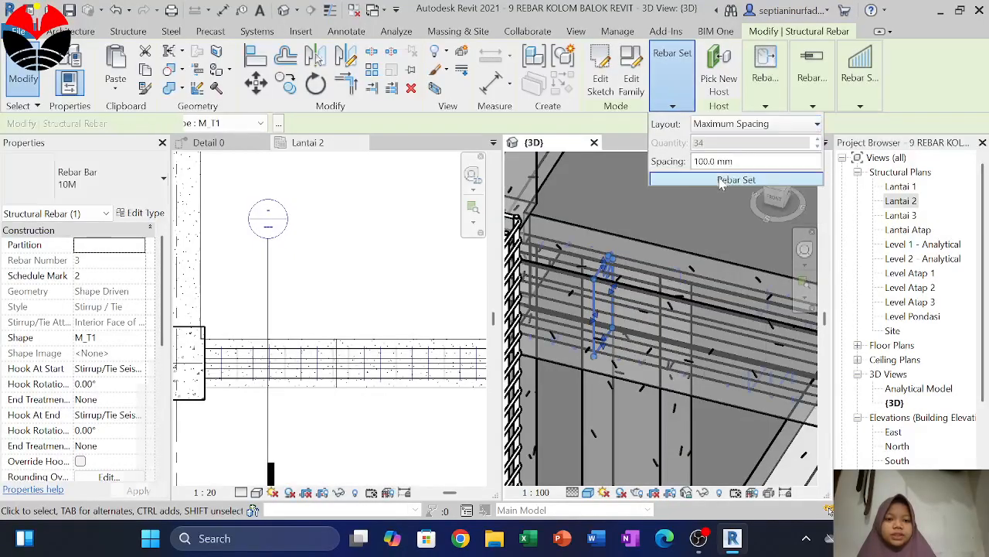
Step: Examine how the stirrup set runs along the beam in the {3D} view and up to the far column in the Lantai 2 plan
scroll(600, 253, "down", 3)
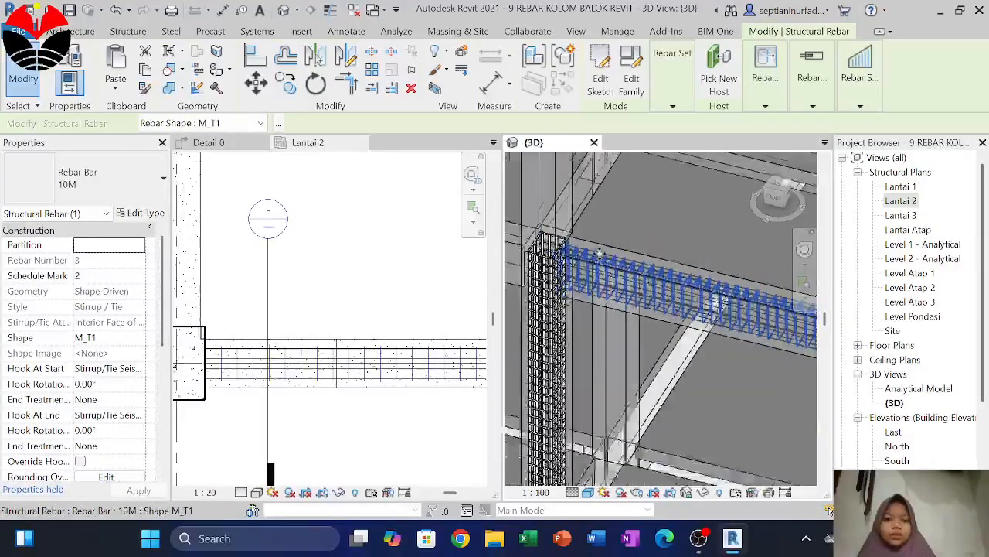
scroll(600, 253, "down", 3)
scroll(321, 348, "down", 2)
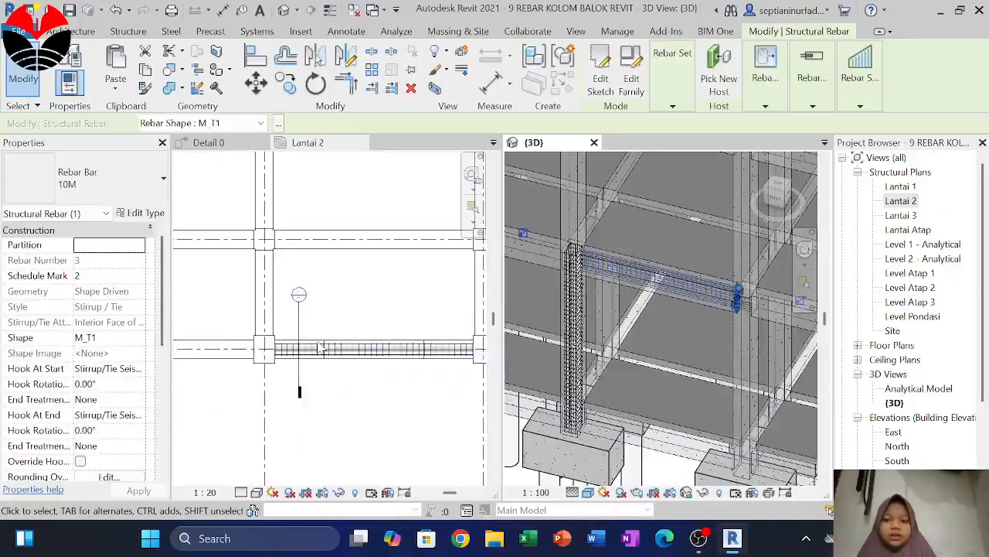
scroll(318, 345, "down", 2)
scroll(408, 348, "up", 3)
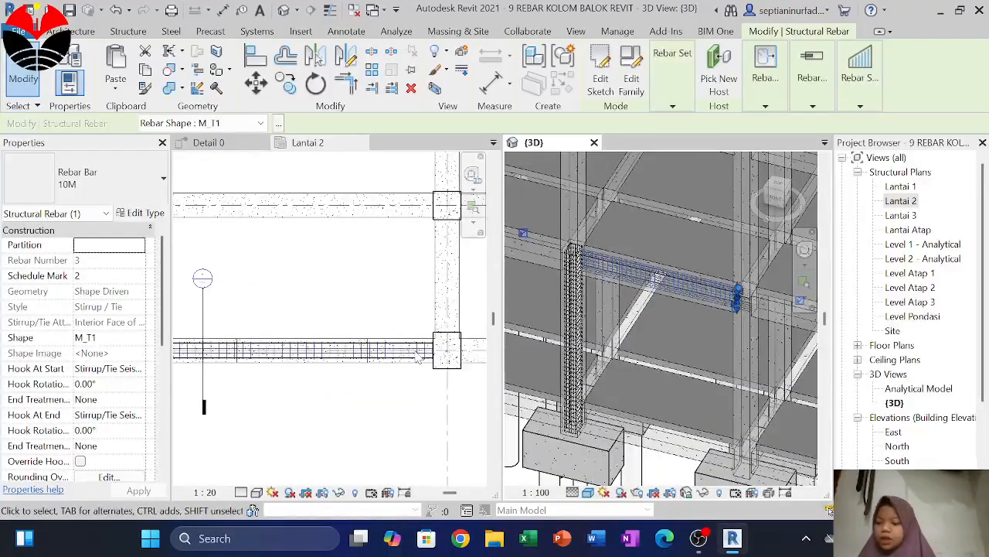
scroll(418, 358, "up", 2)
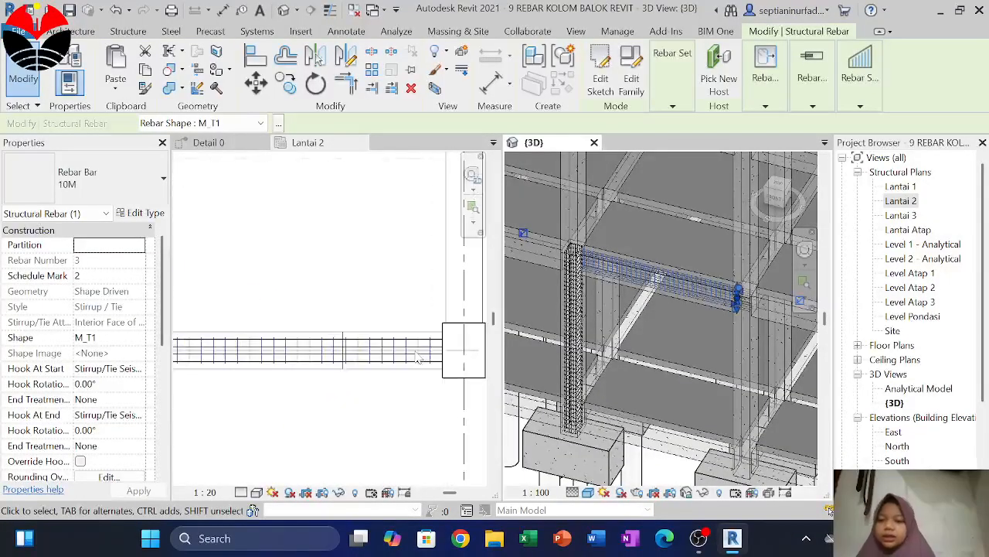
scroll(421, 352, "up", 2)
Step: Try to shorten the stirrup set in the Lantai 2 plan by pulling back its end at the column away from the section mark
left_click(429, 347)
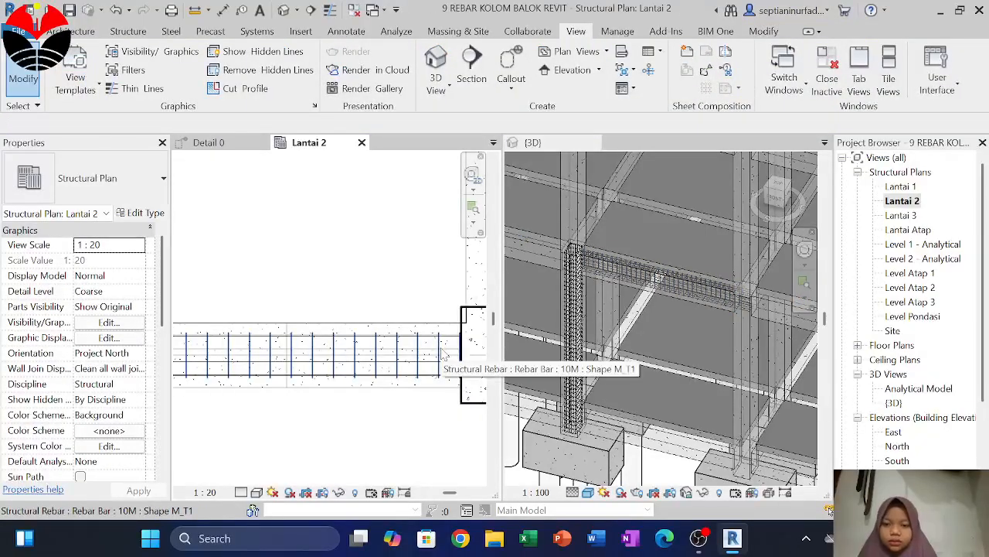
left_click(457, 353)
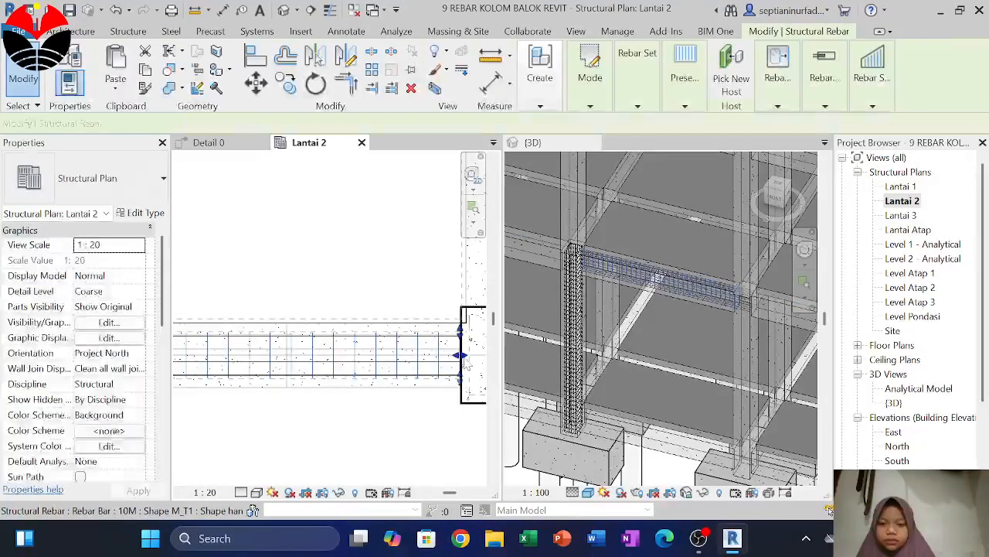
scroll(463, 354, "down", 1)
scroll(462, 354, "down", 2)
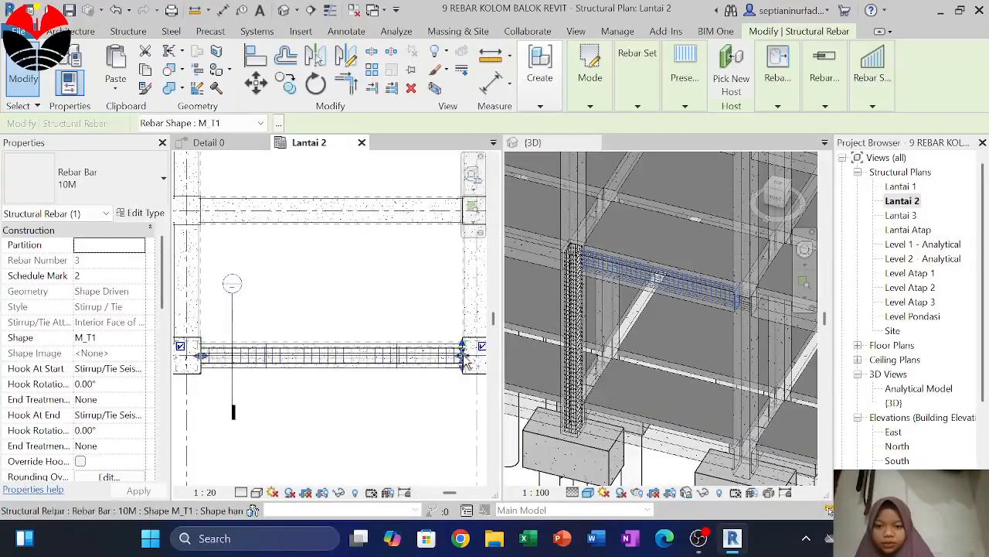
left_click_drag(464, 358, 423, 360)
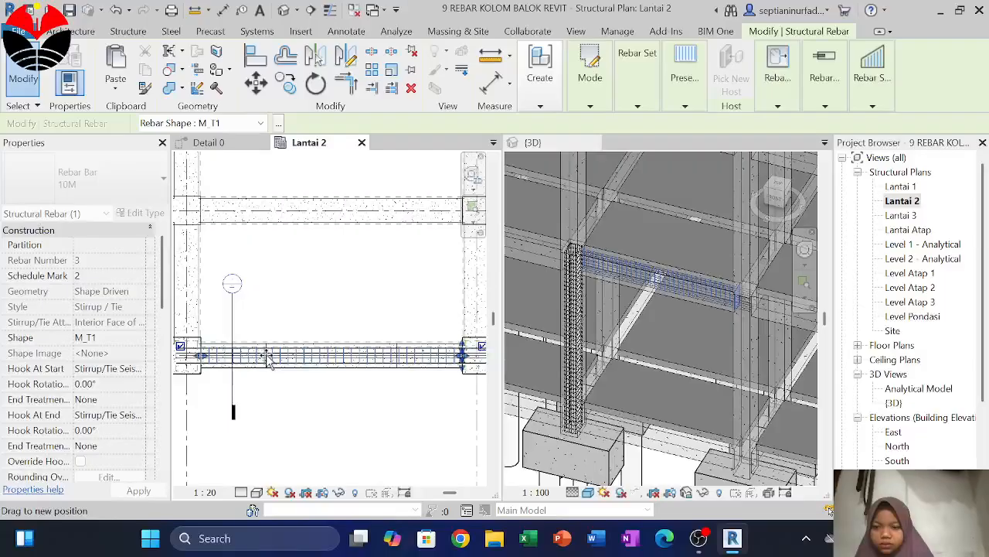
left_click_drag(266, 359, 438, 358)
scroll(464, 354, "up", 3)
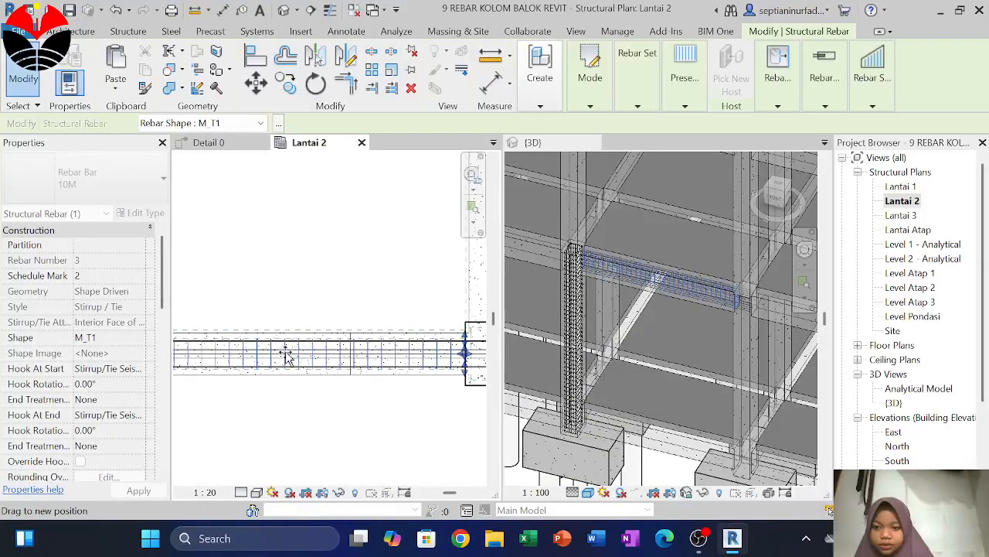
left_click_drag(286, 355, 460, 364)
scroll(464, 354, "up", 3)
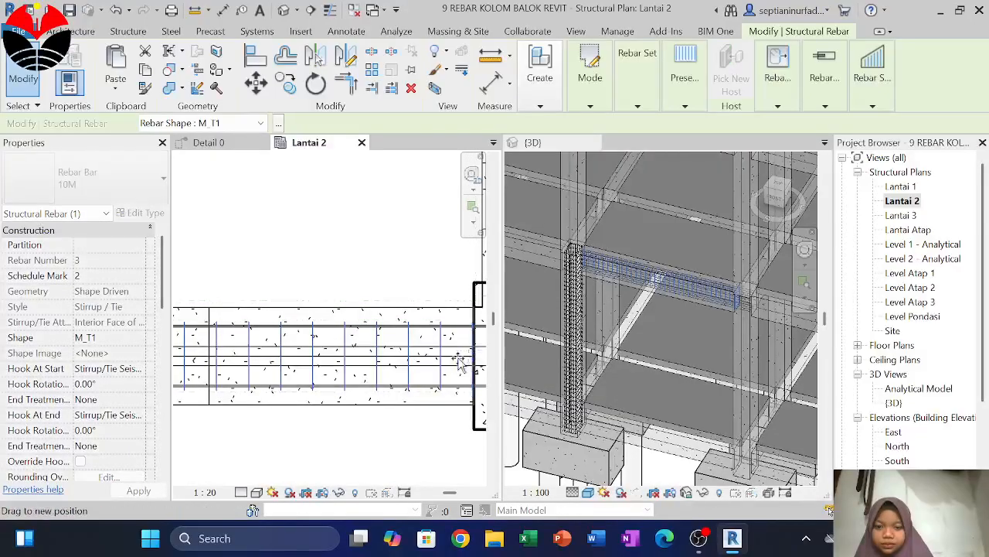
left_click_drag(398, 360, 331, 355)
left_click_drag(473, 356, 398, 357)
left_click_drag(473, 355, 390, 357)
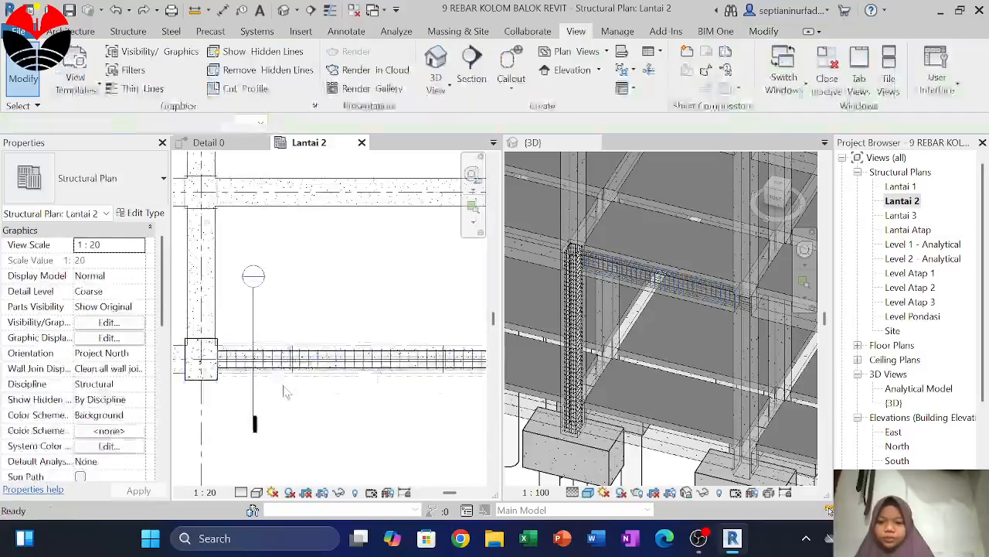
left_click_drag(217, 368, 252, 359)
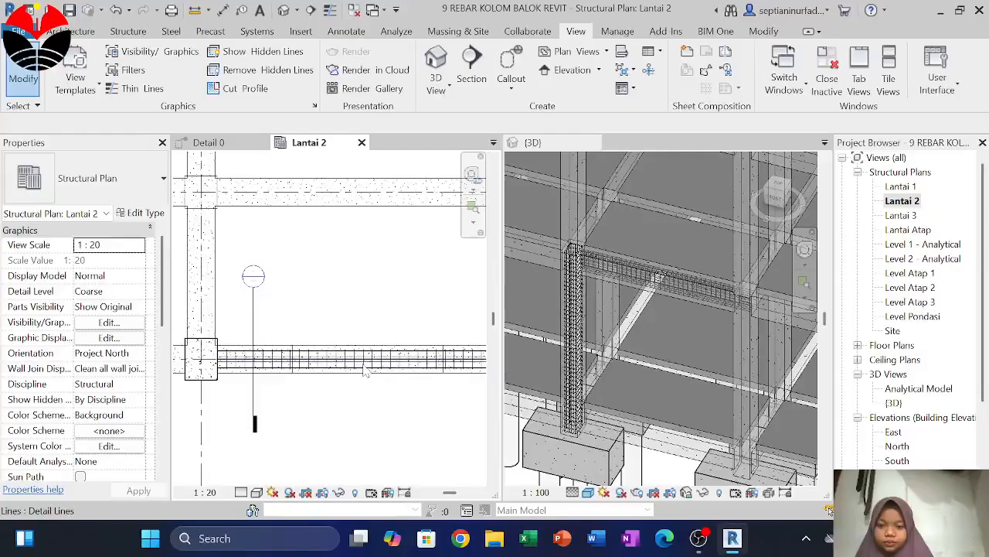
Step: Shorten the stirrup set in the Lantai 2 plan to the end quarter of the beam farthest from the section mark, stopping at the quarter line
scroll(366, 367, "down", 2)
scroll(438, 356, "up", 5)
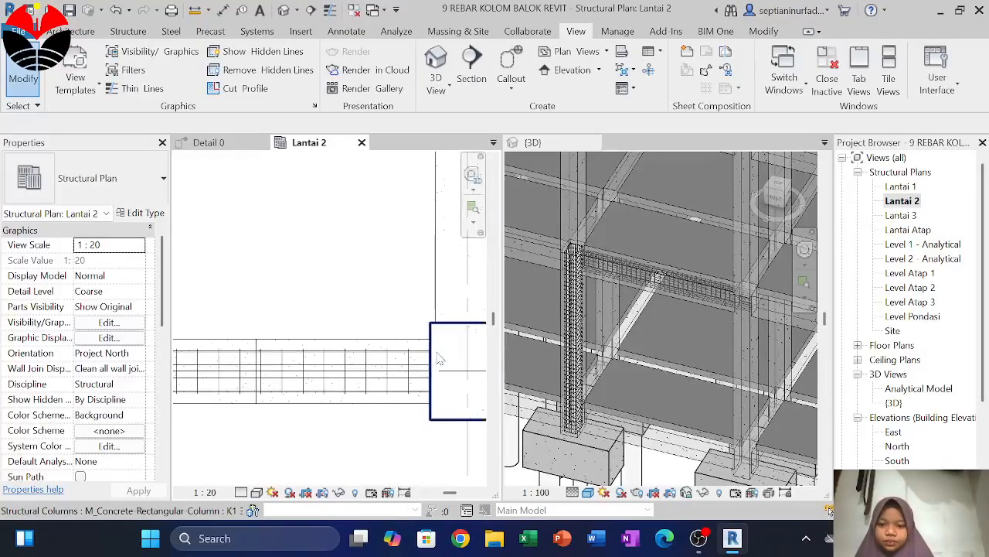
left_click(410, 362)
scroll(371, 357, "down", 3)
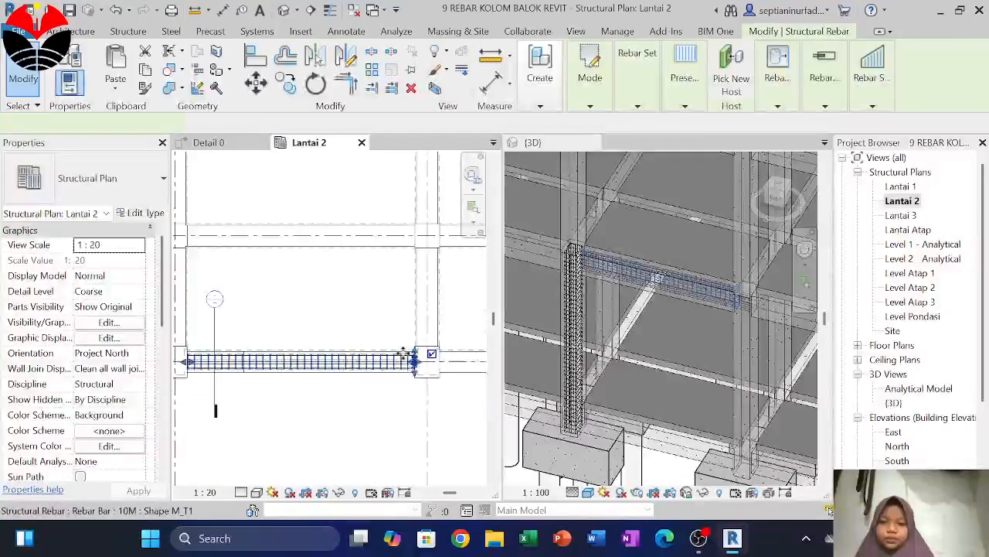
middle_click_drag(329, 336, 264, 361)
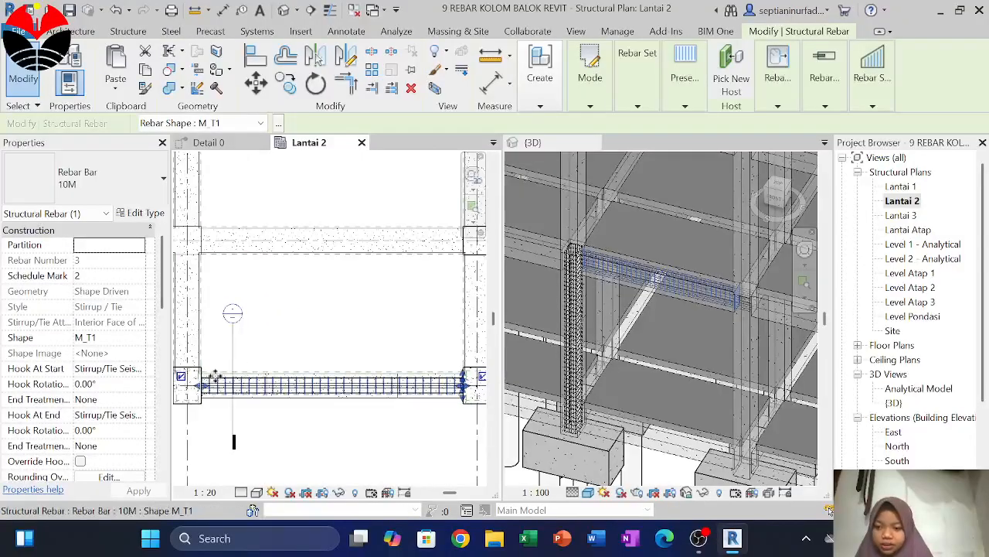
left_click_drag(208, 394, 398, 386)
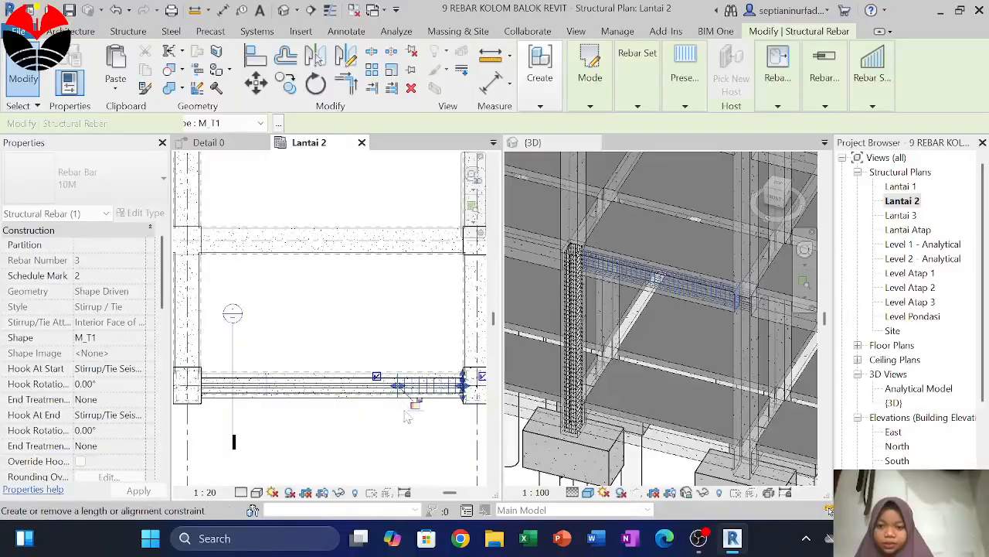
left_click(417, 435)
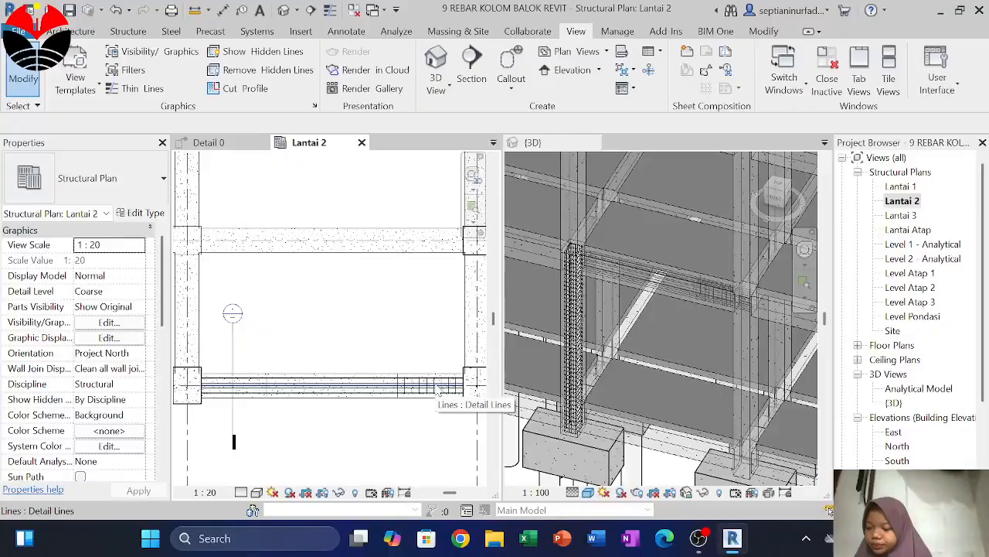
Step: Hide the last bar of the shortened stirrup set at the beam's quarter line
scroll(437, 391, "up", 2)
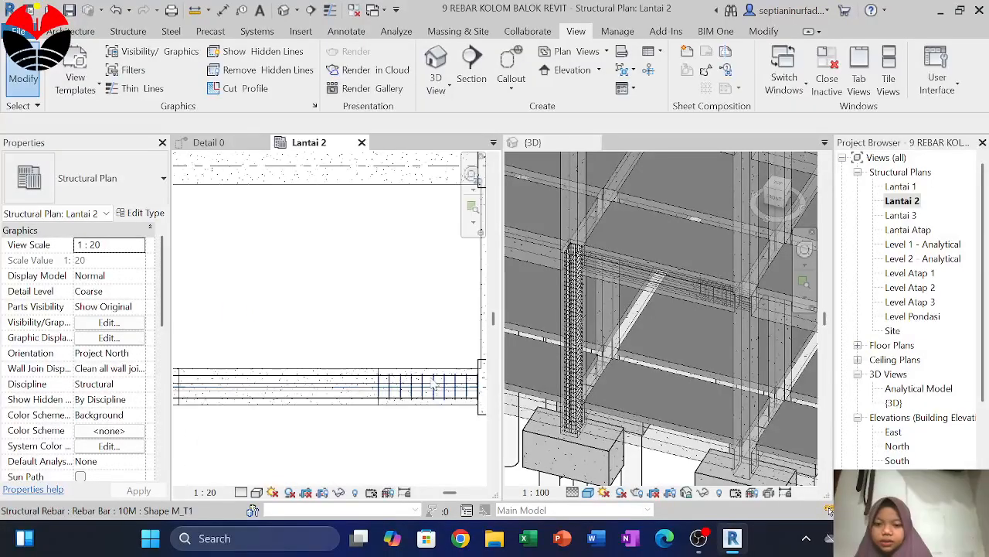
left_click(435, 386)
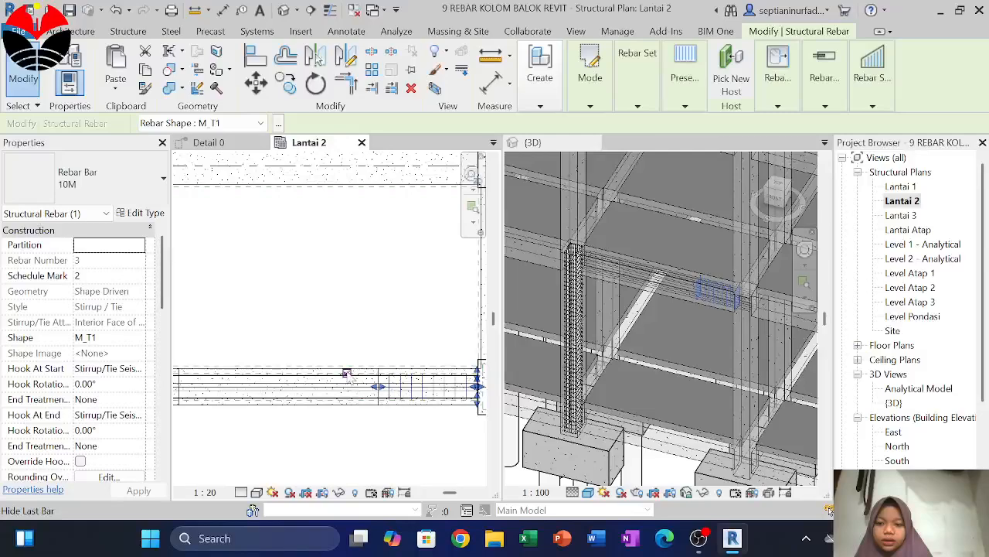
left_click(381, 435)
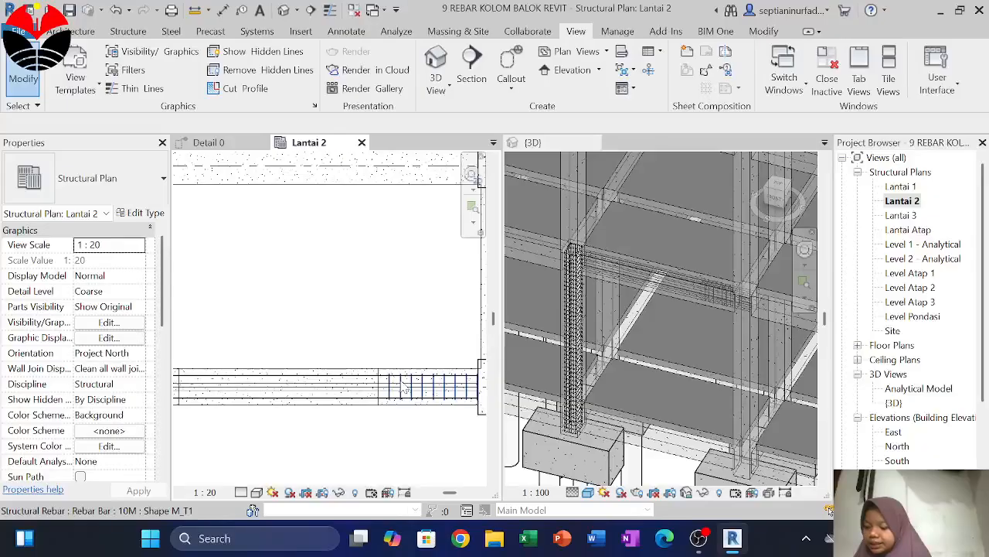
key("Tab")
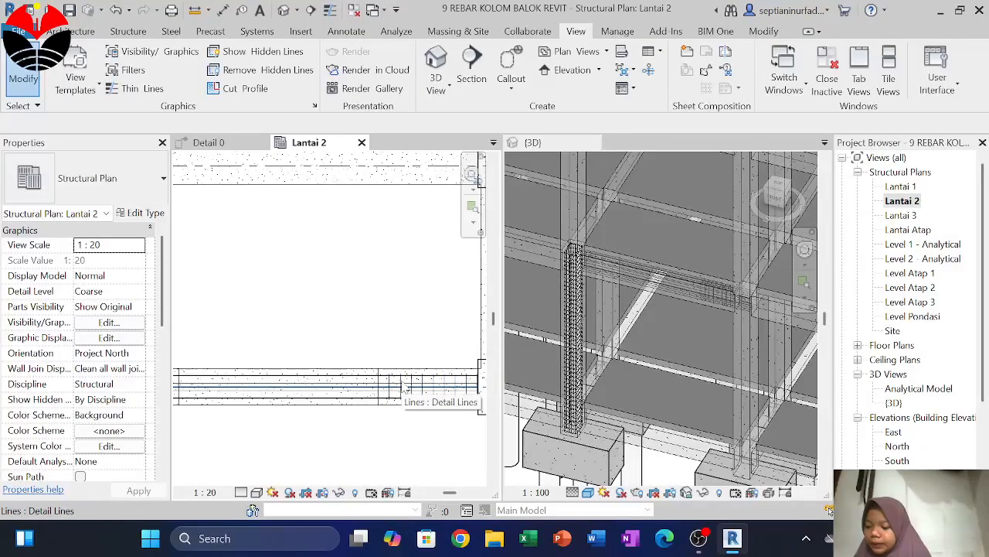
left_click_drag(401, 382, 284, 310)
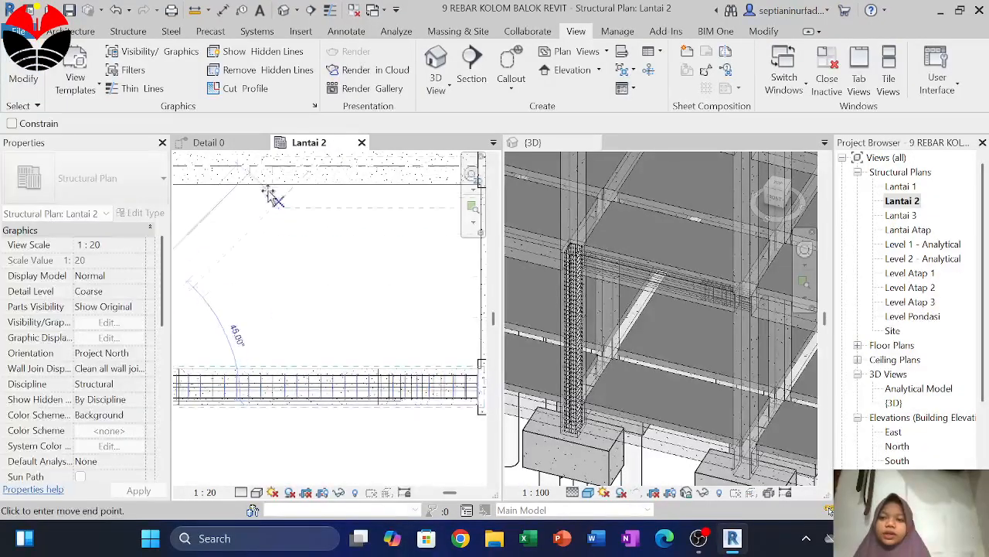
Step: Examine the beam's bars in the Detail 0 section and review the section's view properties
left_click(224, 144)
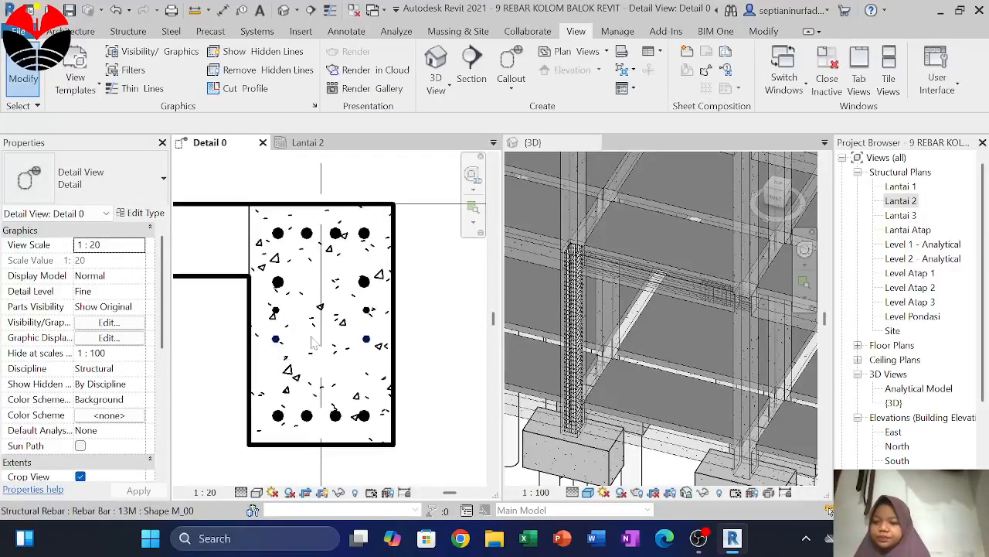
scroll(47, 387, "down", 3)
scroll(50, 398, "down", 5)
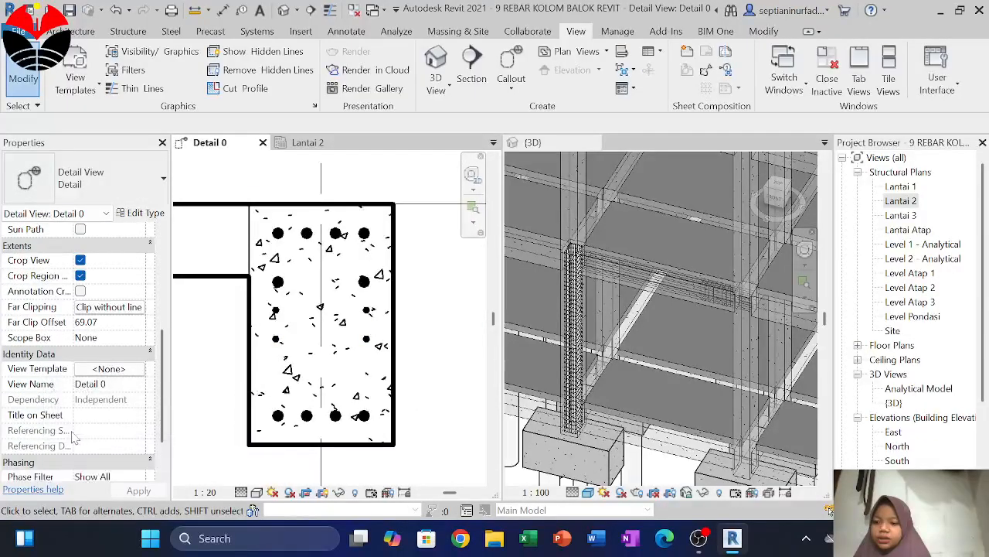
scroll(74, 436, "up", 8)
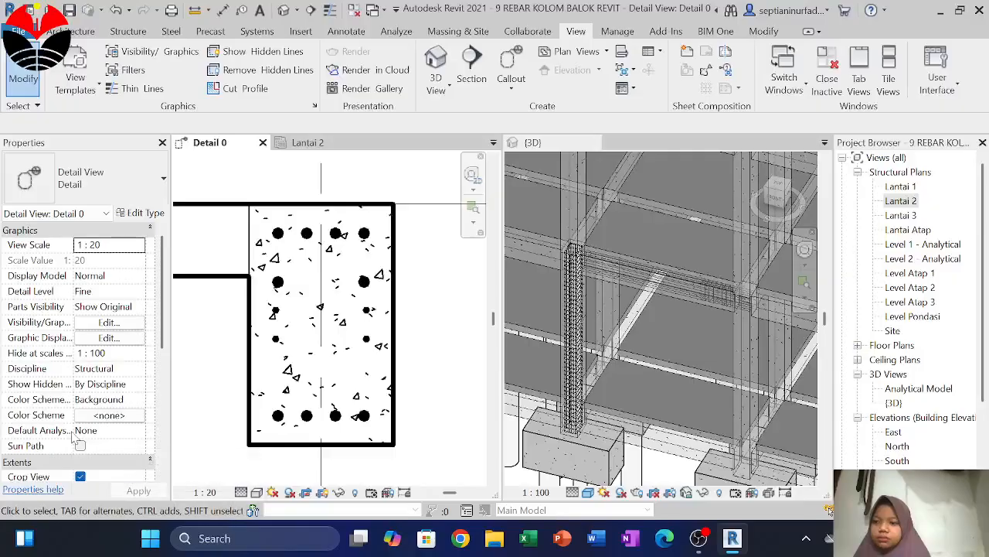
left_click(328, 305)
left_click(414, 244)
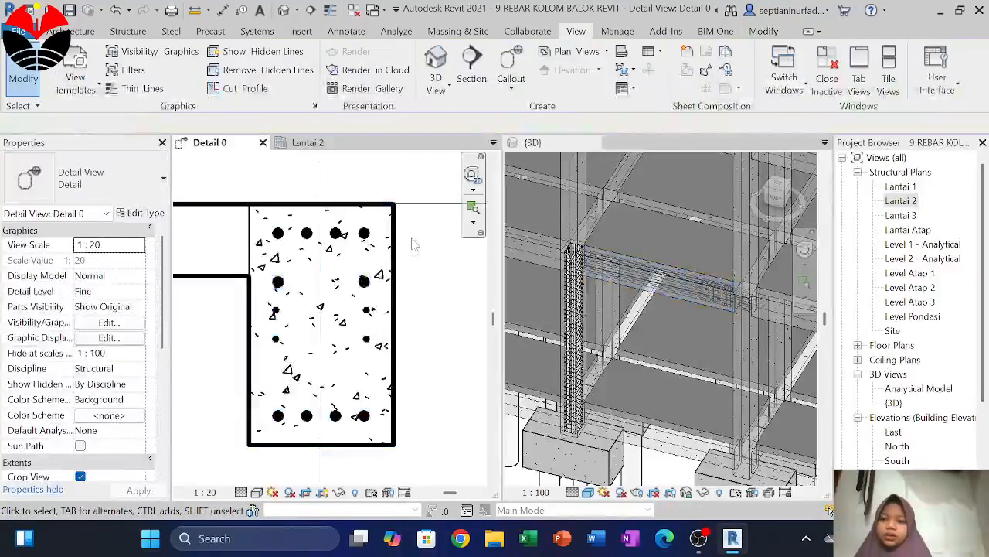
scroll(414, 245, "down", 2)
scroll(414, 244, "up", 1)
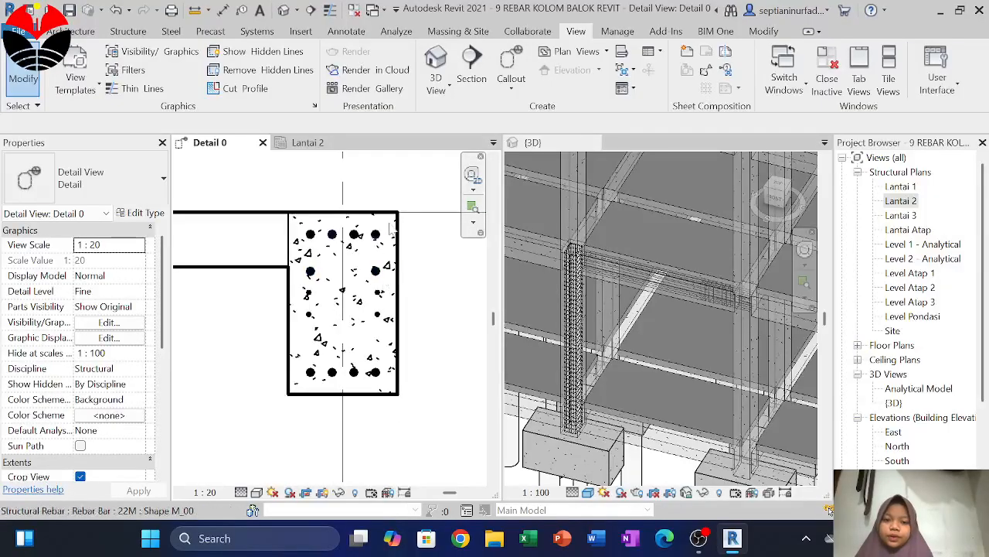
scroll(404, 246, "down", 2)
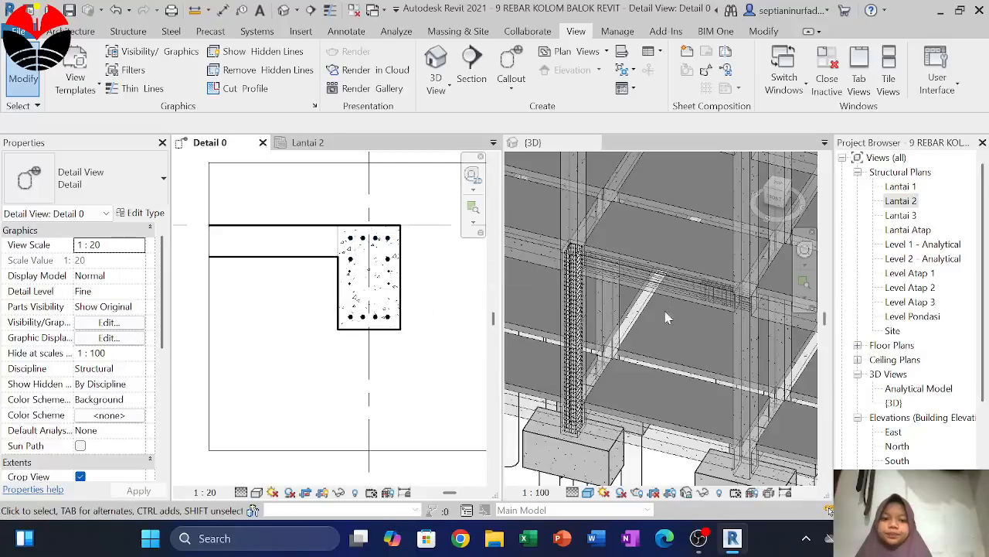
Step: Copy the end stirrup set in the Lantai 2 plan from the column face to the adjacent quarter line of the beam
left_click(324, 142)
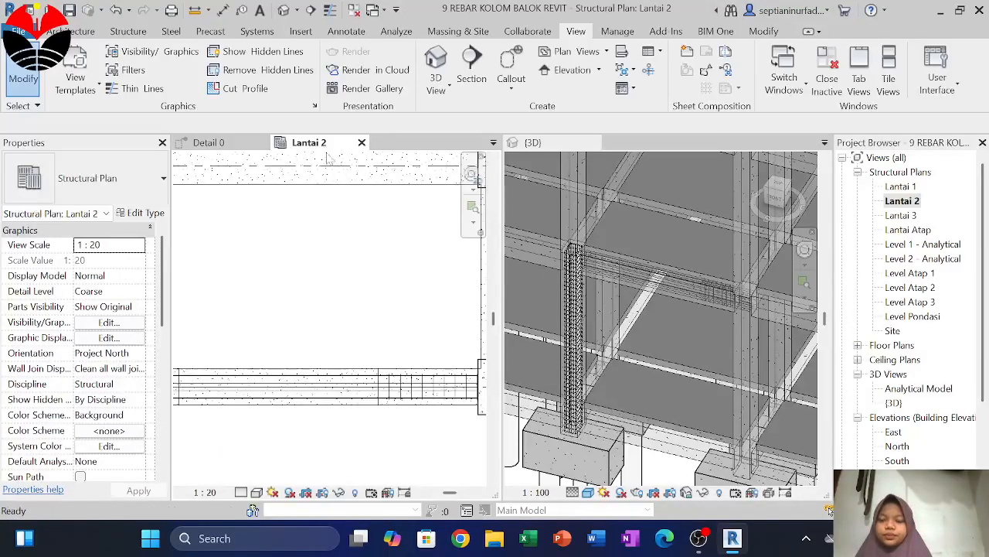
left_click(403, 404)
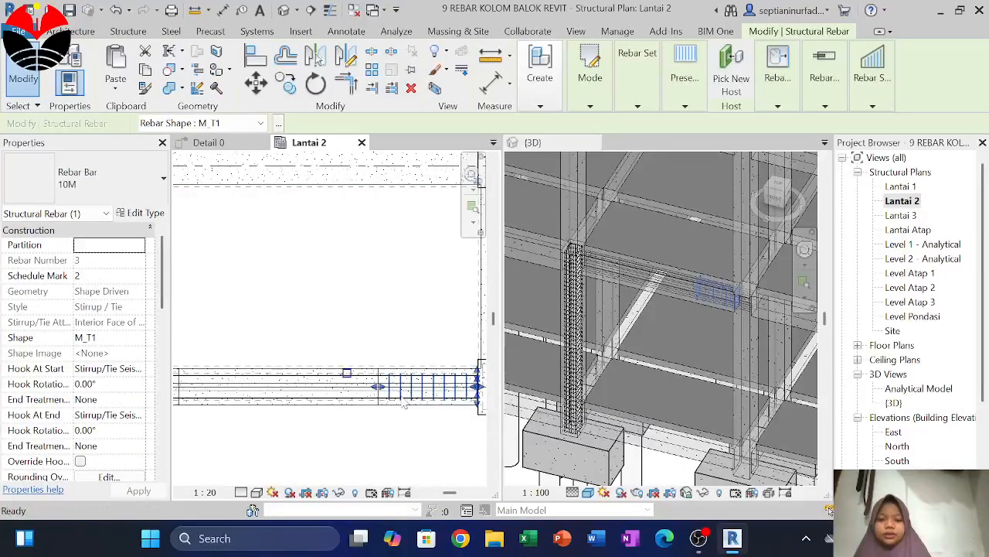
key("c")
key("o")
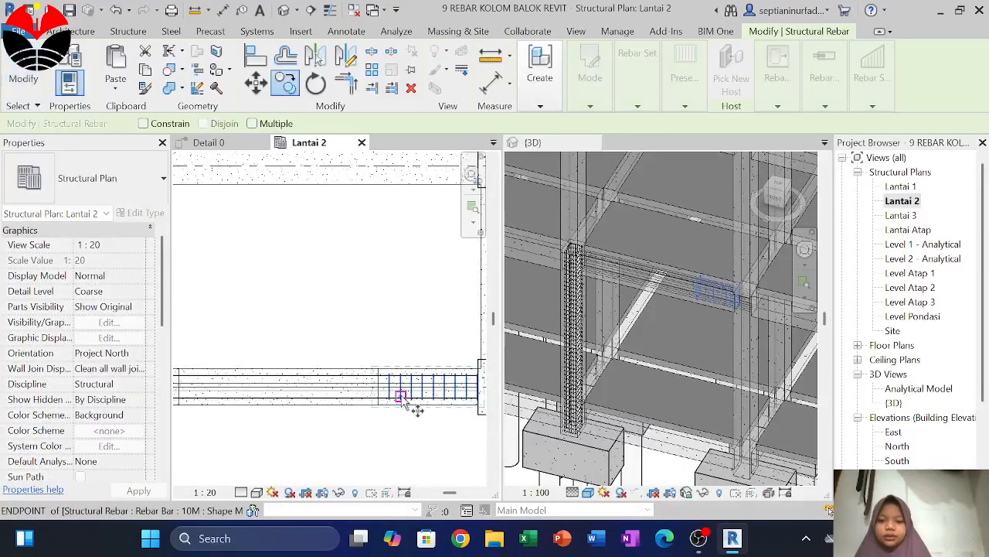
left_click(478, 390)
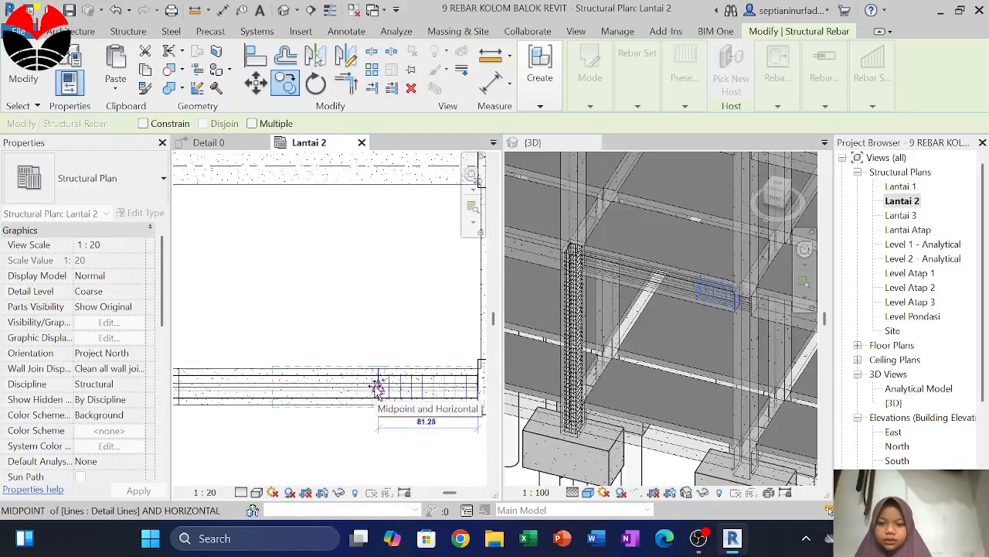
left_click(378, 387)
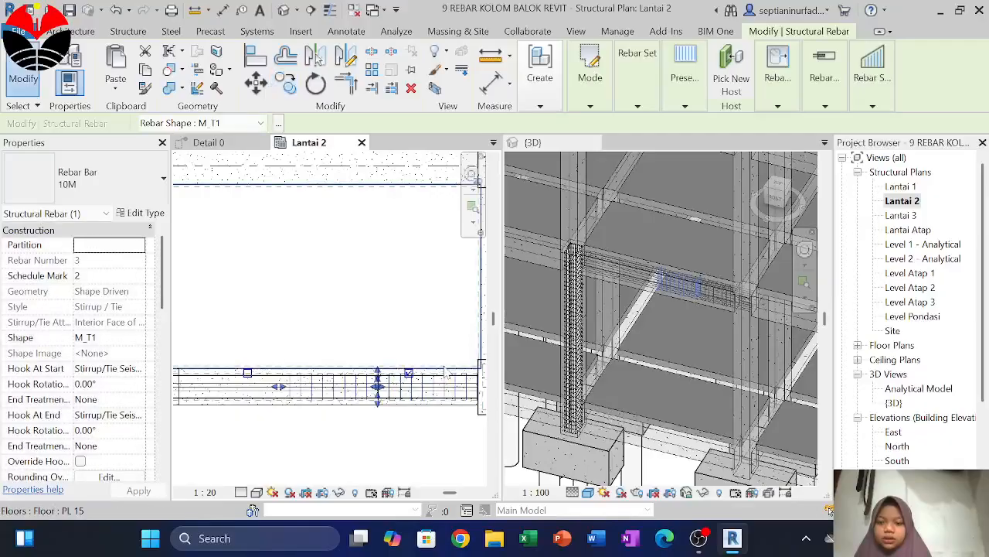
left_click(426, 424)
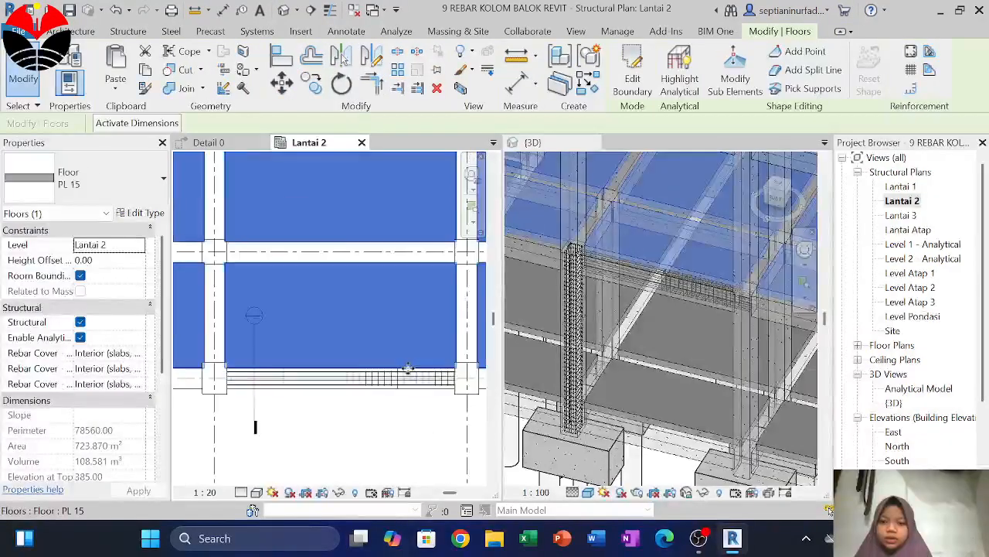
scroll(305, 389, "up", 1)
key("Escape")
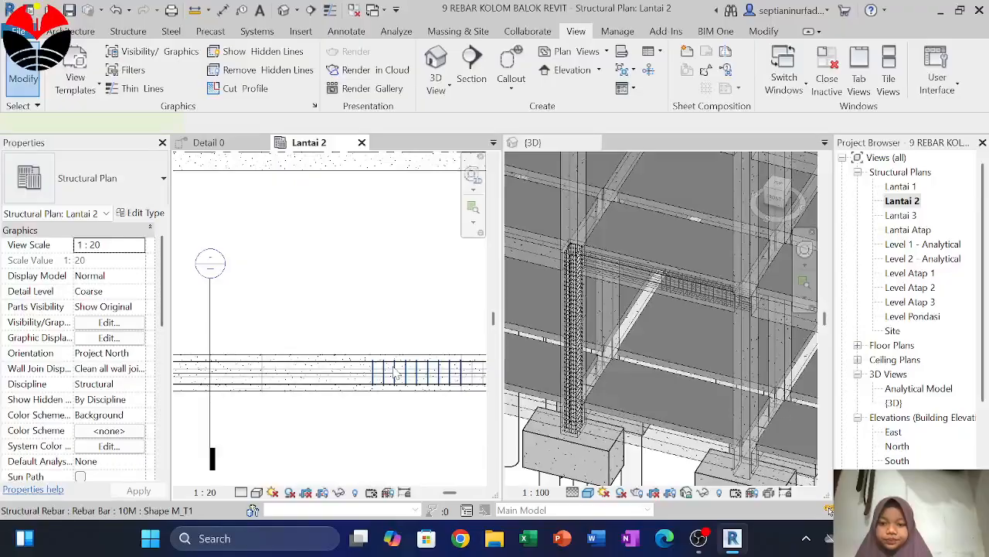
Step: Copy the middle stirrup set to the beam quarter at the section mark, showing its bar at the column and hiding its bar at the quarter line
left_click(394, 373)
key("m")
key("v")
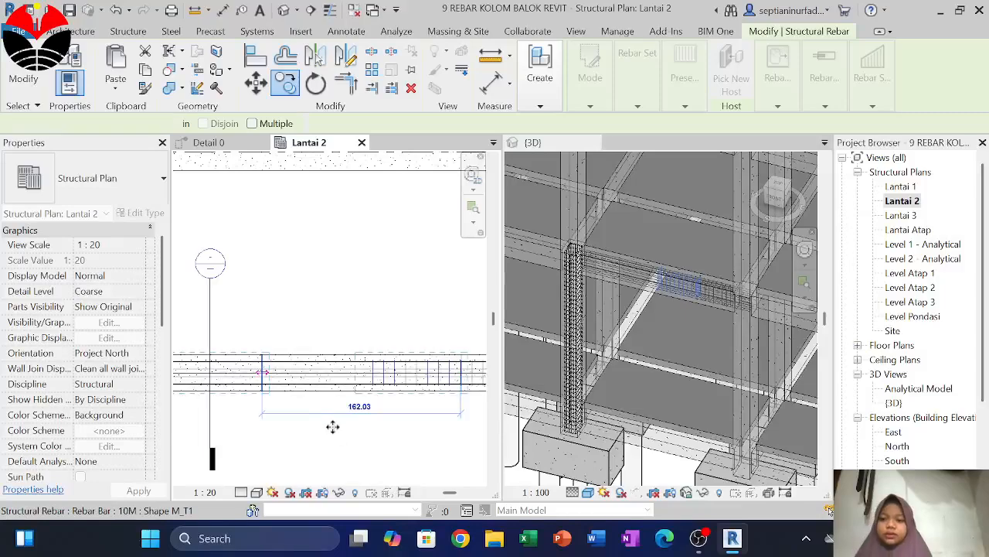
scroll(335, 428, "down", 3)
scroll(276, 402, "up", 4)
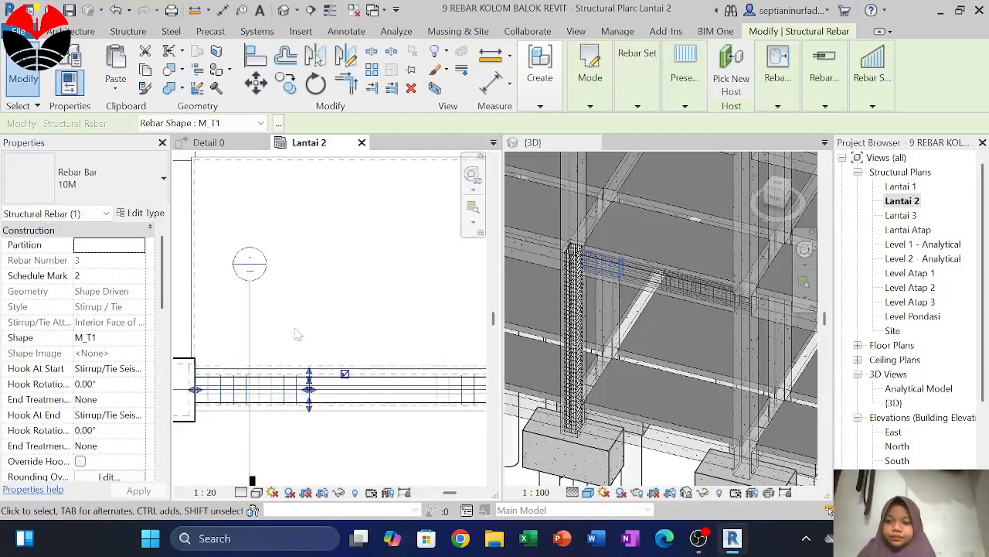
scroll(292, 347, "up", 2)
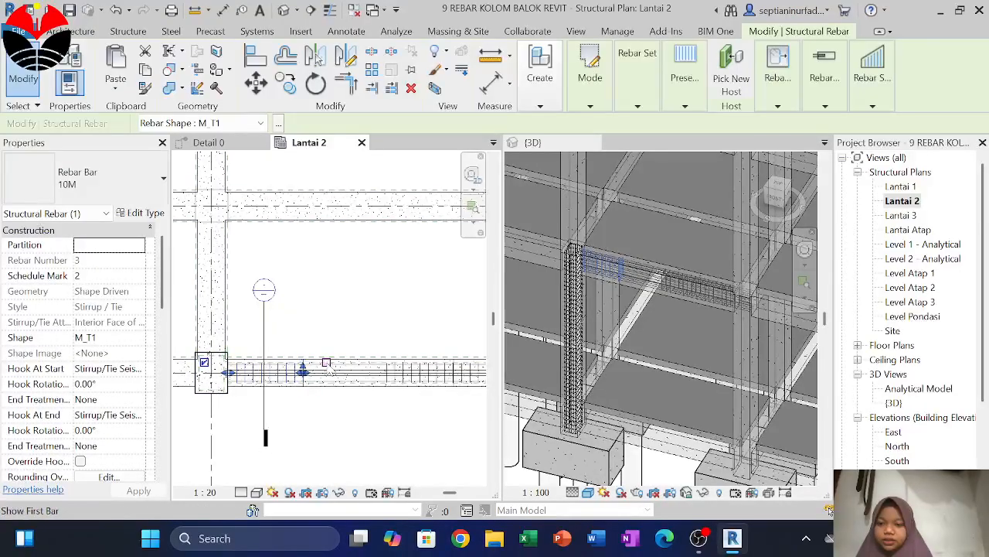
left_click(309, 427)
Step: Extend the middle stirrup set across the beam's midspan to the quarter line nearest the section mark
left_click(399, 373)
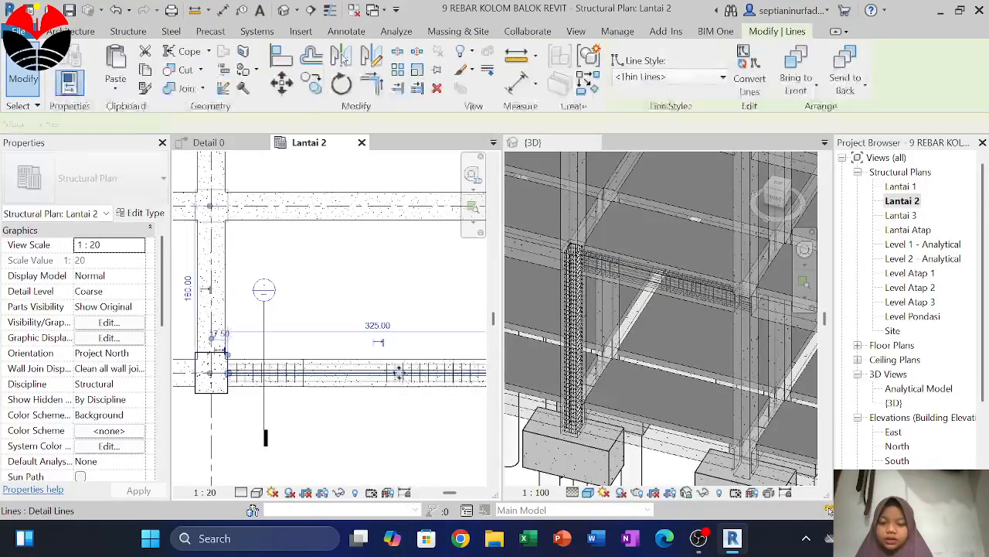
key("Escape")
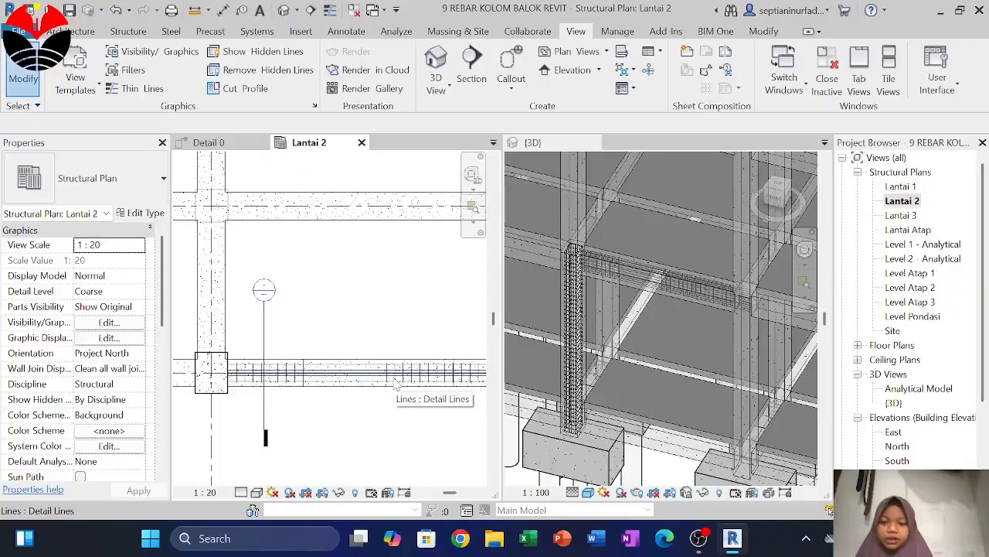
scroll(394, 384, "up", 2)
left_click(382, 384)
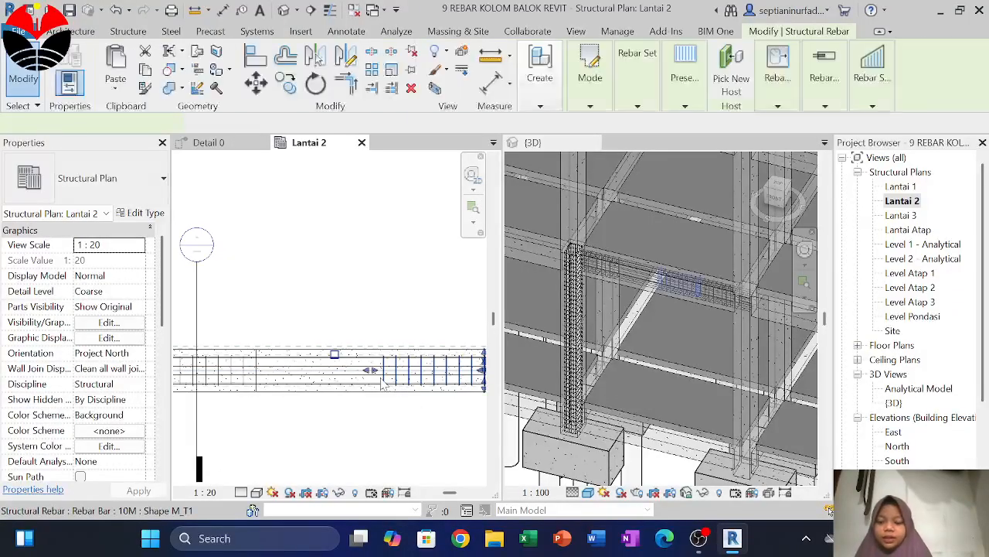
left_click_drag(371, 373, 256, 376)
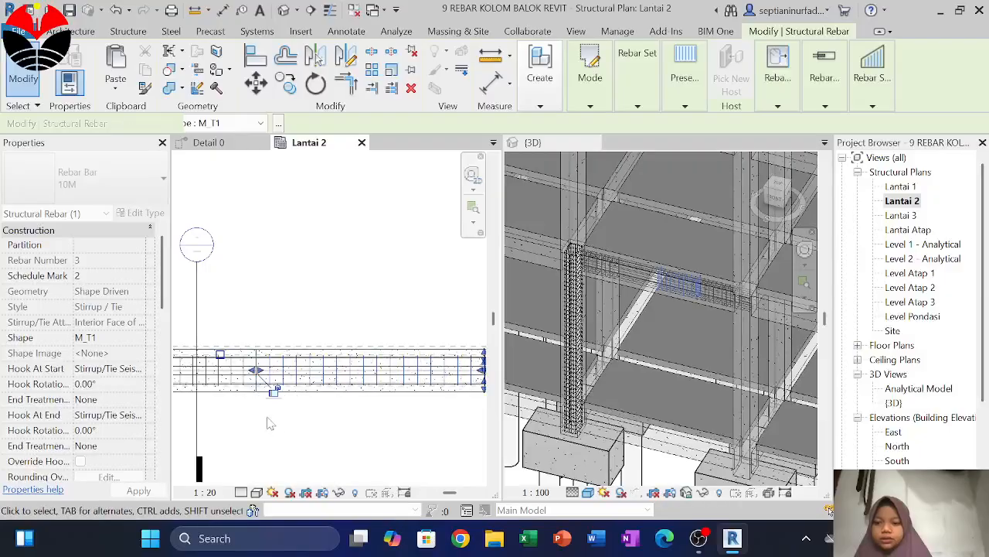
left_click(281, 430)
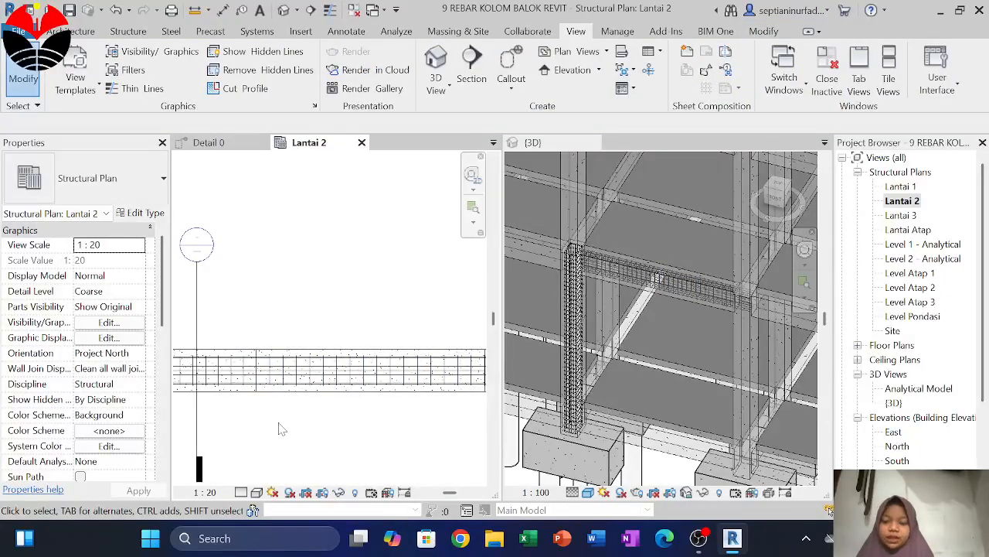
Step: Set the maximum spacing of the midspan stirrup set to 150 mm
left_click(341, 387)
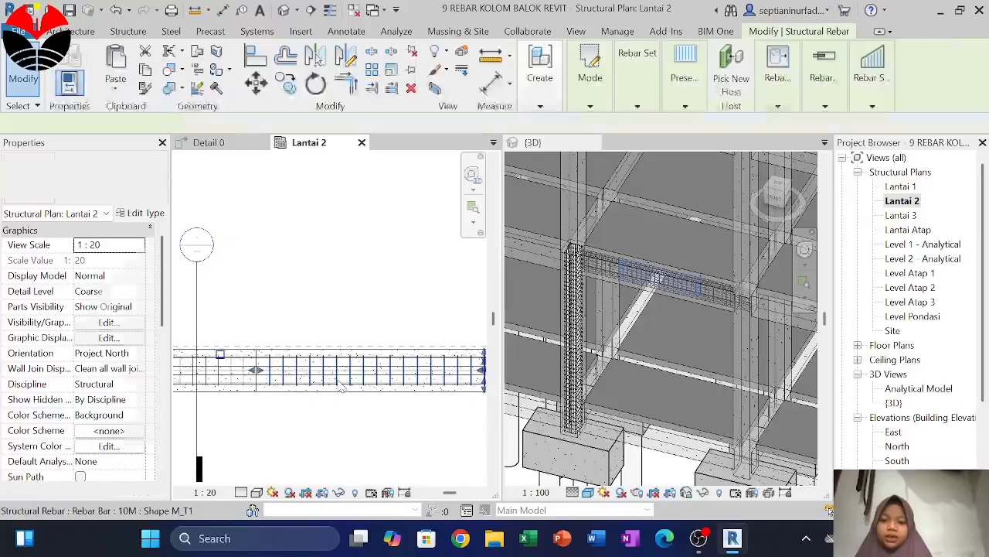
left_click(639, 101)
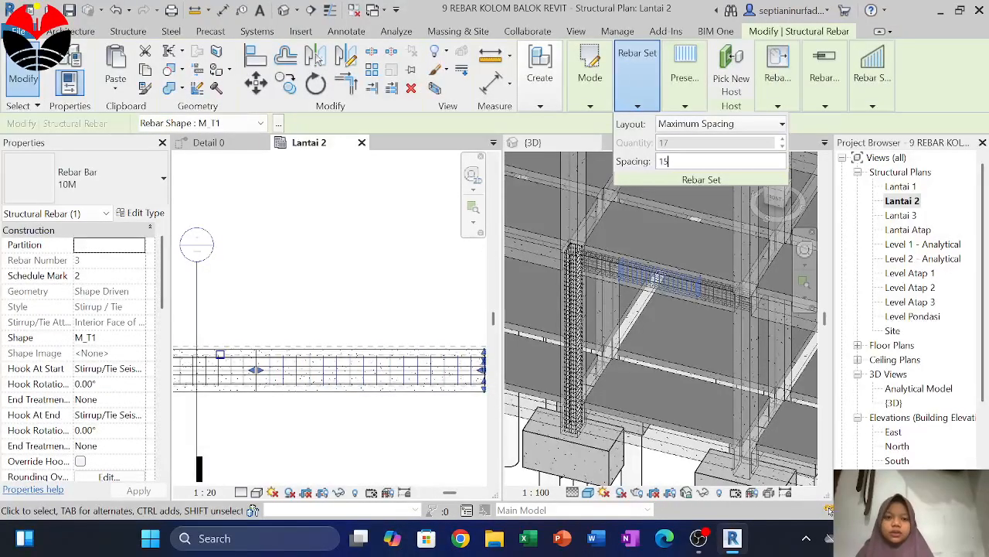
key("Return")
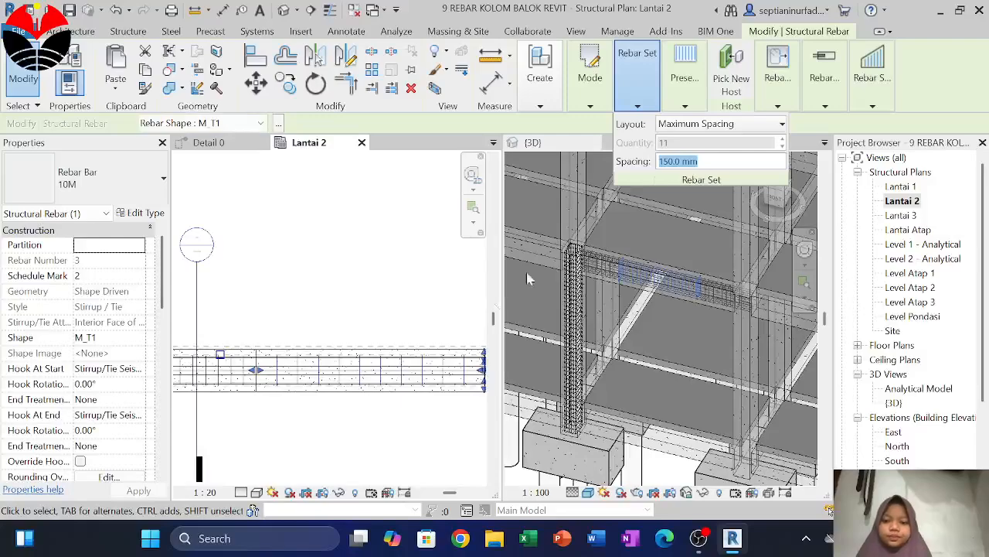
left_click(391, 434)
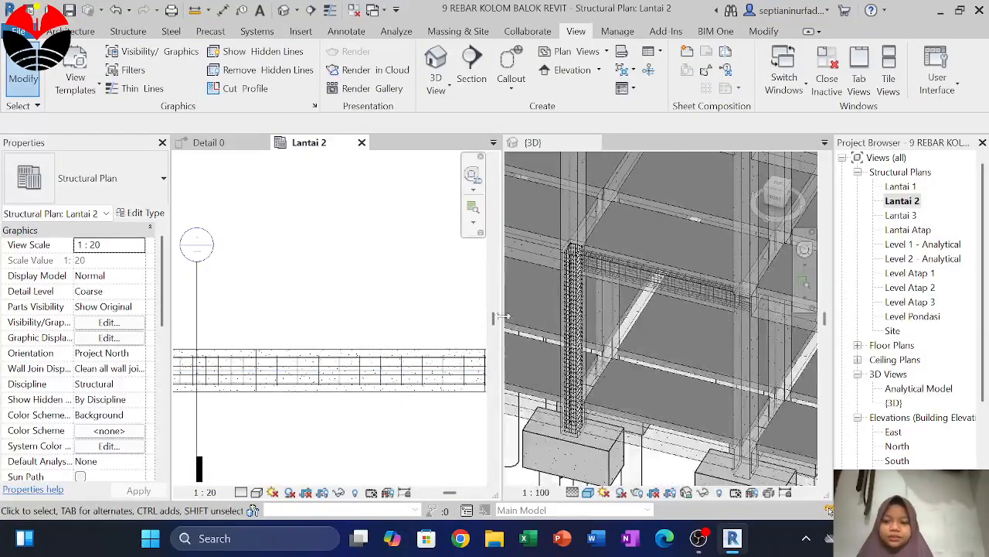
Step: Delete the detail lines marking the two quarter points of the reinforced beam in the Lantai 2 plan
scroll(379, 309, "down", 3)
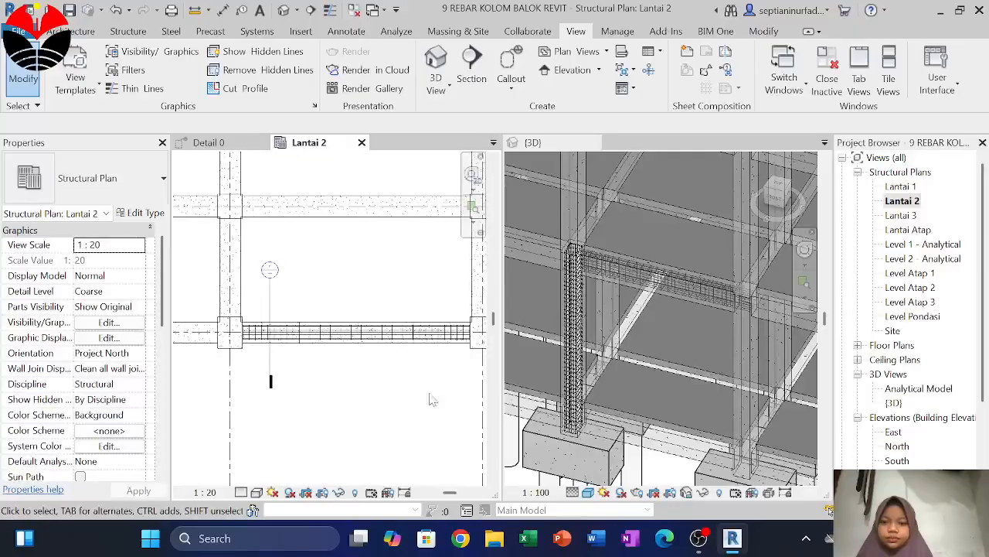
scroll(336, 334, "up", 2)
scroll(339, 324, "down", 2)
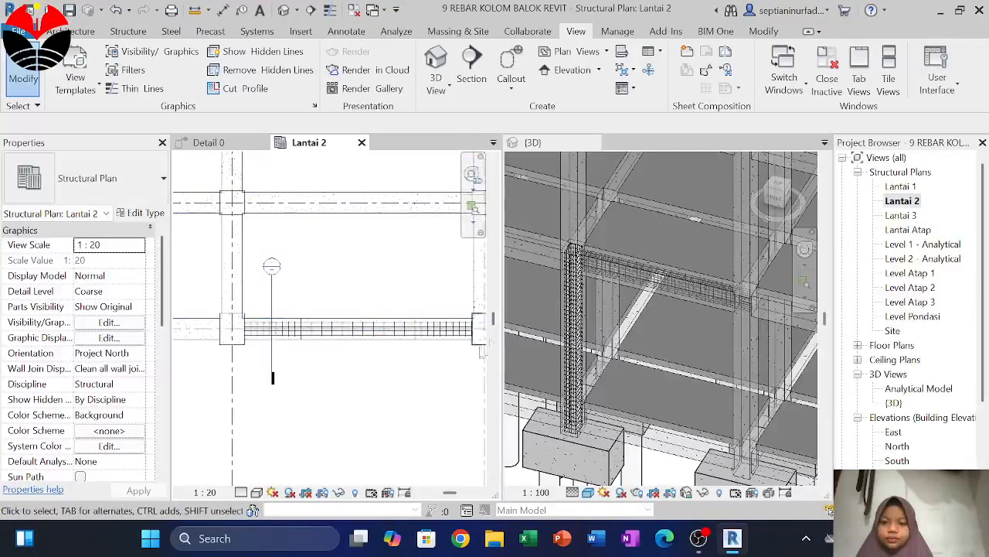
scroll(415, 338, "up", 1)
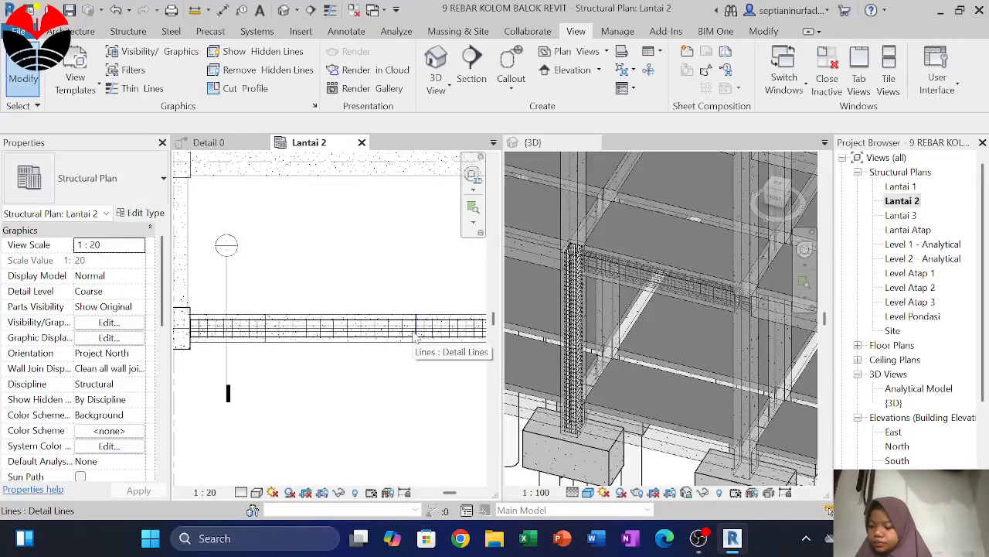
scroll(415, 338, "up", 1)
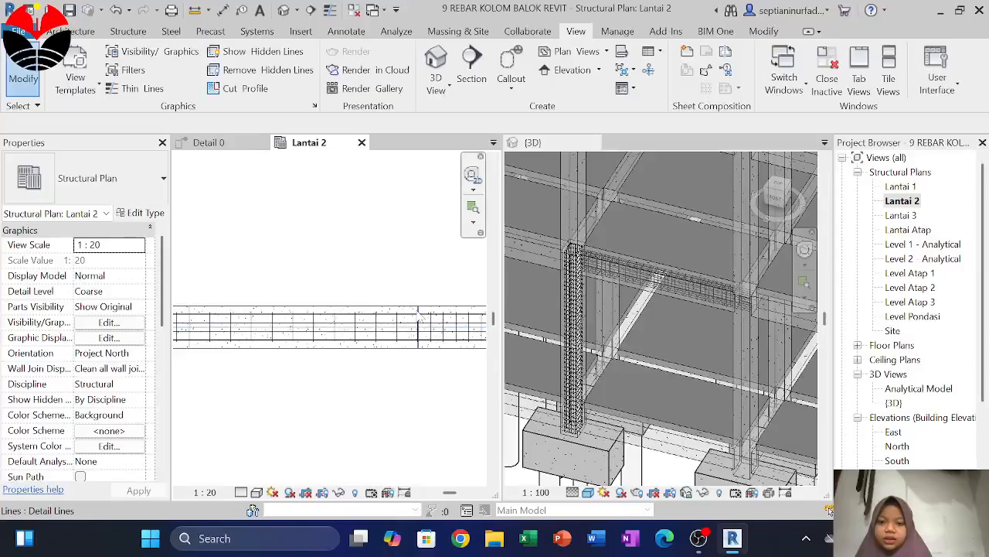
left_click(419, 317)
left_click(336, 369)
scroll(336, 369, "down", 2)
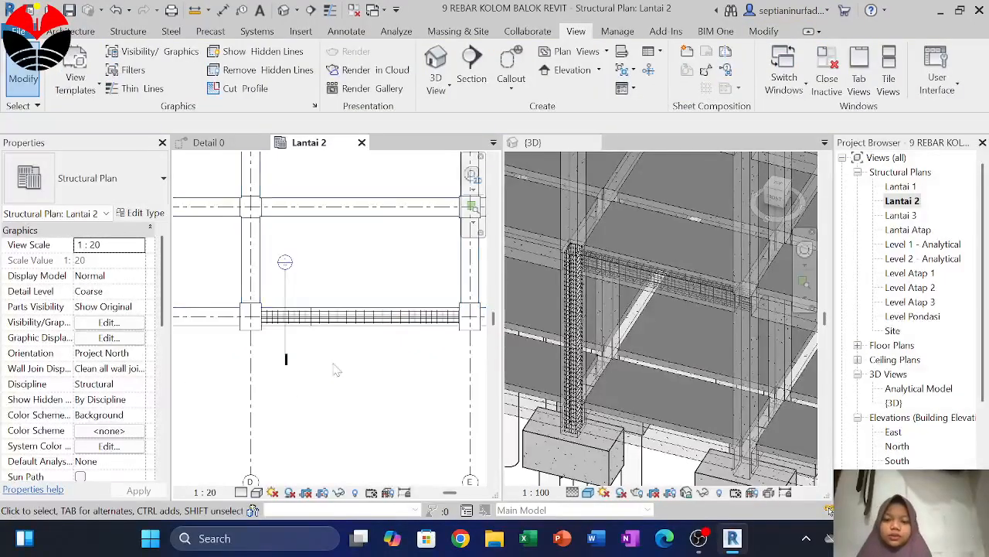
scroll(310, 297, "up", 3)
left_click(310, 334)
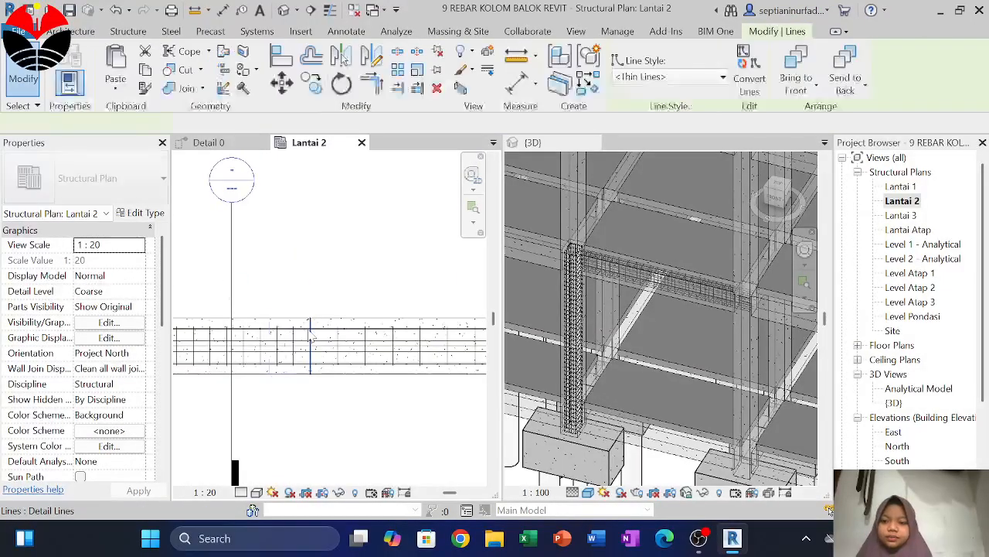
key("Escape")
Step: Examine the stirrup shape and hooks in the Detail 0 section, dismissing the save reminder without saving
left_click(207, 142)
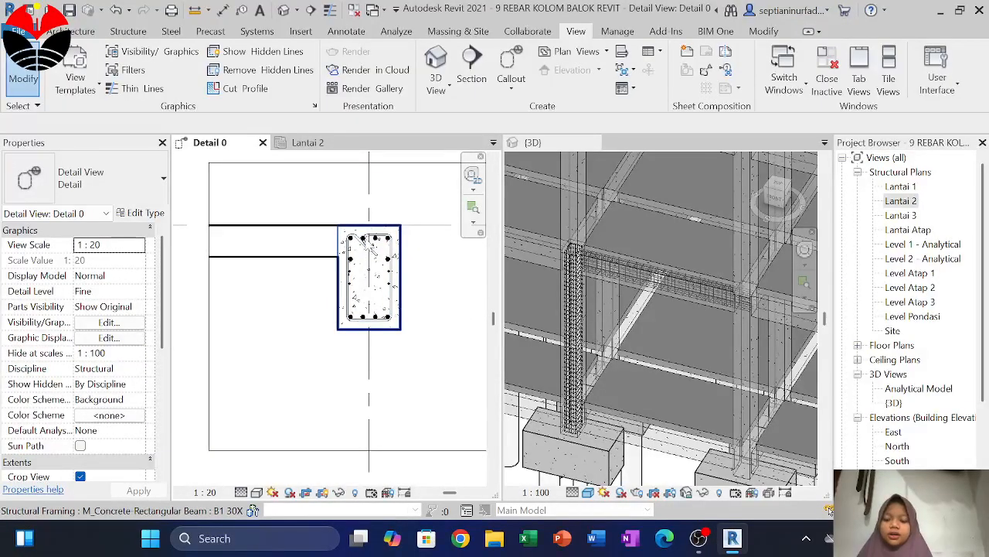
scroll(371, 245, "up", 3)
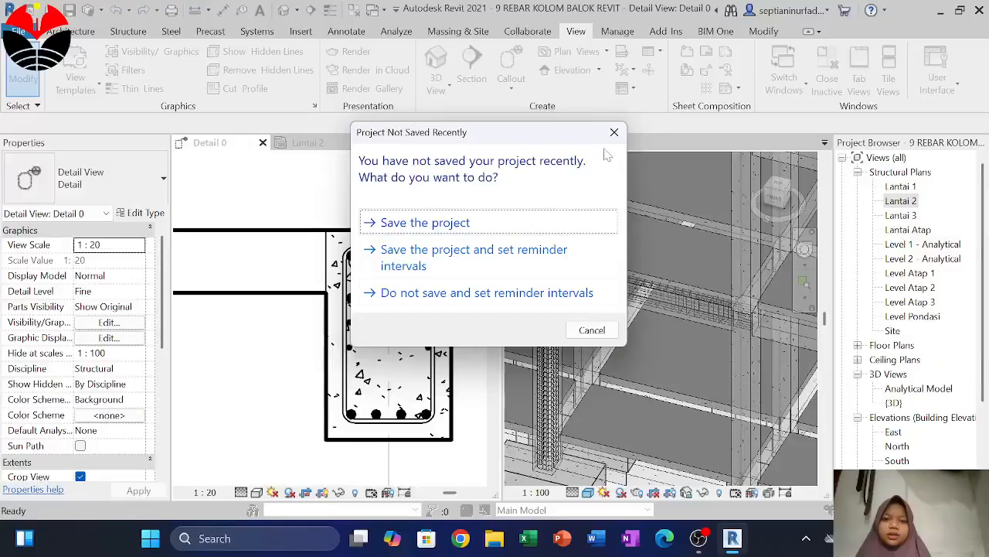
left_click(613, 132)
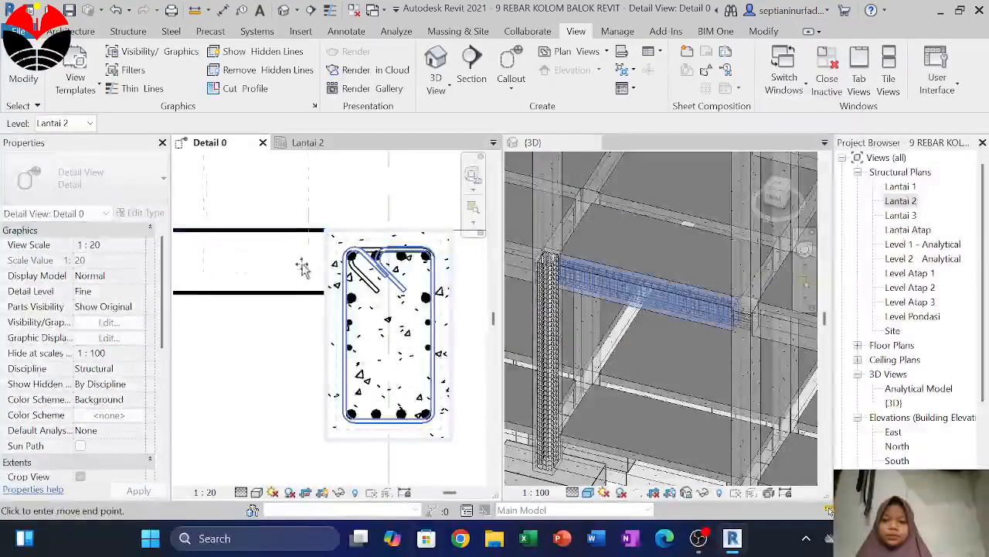
key("Escape")
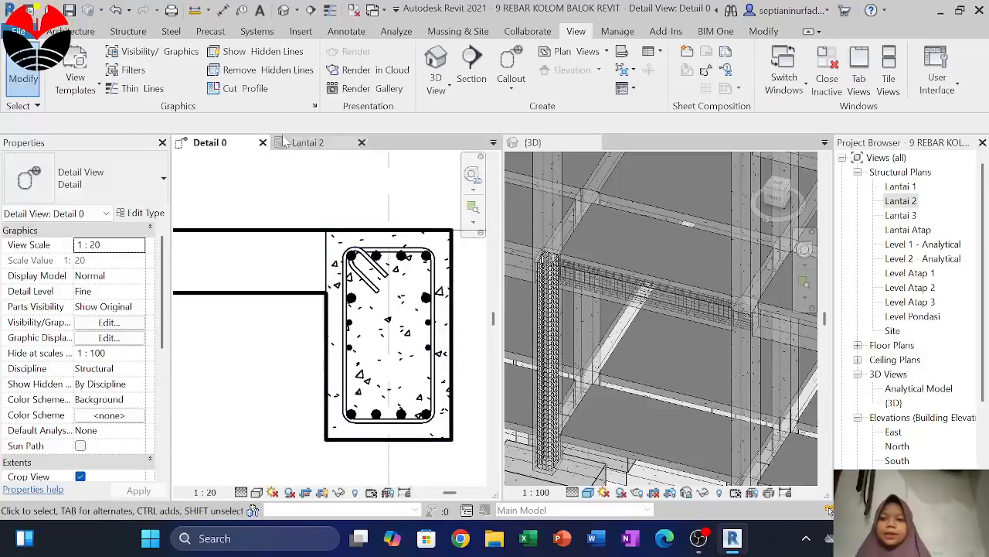
Step: Examine the beam's stirrup sets and longitudinal bars in the Lantai 2 plan and up close in the 3D view
left_click(306, 143)
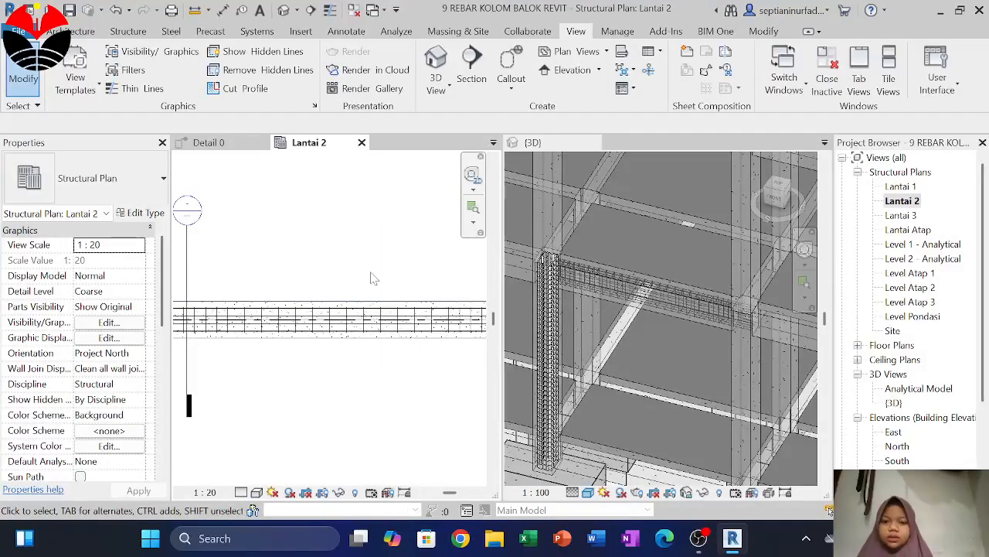
scroll(371, 279, "down", 2)
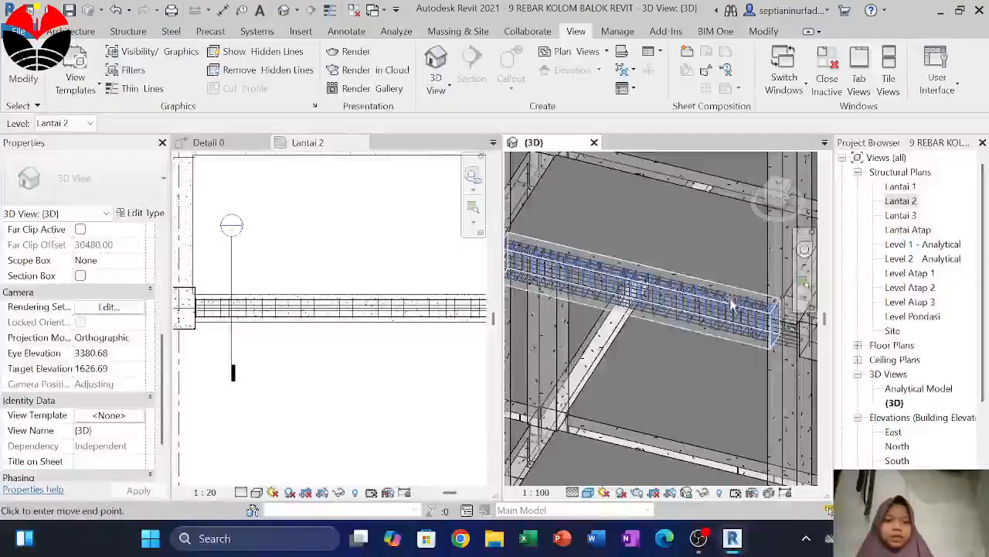
key("Escape")
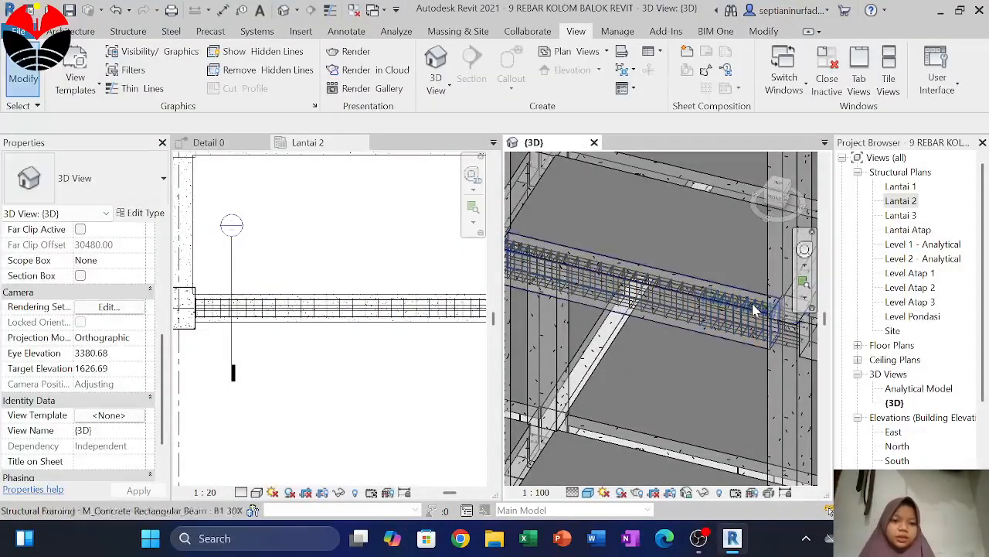
left_click(744, 299)
key("Escape")
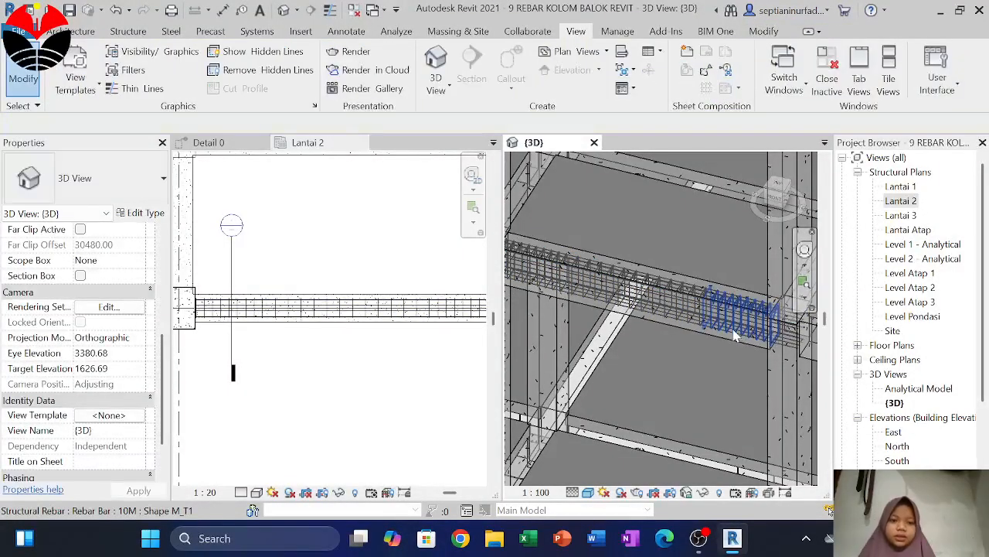
left_click(734, 333)
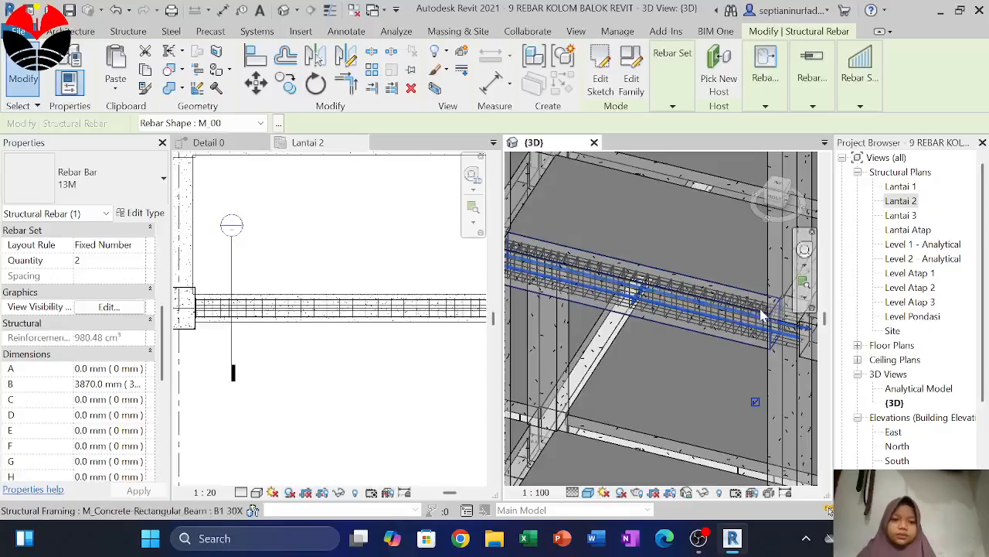
key("Escape")
scroll(760, 312, "up", 3)
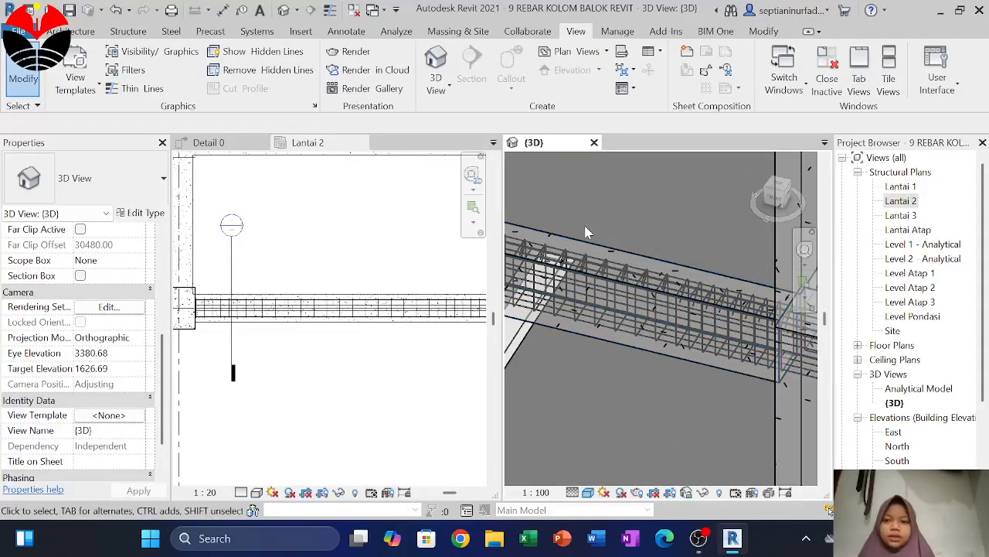
left_click(317, 322)
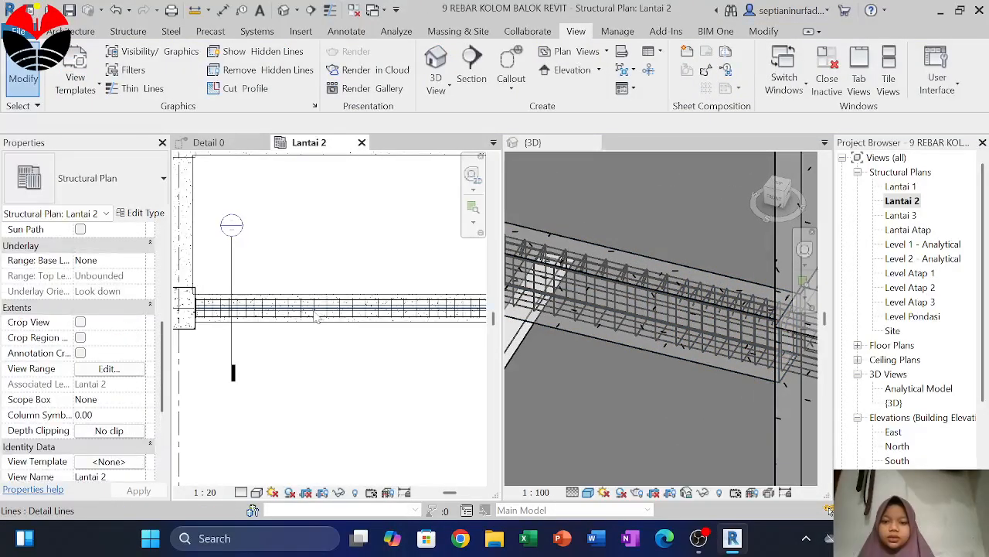
left_click(316, 319)
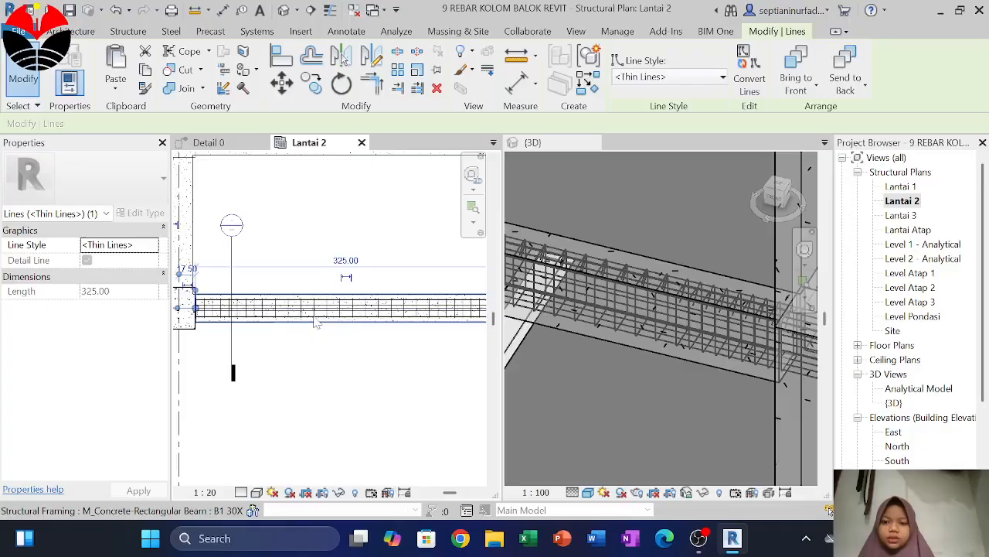
left_click(316, 321)
key("Escape")
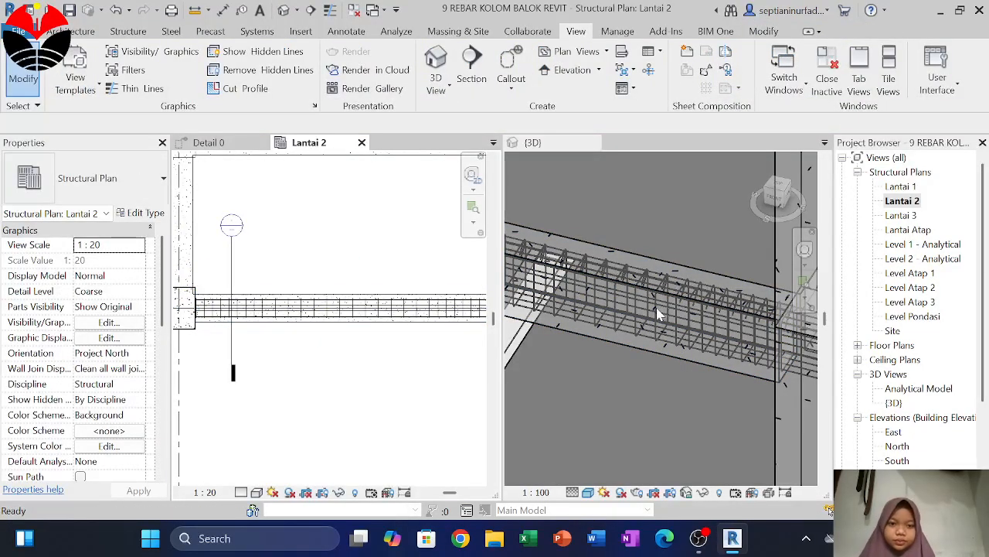
left_click(657, 313)
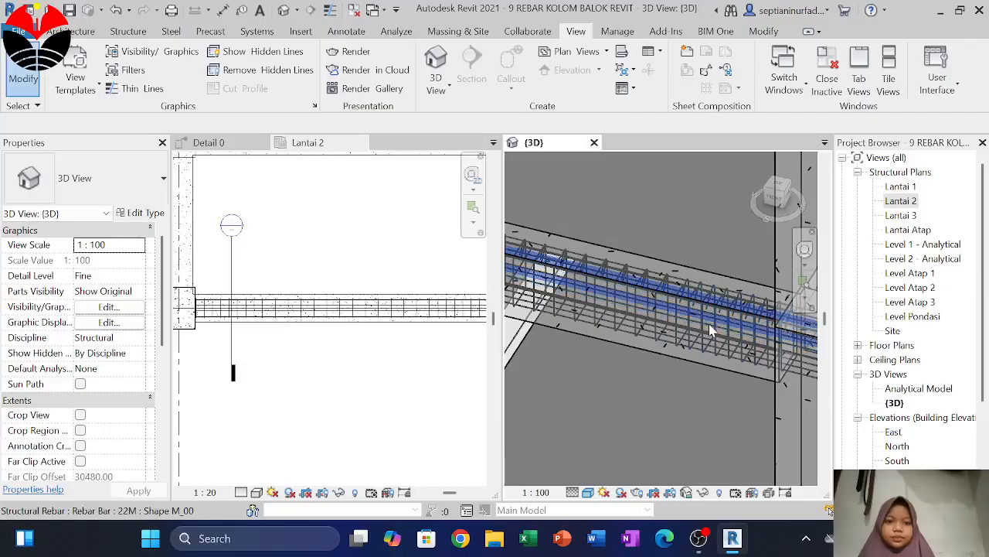
scroll(688, 318, "down", 2)
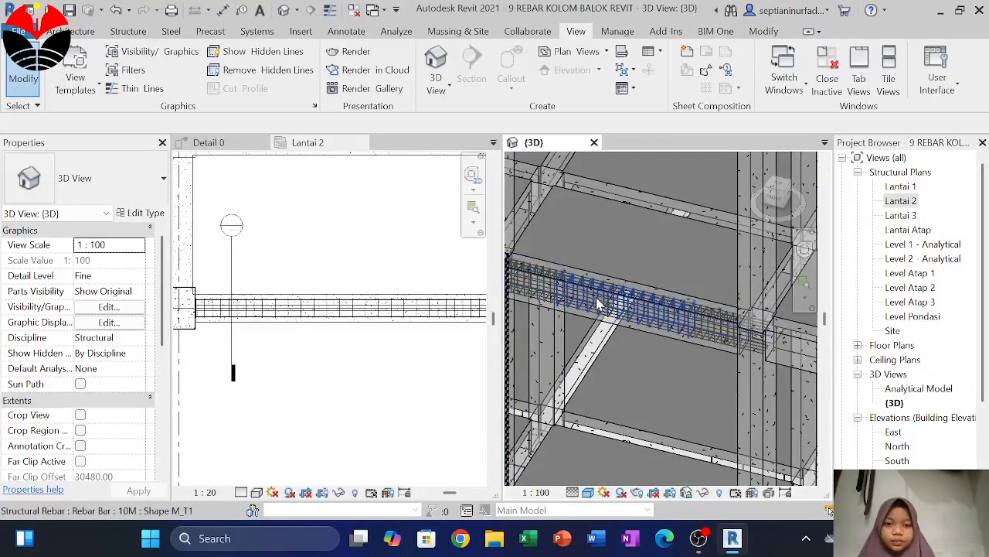
Step: Close the tiled 3D view and reopen the default 3D view at full width, focused on the reinforced B1 30X50 beam
left_click(594, 142)
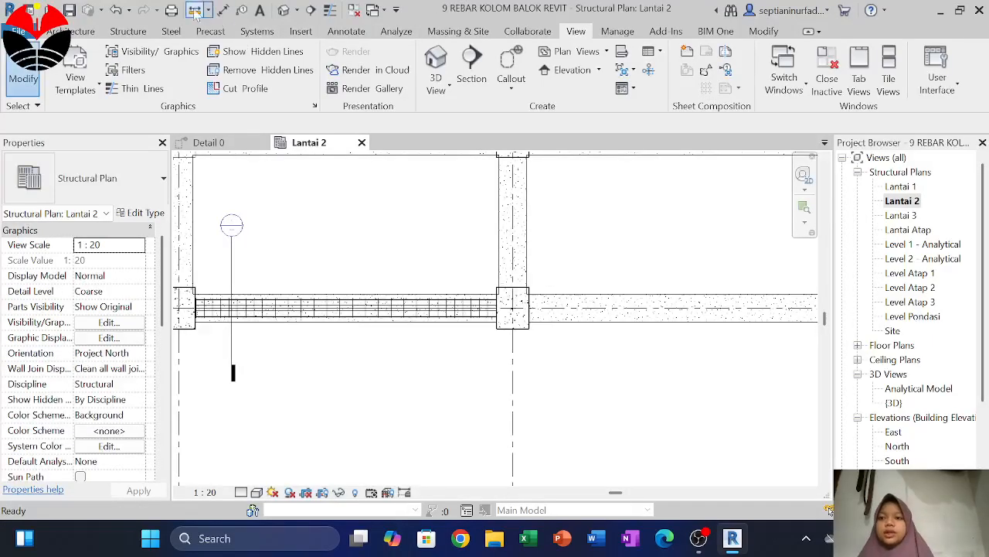
left_click(284, 10)
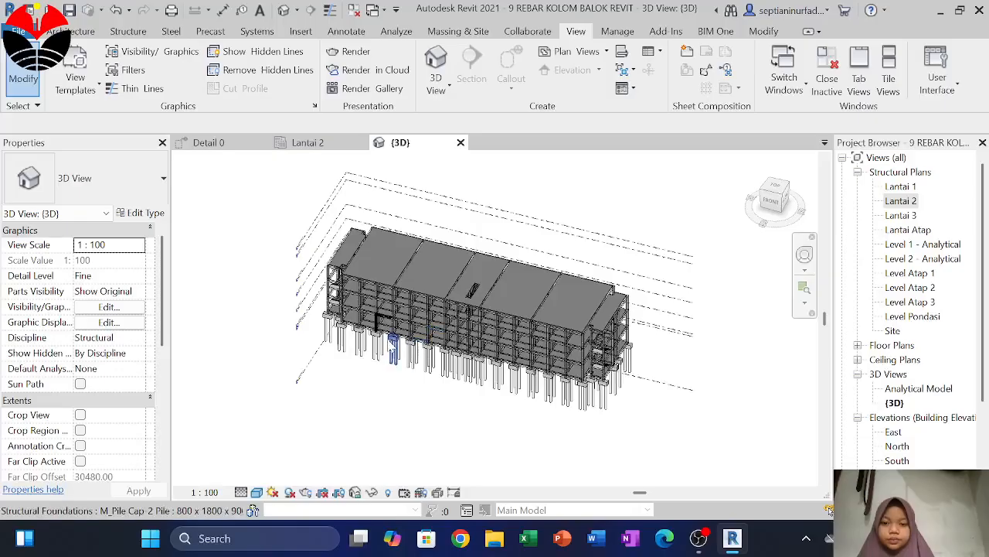
scroll(389, 329, "up", 7)
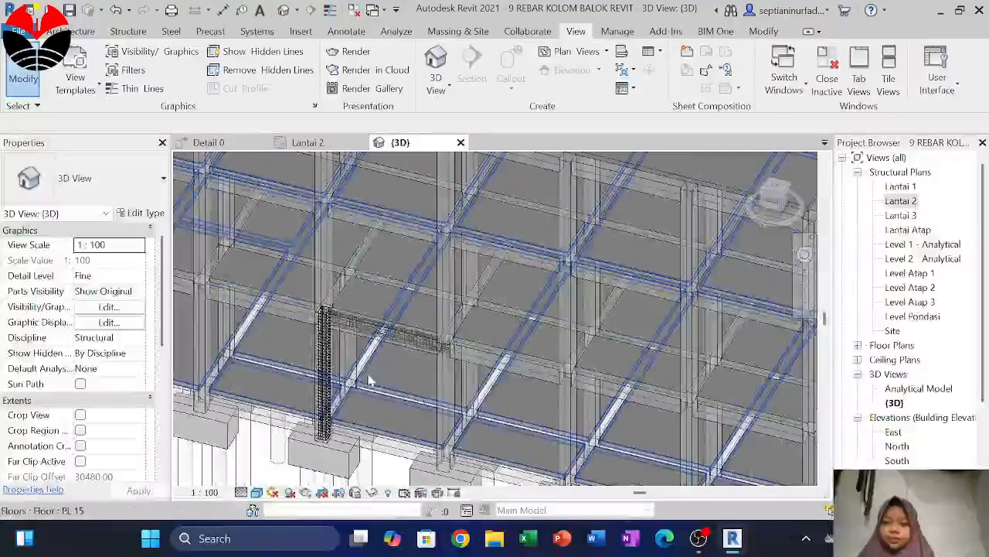
middle_click_drag(371, 380, 430, 334, "shift")
scroll(445, 406, "up", 5)
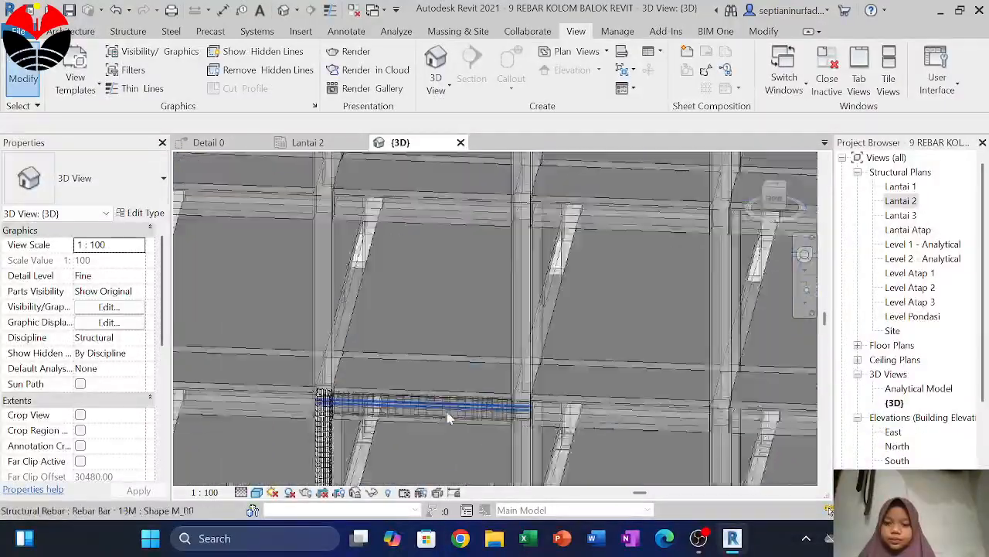
scroll(454, 449, "up", 3)
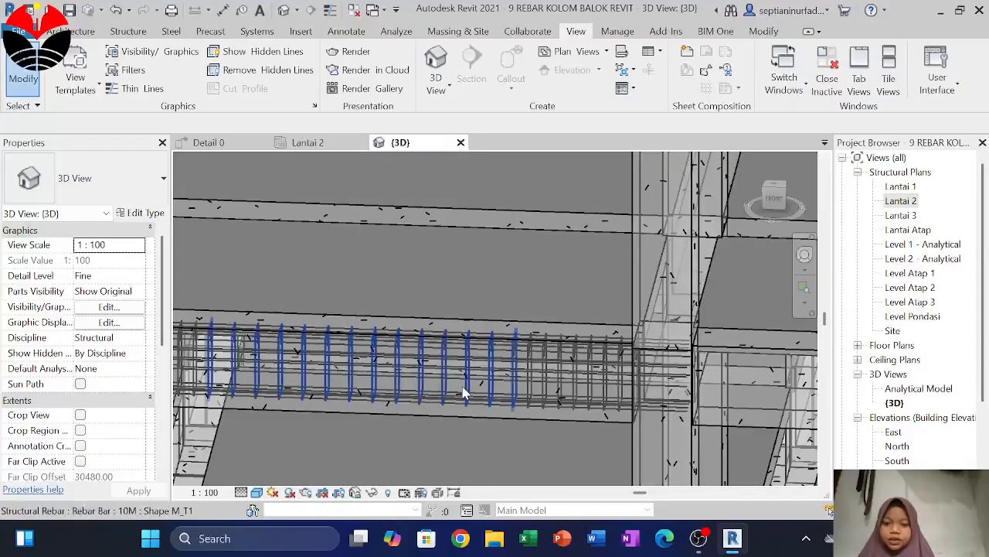
Step: Make the midspan stirrup set of the beam display unobscured and as solid in the {3D} view
left_click(464, 393)
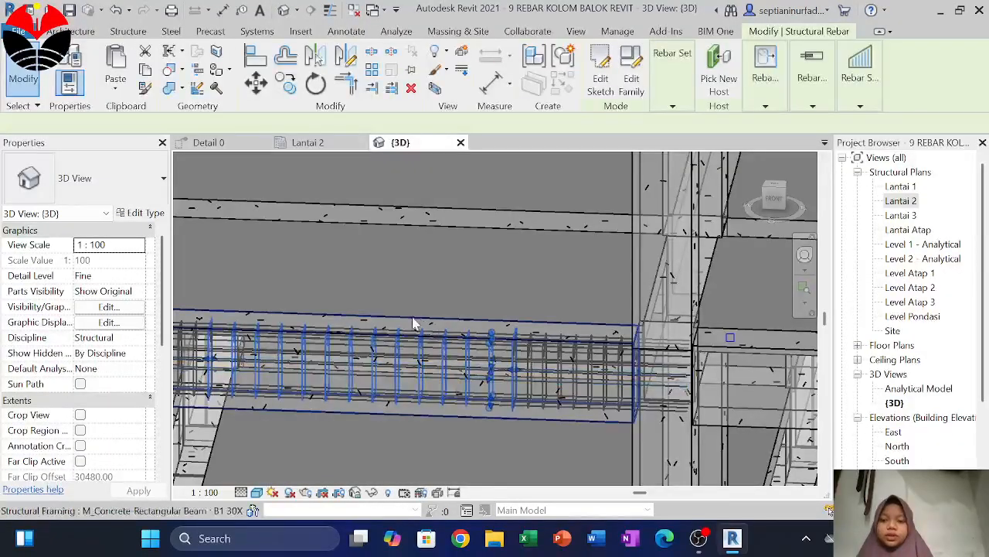
scroll(119, 351, "down", 8)
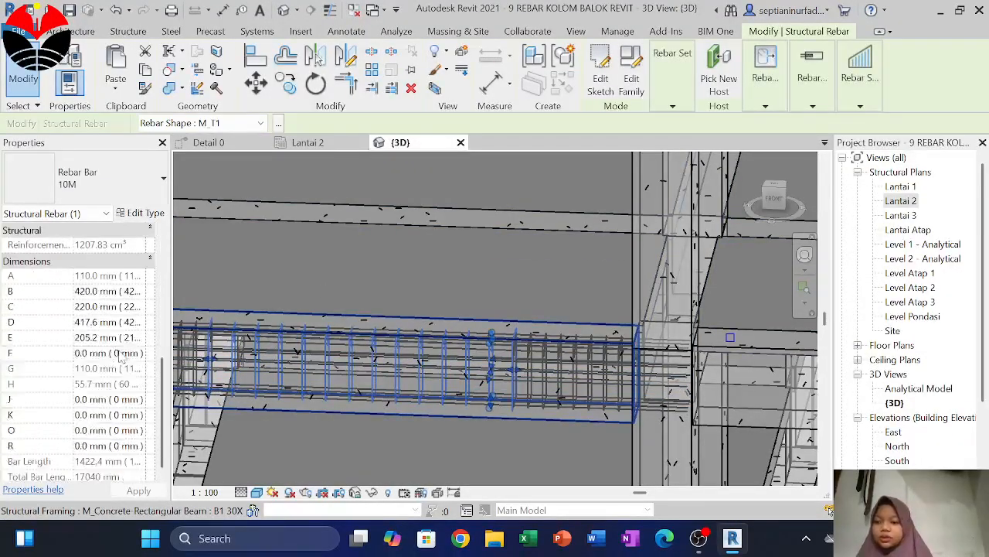
scroll(90, 356, "up", 1)
scroll(90, 360, "up", 4)
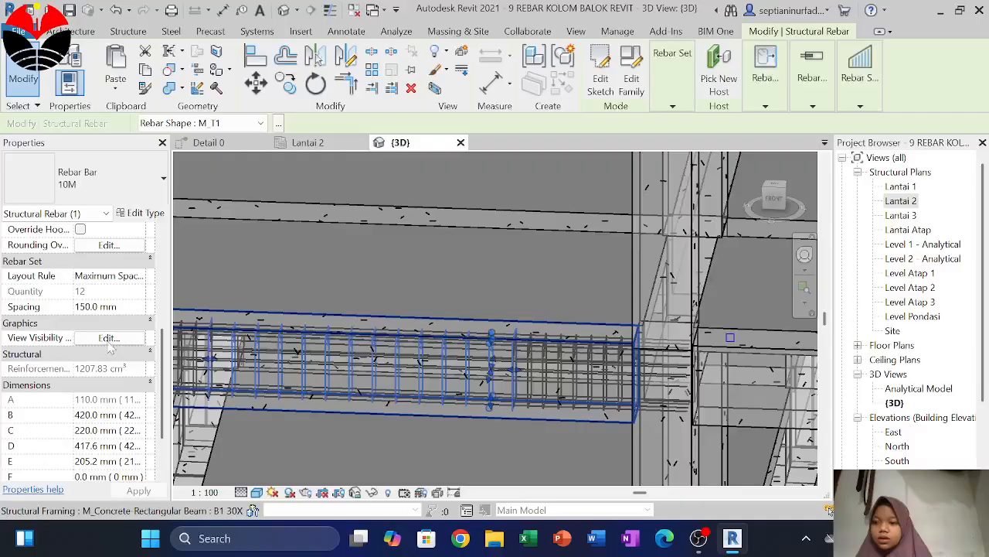
left_click(108, 338)
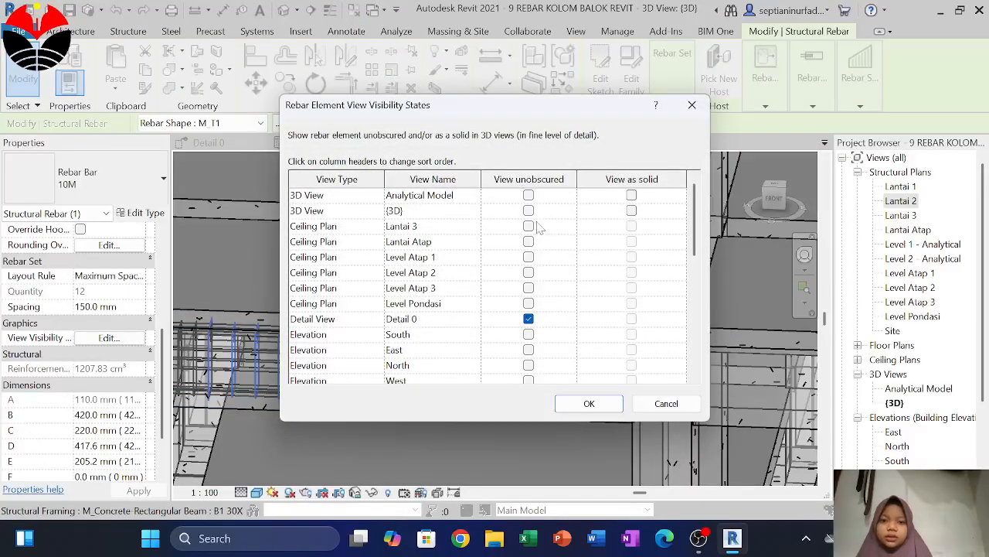
left_click(529, 210)
left_click(632, 212)
left_click(589, 403)
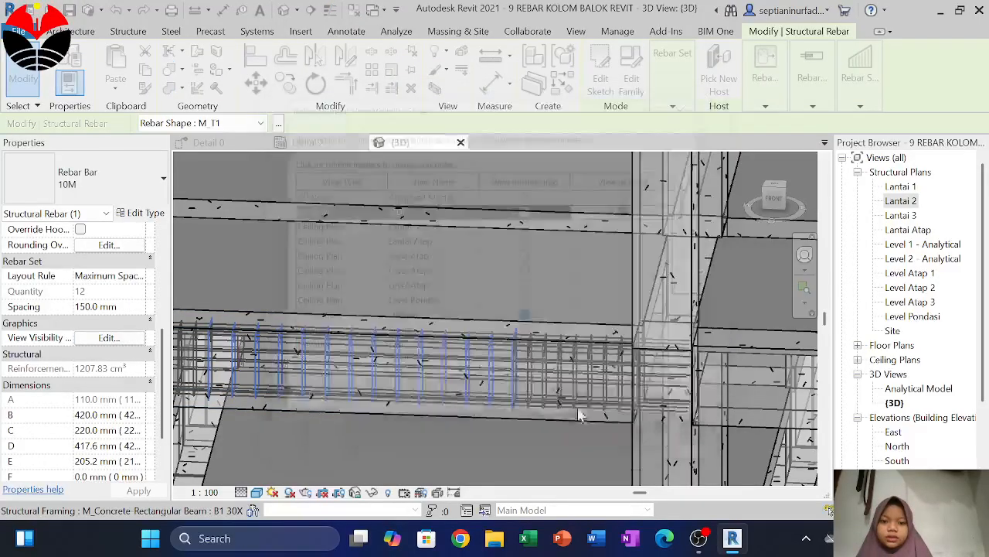
right_click(517, 321)
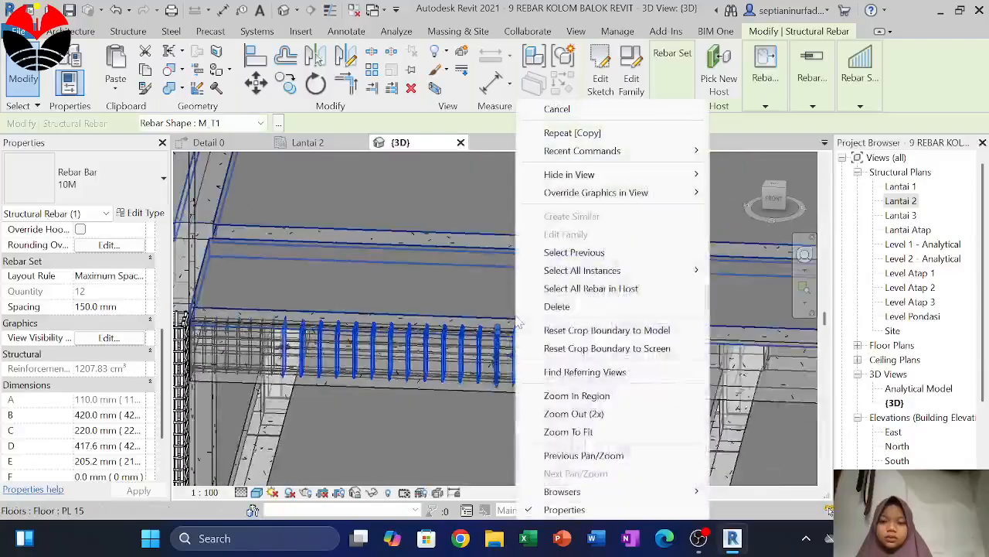
left_click(256, 335)
Step: Make the 100 mm stirrup set at the beam end nearest the reinforced column display unobscured and as solid in the {3D} view
scroll(248, 327, "up", 3)
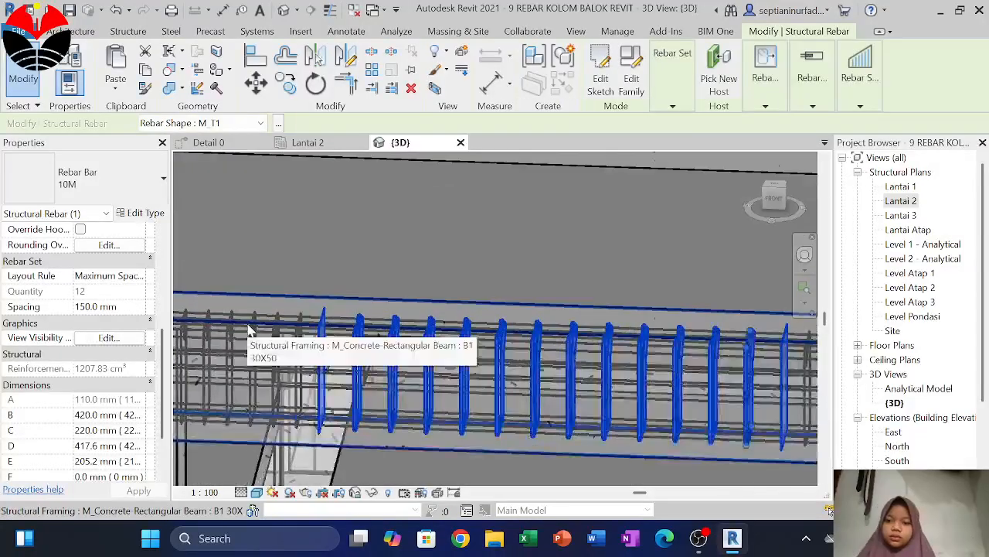
left_click(293, 374)
key("Escape")
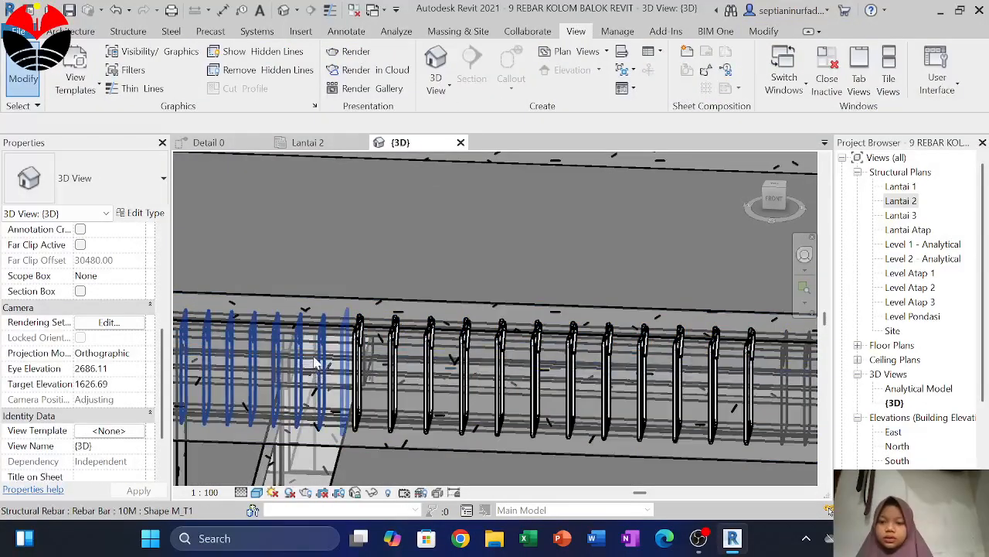
left_click(317, 372)
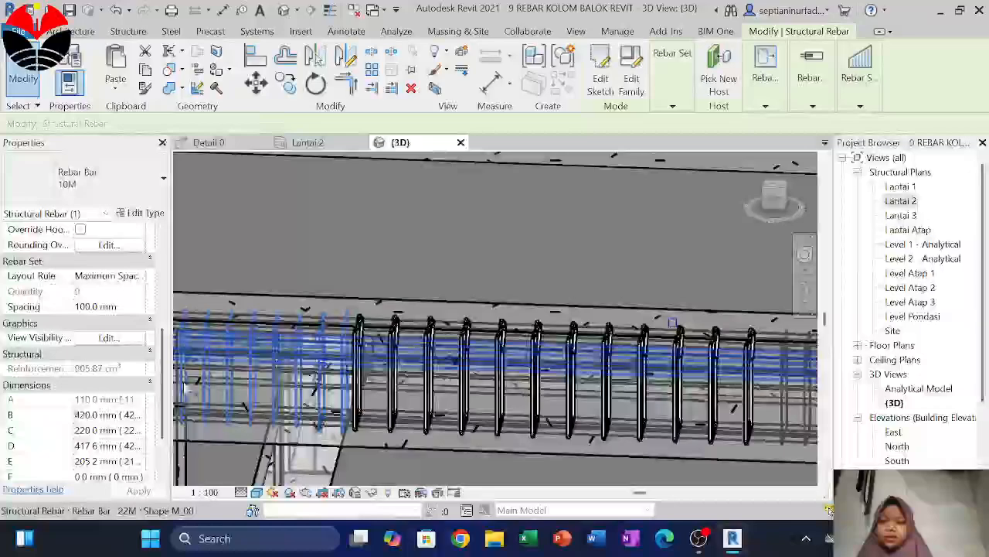
left_click(109, 337)
left_click(528, 210)
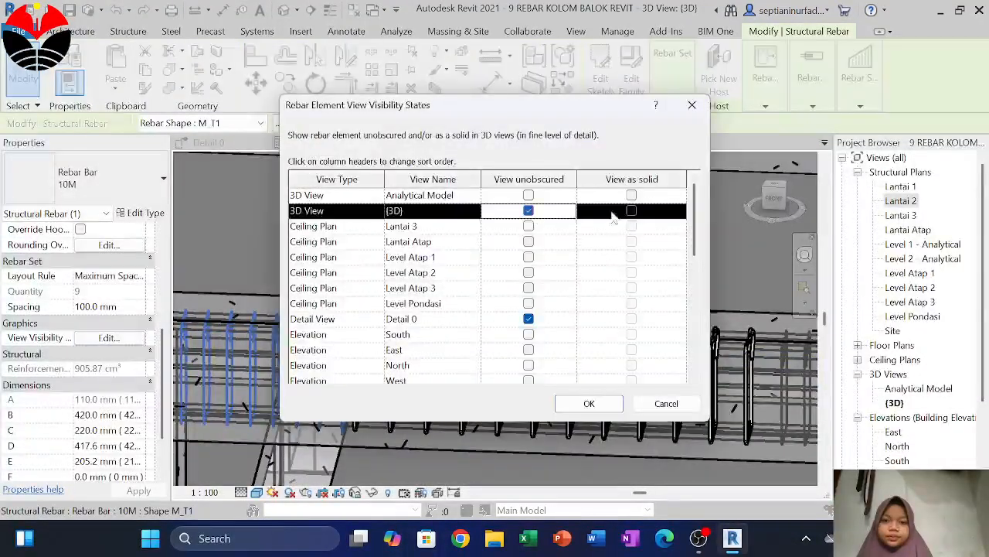
left_click(631, 211)
left_click(589, 403)
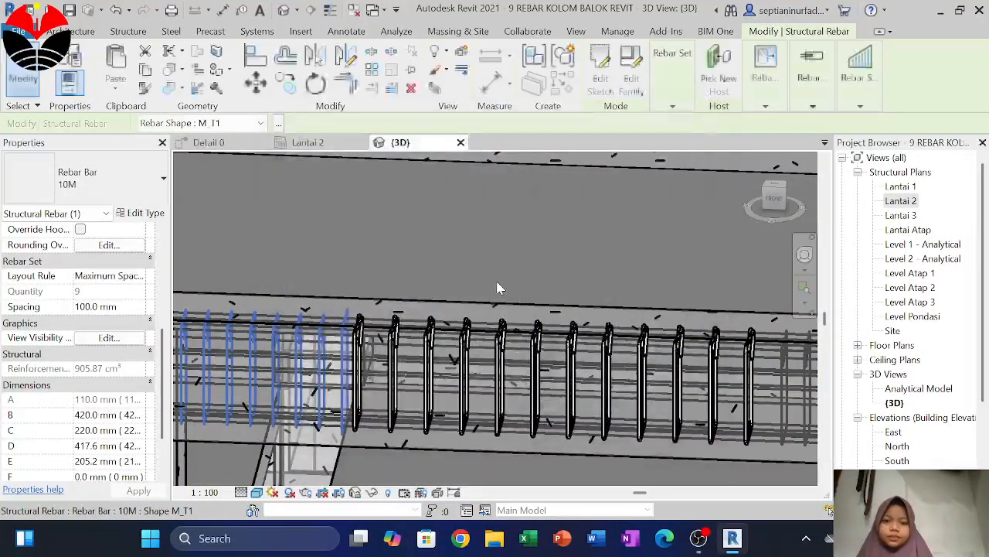
Step: Make the stirrup set at the beam's opposite end display unobscured and as solid in the {3D} view
scroll(595, 299, "down", 4)
scroll(595, 298, "up", 5)
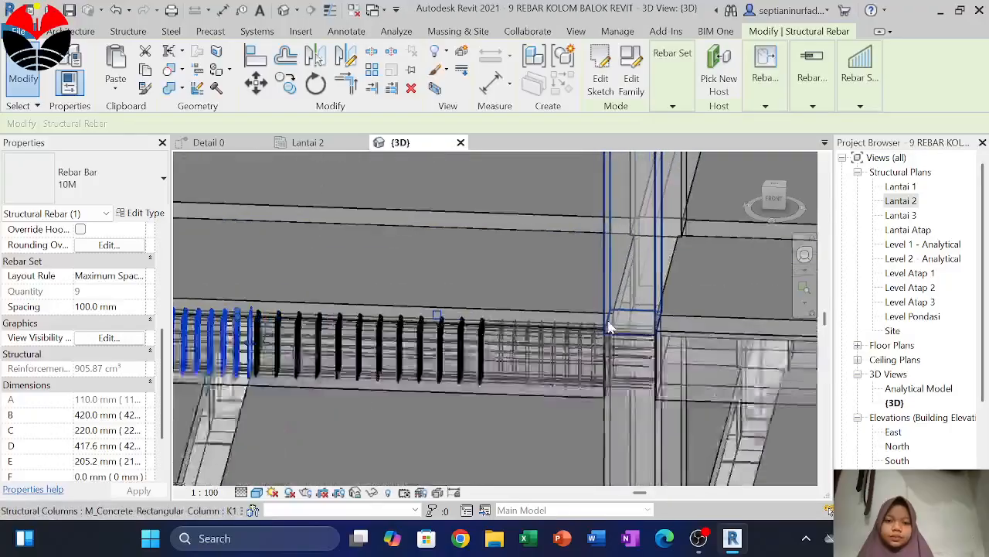
left_click(576, 351)
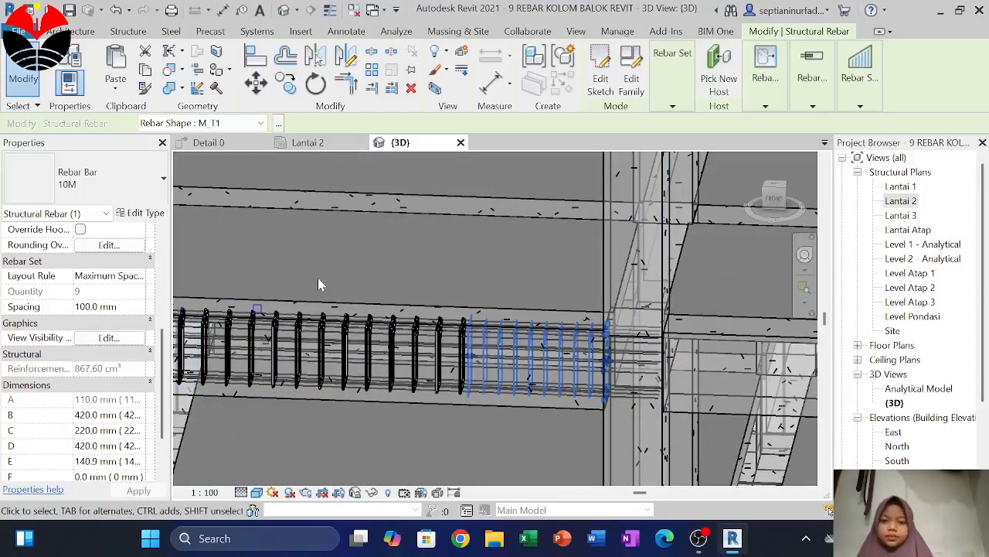
left_click(99, 340)
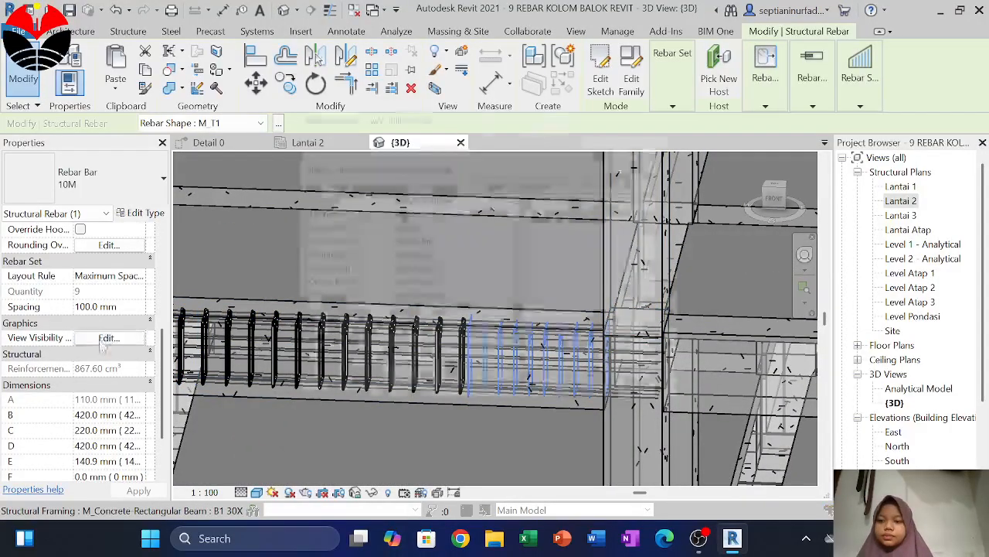
left_click(528, 210)
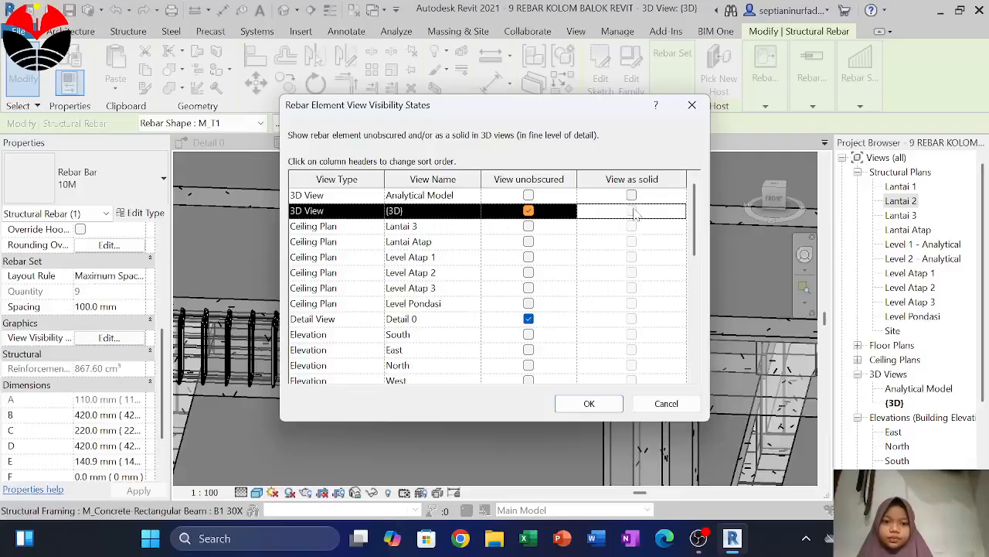
left_click(573, 405)
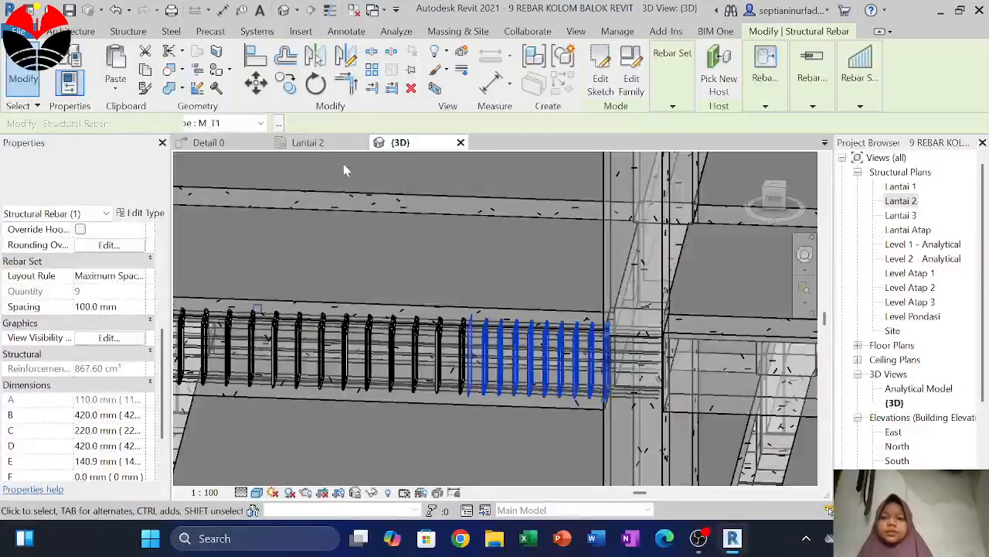
Step: Open the Detail 0 section of the beam and undo the last change
left_click(308, 146)
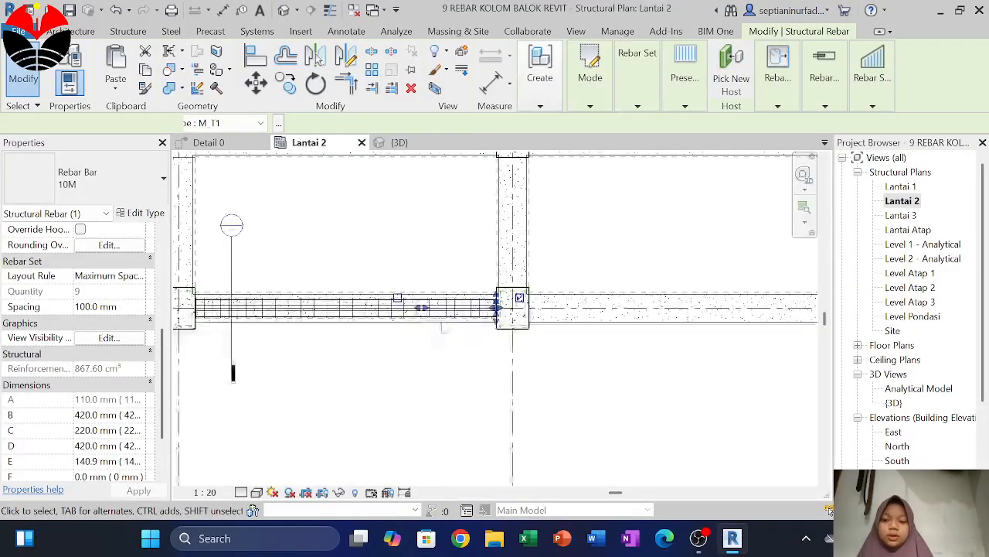
left_click(235, 146)
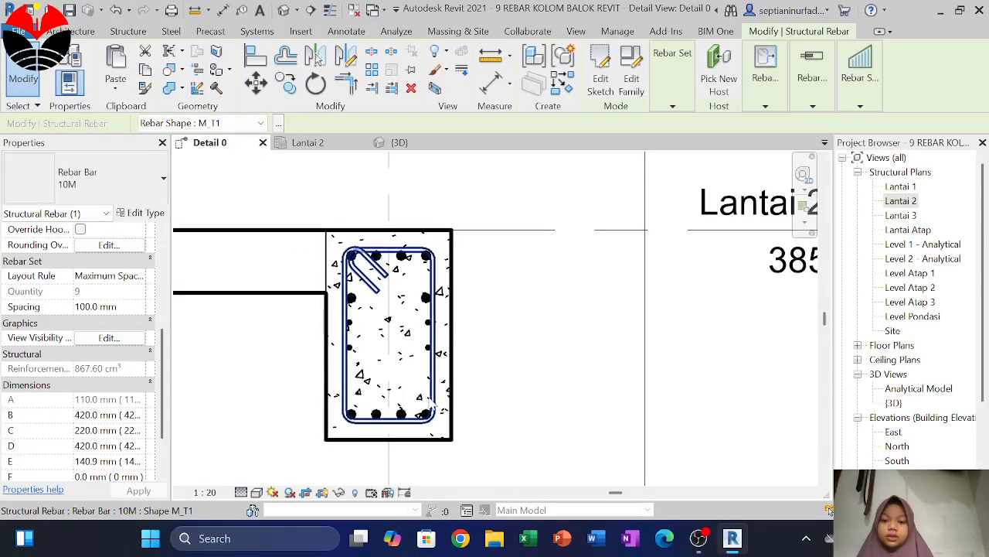
left_click_drag(439, 423, 397, 376)
key("ctrl+z")
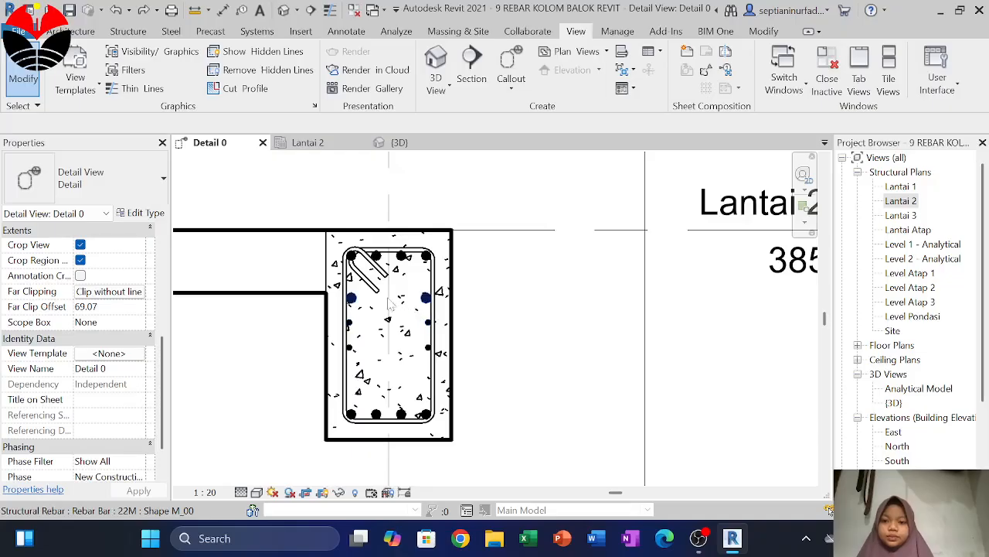
Step: Make the 22M second-layer pair, the four bottom bars and the stirrup in the beam section display unobscured in the {3D} view
left_click(352, 298)
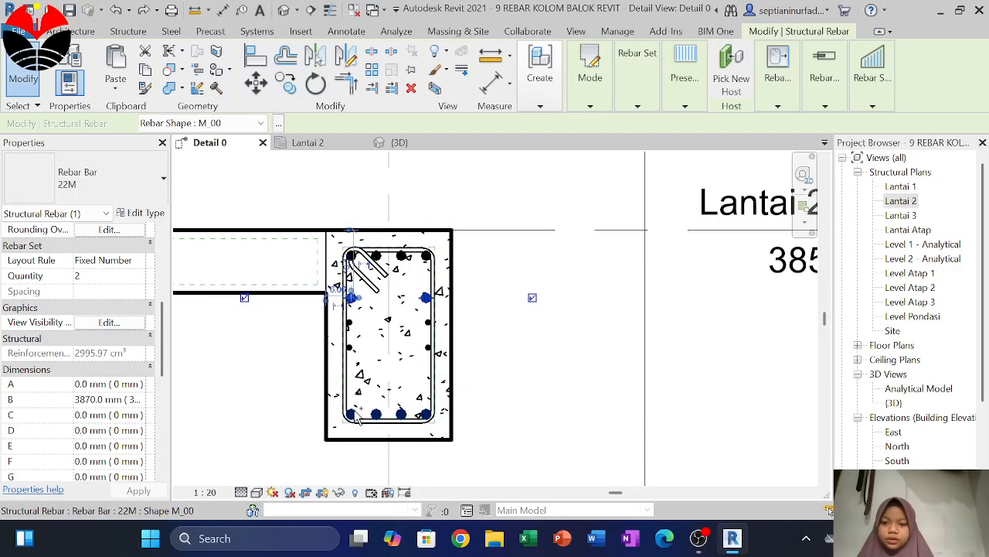
left_click(377, 269, "ctrl")
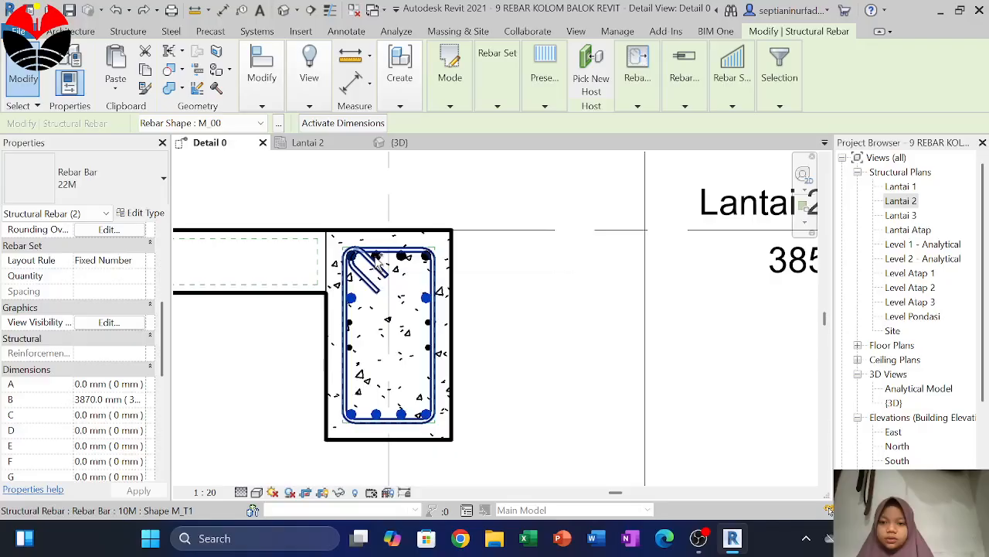
left_click(376, 257, "ctrl")
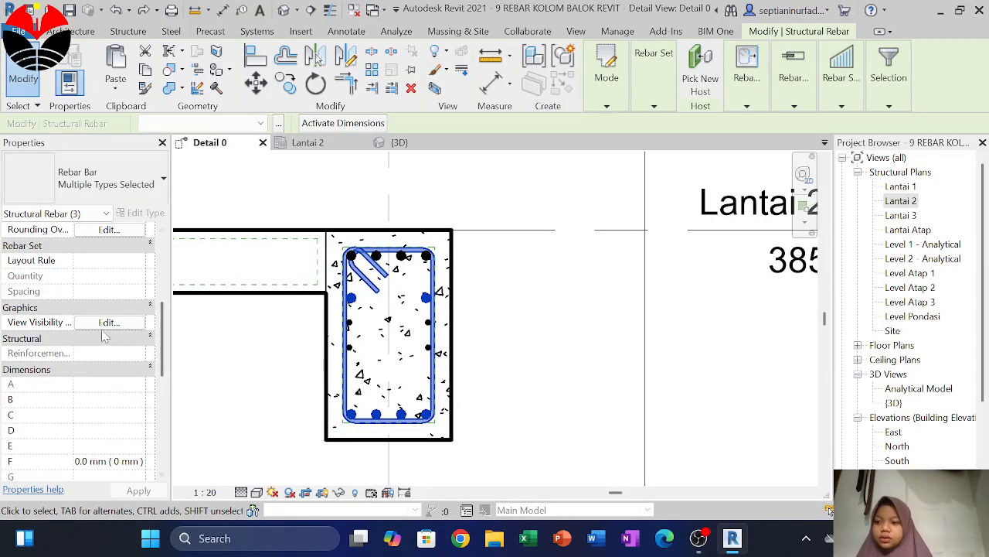
left_click(108, 322)
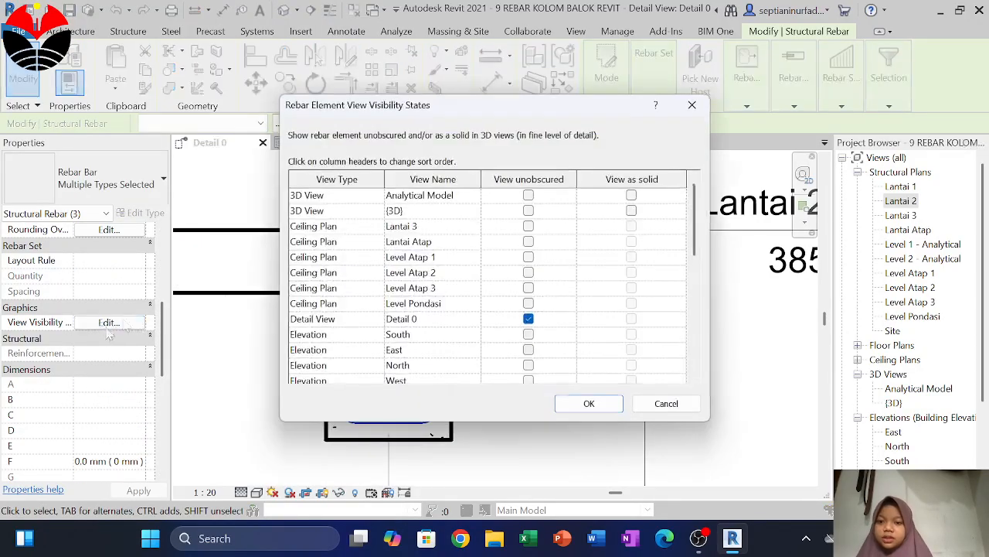
left_click(529, 211)
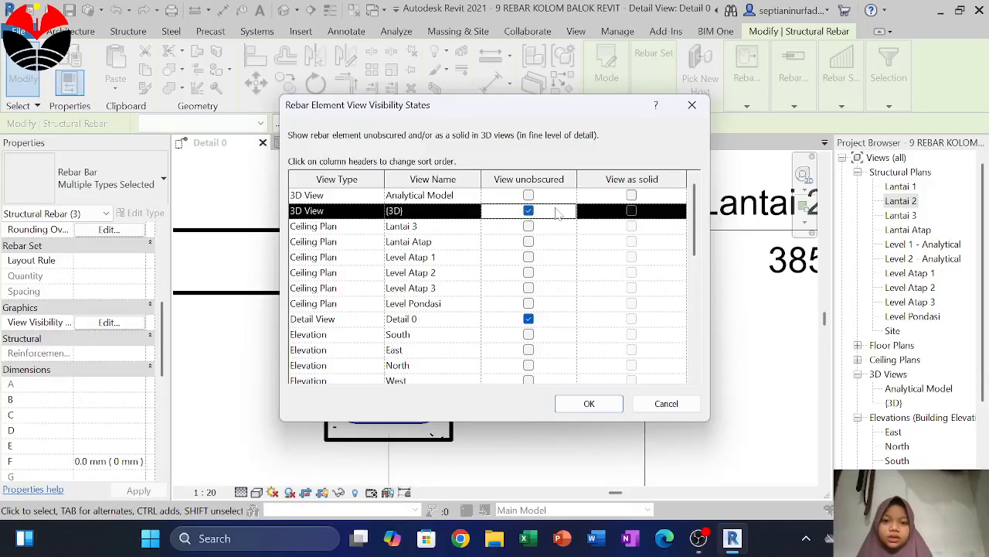
left_click(579, 408)
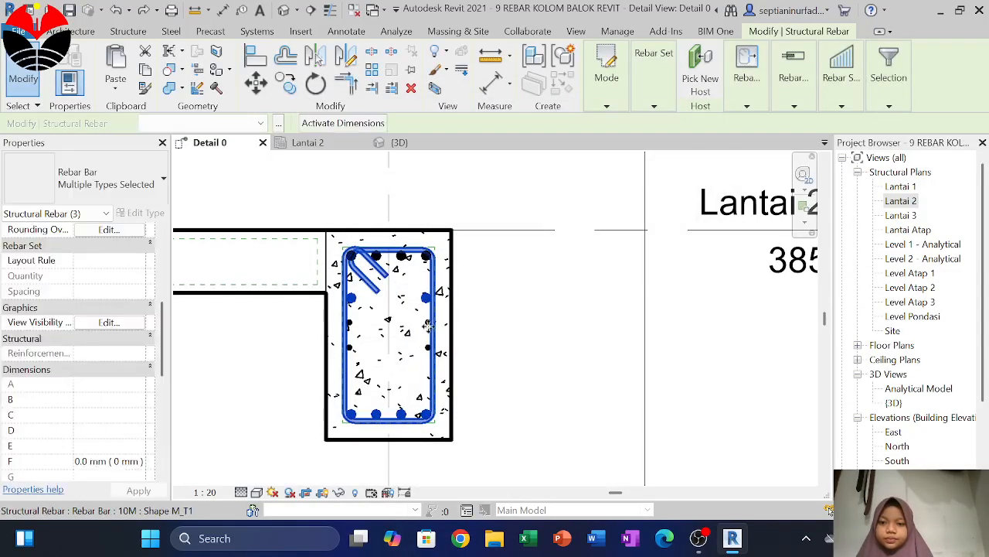
Step: Make the four top 22M bars in the beam section display unobscured and as solid in the {3D} view
key("Escape")
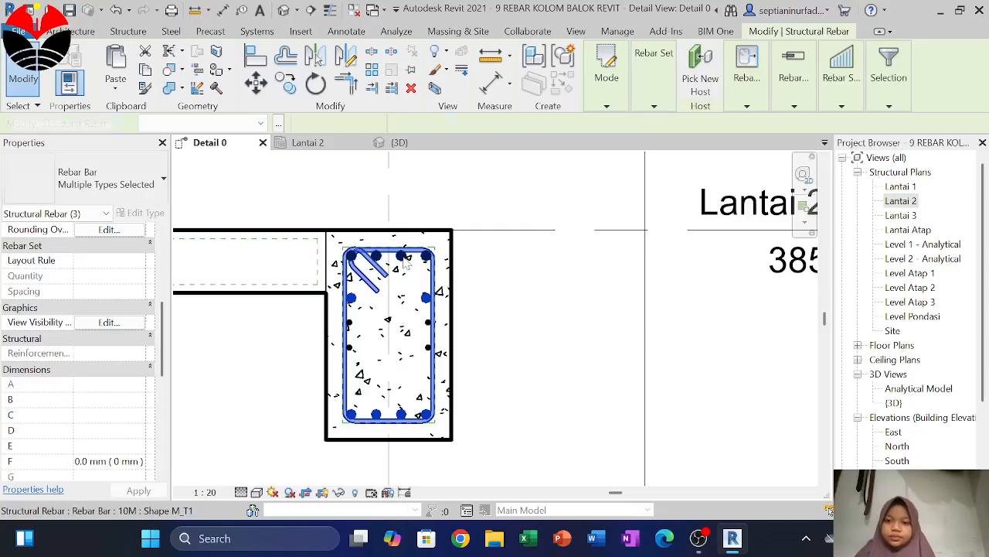
left_click(405, 264)
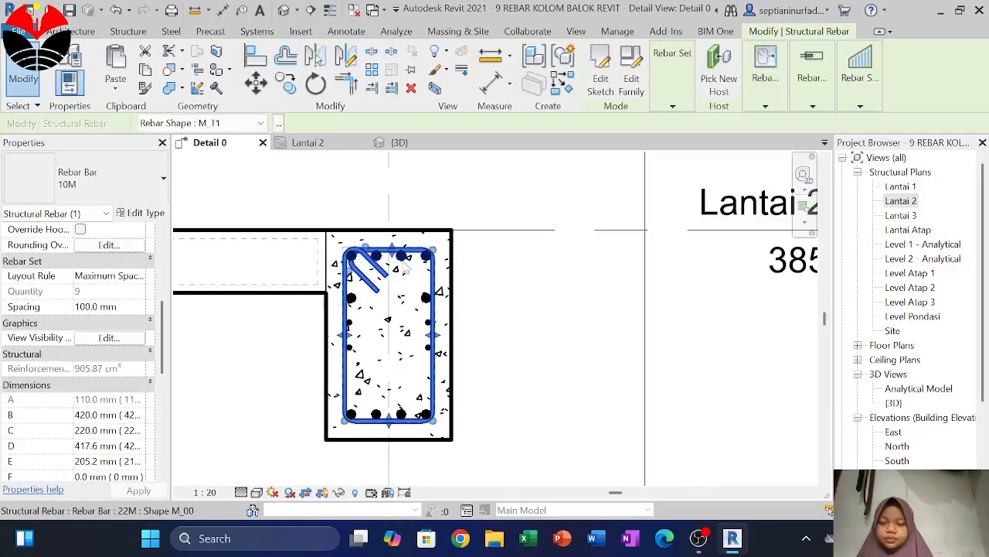
left_click(405, 266)
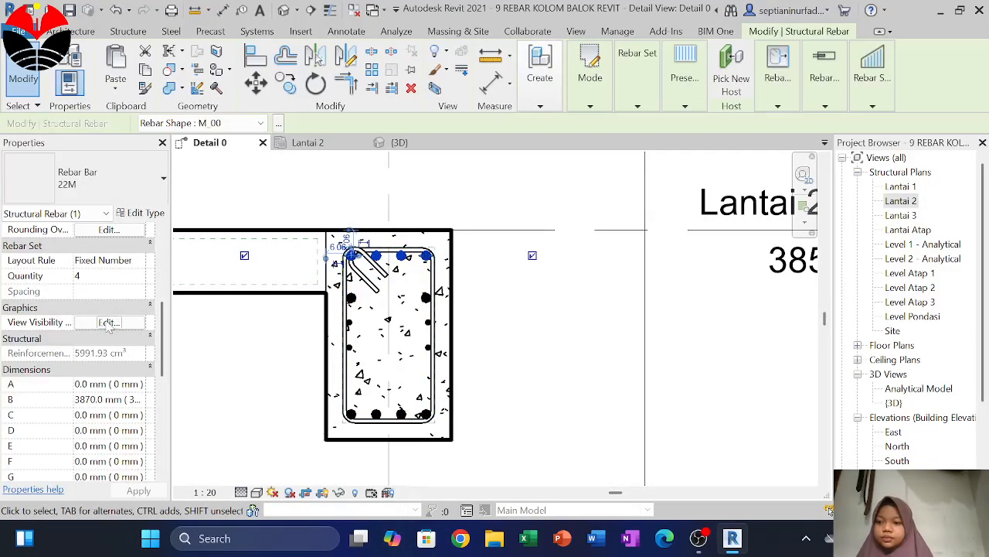
left_click(109, 323)
left_click(529, 211)
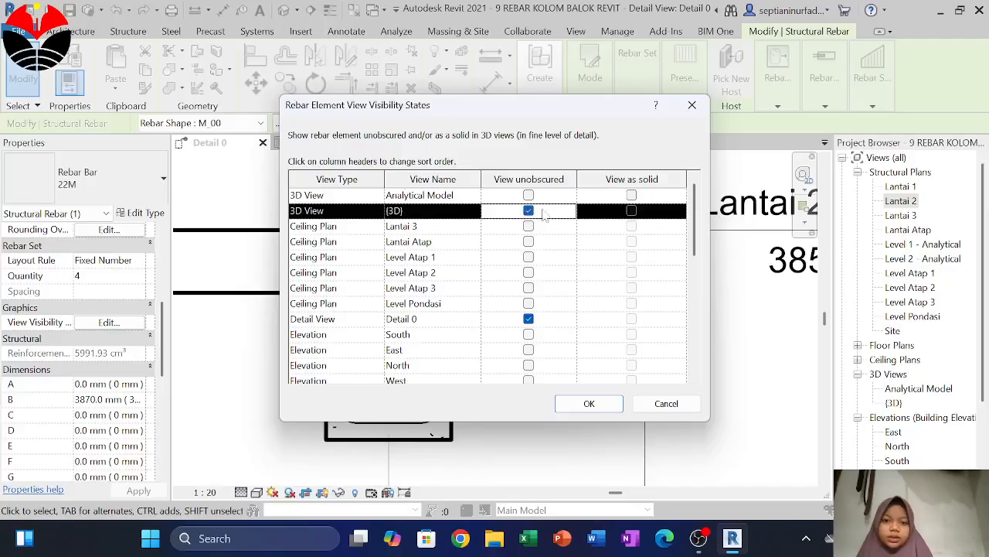
left_click(633, 211)
left_click(589, 403)
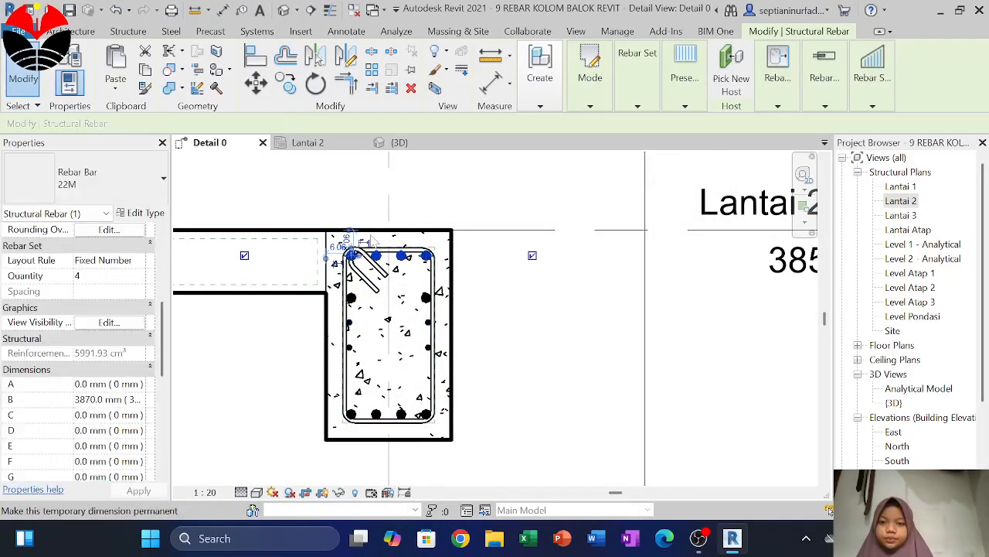
Step: Examine the beam's bars and stirrups and their junction with the reinforced column in the {3D} view
left_click(380, 143)
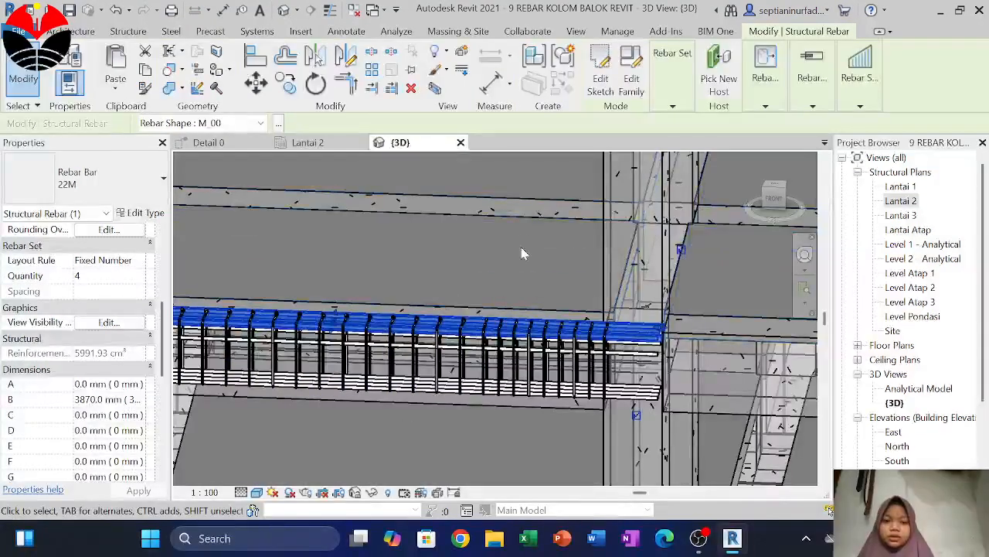
scroll(519, 238, "down", 5)
scroll(345, 258, "up", 4)
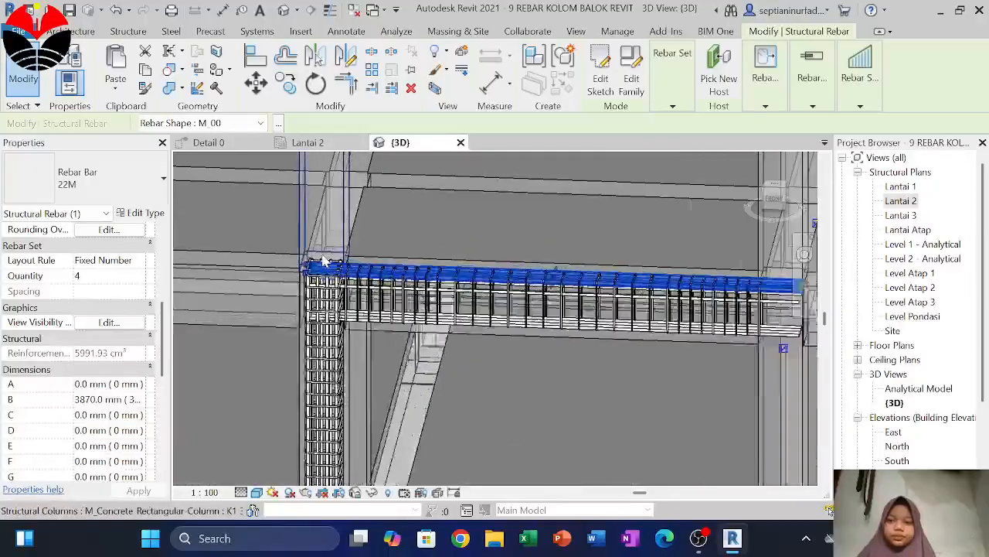
key("Escape")
middle_click_drag(452, 249, 481, 208, "shift")
scroll(479, 209, "down", 5)
scroll(547, 204, "up", 6)
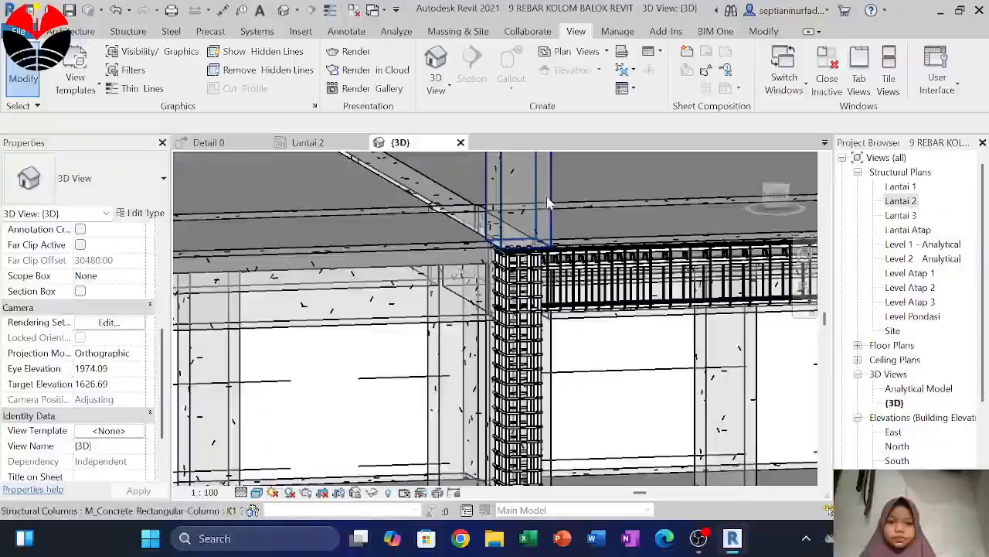
middle_click_drag(548, 204, 540, 223, "shift")
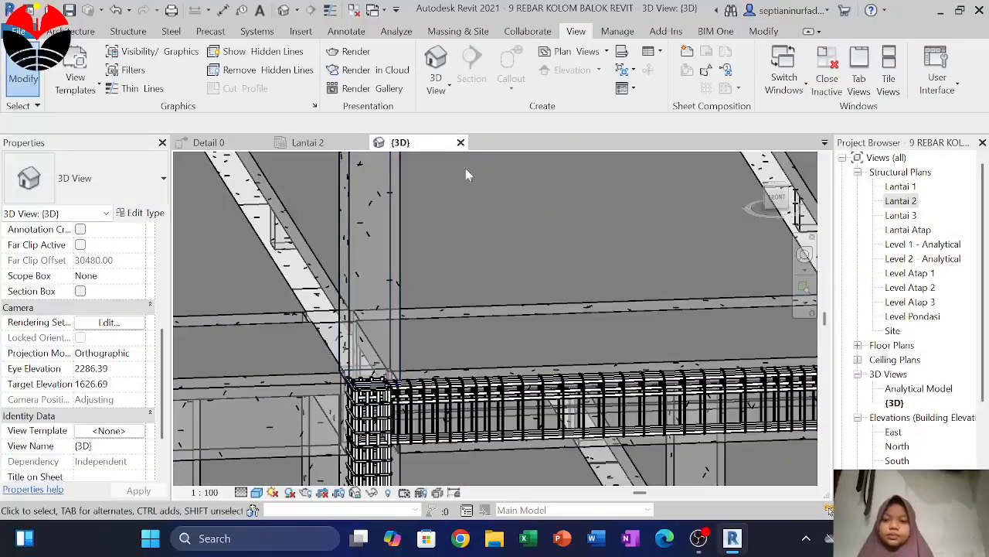
Step: Return to the Detail 0 section and check the view visibility states of the 10M stirrup
left_click(247, 143)
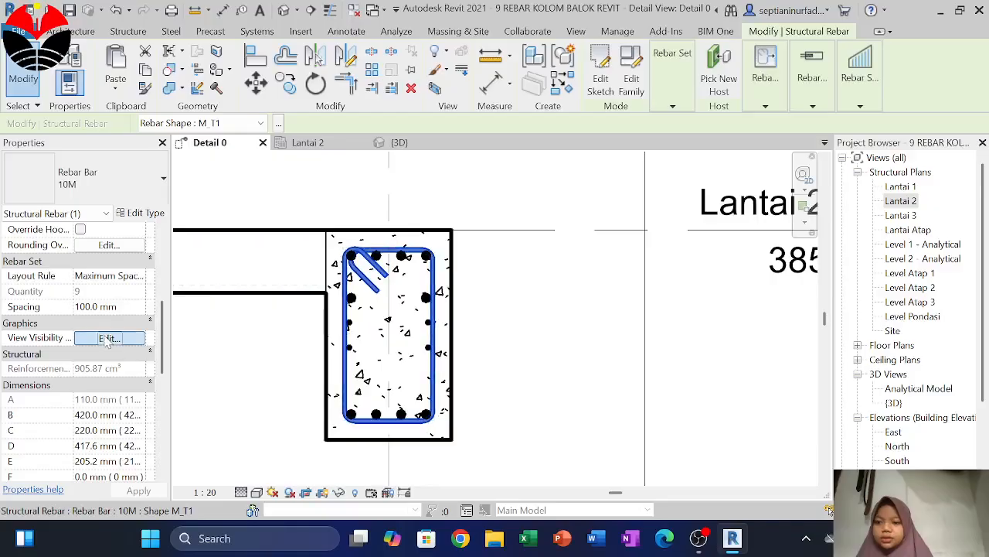
left_click(109, 339)
left_click(692, 104)
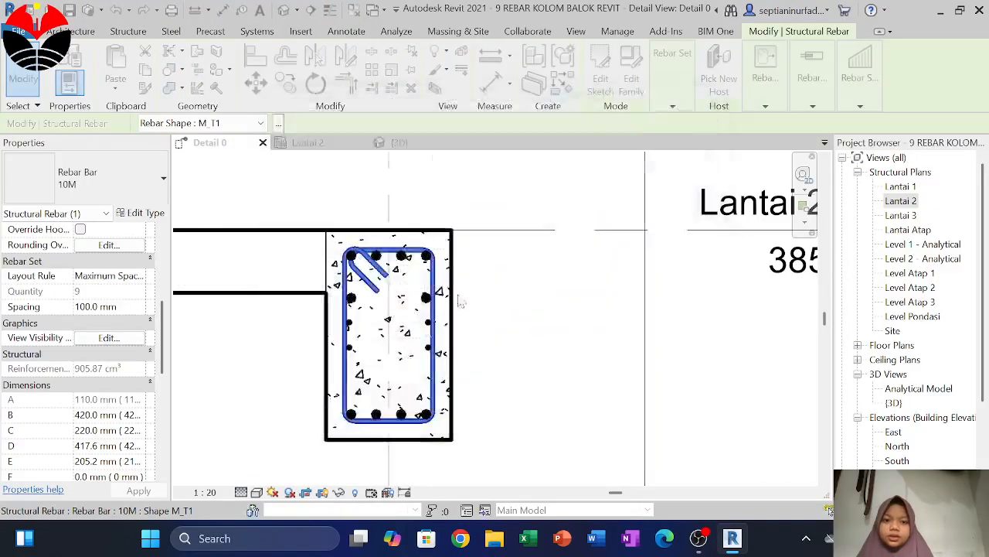
key("Escape")
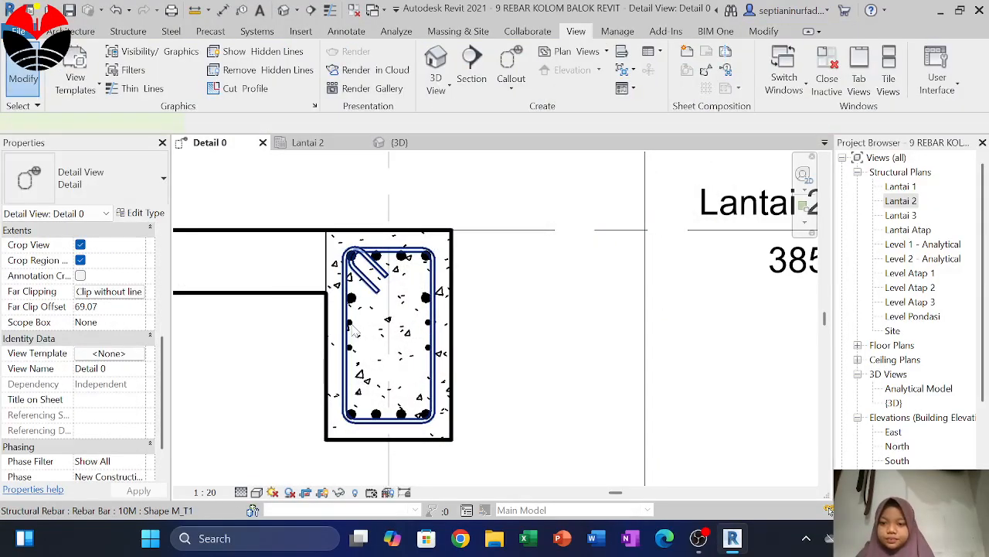
left_click(353, 331)
key("Escape")
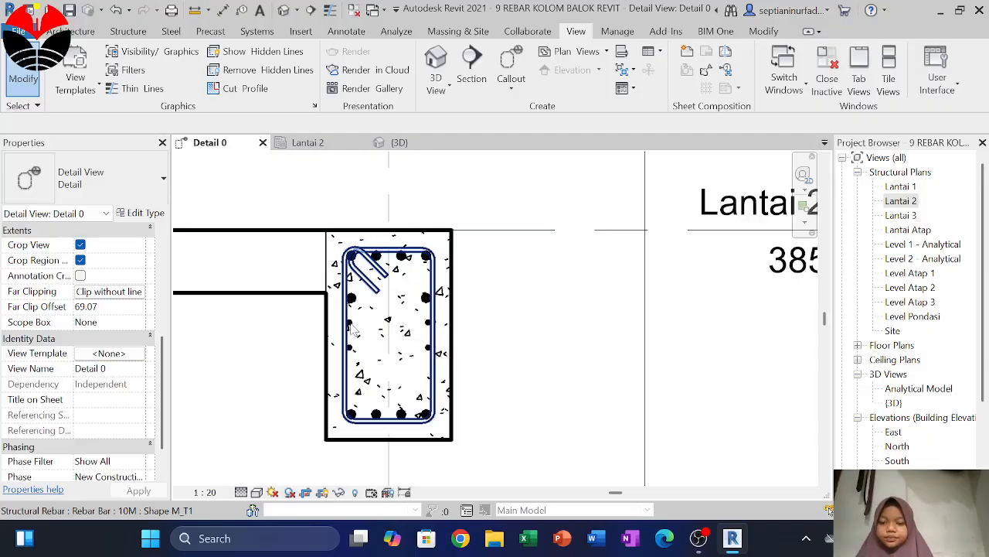
Step: Make the lower pair of 13M side bars display unobscured and as solid in the {3D} view
scroll(353, 329, "up", 3)
left_click(349, 324)
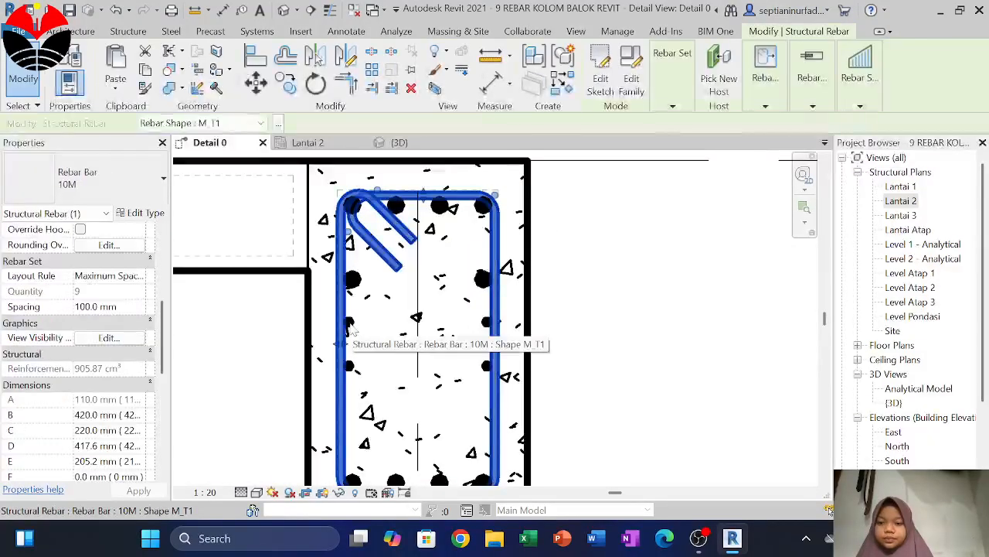
left_click(351, 368)
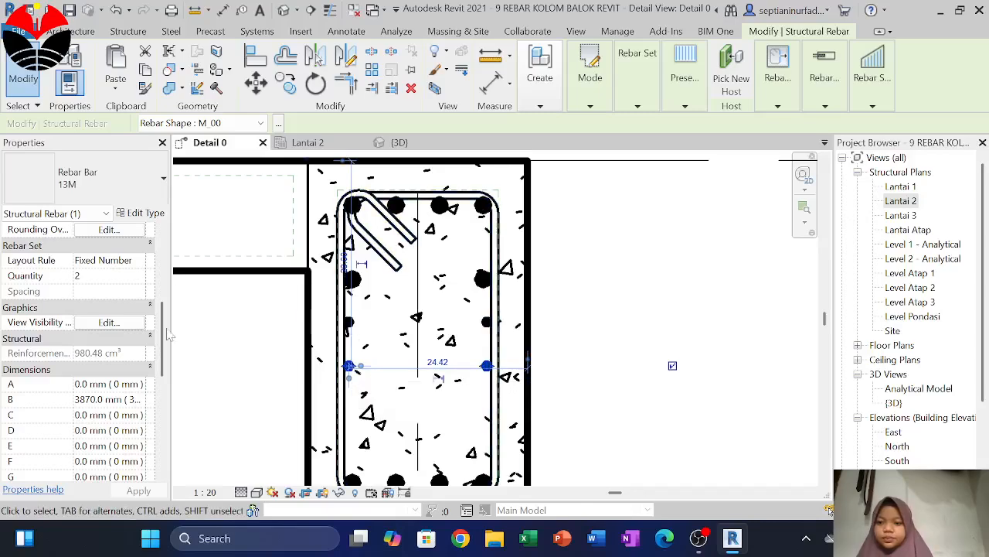
left_click(108, 322)
left_click(529, 216)
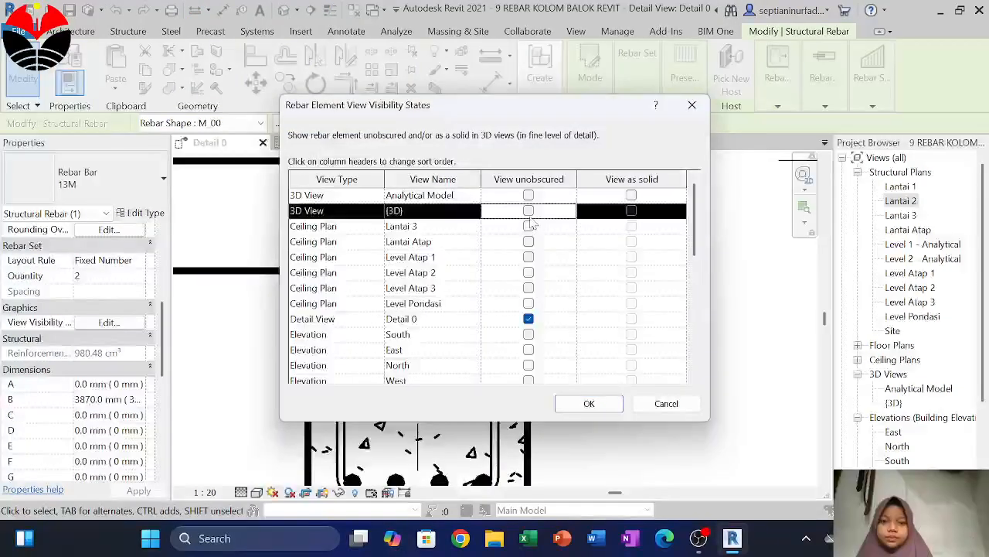
left_click(632, 210)
left_click(529, 211)
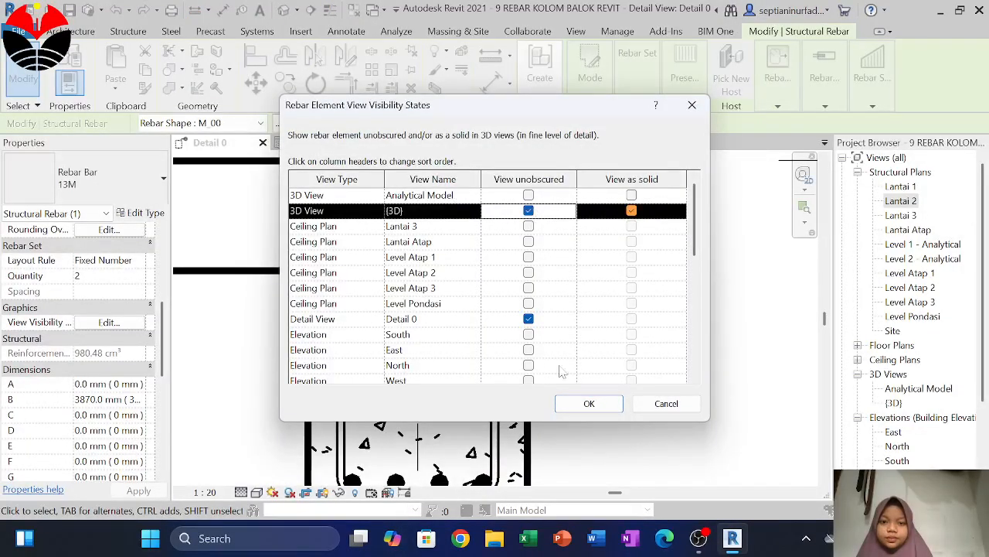
left_click(588, 404)
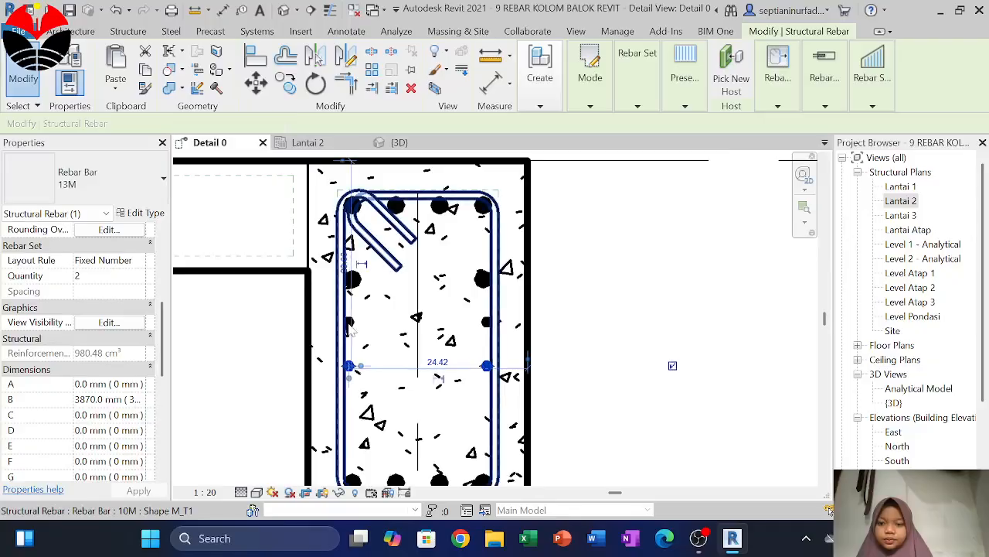
left_click(348, 324)
key("Escape")
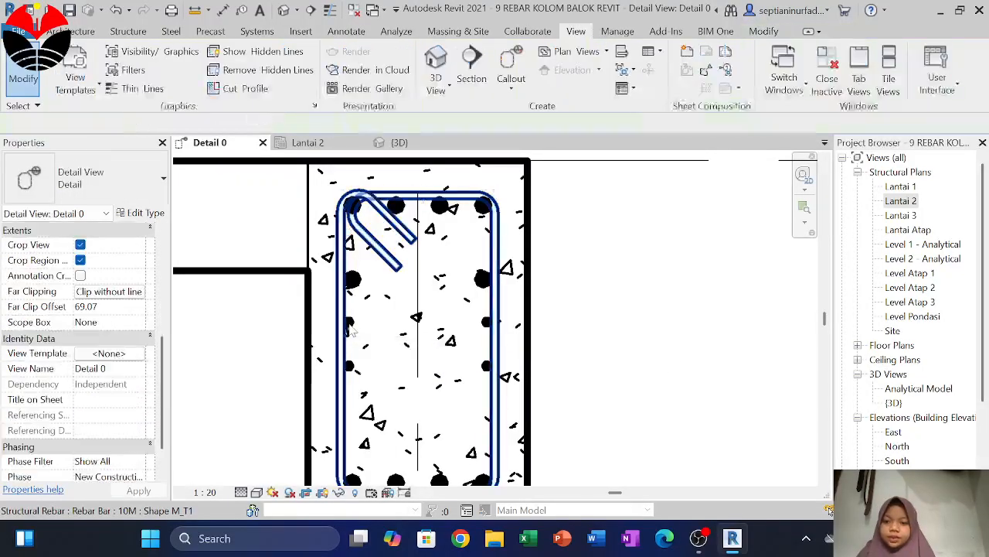
left_click(350, 329)
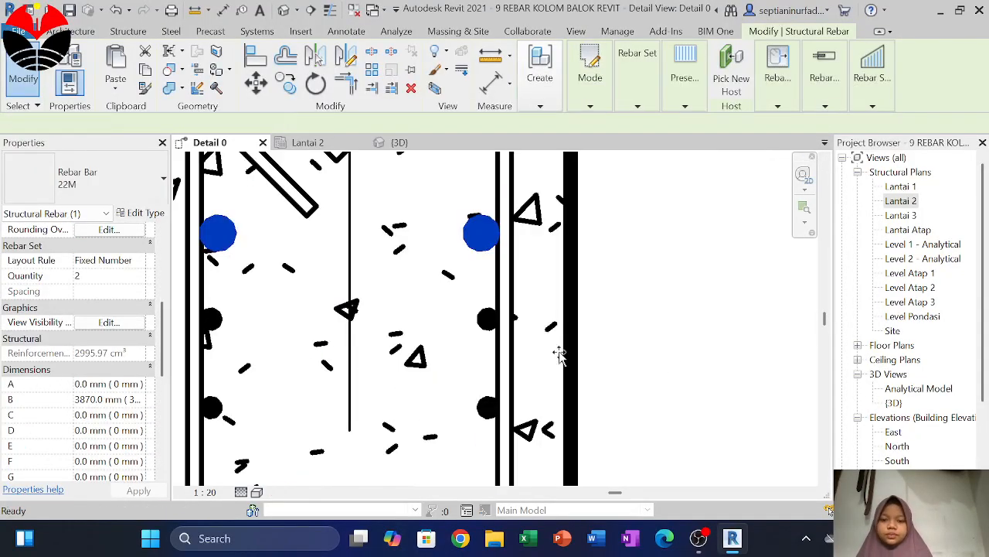
left_click_drag(561, 354, 407, 226)
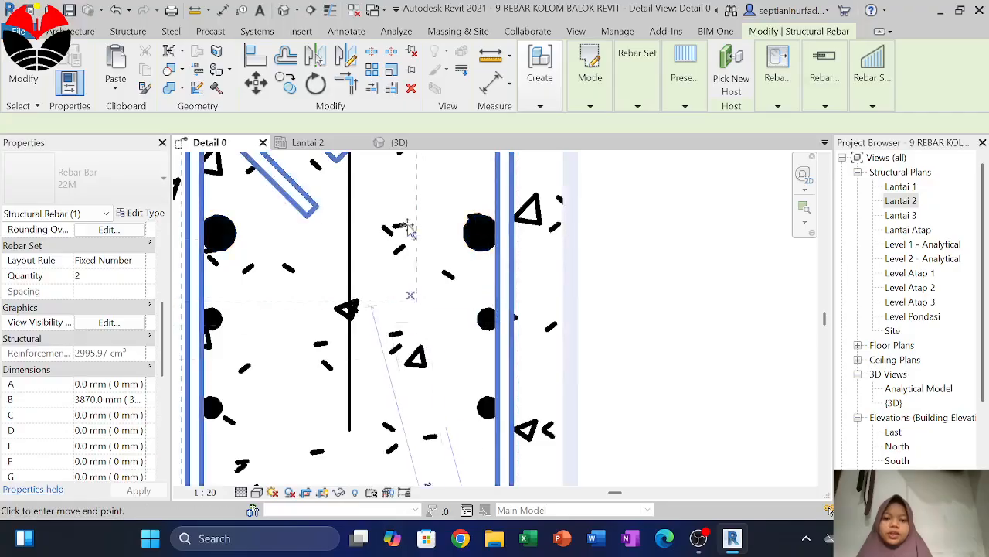
key("Escape")
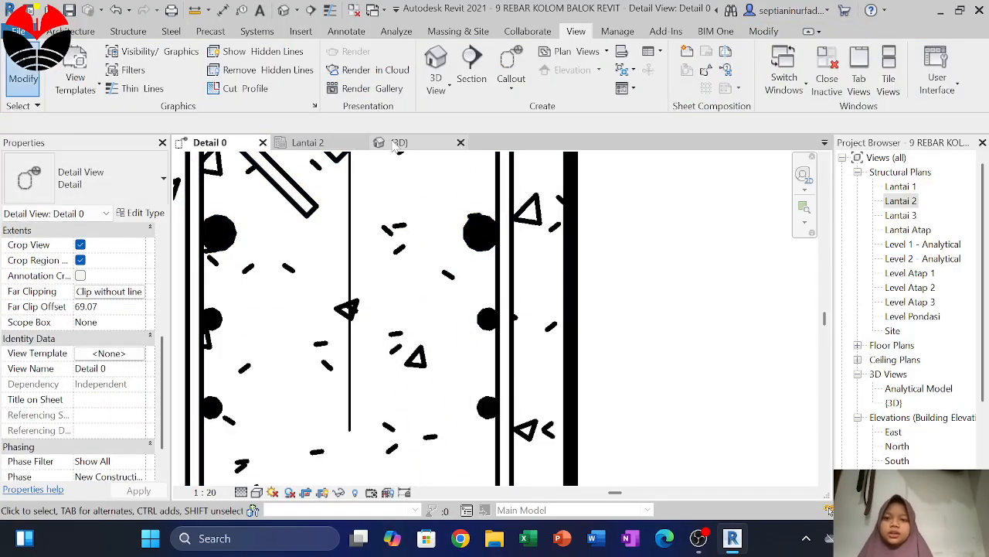
Step: In the {3D} view, give the beam's four top 22M bars a Standard - 90 deg. hook at their start
left_click(397, 144)
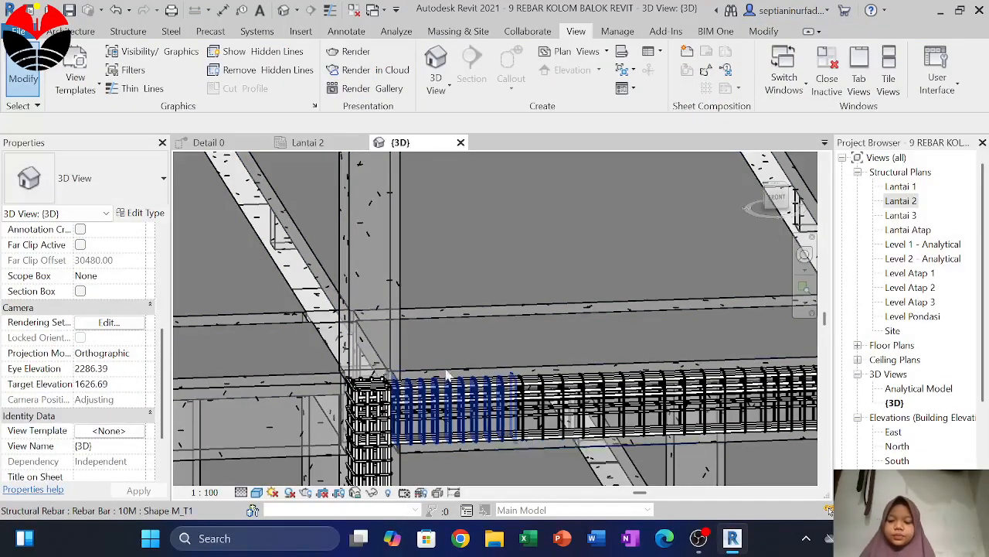
scroll(430, 344, "down", 8)
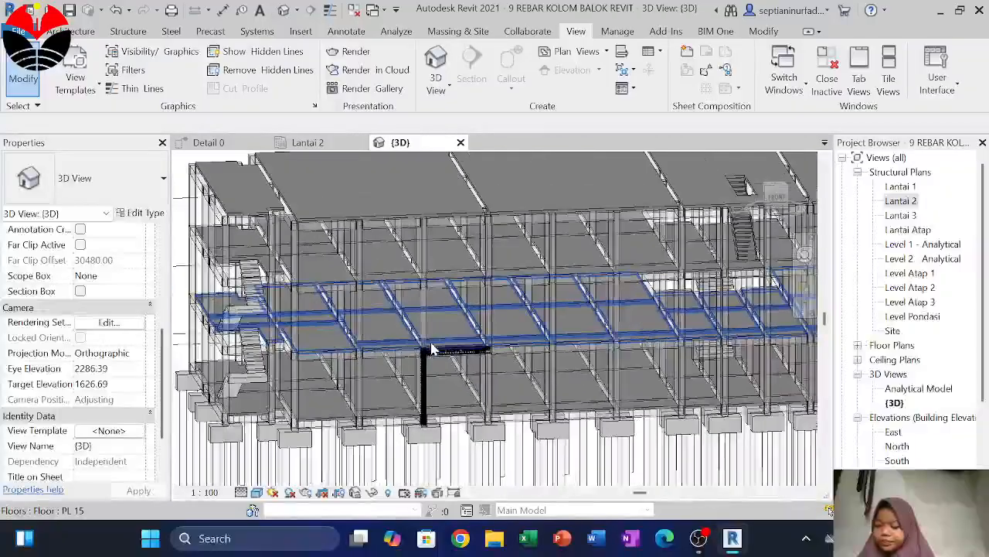
scroll(431, 349, "up", 8)
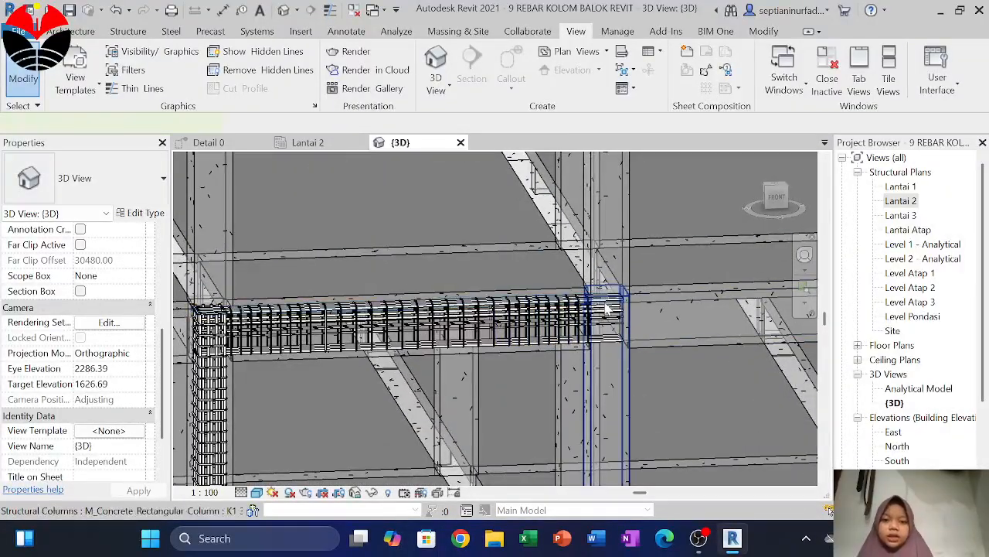
left_click(605, 302)
key("Escape")
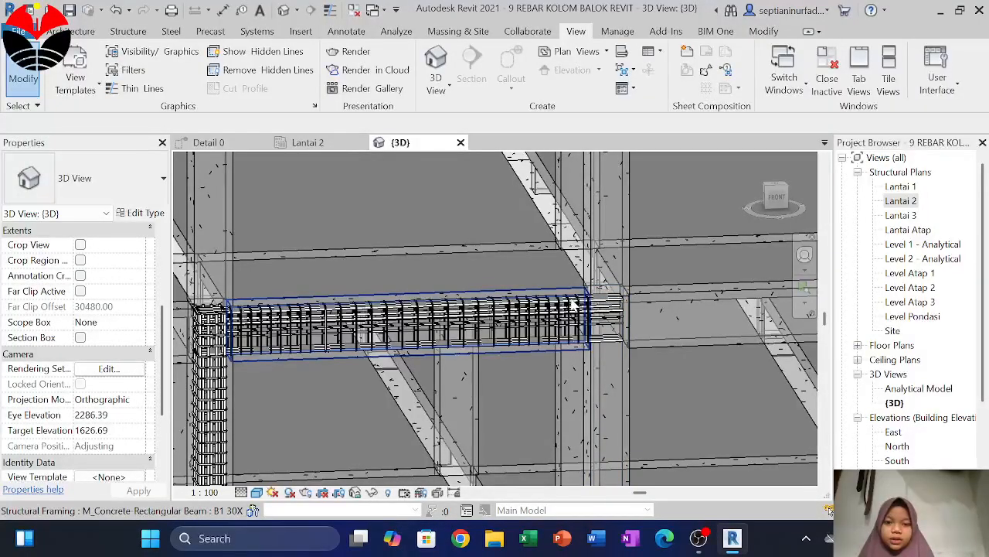
scroll(604, 305, "up", 2)
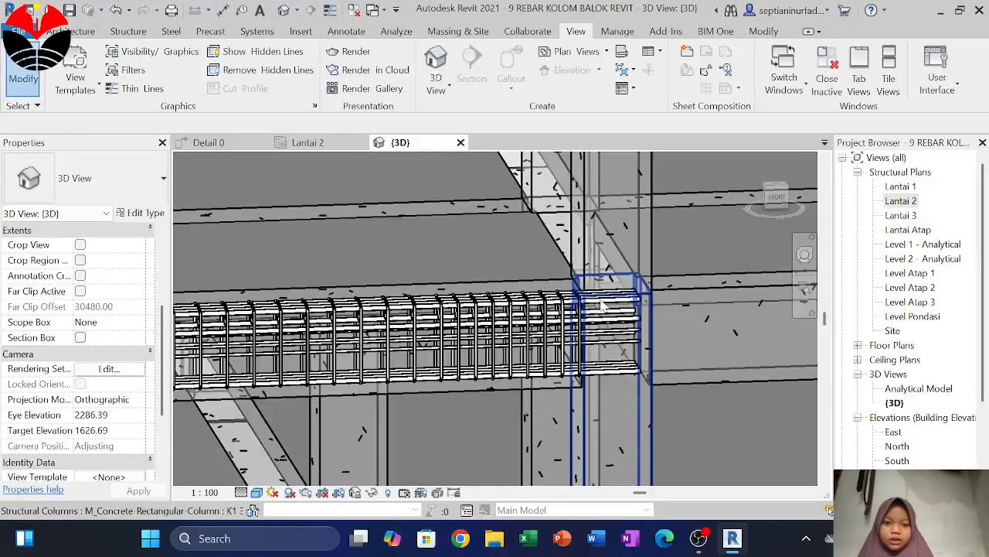
left_click(611, 311)
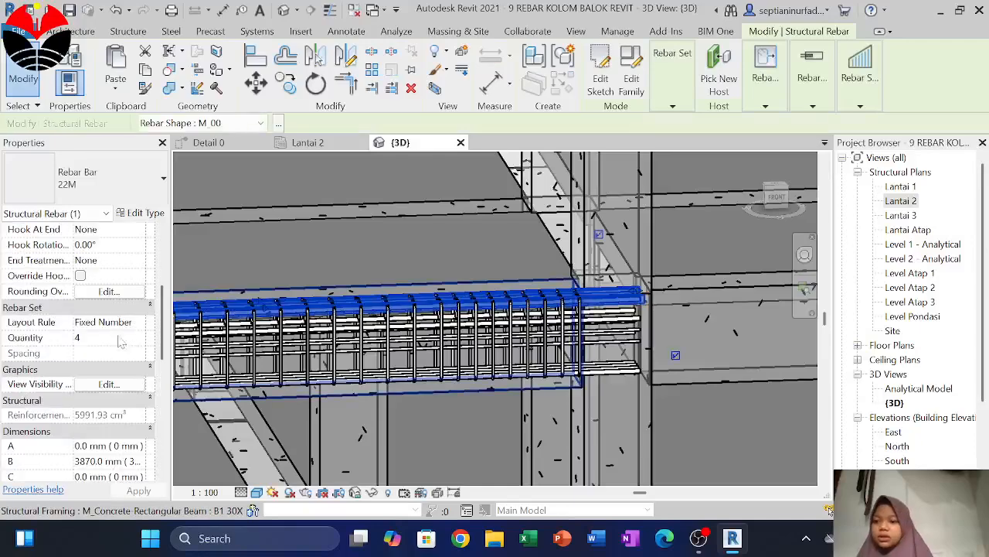
scroll(128, 396, "up", 4)
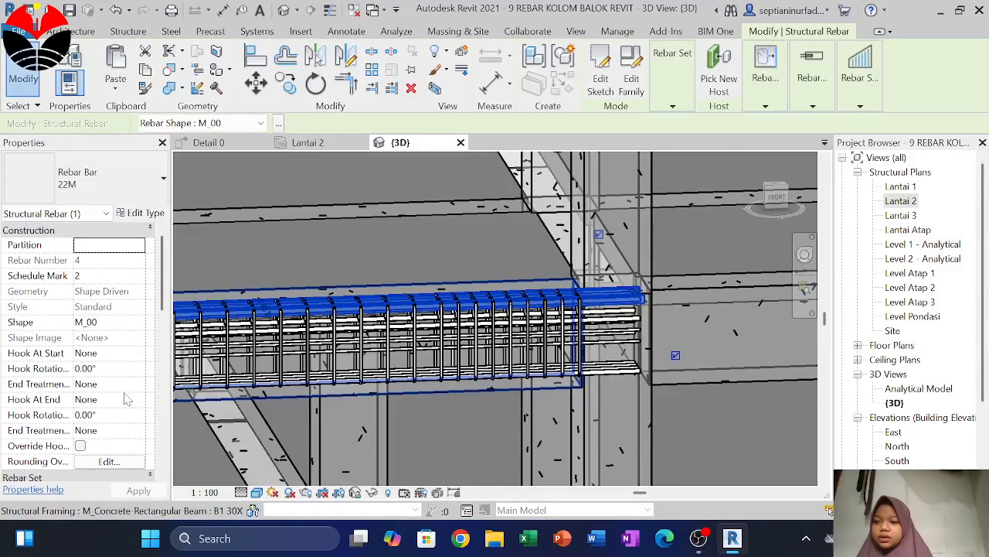
left_click(111, 354)
left_click(137, 354)
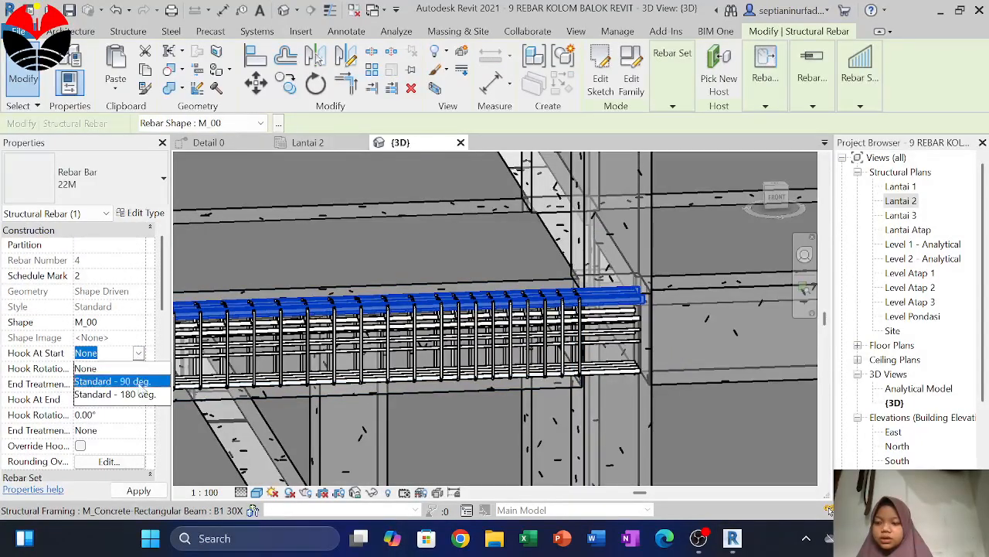
left_click(142, 378)
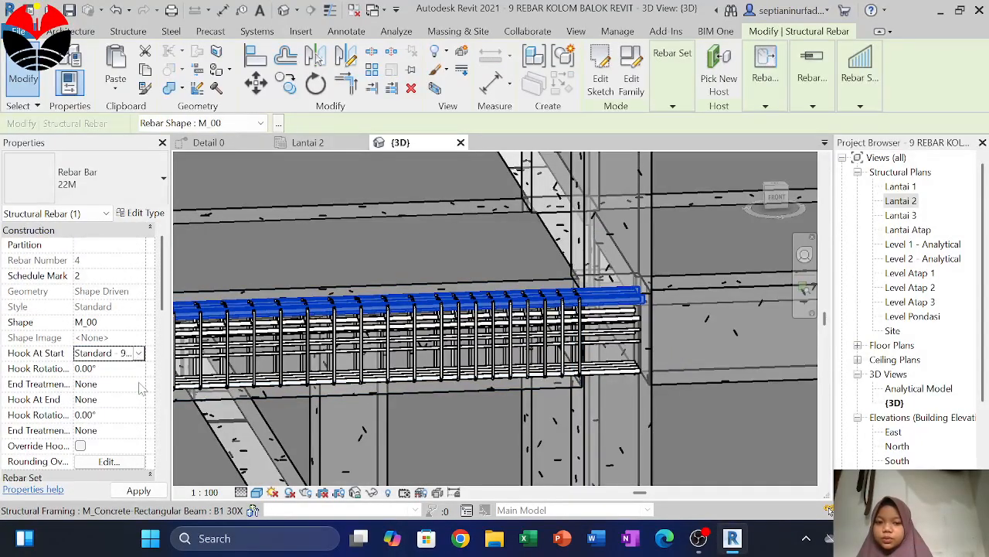
left_click(139, 491)
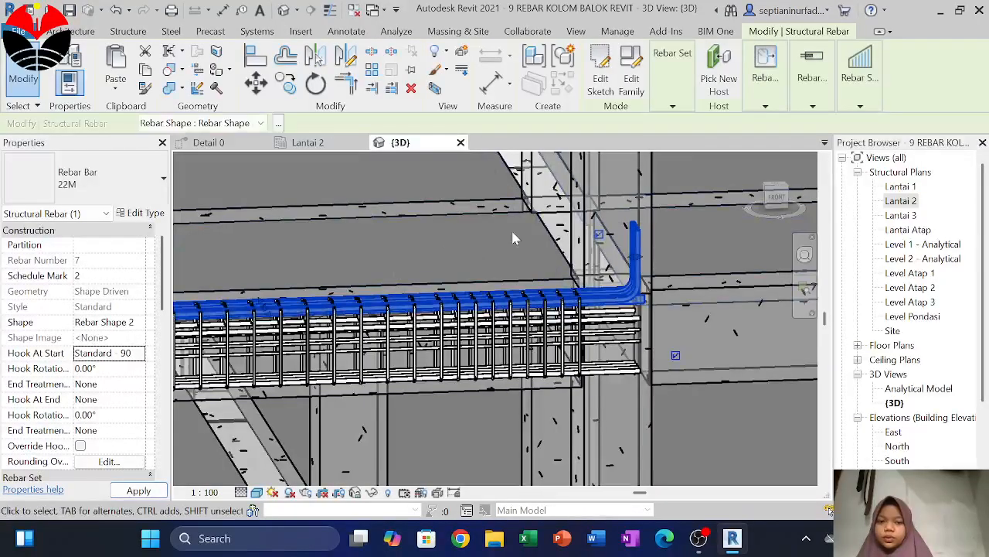
Step: Set the start hook of the four top 22M bars back to None and deselect them
left_click(139, 353)
left_click(86, 369)
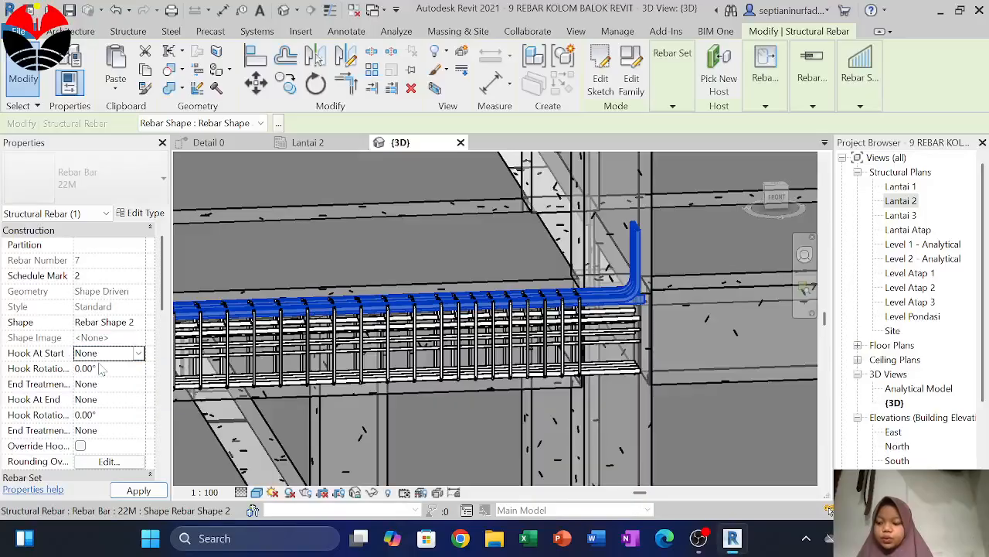
left_click(141, 494)
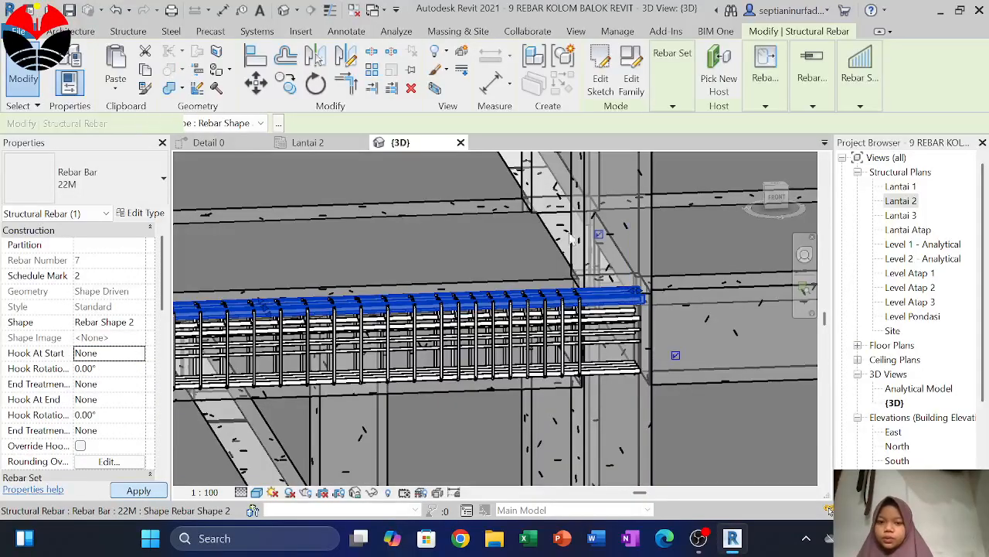
scroll(615, 230, "down", 6)
key("Escape")
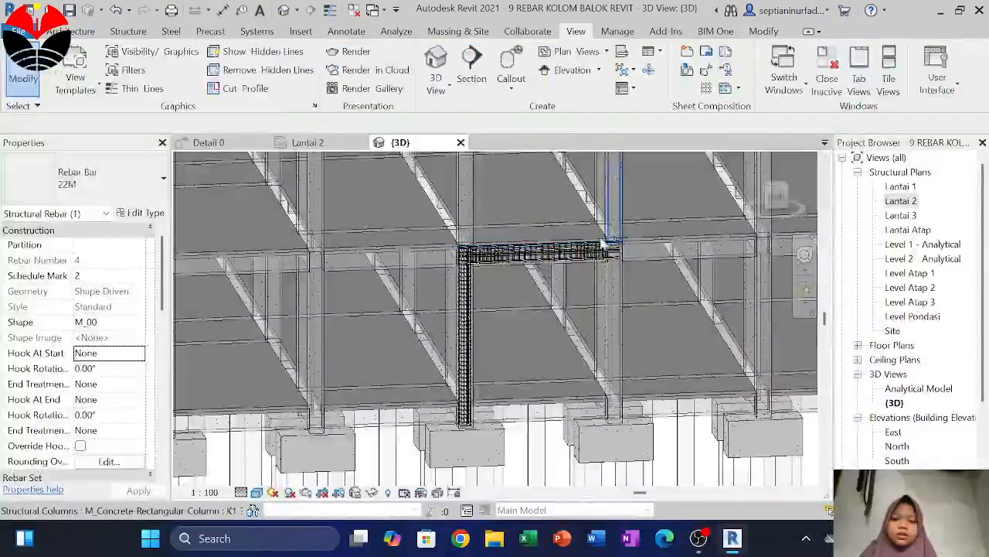
Step: Examine the reinforced beam and column within the whole building frame in the {3D} view
middle_click_drag(587, 241, 584, 278)
scroll(585, 285, "down", 5)
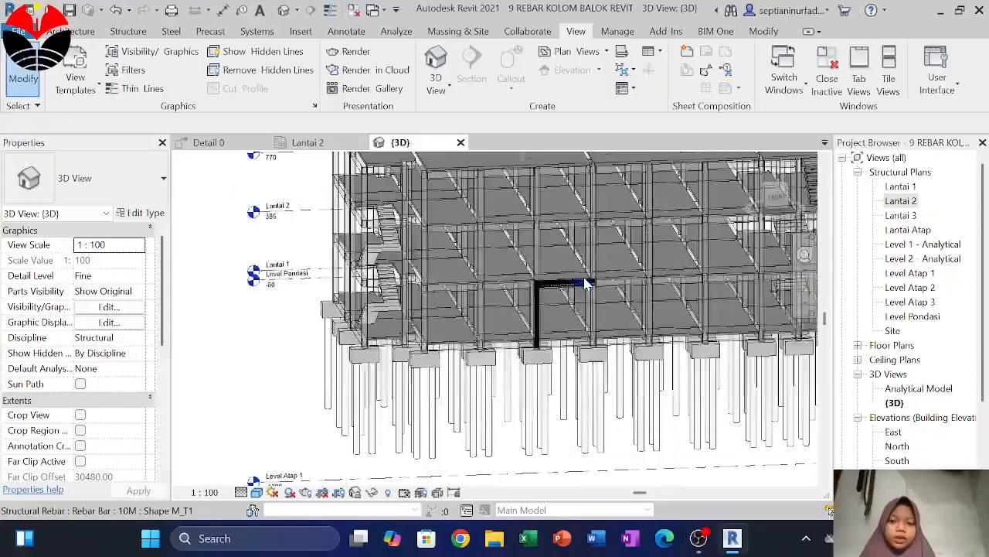
scroll(581, 280, "up", 8)
scroll(580, 278, "up", 1)
scroll(580, 279, "down", 3)
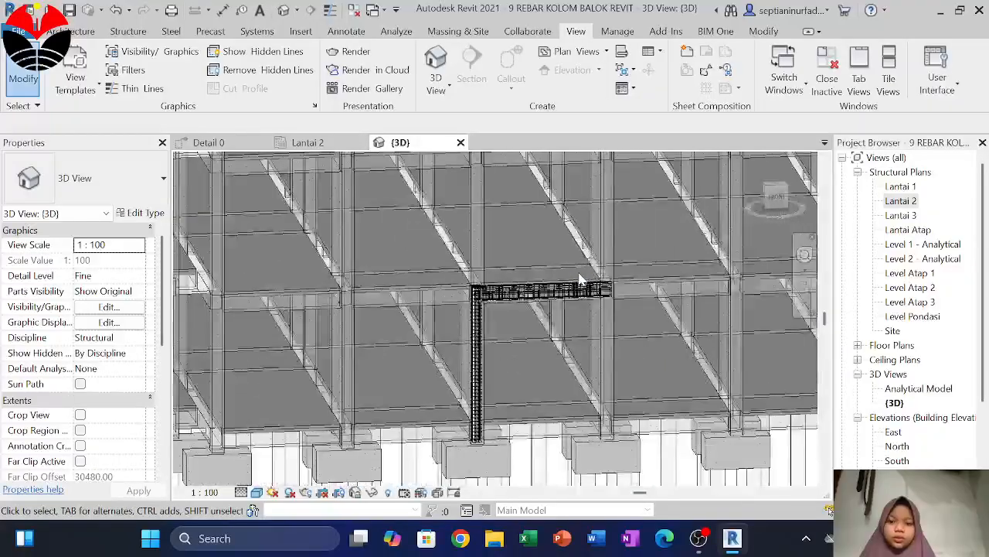
scroll(579, 278, "up", 1)
scroll(576, 297, "down", 3)
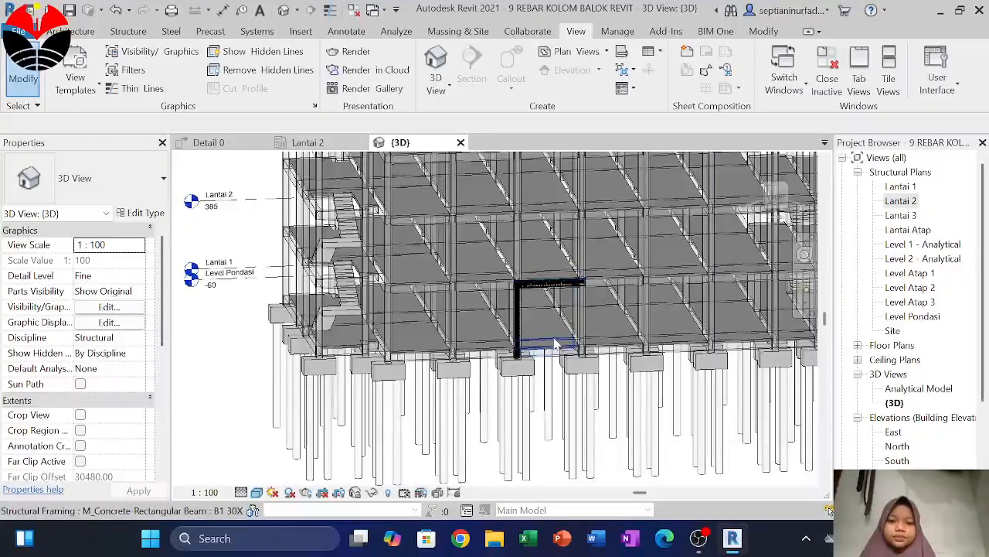
middle_click_drag(555, 344, 537, 318)
scroll(550, 325, "up", 5)
scroll(519, 286, "up", 5)
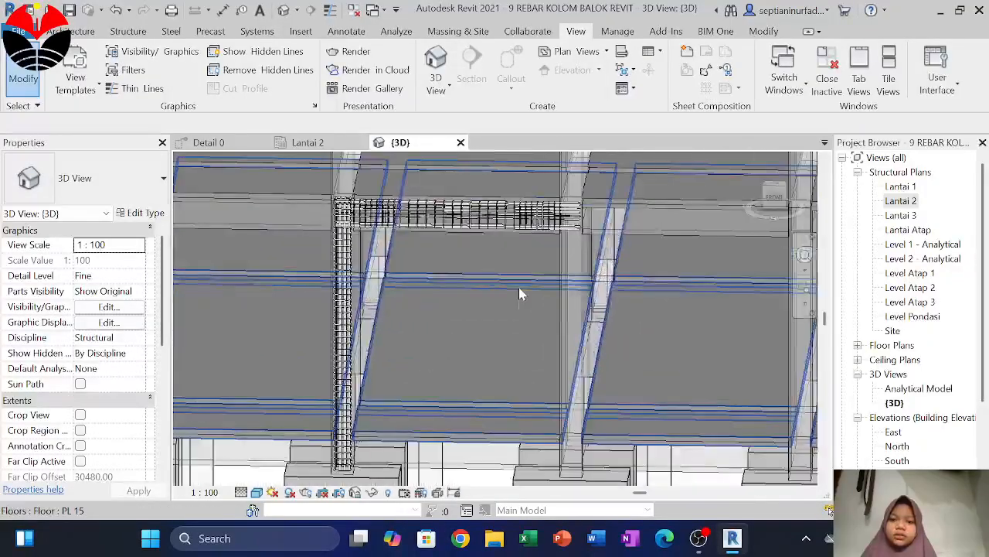